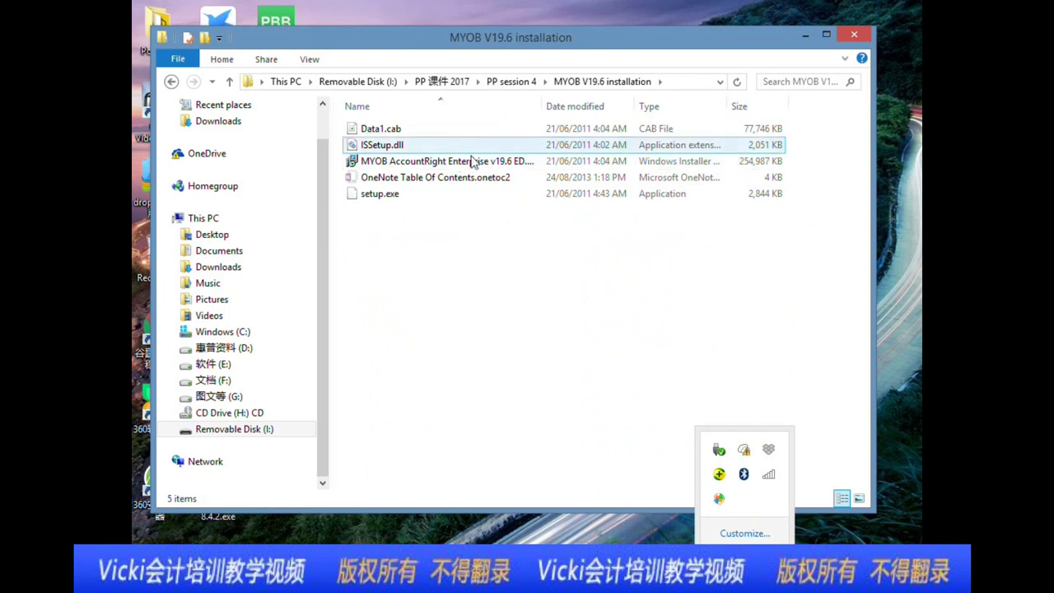
- Look through the PP 23072017 and MYOB V19.6 installation folders, and return to the PP session 4 folder
{"action": "left_click", "coordinate": [171, 82]}
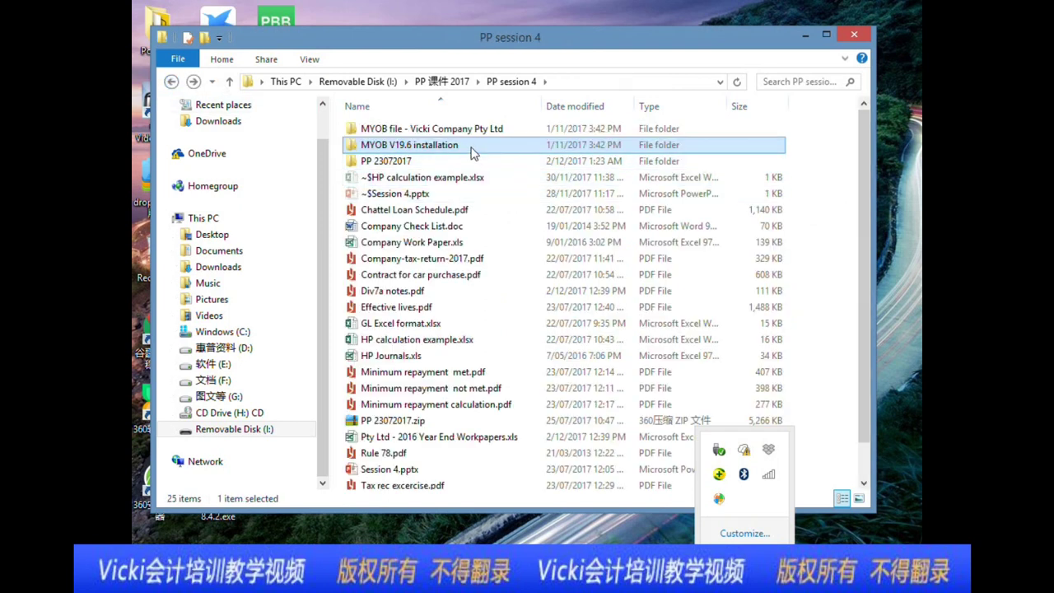
{"action": "double_click", "coordinate": [454, 162]}
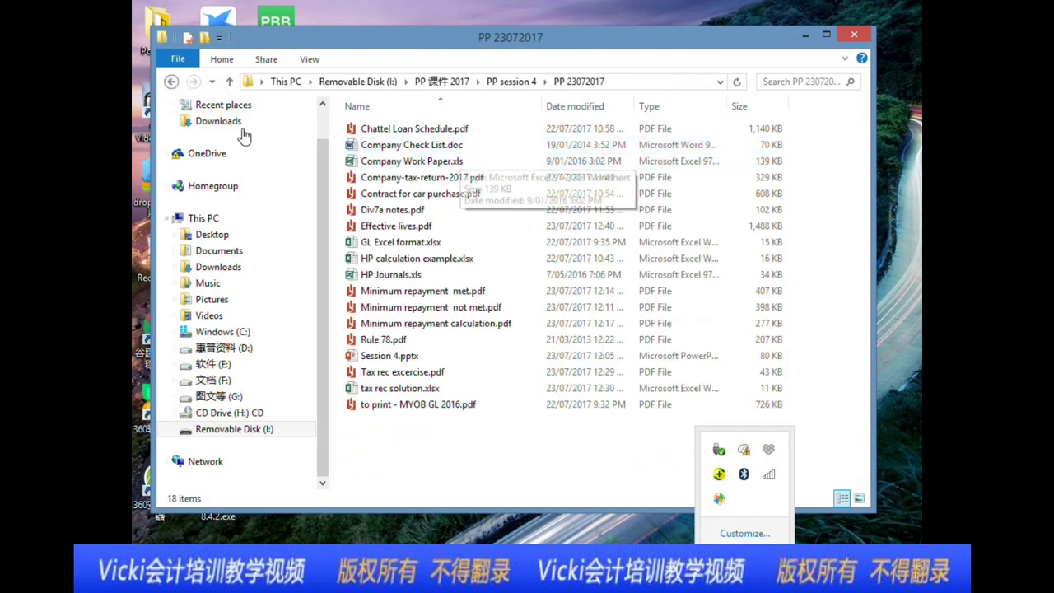
{"action": "left_click", "coordinate": [171, 82]}
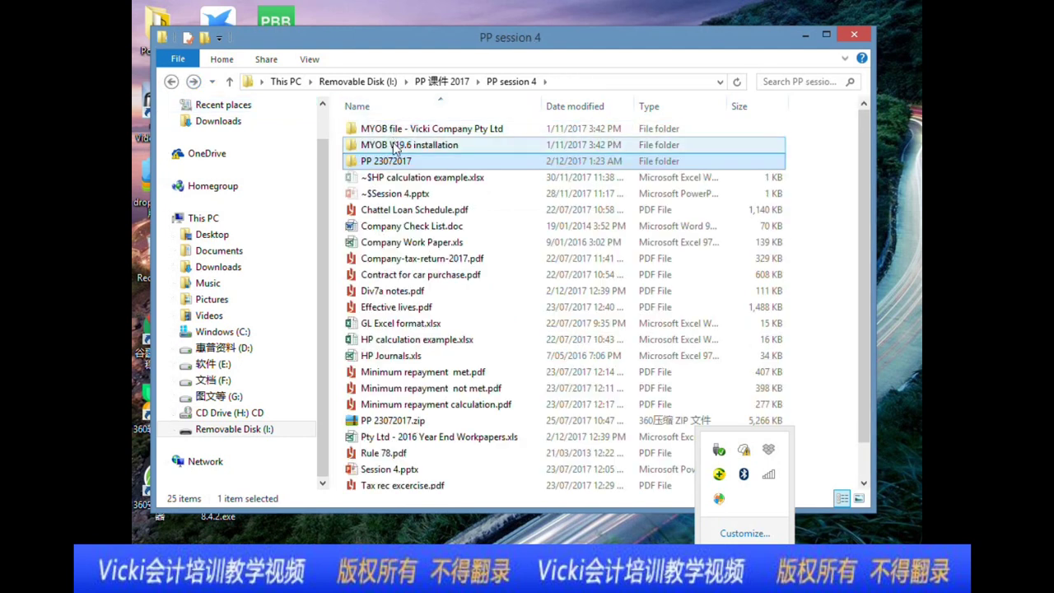
{"action": "double_click", "coordinate": [460, 144]}
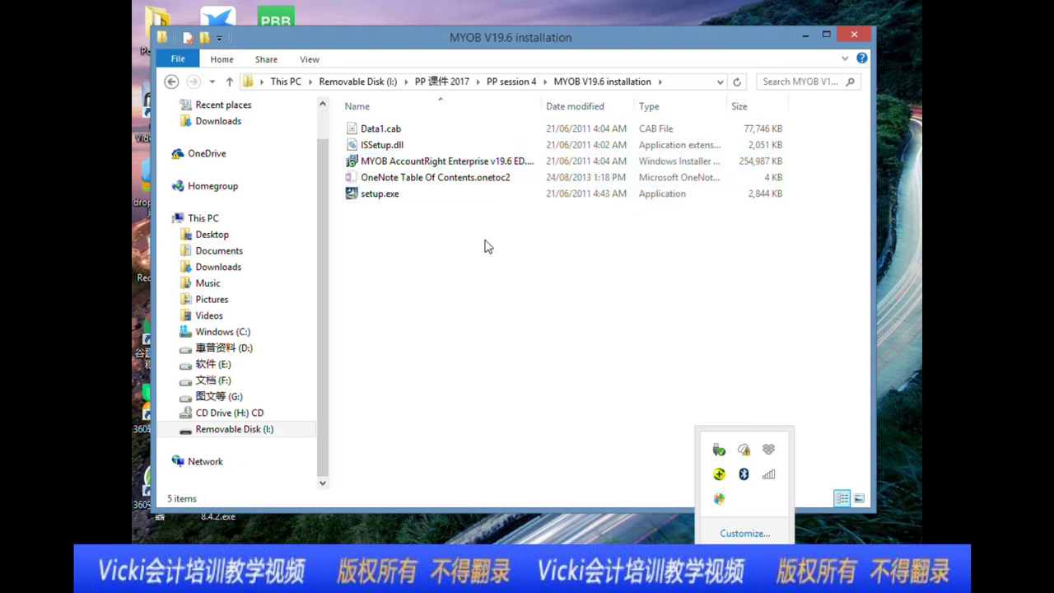
{"action": "left_click", "coordinate": [172, 81]}
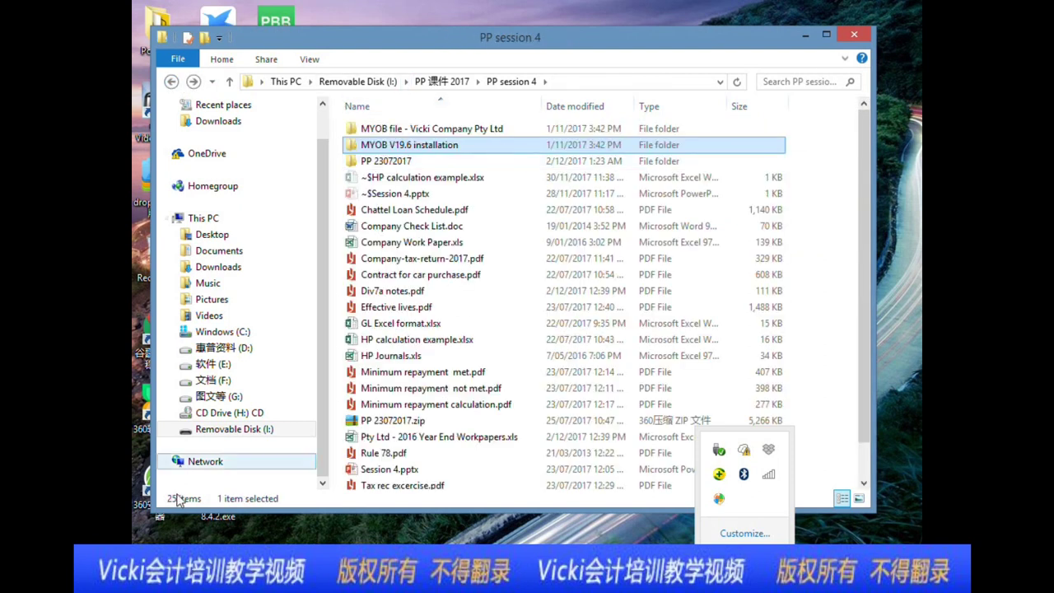
- Move the folder window aside and launch MYOB AccountRight from the desktop
{"action": "left_click_drag", "start_coordinate": [514, 46], "coordinate": [681, 52]}
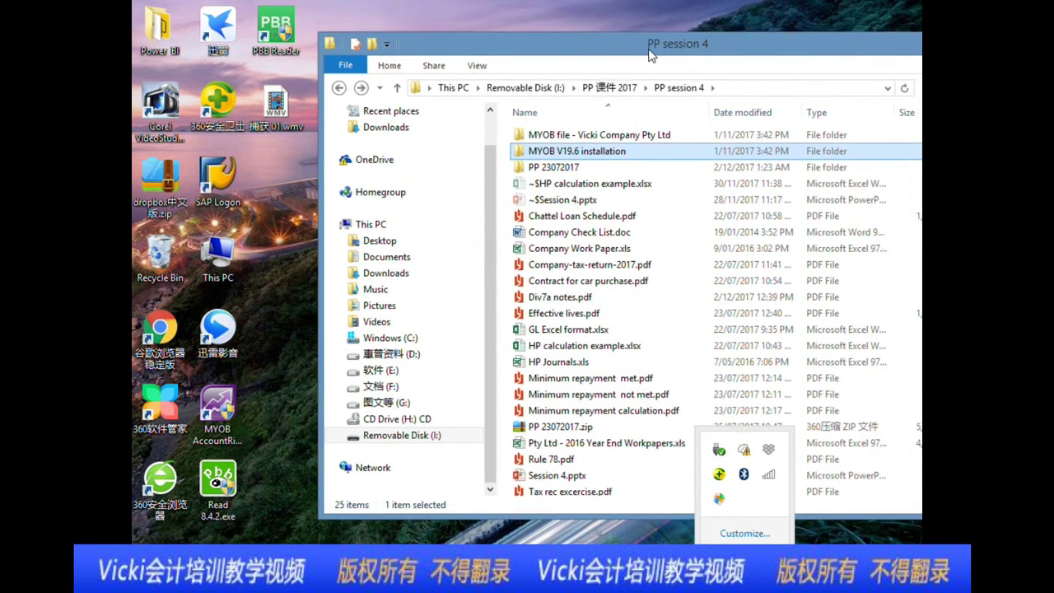
{"action": "left_click", "coordinate": [209, 414]}
{"action": "double_click", "coordinate": [210, 414]}
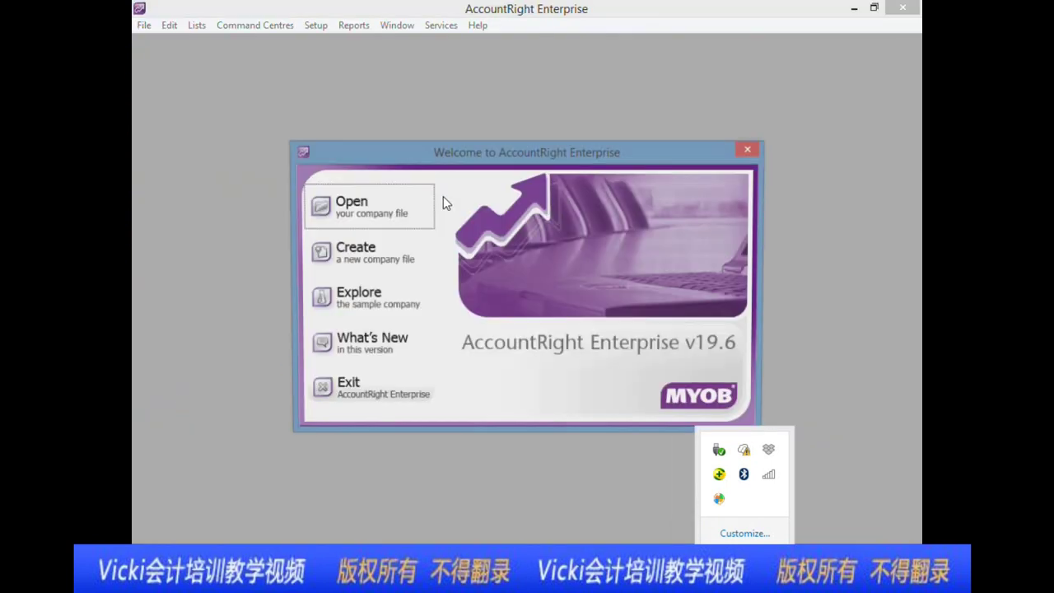
- Open the company file VE Accounting 2008.MYO from PP session 4\MYOB file - Vicki Company Pty Ltd on the removable disk and sign on
{"action": "left_click", "coordinate": [401, 200]}
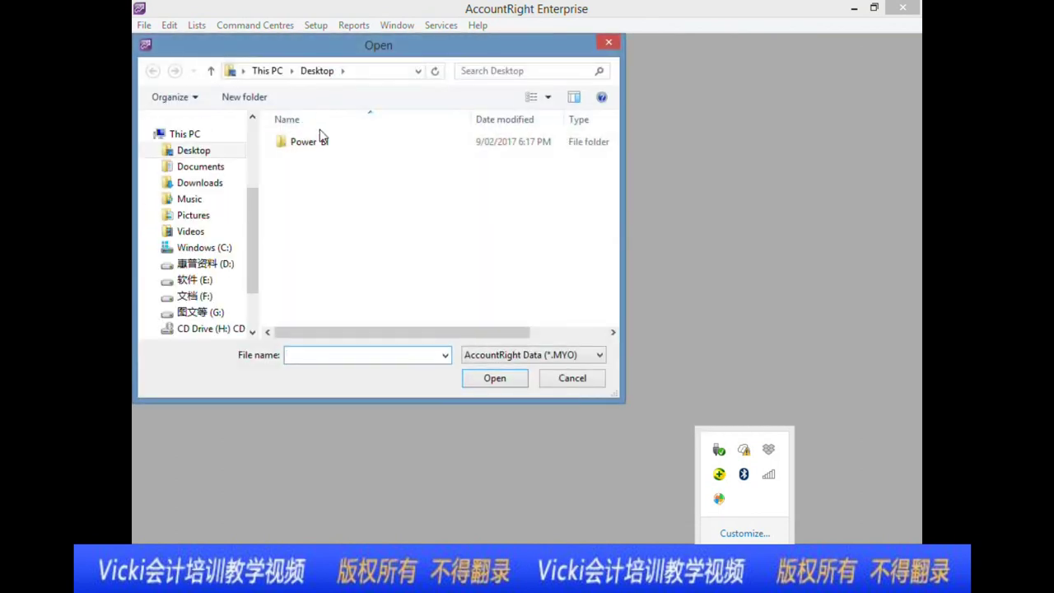
{"action": "left_click_drag", "start_coordinate": [246, 270], "coordinate": [250, 307]}
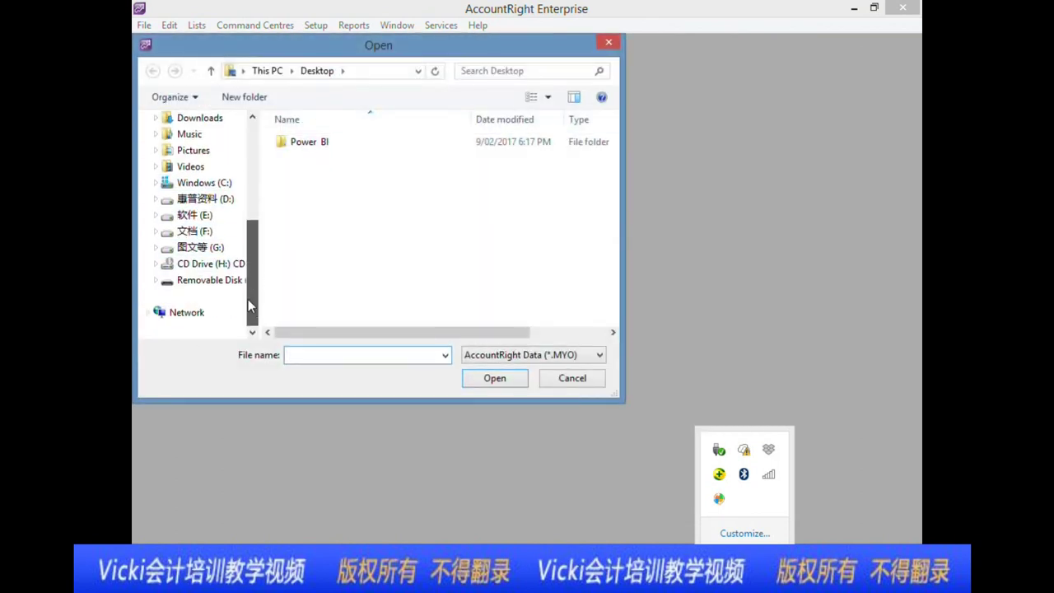
{"action": "left_click", "coordinate": [211, 281]}
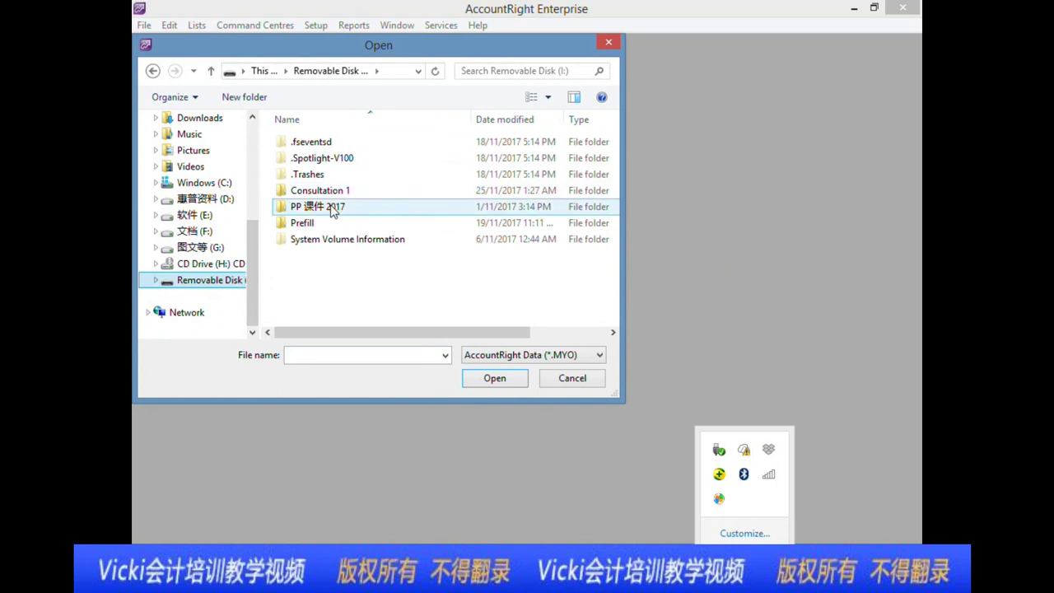
{"action": "double_click", "coordinate": [330, 207]}
{"action": "left_click", "coordinate": [337, 144]}
{"action": "double_click", "coordinate": [329, 222]}
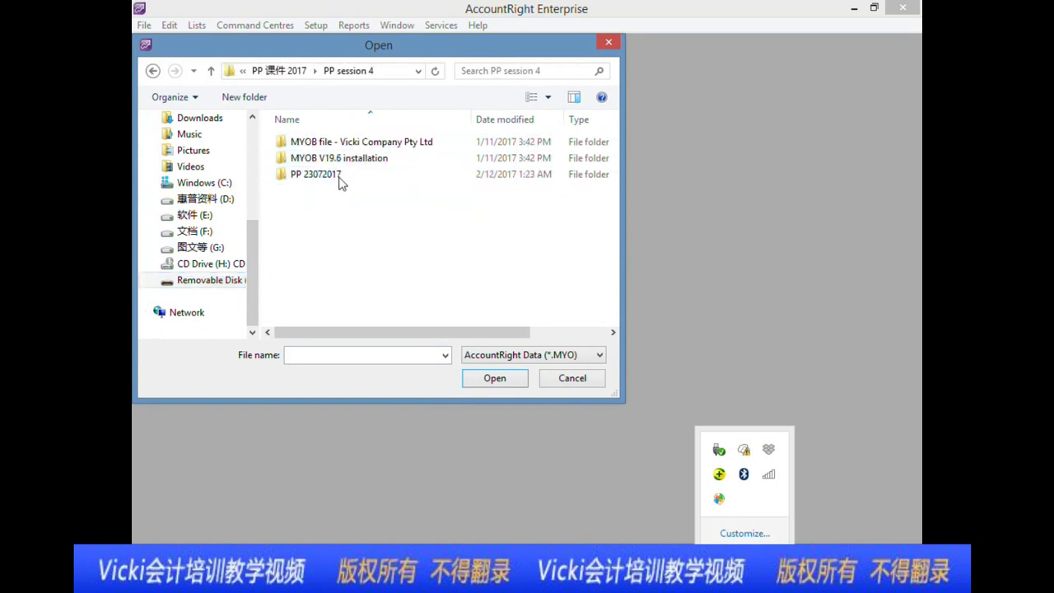
{"action": "double_click", "coordinate": [342, 142]}
{"action": "double_click", "coordinate": [325, 149]}
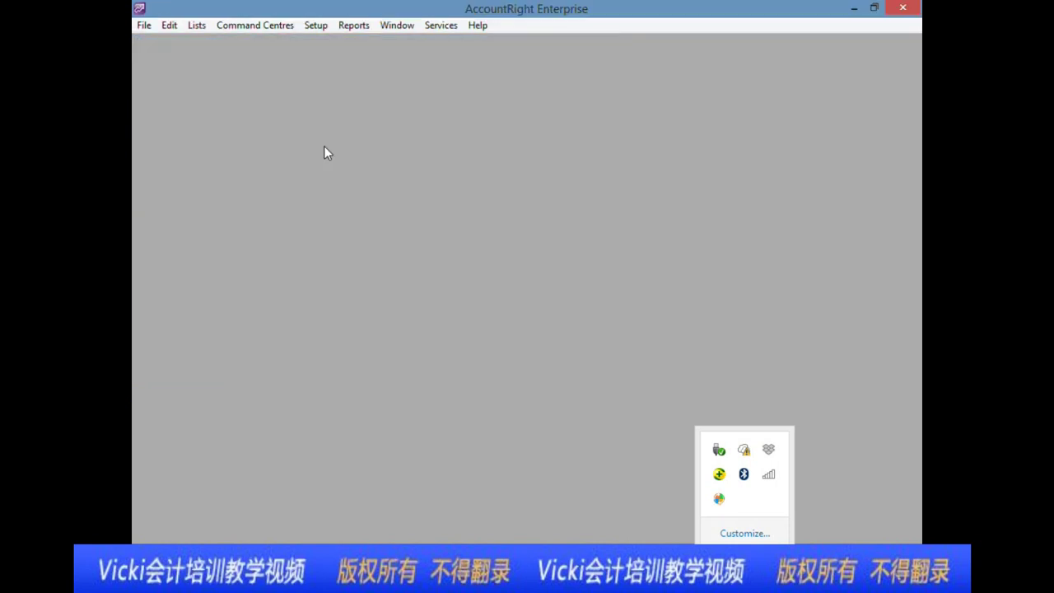
{"action": "left_click", "coordinate": [670, 367]}
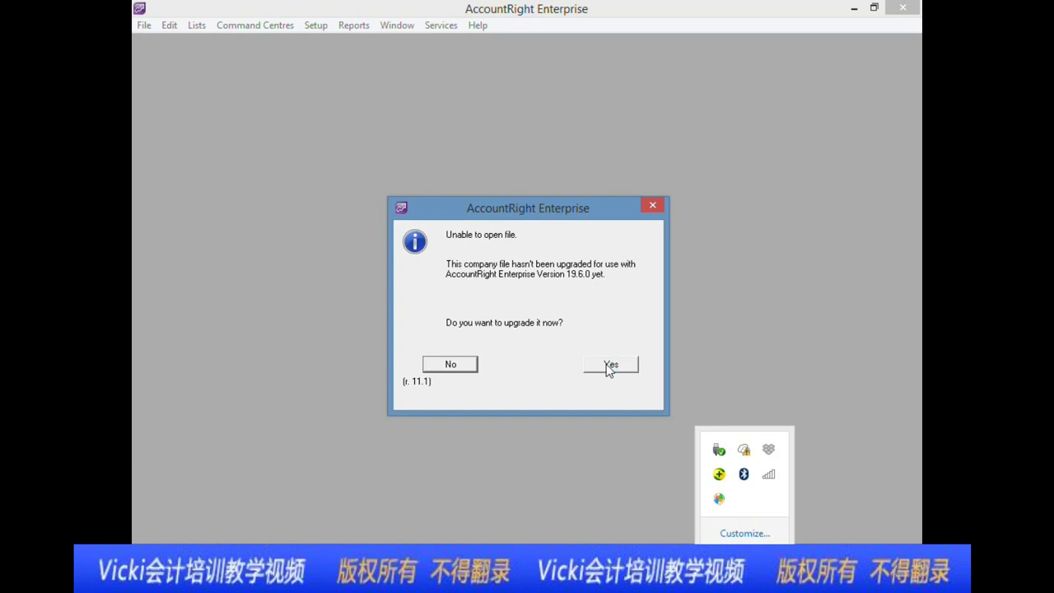
- Upgrade the company file for use with AccountRight Enterprise version 19, overwriting the existing file of the same name
{"action": "left_click", "coordinate": [609, 367]}
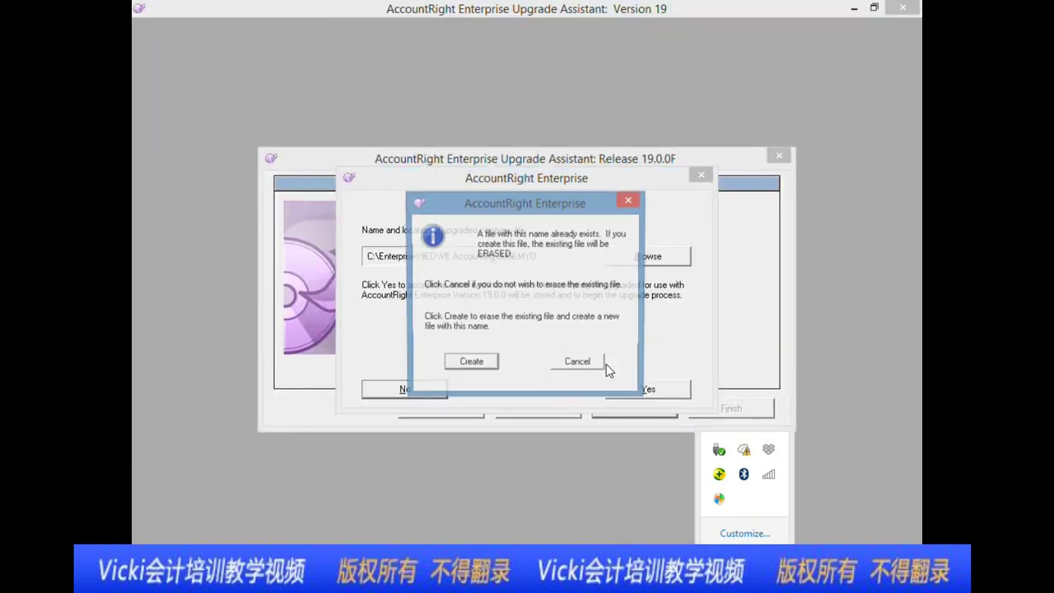
{"action": "left_click", "coordinate": [475, 362]}
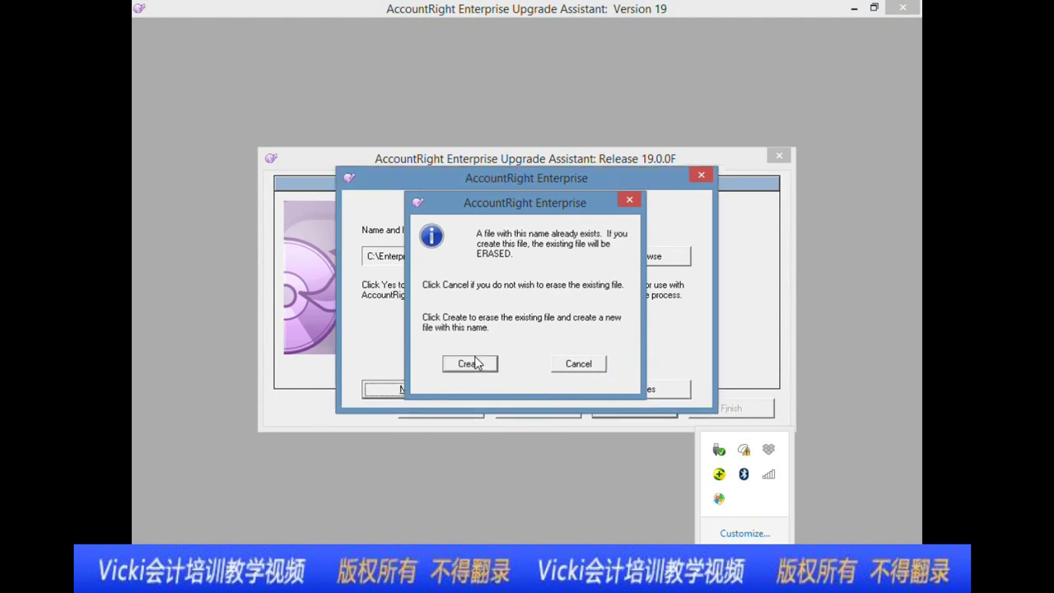
{"action": "left_click", "coordinate": [688, 389]}
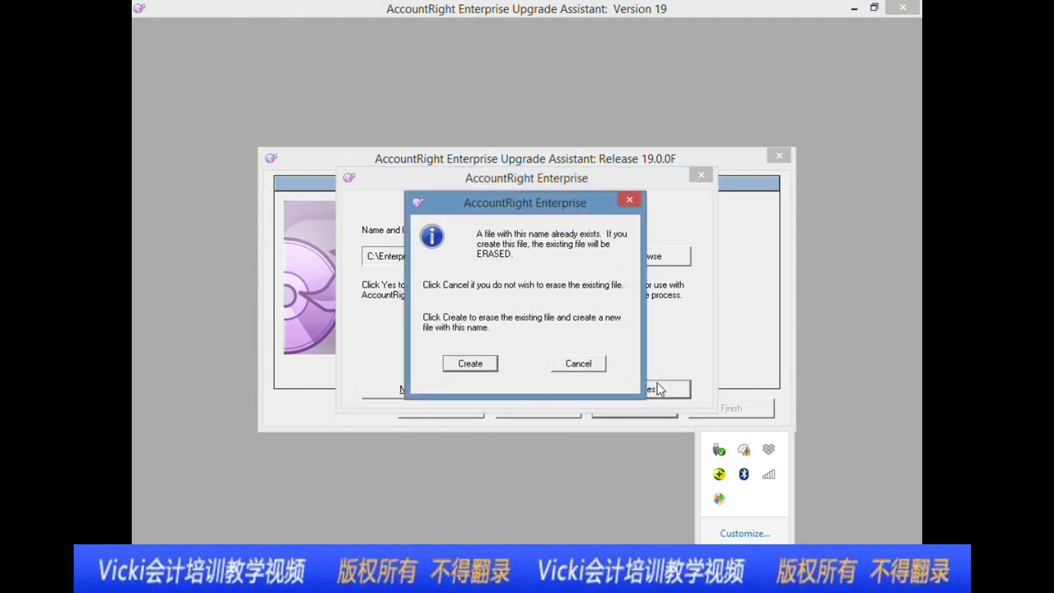
{"action": "left_click", "coordinate": [487, 362]}
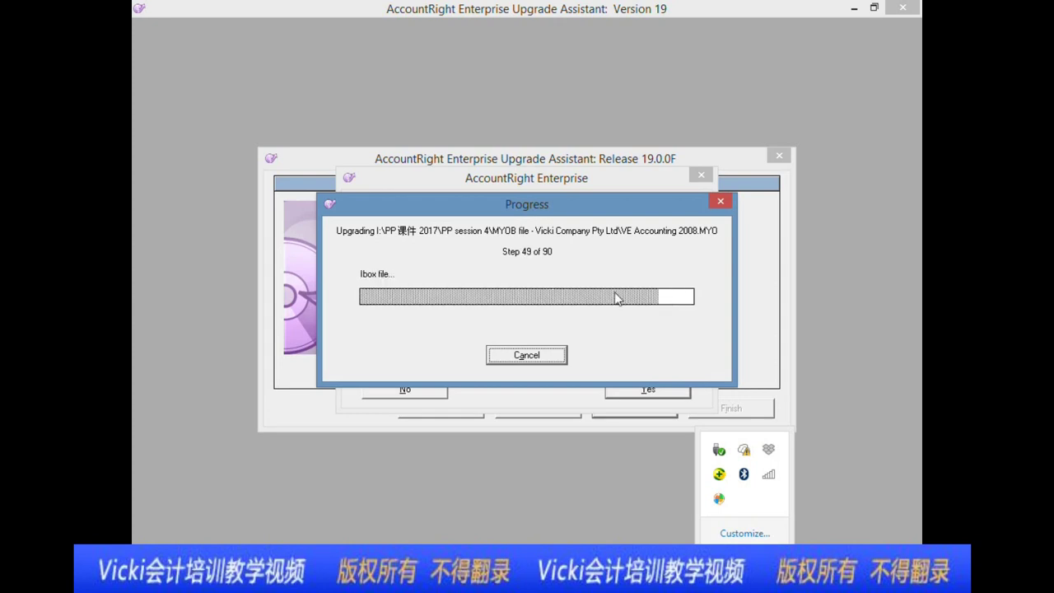
{"action": "left_click", "coordinate": [541, 385]}
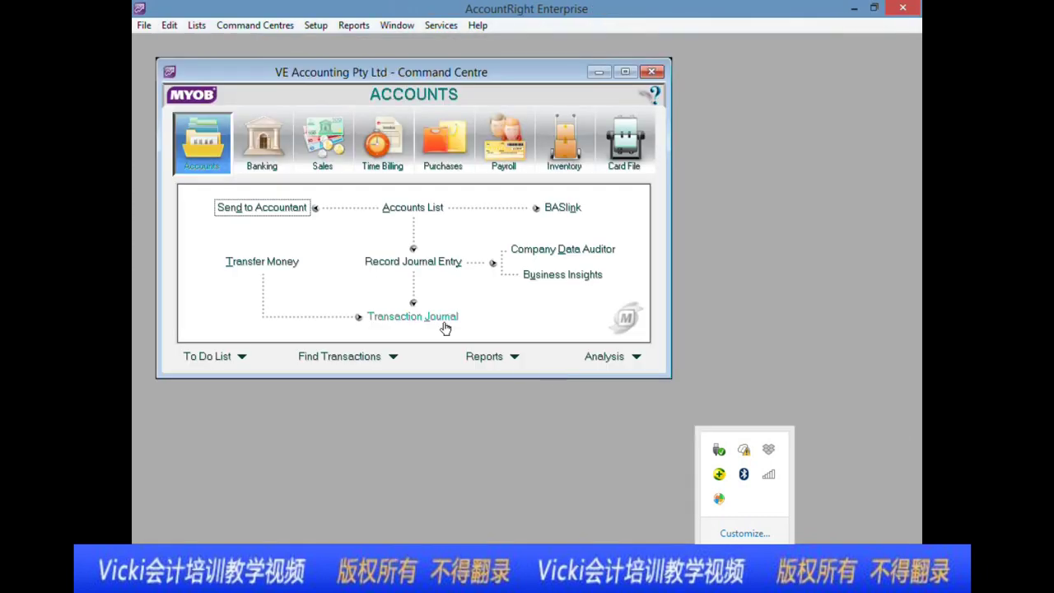
- Switch to File Explorer and check the contents of the MYOB file - Vicki Company Pty Ltd folder, then return to AccountRight
{"action": "left_click", "coordinate": [516, 513]}
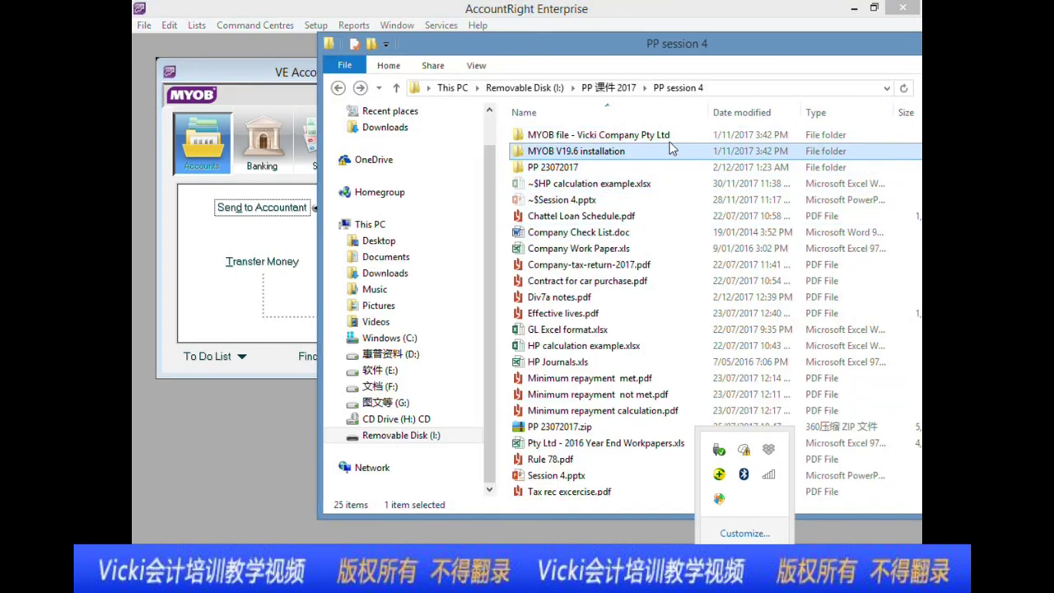
{"action": "double_click", "coordinate": [634, 135]}
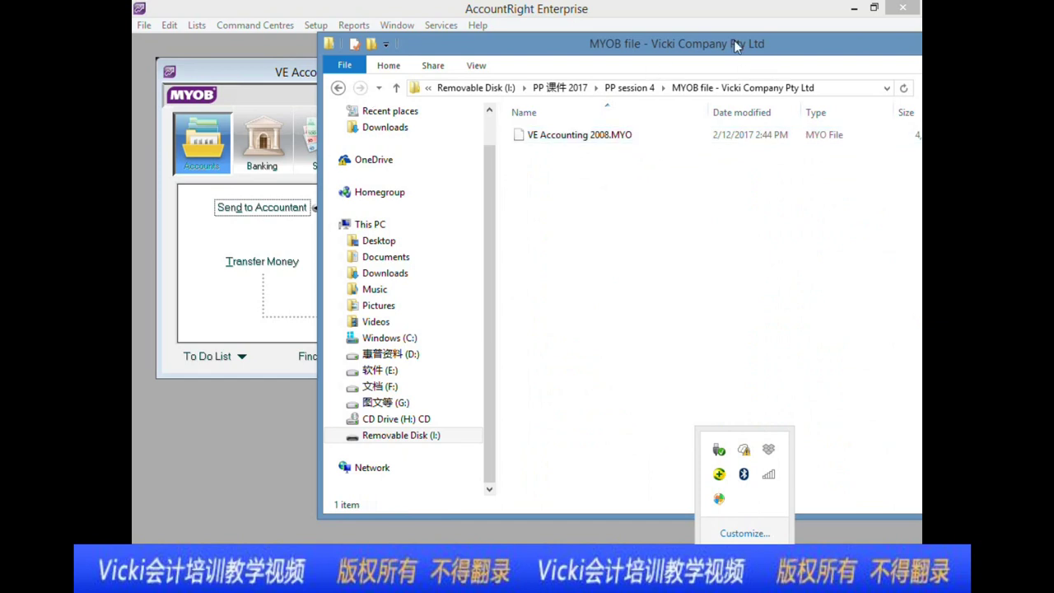
{"action": "left_click_drag", "start_coordinate": [734, 46], "coordinate": [549, 56]}
{"action": "left_click", "coordinate": [787, 51]}
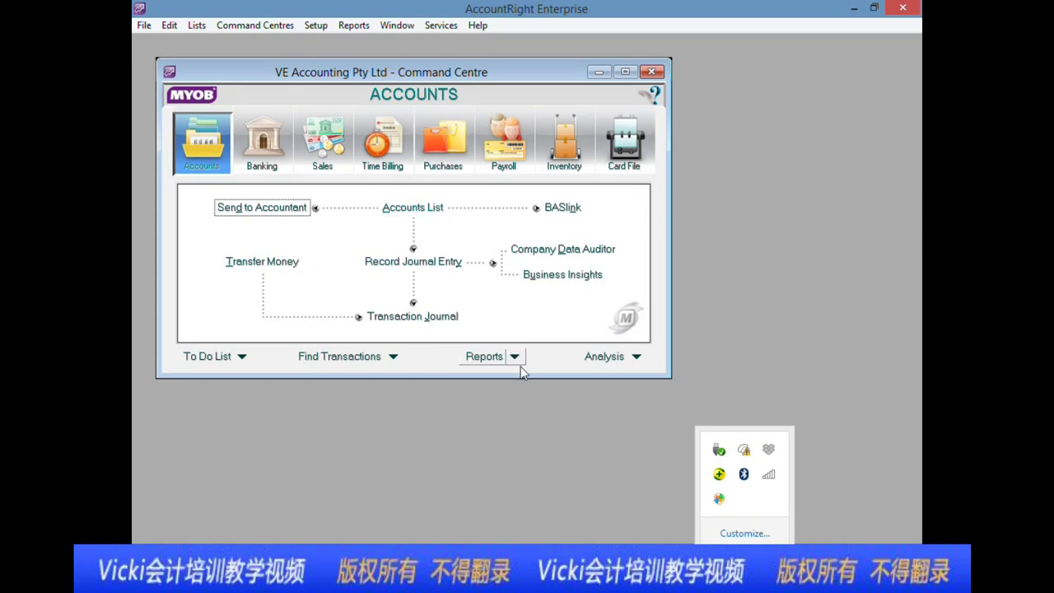
{"action": "left_click", "coordinate": [144, 26]}
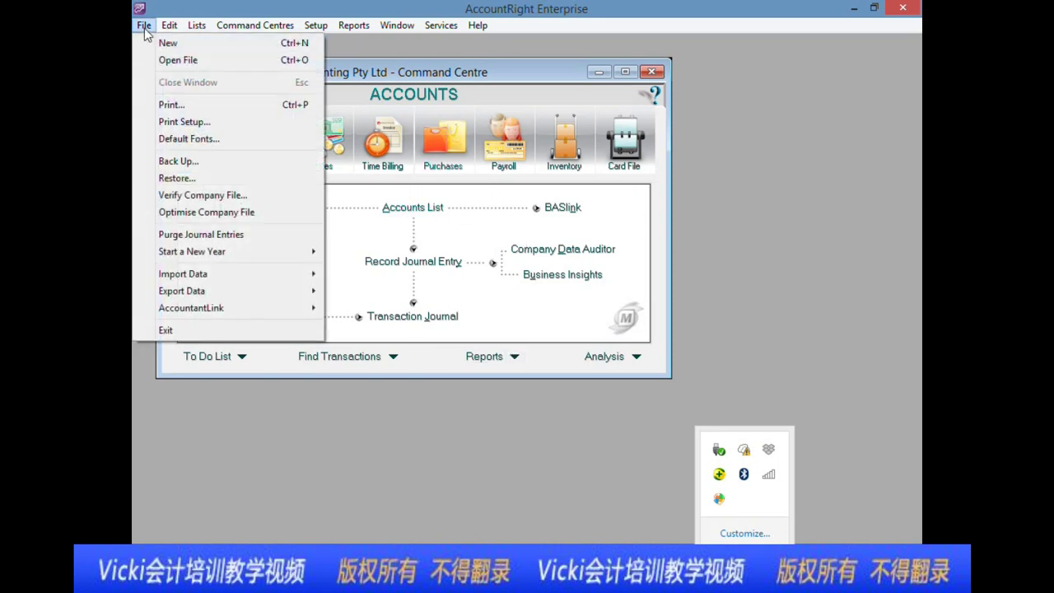
{"action": "left_click", "coordinate": [365, 6]}
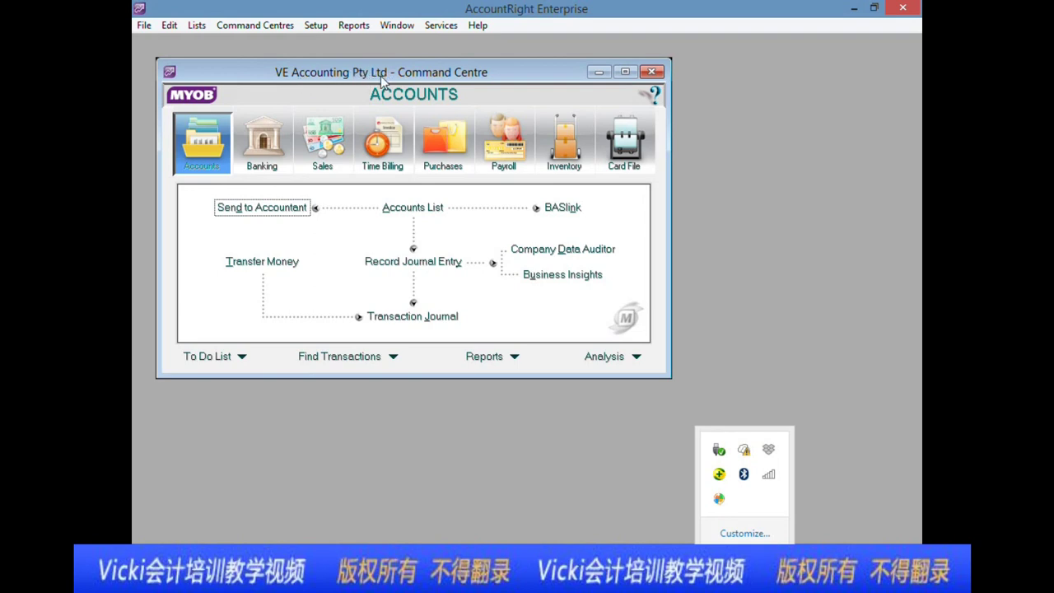
- Open the Index to Reports from the Command Centre and maximise it
{"action": "left_click_drag", "start_coordinate": [362, 74], "coordinate": [447, 73]}
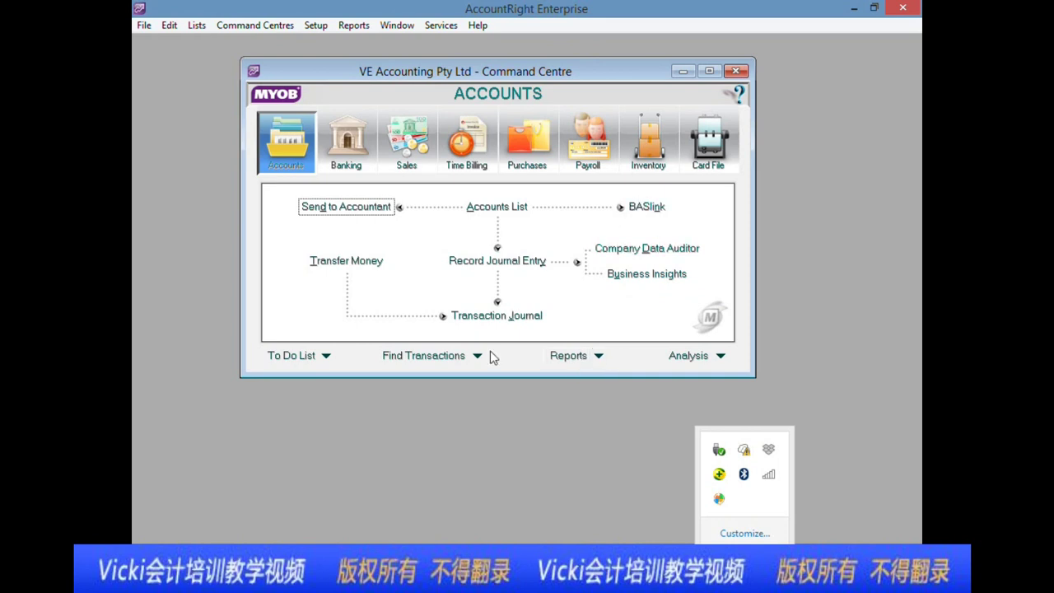
{"action": "left_click", "coordinate": [568, 356]}
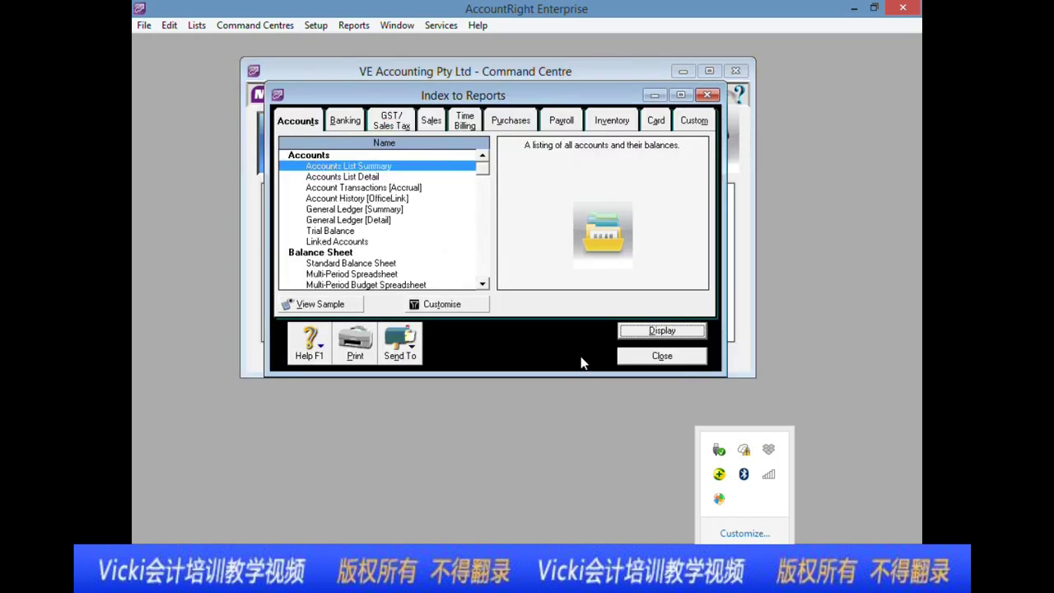
{"action": "left_click", "coordinate": [679, 94]}
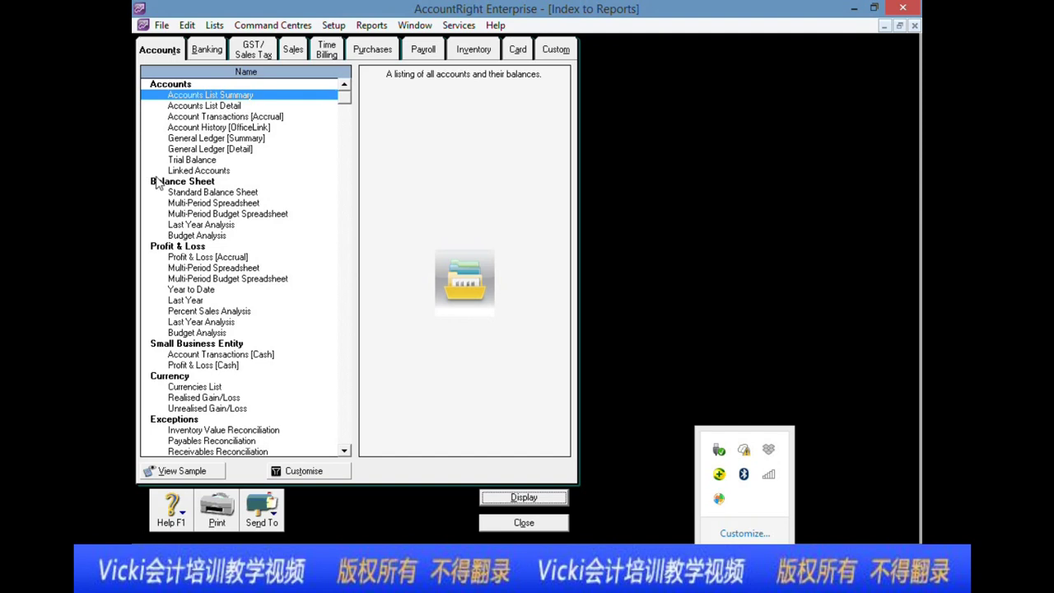
- Examine the GST/Sales Tax, Banking and Accounts report lists, comparing the accrual and cash GST summary descriptions
{"action": "left_click", "coordinate": [244, 54]}
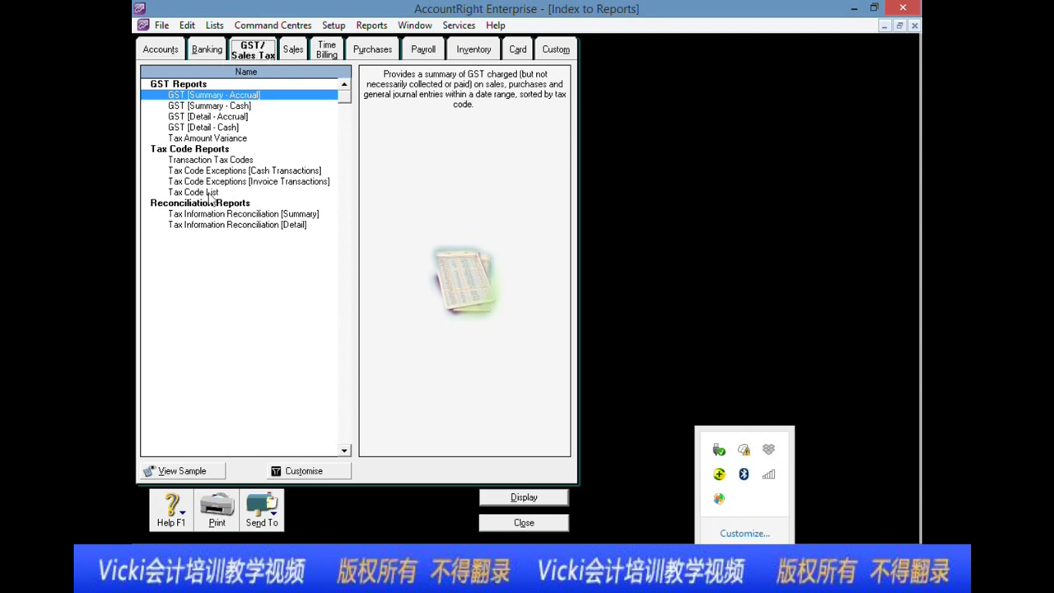
{"action": "left_click", "coordinate": [255, 107]}
{"action": "left_click", "coordinate": [258, 97]}
{"action": "left_click", "coordinate": [258, 105]}
{"action": "left_click", "coordinate": [259, 98]}
{"action": "left_click", "coordinate": [258, 106]}
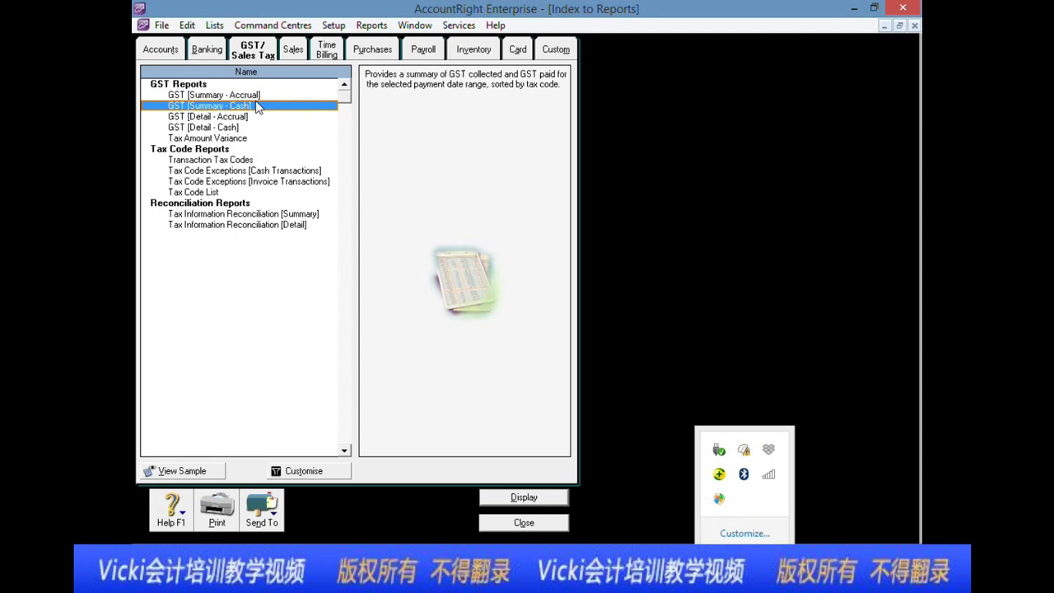
{"action": "left_click", "coordinate": [208, 51]}
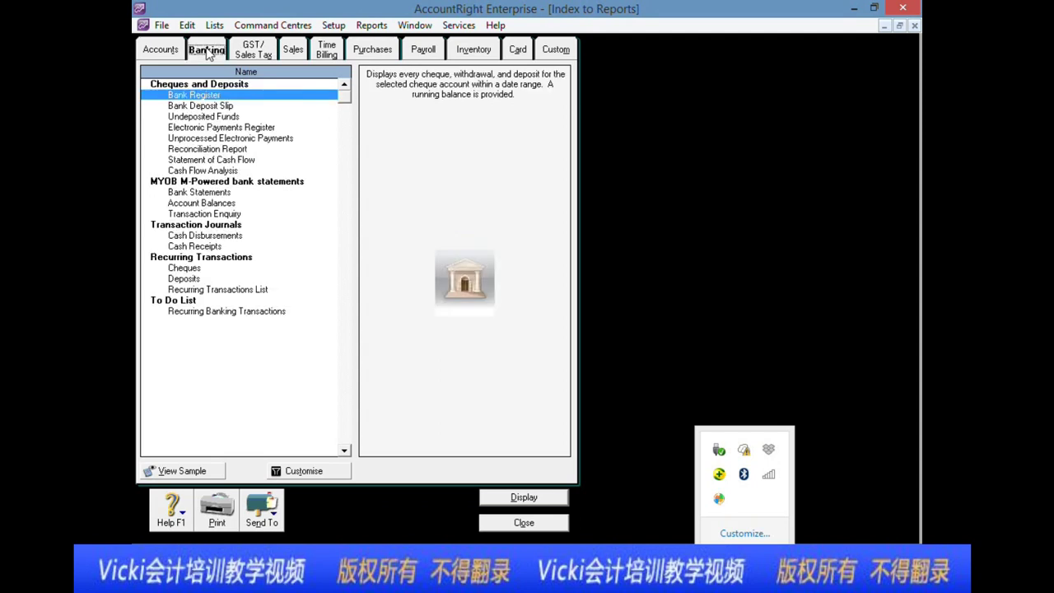
{"action": "left_click", "coordinate": [168, 51]}
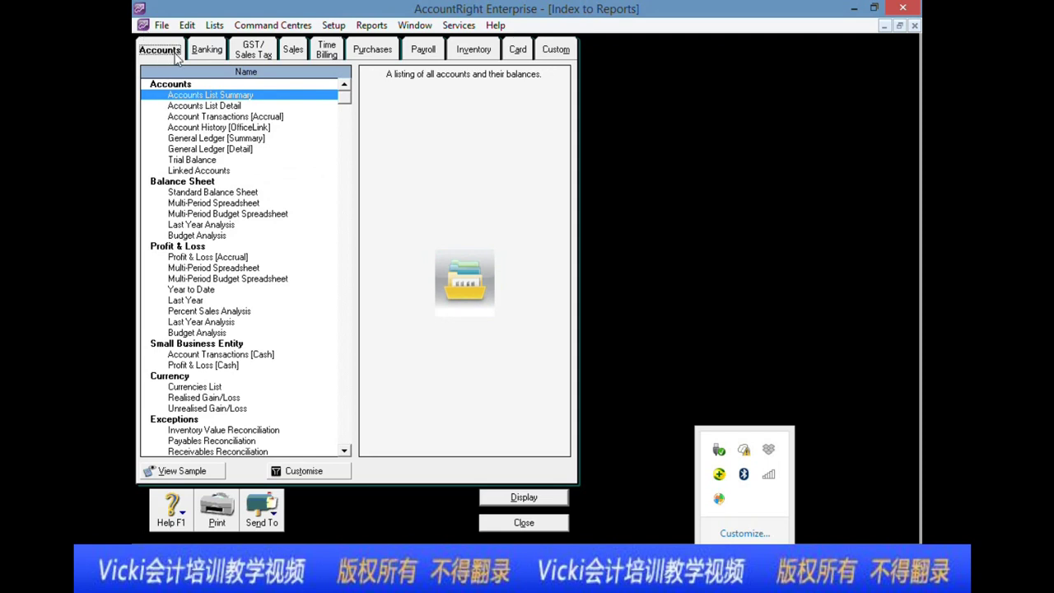
{"action": "left_click", "coordinate": [267, 57]}
{"action": "left_click", "coordinate": [169, 53]}
- Switch to File Explorer, open GL Excel format.xlsx from the PP session 4 folder in Excel and maximise the workbook
{"action": "left_click", "coordinate": [426, 449]}
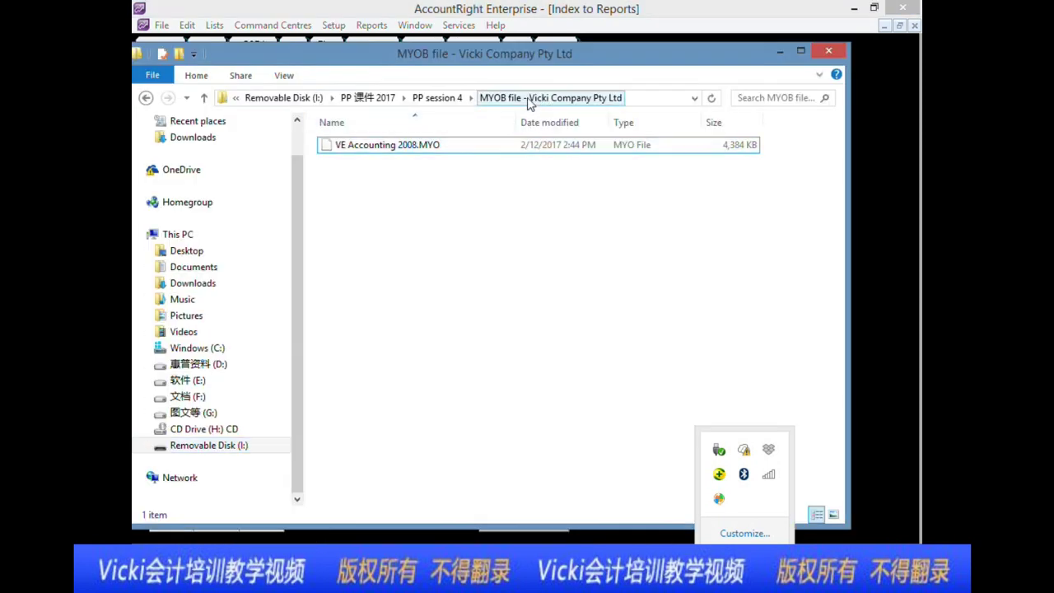
{"action": "left_click", "coordinate": [437, 97]}
{"action": "scroll", "coordinate": [455, 415], "scroll_direction": "down", "scroll_amount": 1}
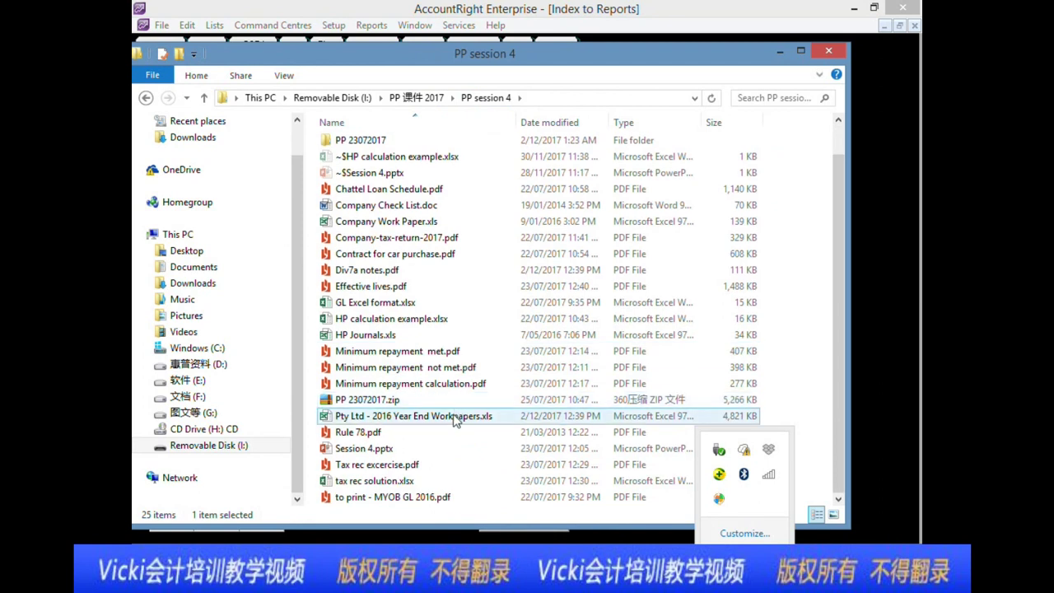
{"action": "scroll", "coordinate": [455, 420], "scroll_direction": "up", "scroll_amount": 1}
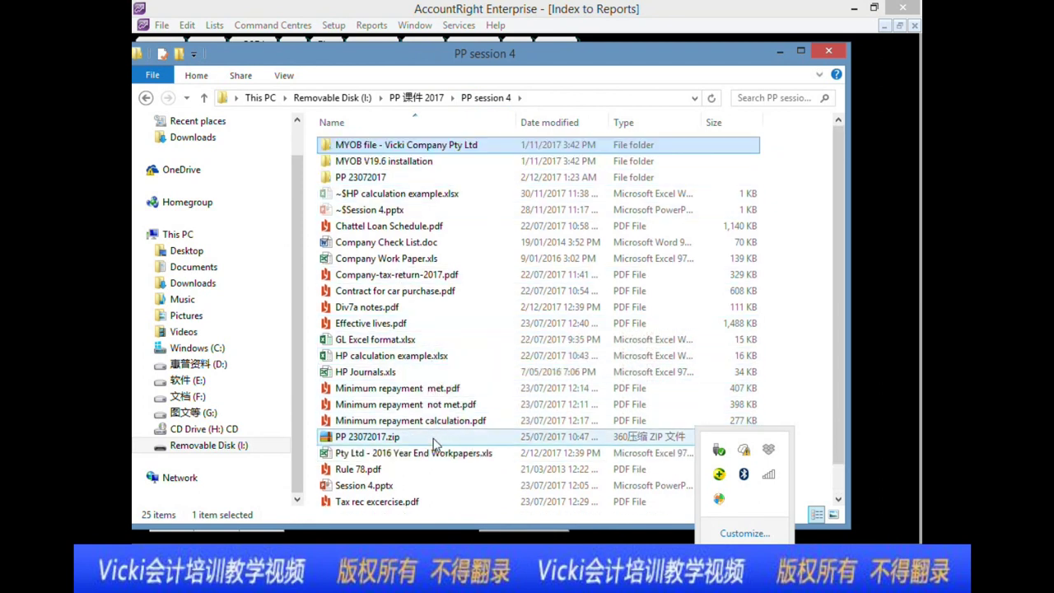
{"action": "double_click", "coordinate": [380, 339]}
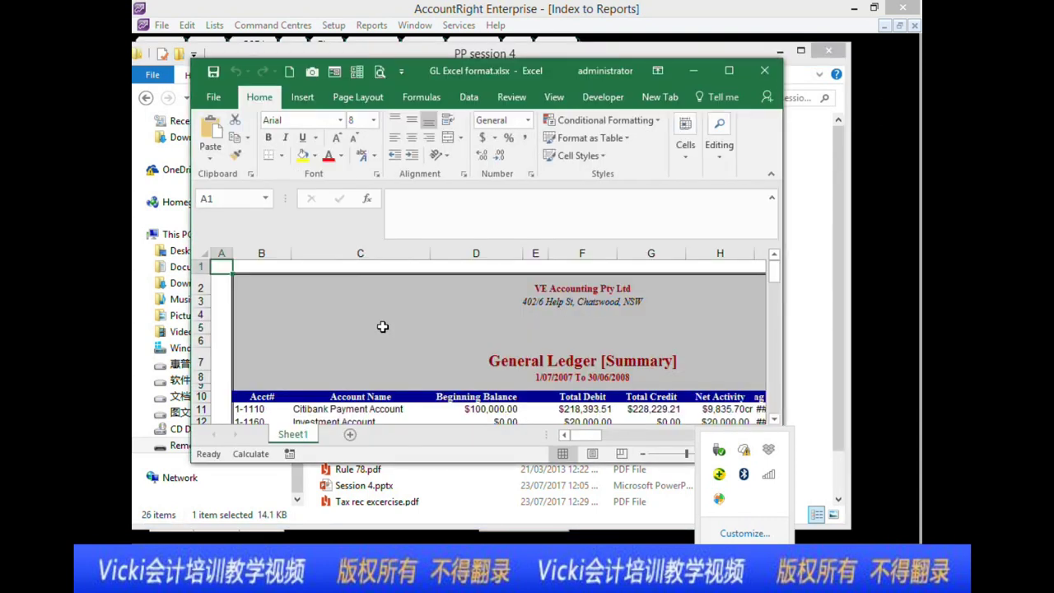
{"action": "scroll", "coordinate": [381, 324], "scroll_direction": "down", "scroll_amount": 5}
{"action": "double_click", "coordinate": [691, 70]}
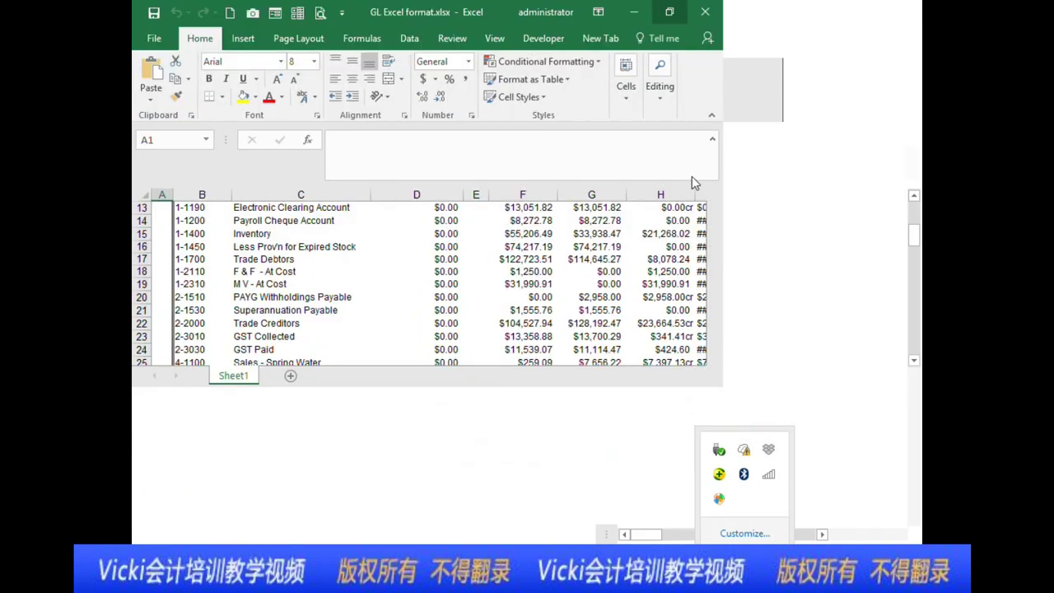
- Check the report period in the exported ledger's heading, then switch to AccountRight and open the General Ledger [Summary] report options
{"action": "scroll", "coordinate": [642, 279], "scroll_direction": "up", "scroll_amount": 4}
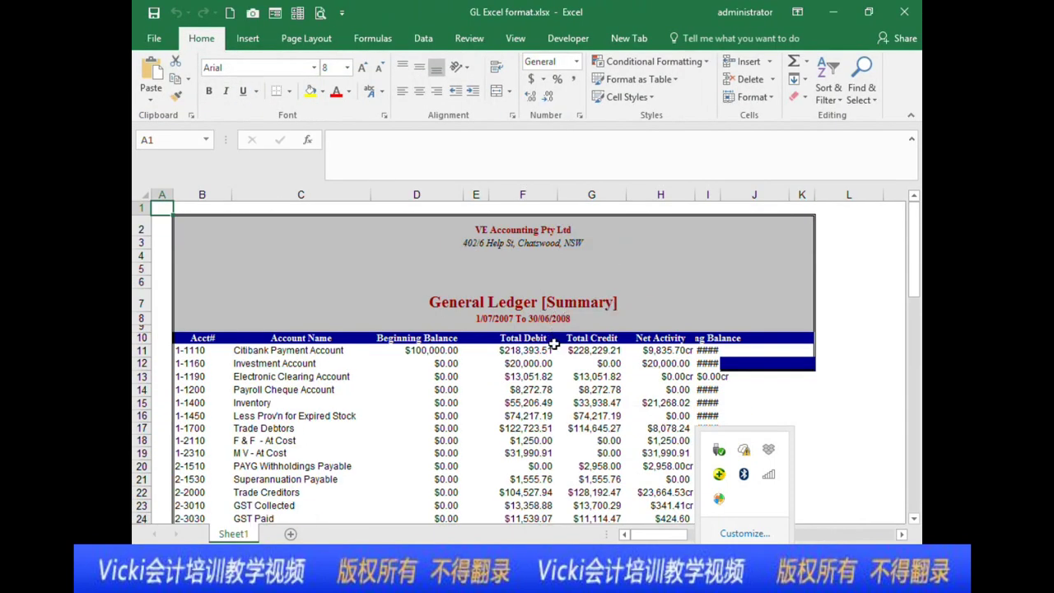
{"action": "left_click", "coordinate": [525, 321]}
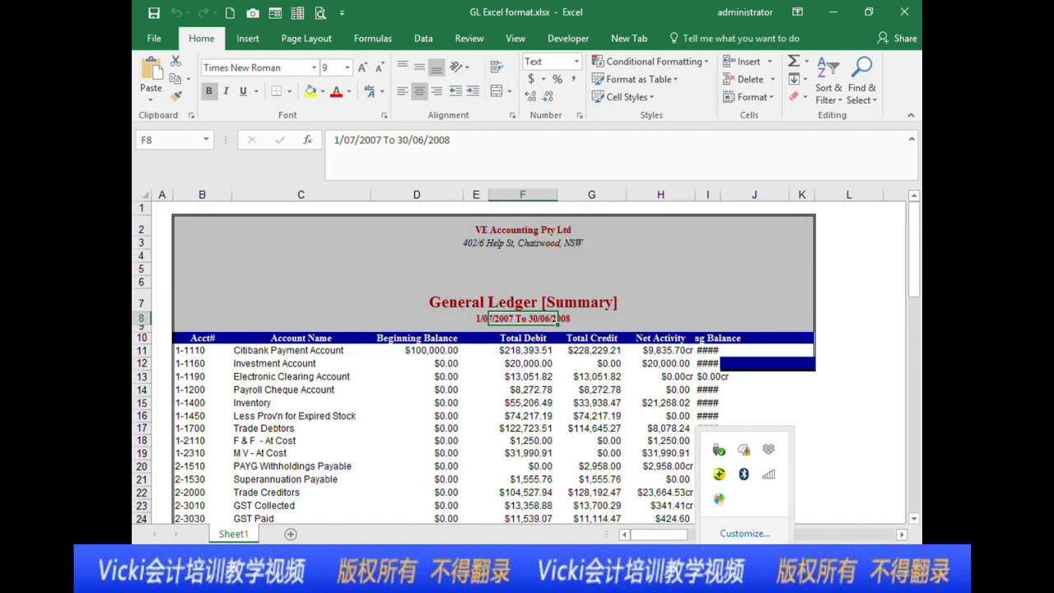
{"action": "key", "text": "alt+Tab"}
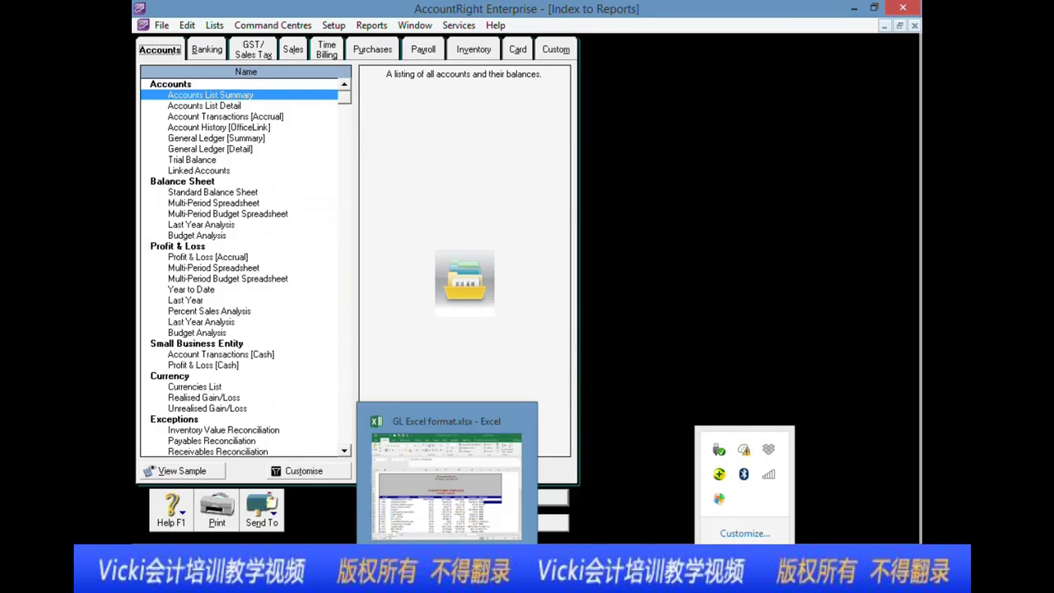
{"action": "left_click", "coordinate": [447, 576]}
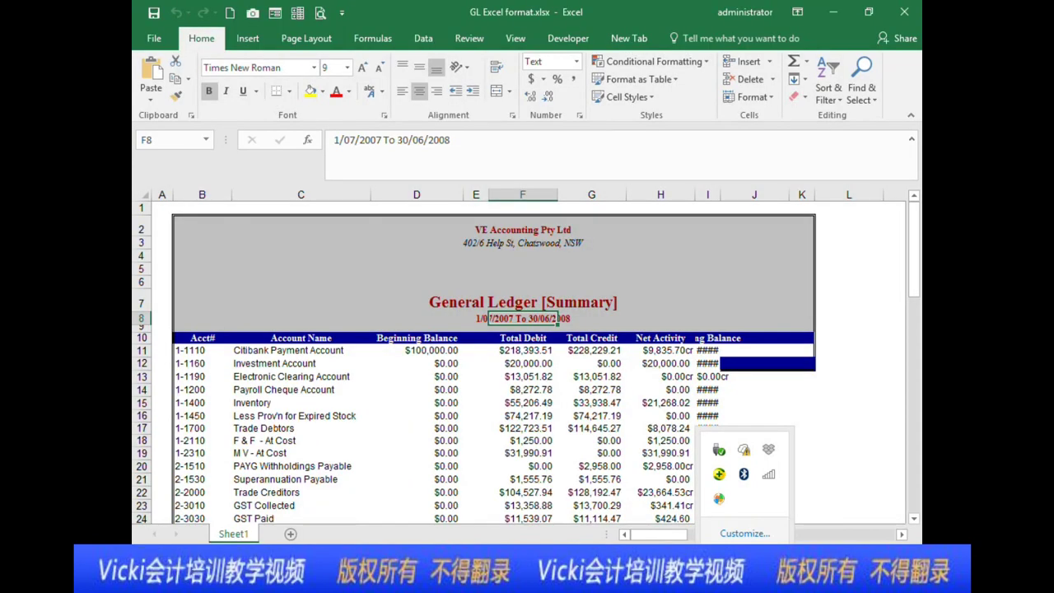
{"action": "left_click", "coordinate": [447, 576]}
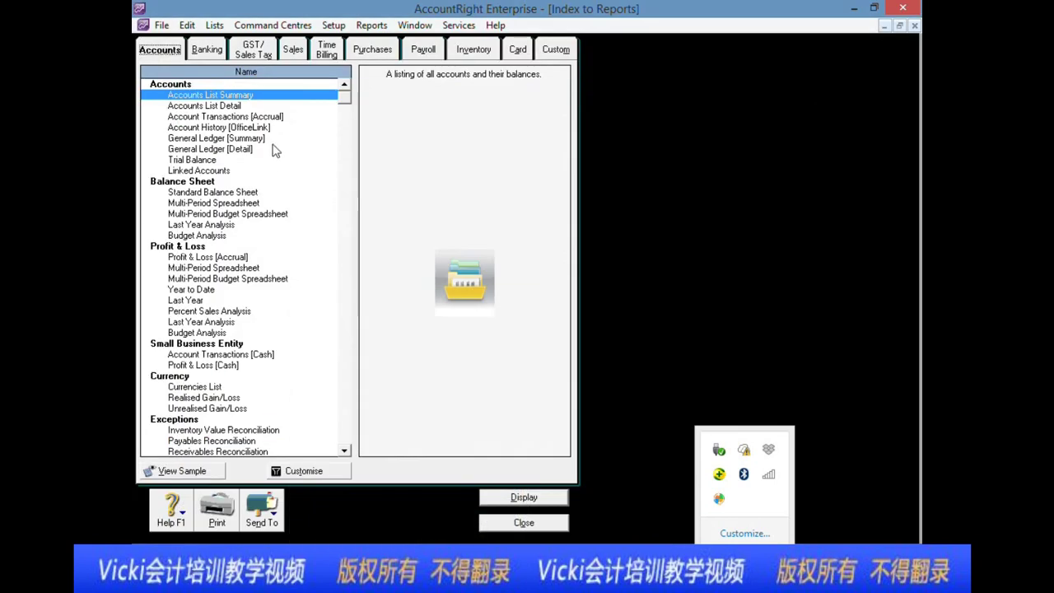
{"action": "double_click", "coordinate": [252, 139]}
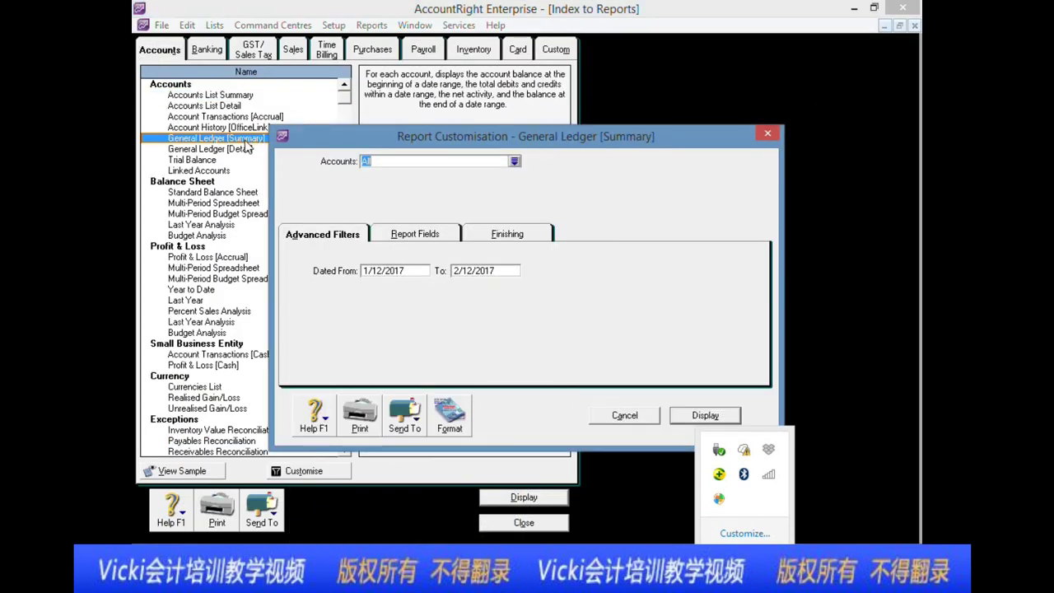
{"action": "left_click", "coordinate": [409, 270]}
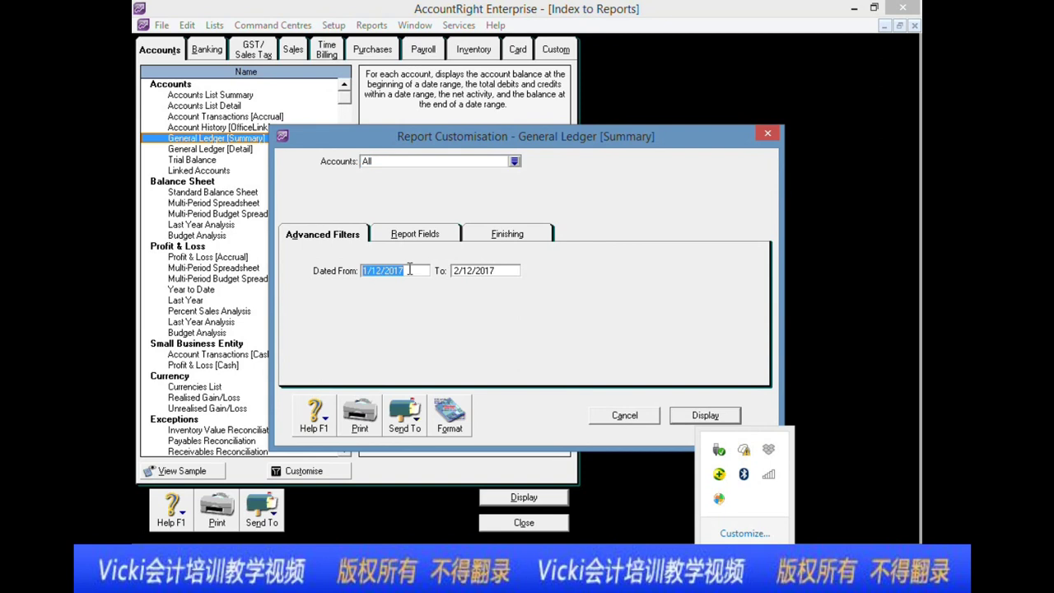
{"action": "type", "text": "01/07/07"}
{"action": "key", "text": "Tab"}
{"action": "type", "text": "30/06/089"}
{"action": "key", "text": "Tab"}
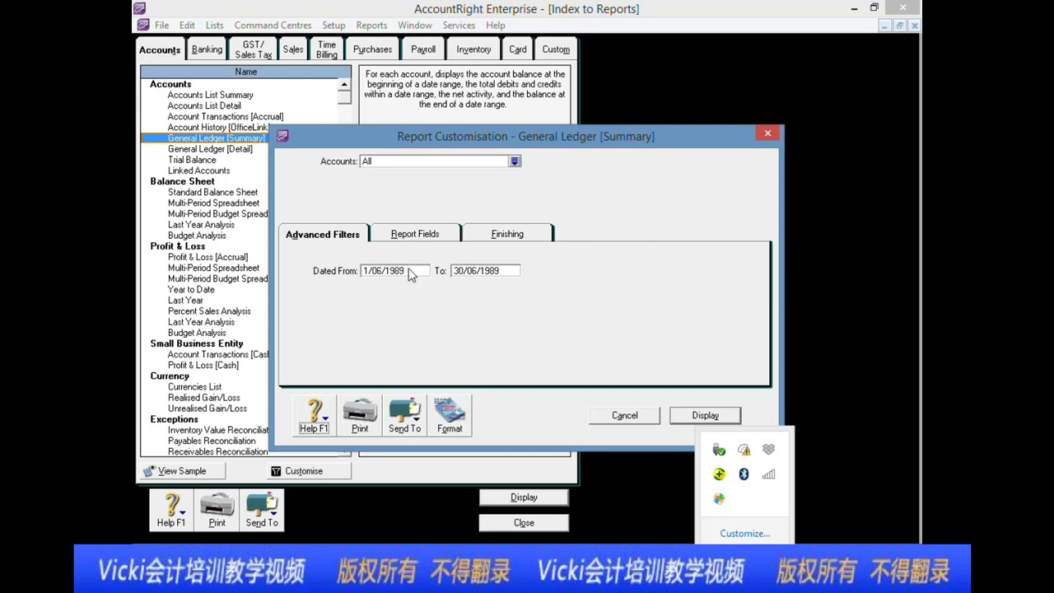
- Set the General Ledger [Summary] date range from 1/07/2007 to 30/06/2008 and display the report
{"action": "left_click", "coordinate": [407, 268]}
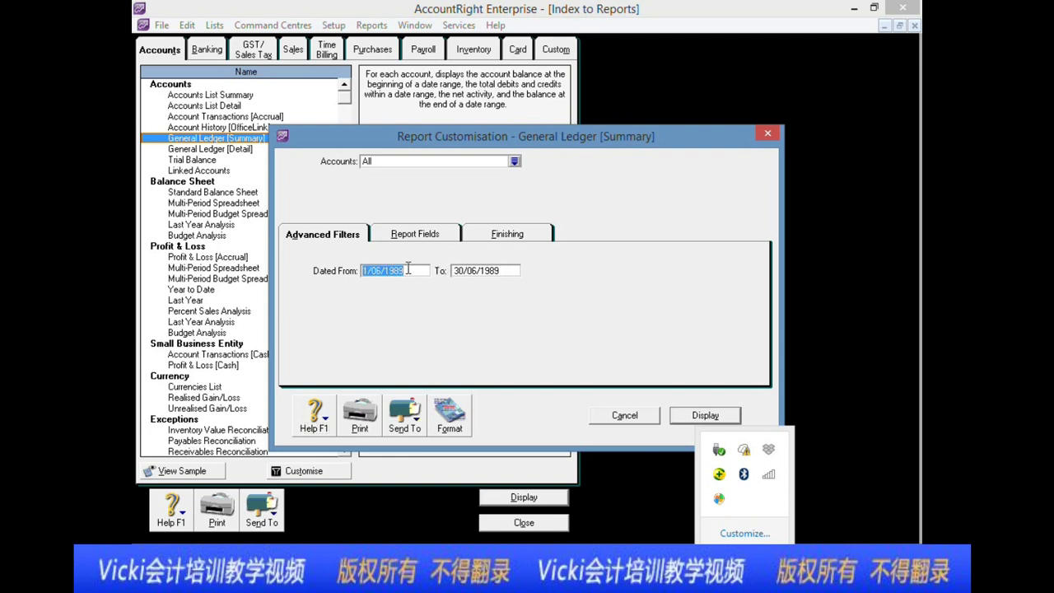
{"action": "left_click", "coordinate": [407, 268]}
{"action": "type", "text": "7/2007"}
{"action": "key", "text": "Tab"}
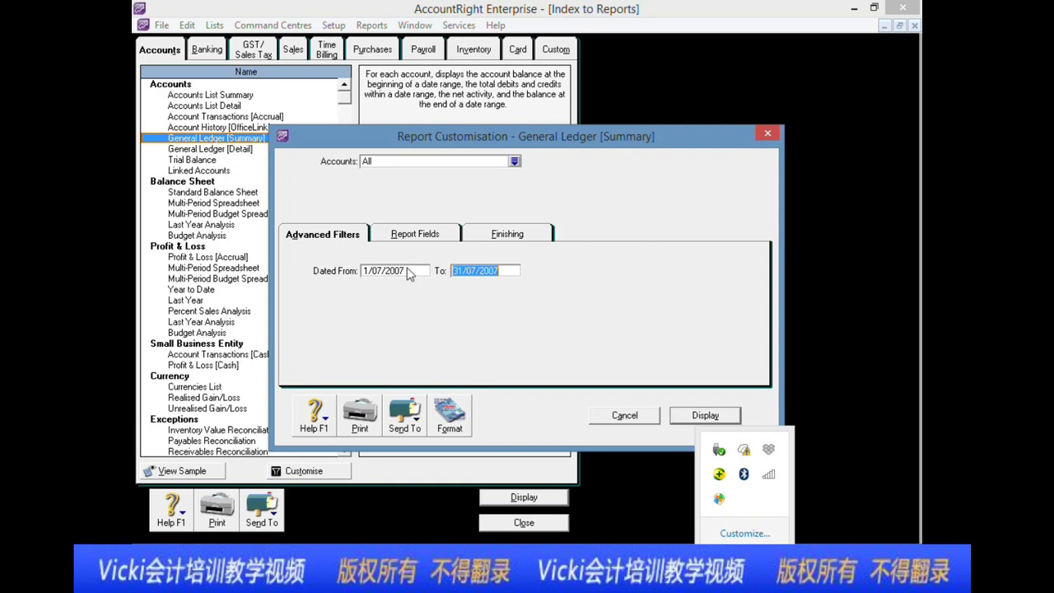
{"action": "type", "text": "30/06/2008"}
{"action": "key", "text": "Tab"}
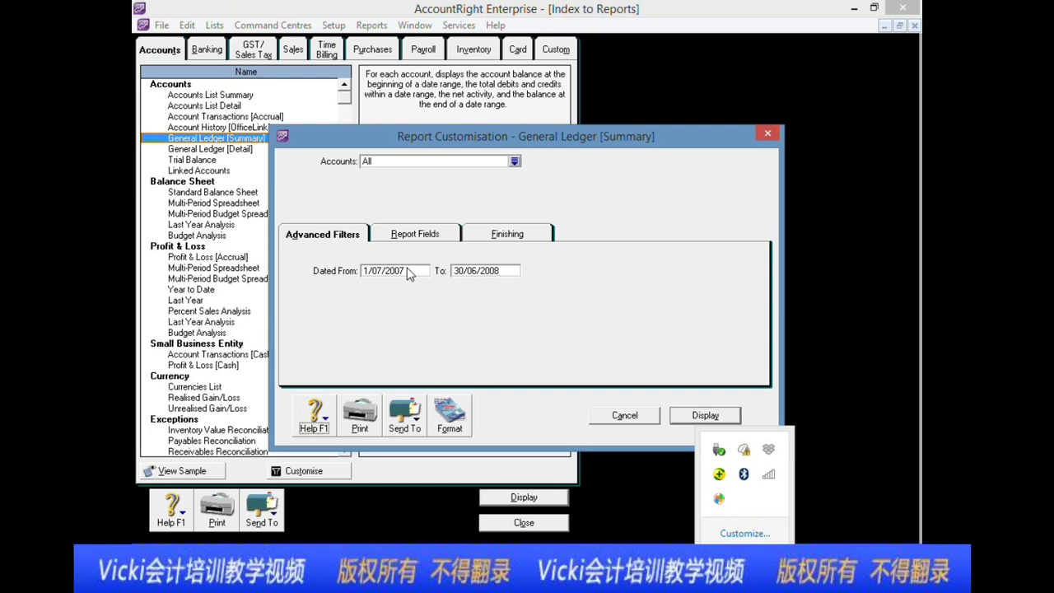
{"action": "left_click", "coordinate": [724, 416]}
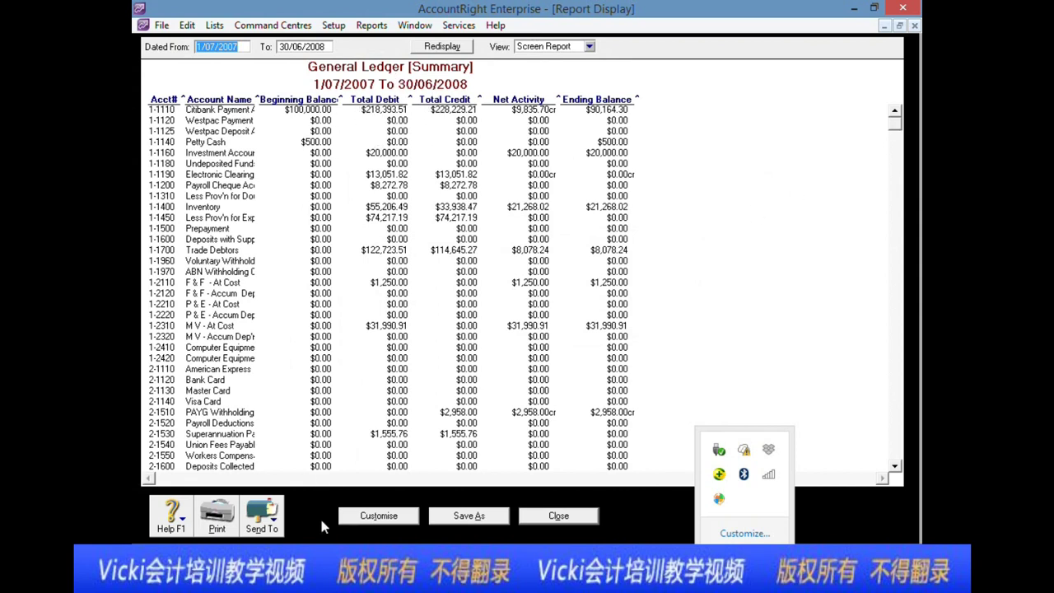
- Review the export formats offered for the General Ledger [Summary] report, including Excel, and switch to the GL Excel format.xlsx workbook
{"action": "left_click", "coordinate": [280, 523]}
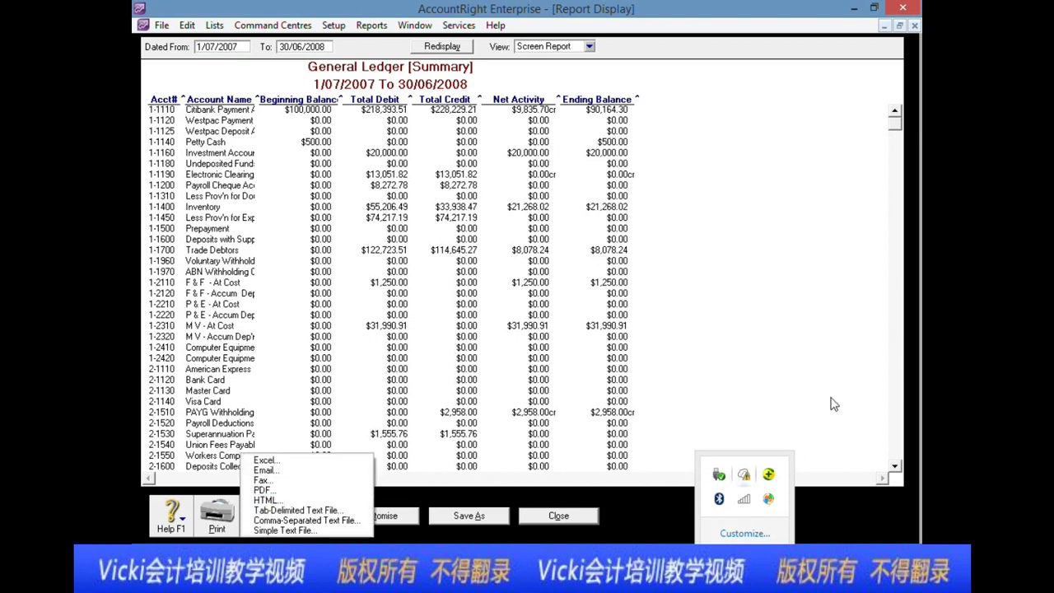
{"action": "left_click", "coordinate": [291, 511]}
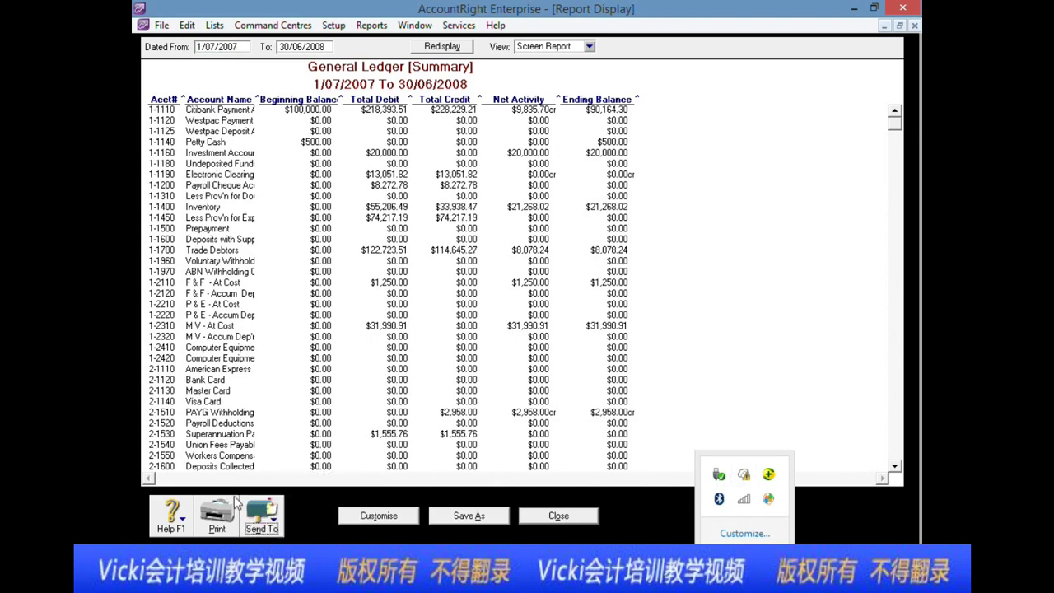
{"action": "left_click", "coordinate": [273, 525]}
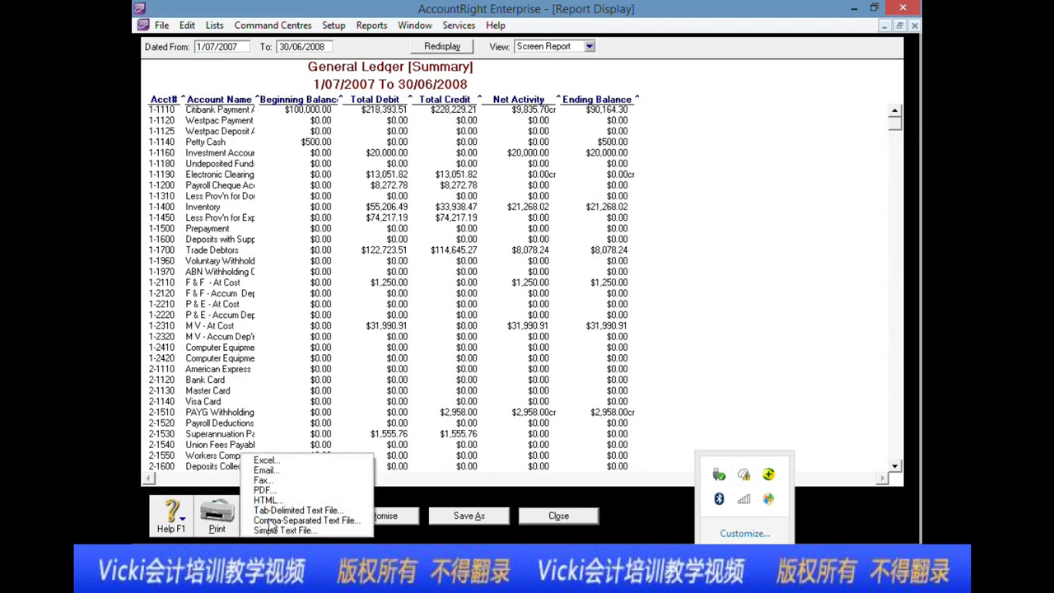
{"action": "left_click", "coordinate": [265, 460]}
- Widen column I of the exported ledger to fit the Ending Balance heading and figures
{"action": "left_click", "coordinate": [659, 351]}
{"action": "scroll", "coordinate": [660, 352], "scroll_direction": "down", "scroll_amount": 3}
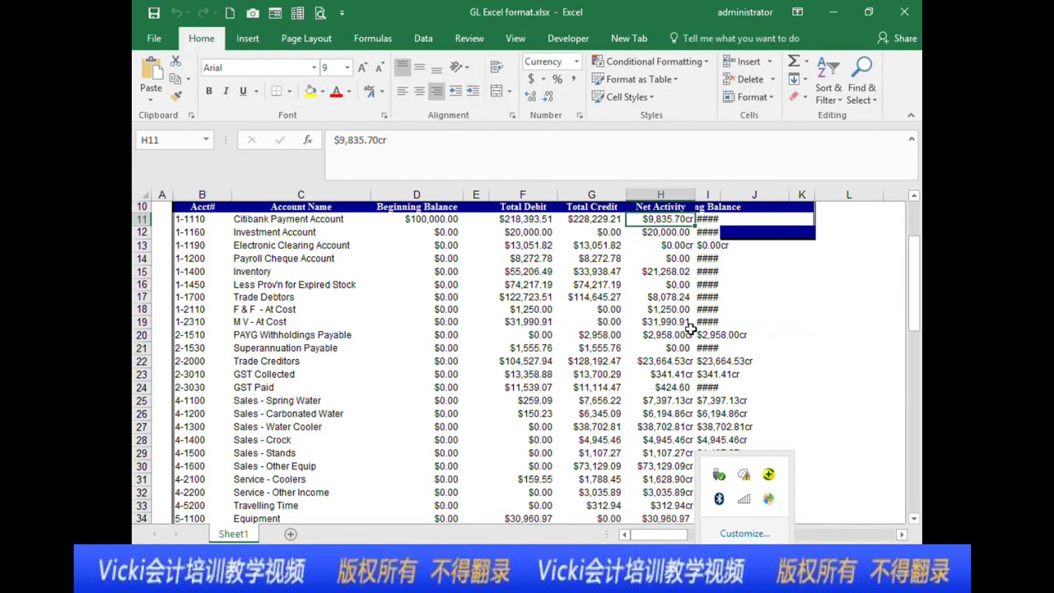
{"action": "scroll", "coordinate": [731, 297], "scroll_direction": "up", "scroll_amount": 2}
{"action": "double_click", "coordinate": [720, 194]}
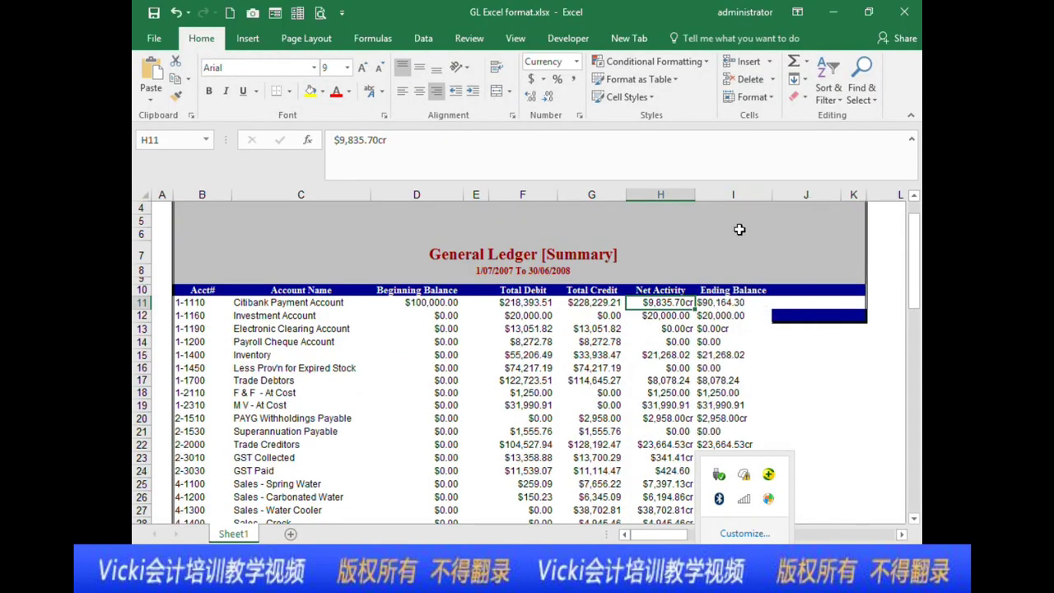
- Examine the Beginning Balance, Total Debit and Total Credit columns of the exported general ledger
{"action": "left_click", "coordinate": [659, 368]}
{"action": "scroll", "coordinate": [658, 366], "scroll_direction": "down", "scroll_amount": 1}
{"action": "scroll", "coordinate": [658, 368], "scroll_direction": "up", "scroll_amount": 2}
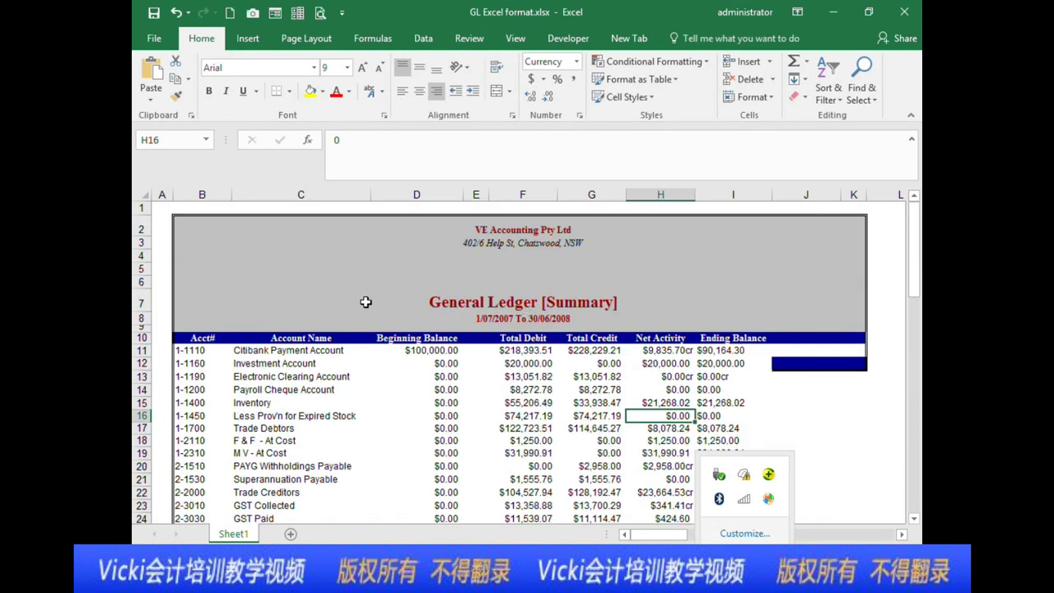
{"action": "left_click", "coordinate": [418, 349]}
{"action": "left_click", "coordinate": [531, 338]}
{"action": "left_click", "coordinate": [601, 350]}
{"action": "left_click", "coordinate": [553, 363]}
{"action": "scroll", "coordinate": [551, 367], "scroll_direction": "down", "scroll_amount": 1}
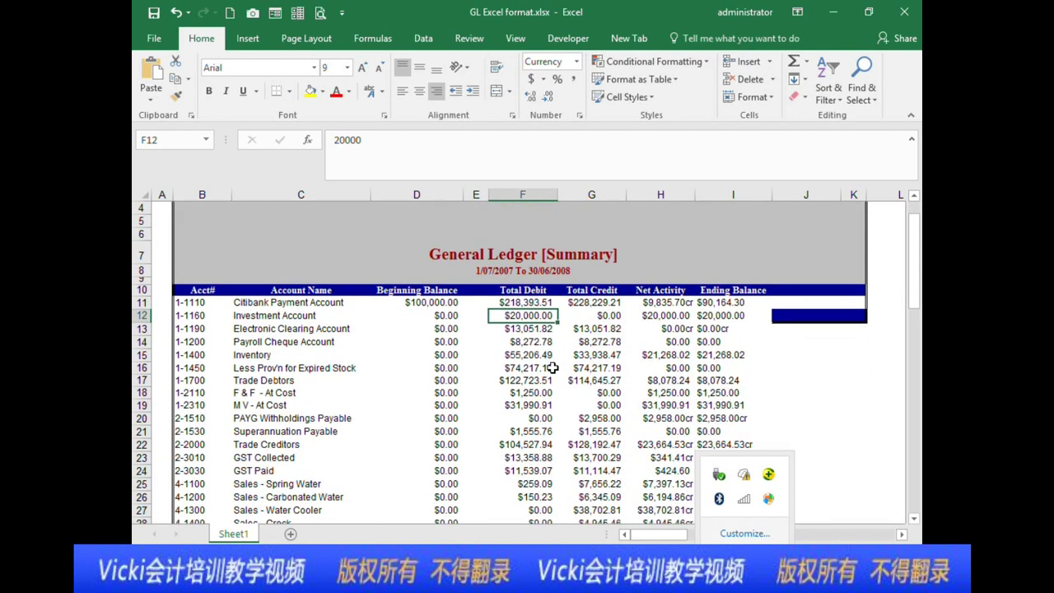
- Compare the exported ledger with the AccountRight report, then examine its debit, credit, Net Activity and Ending Balance columns in Excel
{"action": "left_click", "coordinate": [560, 477]}
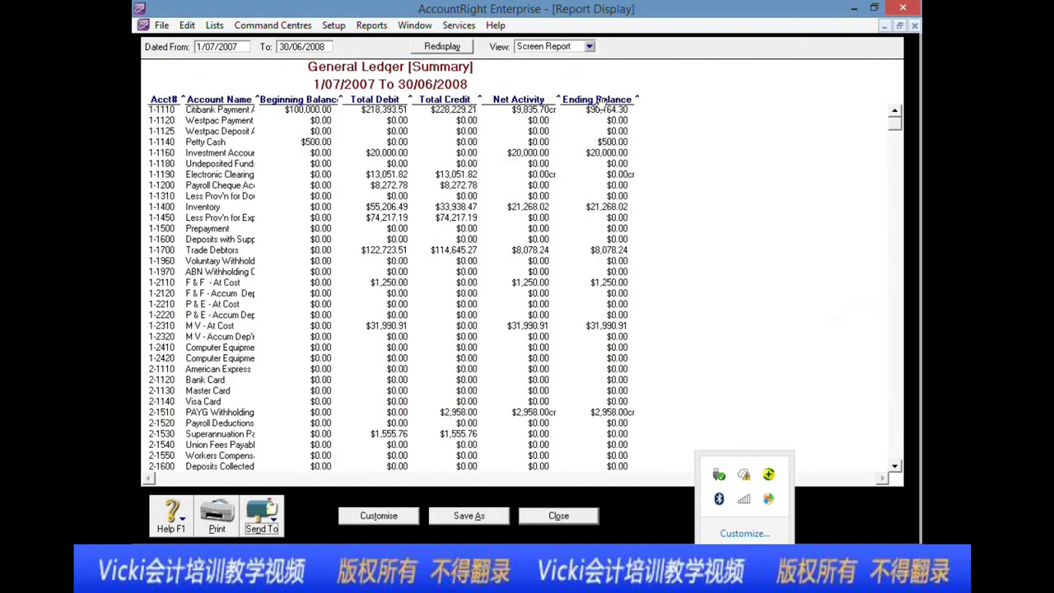
{"action": "key", "text": "alt+Tab"}
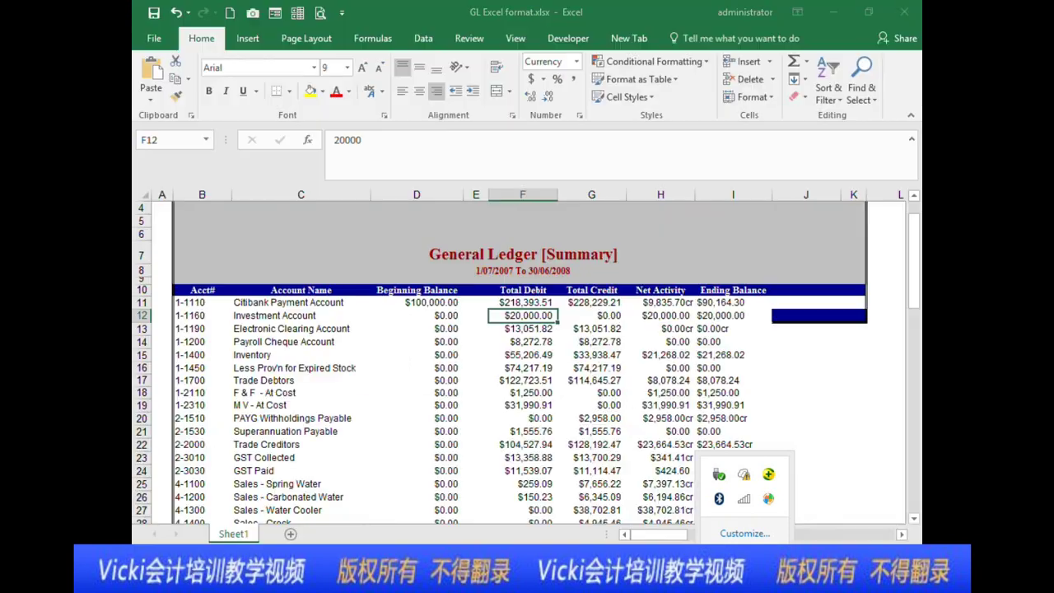
{"action": "left_click", "coordinate": [704, 336]}
{"action": "scroll", "coordinate": [707, 329], "scroll_direction": "up", "scroll_amount": 1}
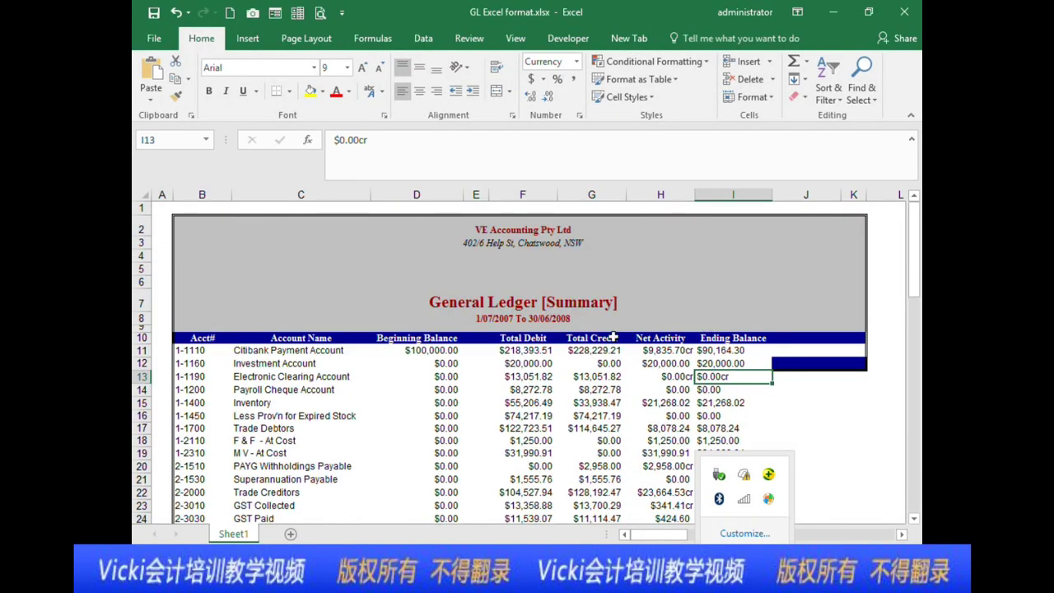
{"action": "left_click", "coordinate": [778, 363]}
{"action": "left_click", "coordinate": [687, 363]}
{"action": "left_click", "coordinate": [593, 350]}
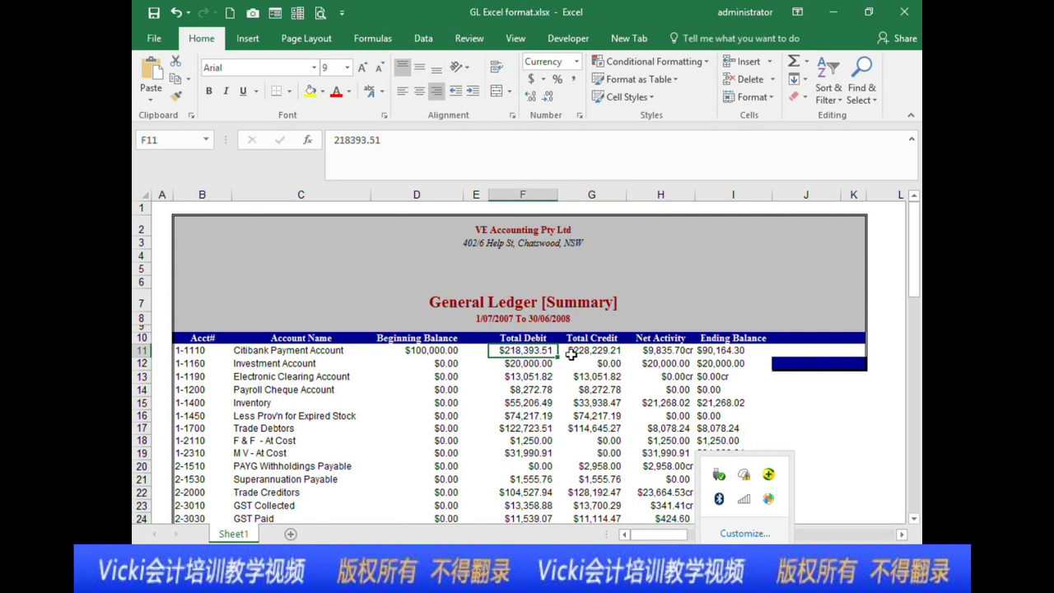
{"action": "scroll", "coordinate": [588, 358], "scroll_direction": "down", "scroll_amount": 1}
{"action": "scroll", "coordinate": [598, 362], "scroll_direction": "up", "scroll_amount": 1}
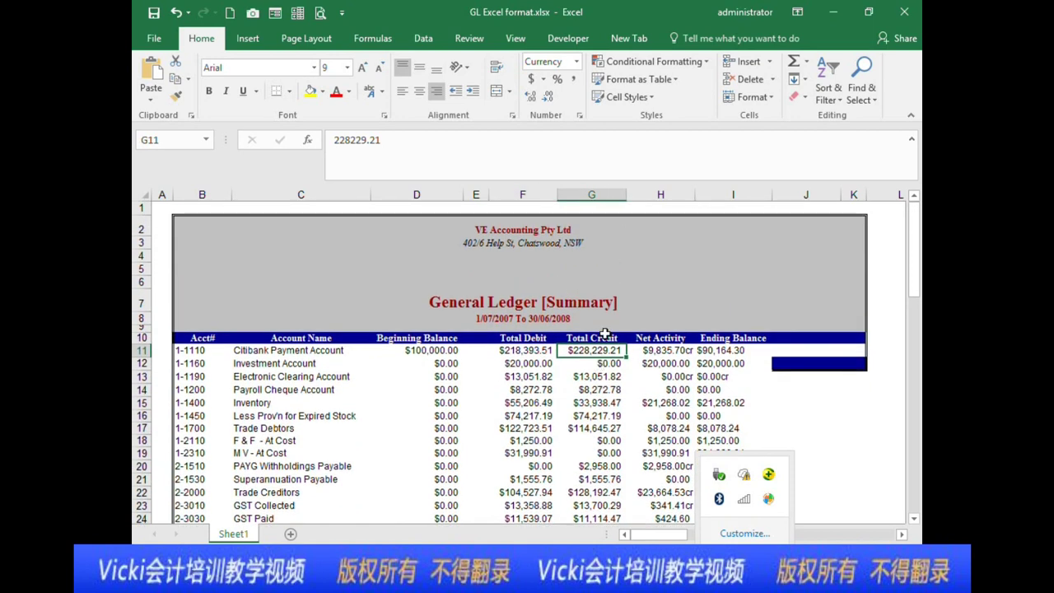
{"action": "left_click", "coordinate": [746, 338]}
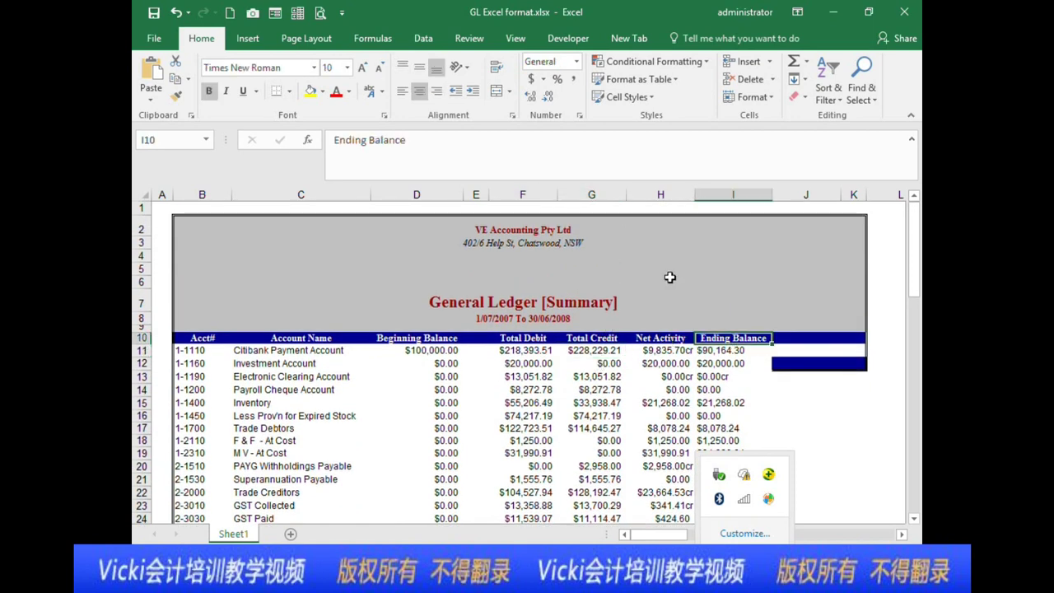
- Minimise the workbook, switch to AccountRight and close the General Ledger [Summary] report to return to the Index to Reports
{"action": "left_click", "coordinate": [833, 11]}
{"action": "mouse_move", "coordinate": [590, 576]}
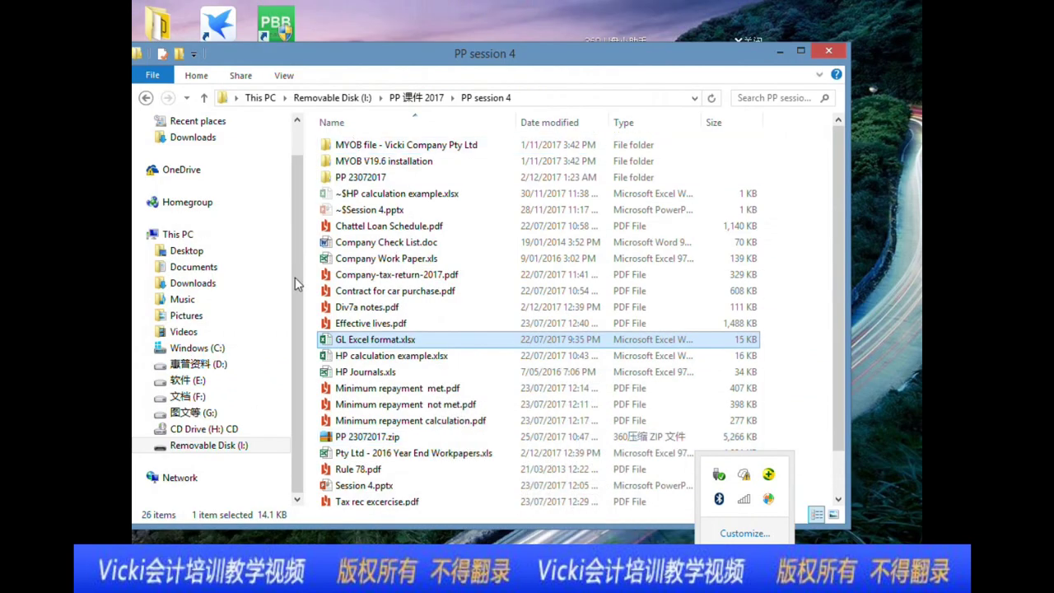
{"action": "left_click", "coordinate": [590, 486]}
{"action": "key", "text": "Escape"}
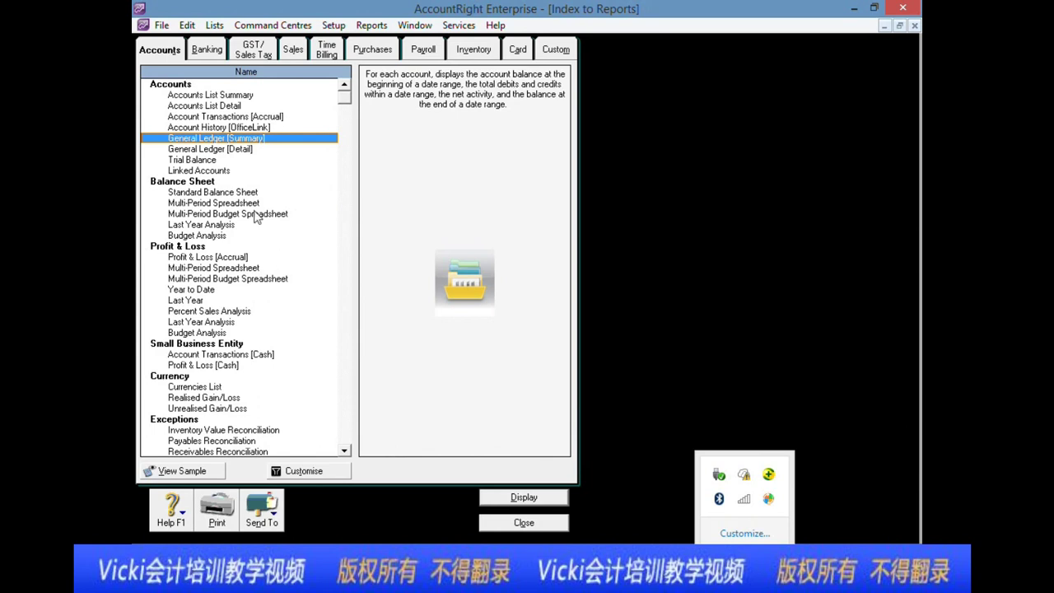
- Display the General Ledger [Detail] report for 1/07/2007 to 30/06/2008, review the transactions by account and close it
{"action": "double_click", "coordinate": [242, 151]}
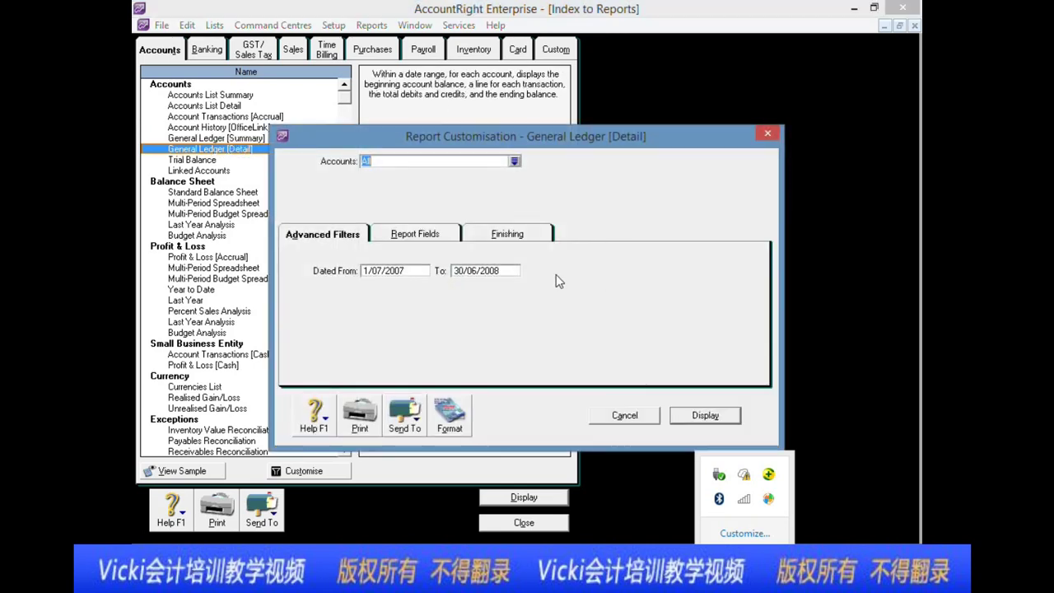
{"action": "left_click", "coordinate": [695, 415]}
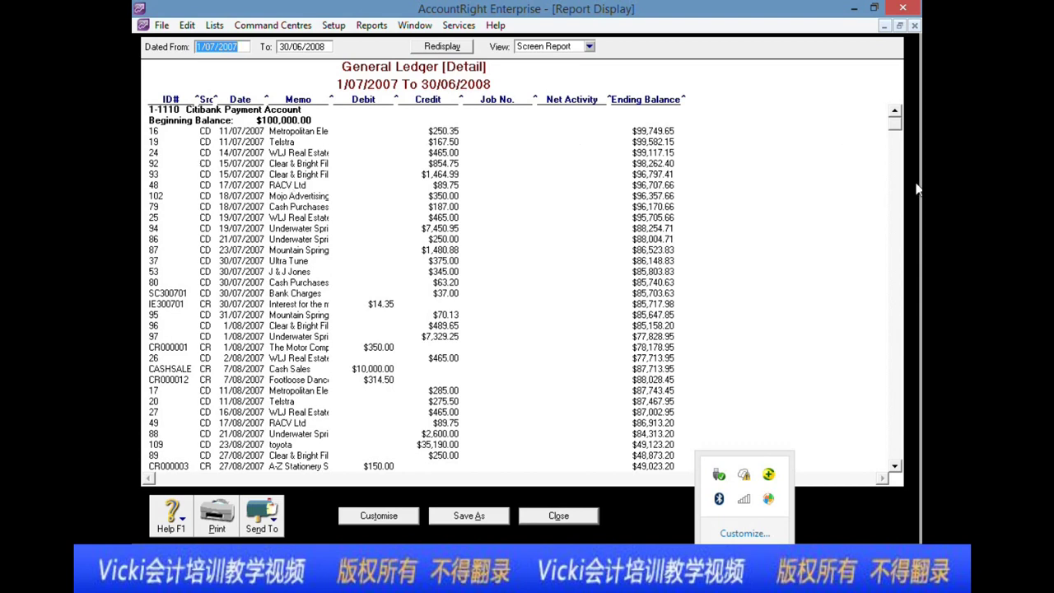
{"action": "scroll", "coordinate": [901, 219], "scroll_direction": "down", "scroll_amount": 20}
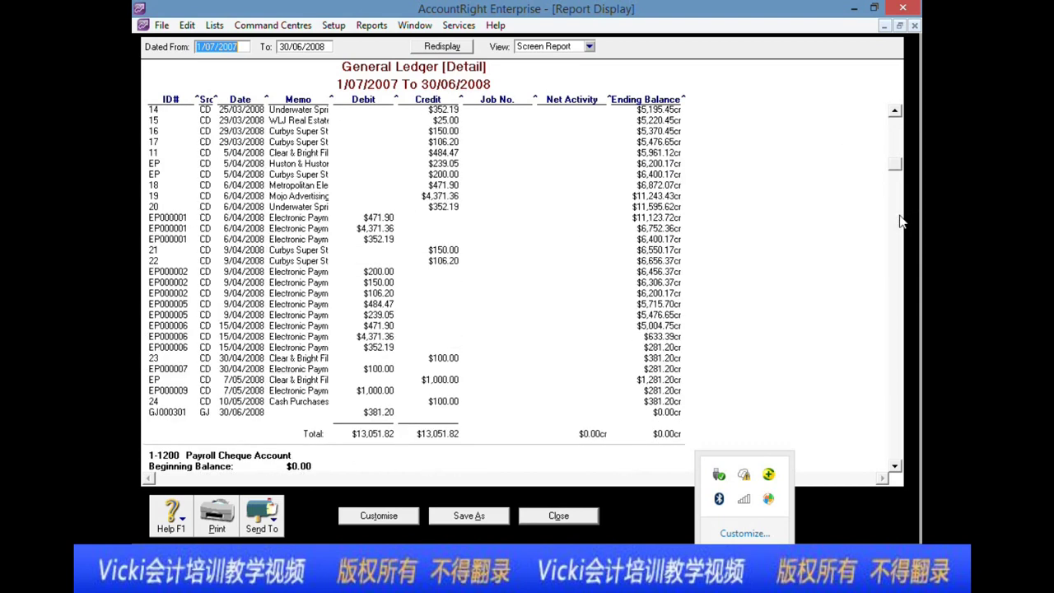
{"action": "scroll", "coordinate": [901, 221], "scroll_direction": "down", "scroll_amount": 20}
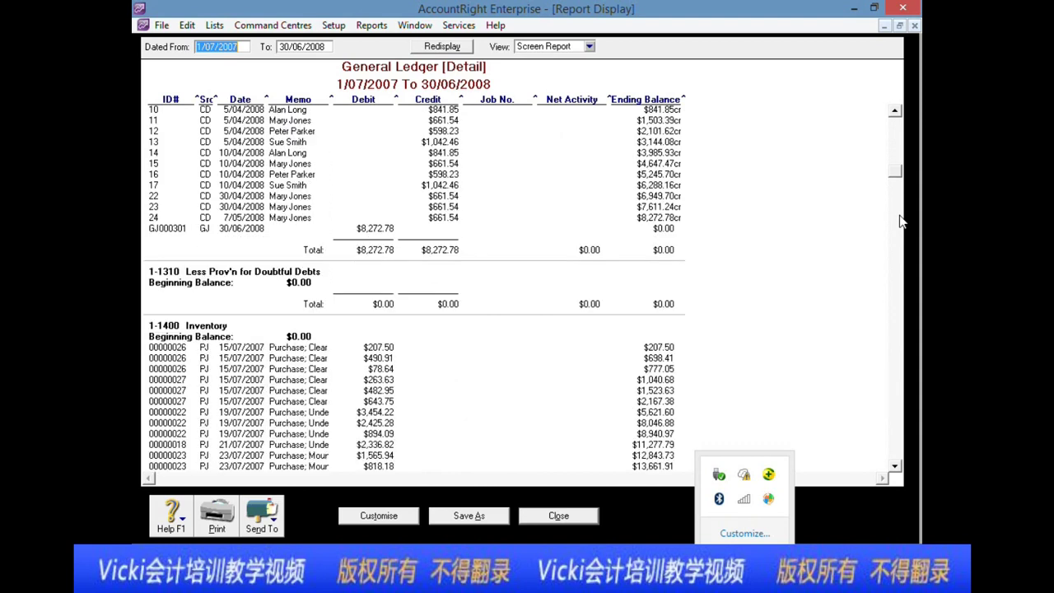
{"action": "scroll", "coordinate": [897, 275], "scroll_direction": "down", "scroll_amount": 20}
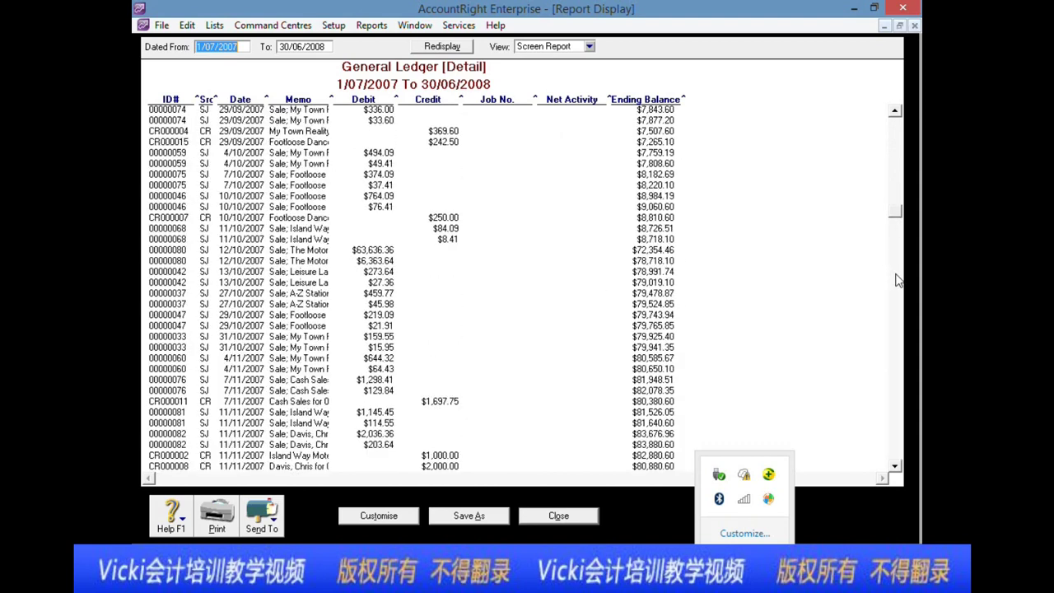
{"action": "left_click", "coordinate": [565, 517]}
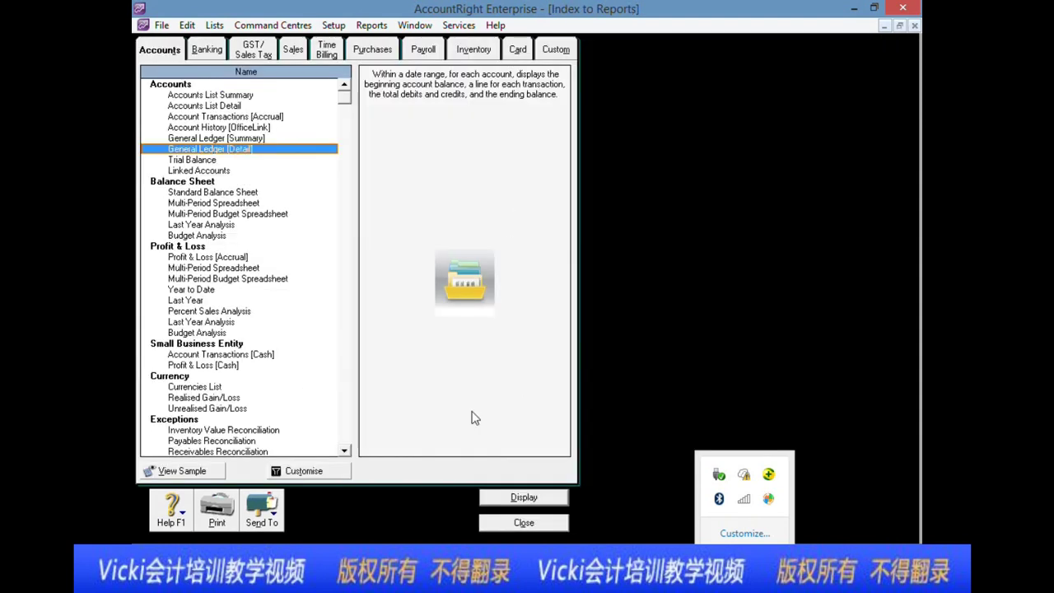
- Switch to the Session 4.pptx presentation in PowerPoint and show slide 5, Prepare accounts based on MYOB records
{"action": "key", "text": "alt+Tab"}
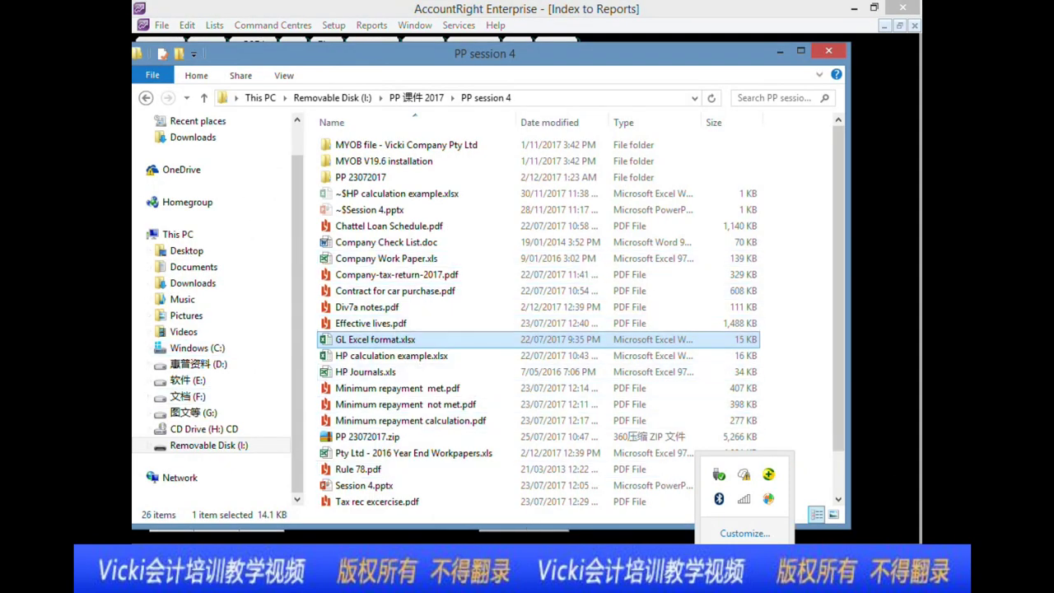
{"action": "key", "text": "alt+Tab"}
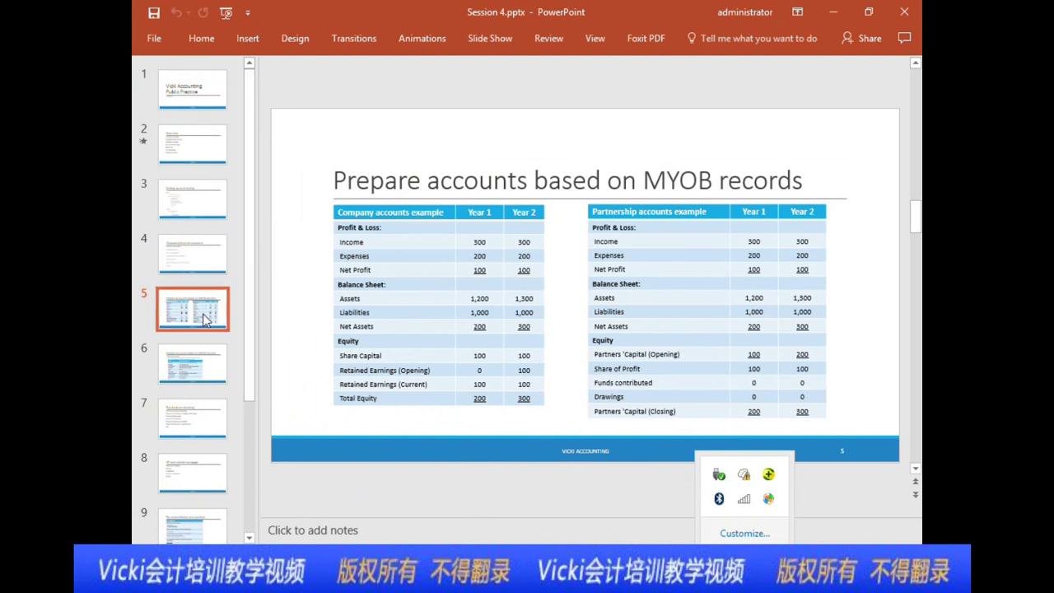
- Compare the company and partnership accounts examples on slide 5 and highlight Share Capital in the company table
{"action": "left_click_drag", "start_coordinate": [427, 183], "coordinate": [770, 169]}
{"action": "left_click", "coordinate": [668, 257]}
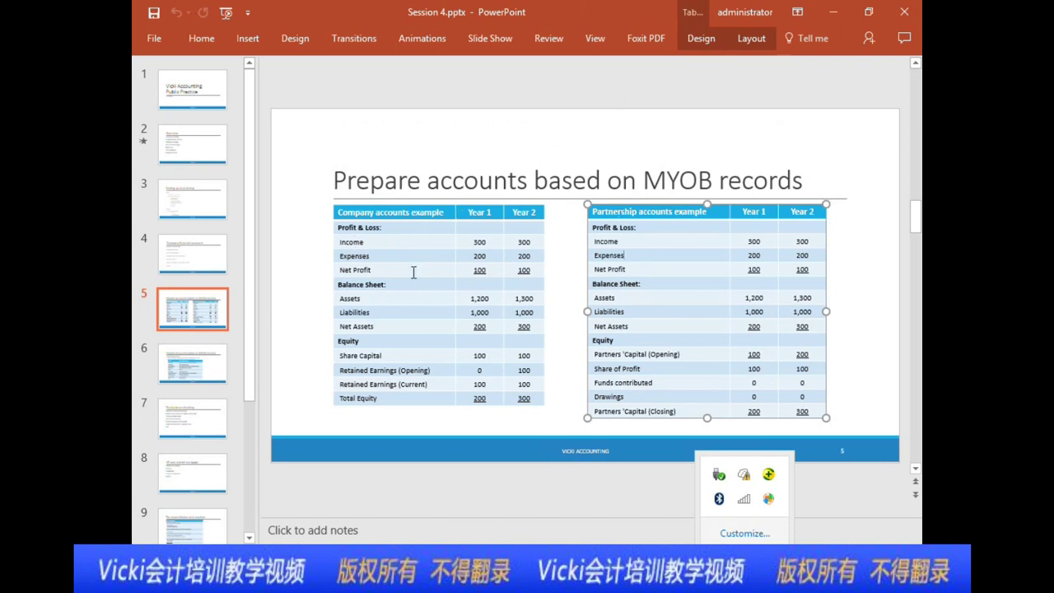
{"action": "left_click", "coordinate": [290, 260]}
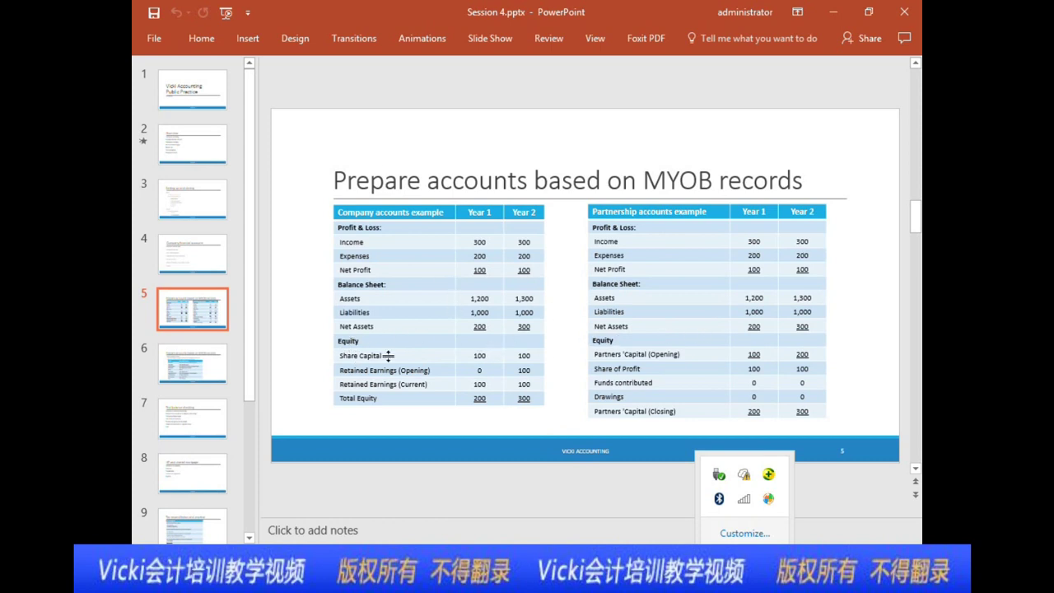
{"action": "left_click_drag", "start_coordinate": [384, 356], "coordinate": [339, 356]}
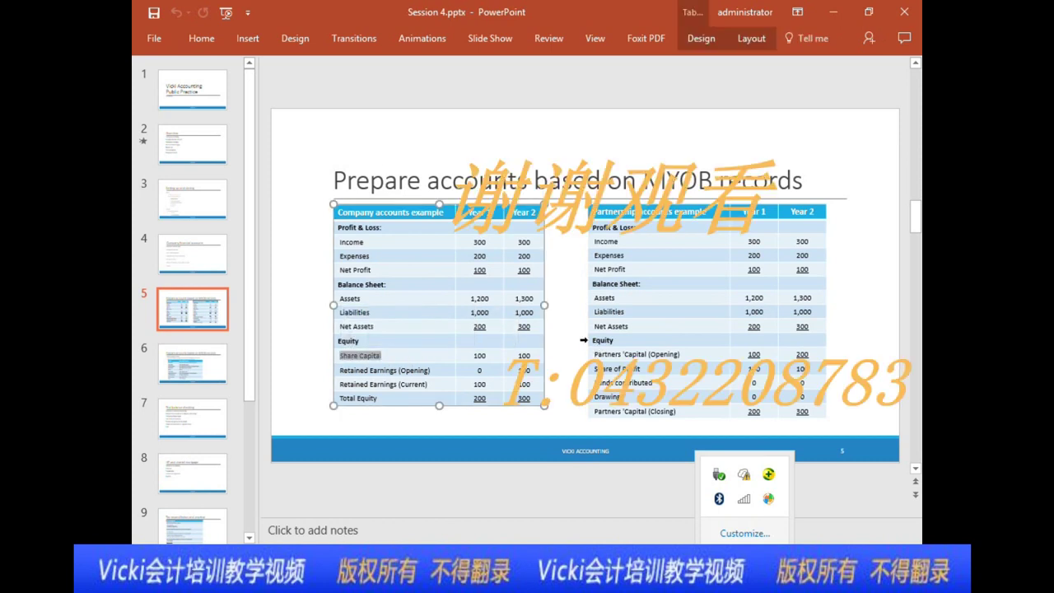
{"action": "left_click", "coordinate": [432, 340]}
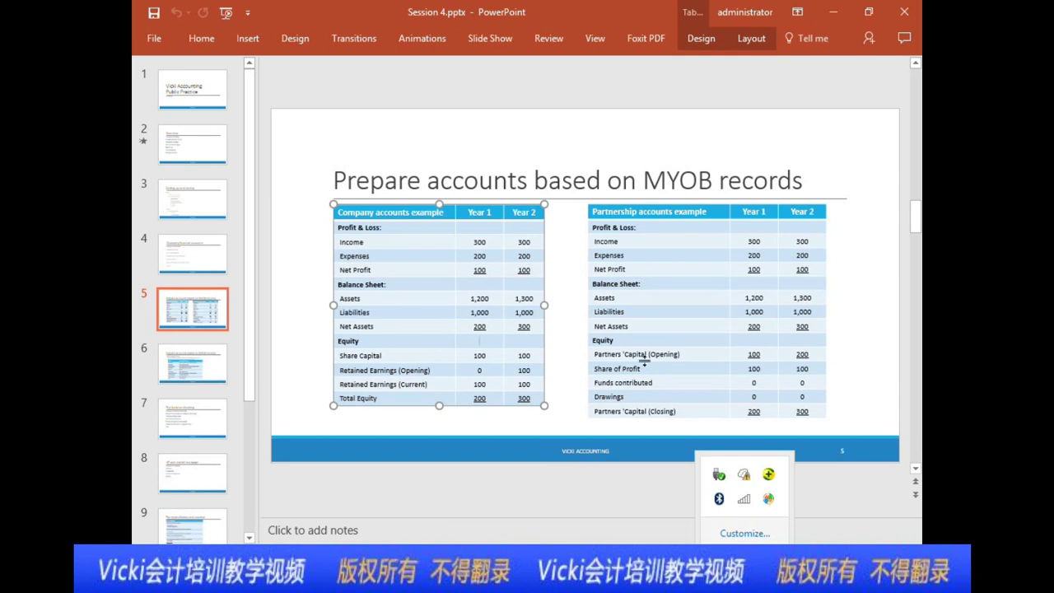
- Highlight Partners' Capital (Opening) in the partnership table and slightly increase that row's height
{"action": "left_click_drag", "start_coordinate": [604, 357], "coordinate": [683, 354]}
{"action": "left_click", "coordinate": [695, 373]}
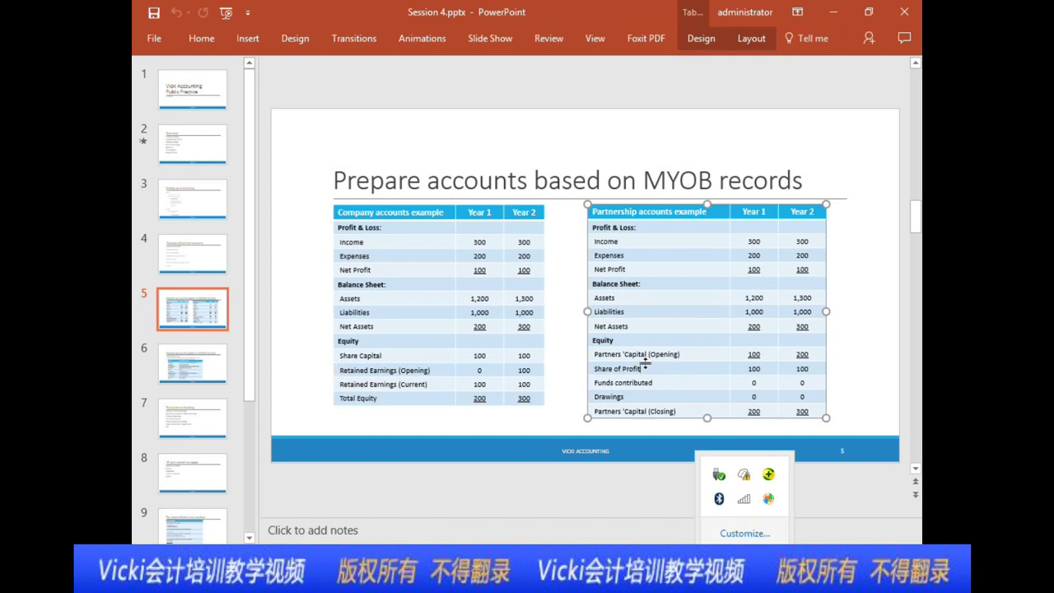
{"action": "left_click_drag", "start_coordinate": [644, 364], "coordinate": [644, 368]}
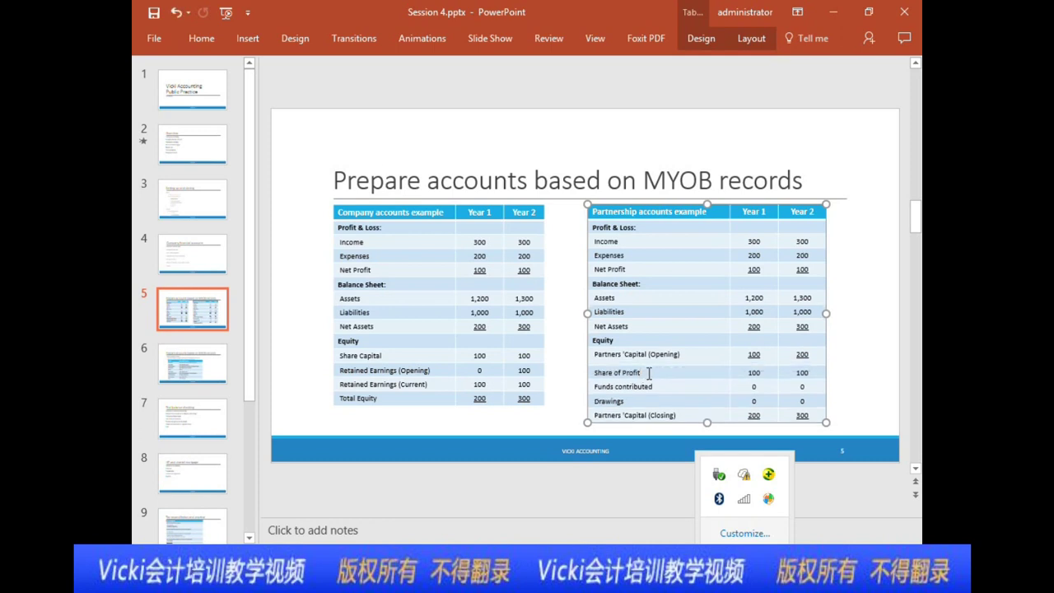
{"action": "scroll", "coordinate": [649, 373], "scroll_direction": "down", "scroll_amount": 1}
{"action": "scroll", "coordinate": [649, 373], "scroll_direction": "up", "scroll_amount": 1}
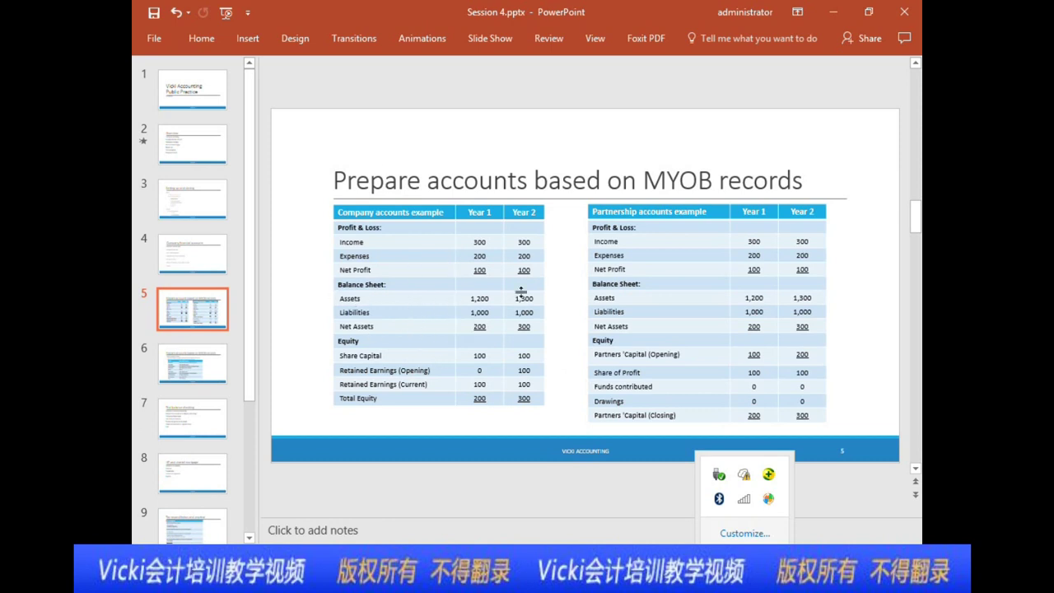
- Show slide 6 and highlight the step about processing MYOB general ledger movements to Handiledger as one journal
{"action": "left_click", "coordinate": [176, 363]}
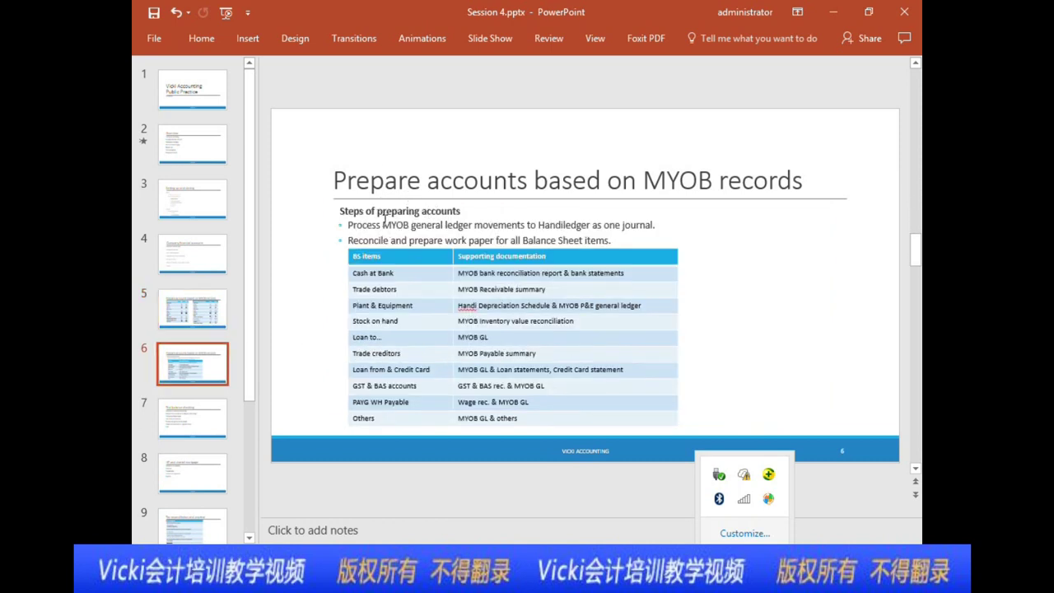
{"action": "left_click_drag", "start_coordinate": [362, 223], "coordinate": [656, 225]}
{"action": "left_click", "coordinate": [662, 226]}
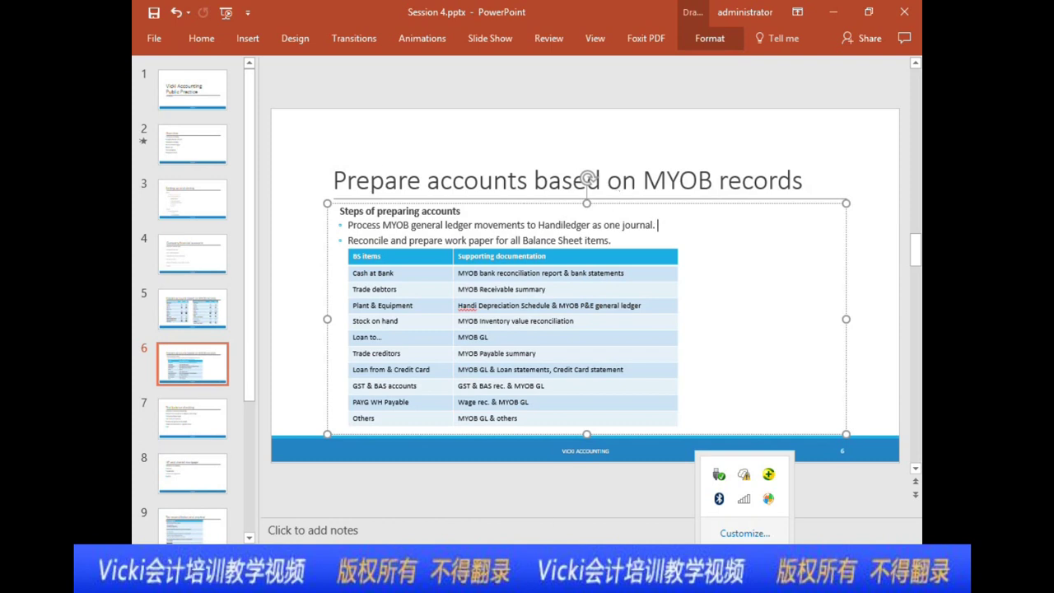
- Switch to AccountRight and select the General Ledger [Summary] report, then view its Total Debit figures in GL Excel format.xlsx
{"action": "left_click", "coordinate": [591, 473]}
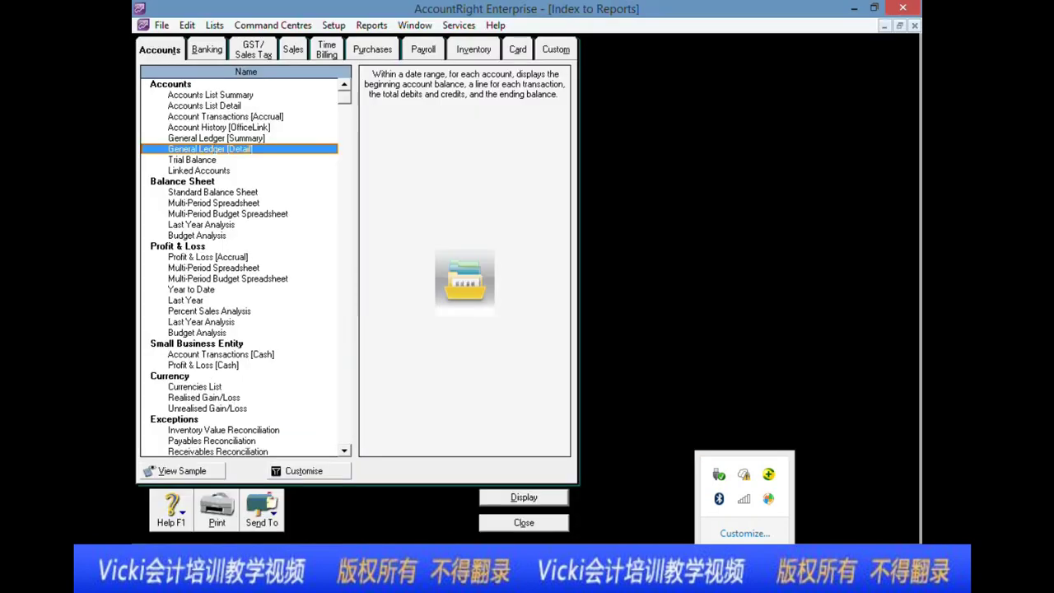
{"action": "left_click", "coordinate": [255, 138]}
{"action": "left_click", "coordinate": [444, 473]}
{"action": "left_click", "coordinate": [549, 304]}
{"action": "scroll", "coordinate": [572, 294], "scroll_direction": "down", "scroll_amount": 1}
{"action": "scroll", "coordinate": [572, 293], "scroll_direction": "up", "scroll_amount": 1}
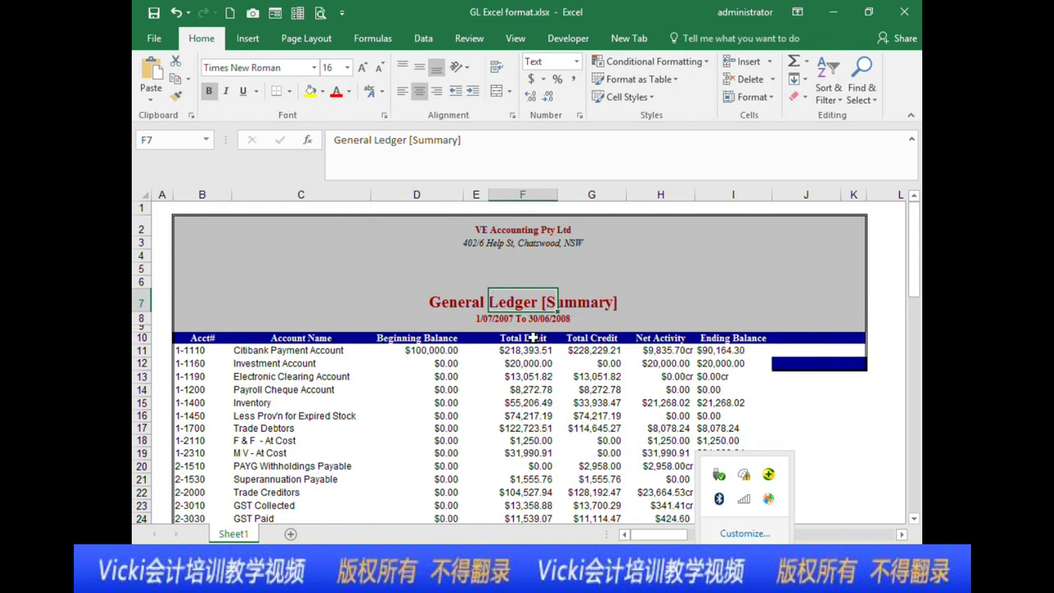
{"action": "left_click", "coordinate": [660, 363]}
{"action": "left_click", "coordinate": [522, 349]}
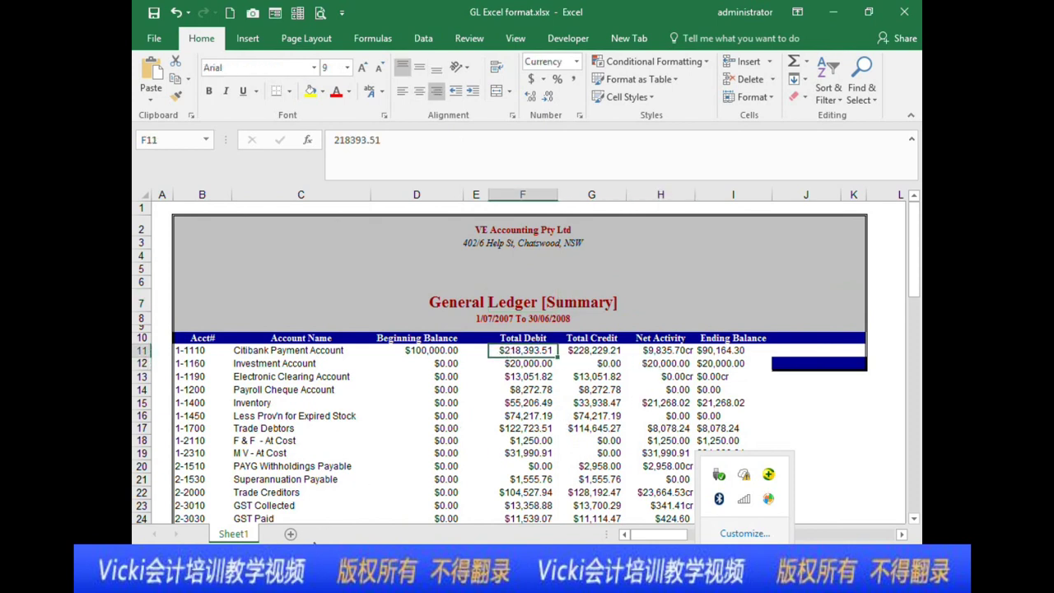
- Return to slide 6 of the PowerPoint presentation and highlight the word "movements" in the first step
{"action": "key", "text": "alt+Tab"}
{"action": "left_click_drag", "start_coordinate": [364, 227], "coordinate": [527, 227]}
{"action": "left_click", "coordinate": [469, 231]}
{"action": "left_click", "coordinate": [413, 227]}
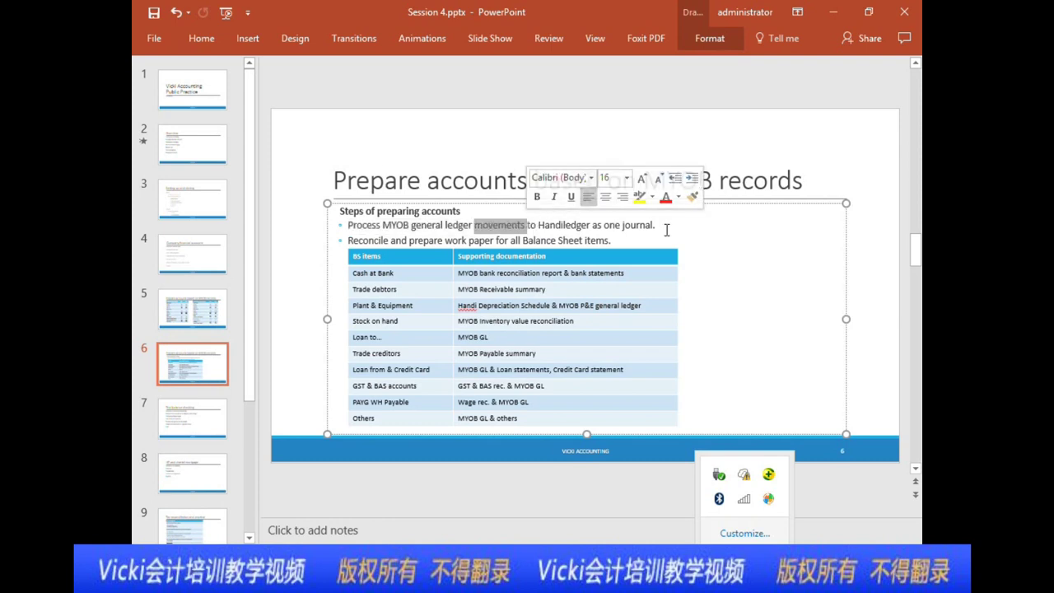
- Switch to GL Excel format.xlsx in Excel and review the General Ledger [Summary] accounts from the first row down
{"action": "mouse_move", "coordinate": [447, 577]}
{"action": "left_click", "coordinate": [526, 436]}
{"action": "left_click", "coordinate": [754, 365]}
{"action": "left_click", "coordinate": [803, 364]}
{"action": "left_click", "coordinate": [533, 352]}
{"action": "scroll", "coordinate": [442, 366], "scroll_direction": "down", "scroll_amount": 2}
{"action": "scroll", "coordinate": [311, 360], "scroll_direction": "up", "scroll_amount": 2}
{"action": "scroll", "coordinate": [311, 359], "scroll_direction": "down", "scroll_amount": 7}
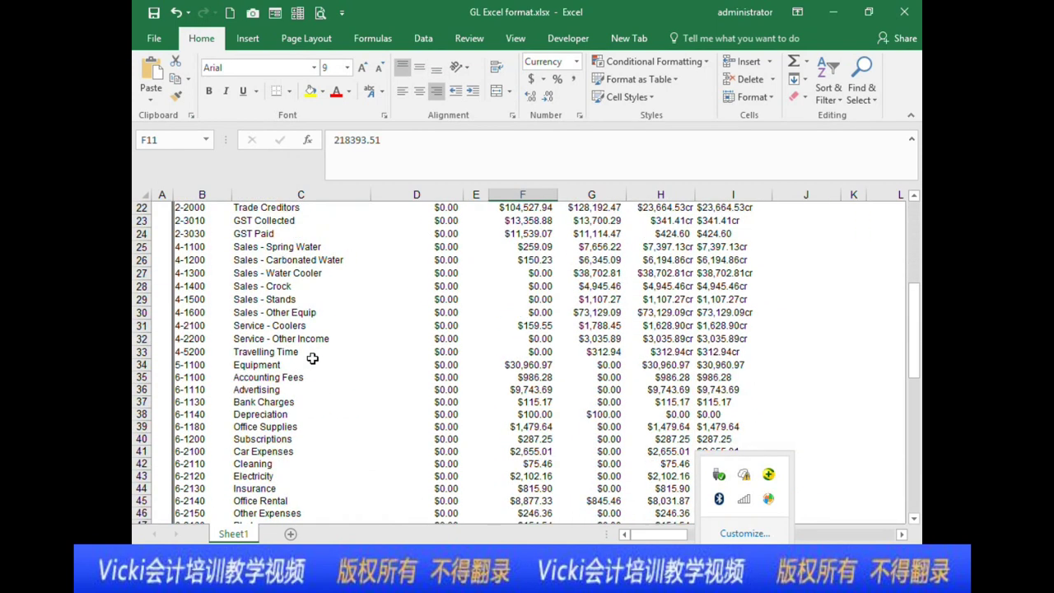
{"action": "scroll", "coordinate": [340, 344], "scroll_direction": "down", "scroll_amount": 4}
{"action": "scroll", "coordinate": [340, 344], "scroll_direction": "up", "scroll_amount": 10}
{"action": "scroll", "coordinate": [340, 344], "scroll_direction": "up", "scroll_amount": 1}
{"action": "scroll", "coordinate": [346, 346], "scroll_direction": "down", "scroll_amount": 2}
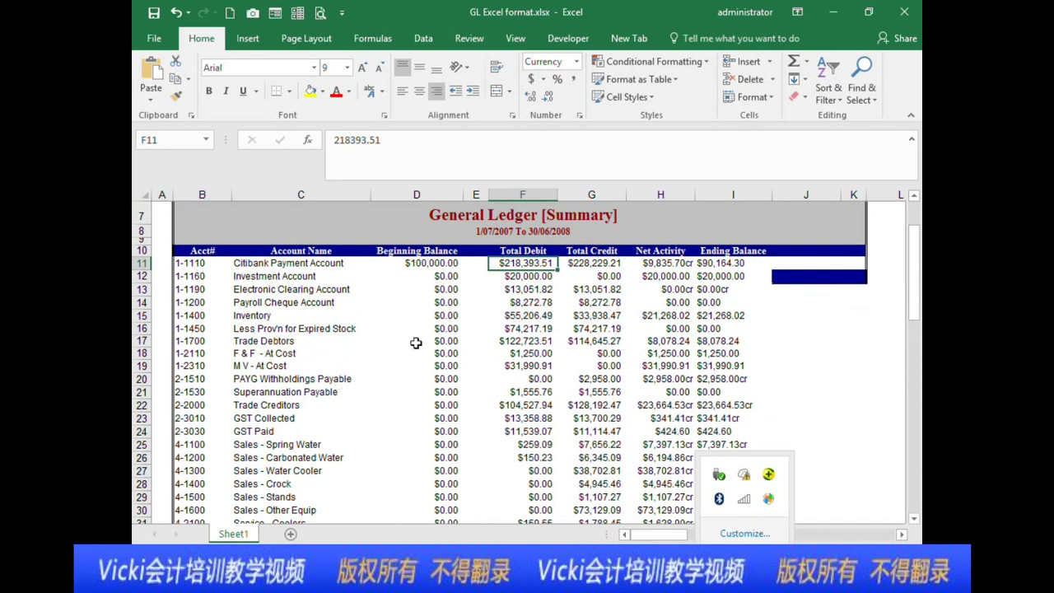
{"action": "scroll", "coordinate": [414, 344], "scroll_direction": "up", "scroll_amount": 1}
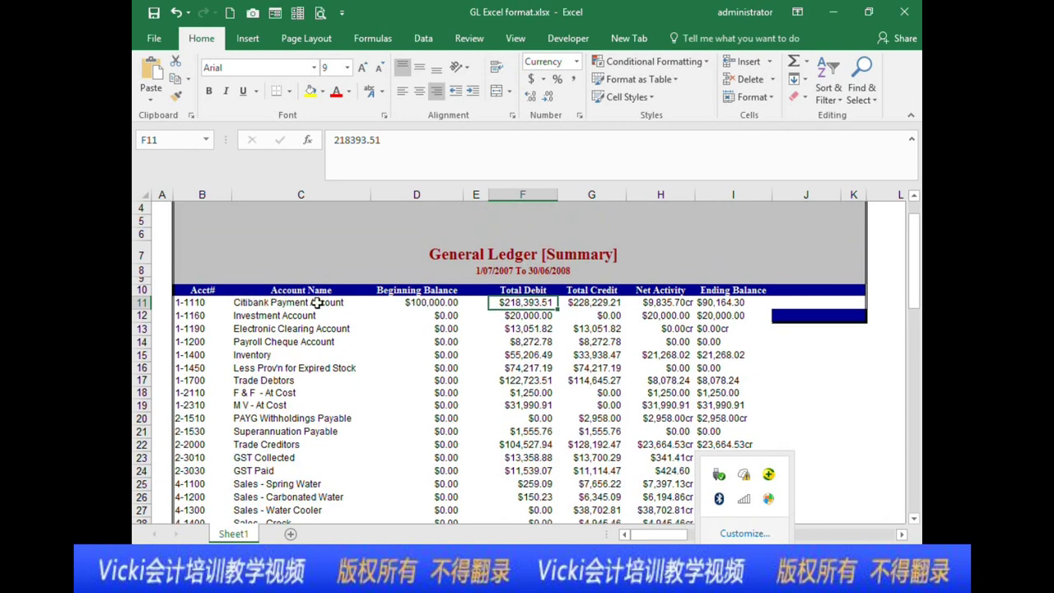
- Examine the Citibank Payment Account's beginning balance, total debit and total credit in row 11
{"action": "left_click", "coordinate": [370, 306]}
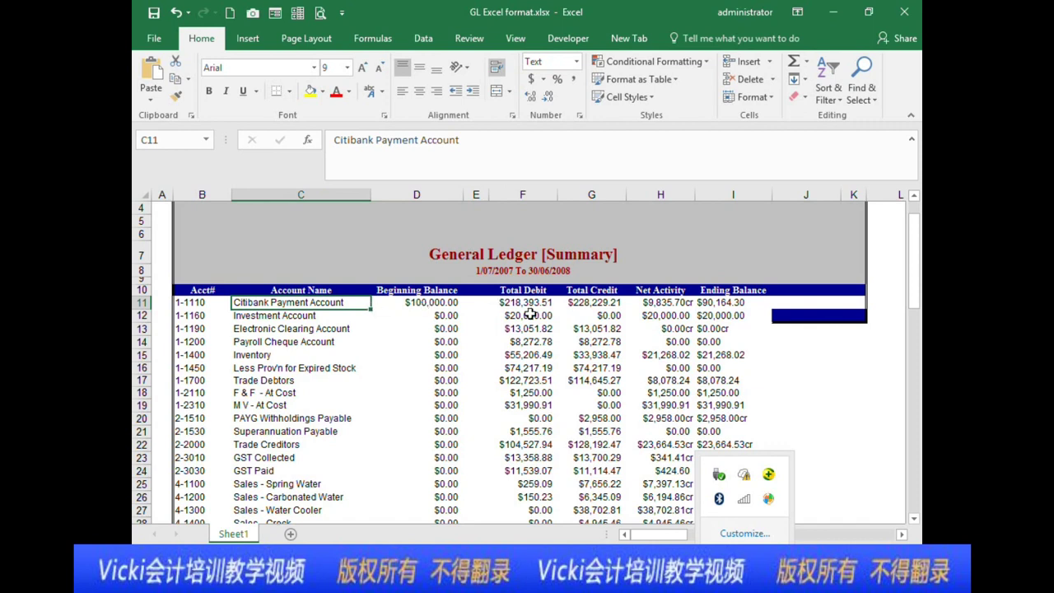
{"action": "left_click", "coordinate": [433, 292]}
{"action": "left_click", "coordinate": [435, 301]}
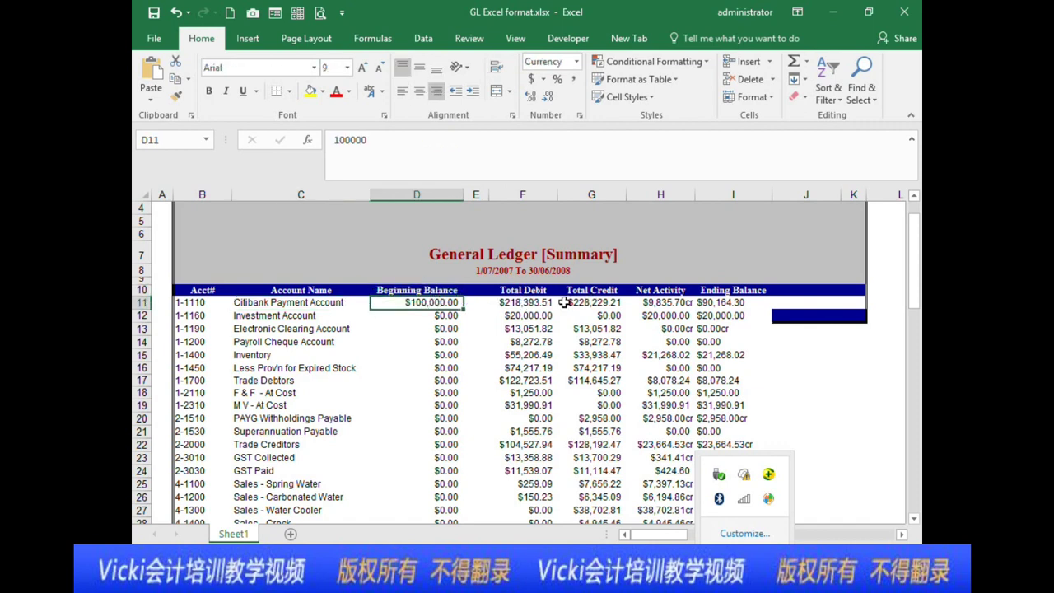
{"action": "left_click", "coordinate": [544, 303]}
{"action": "left_click", "coordinate": [455, 302]}
{"action": "left_click", "coordinate": [544, 303]}
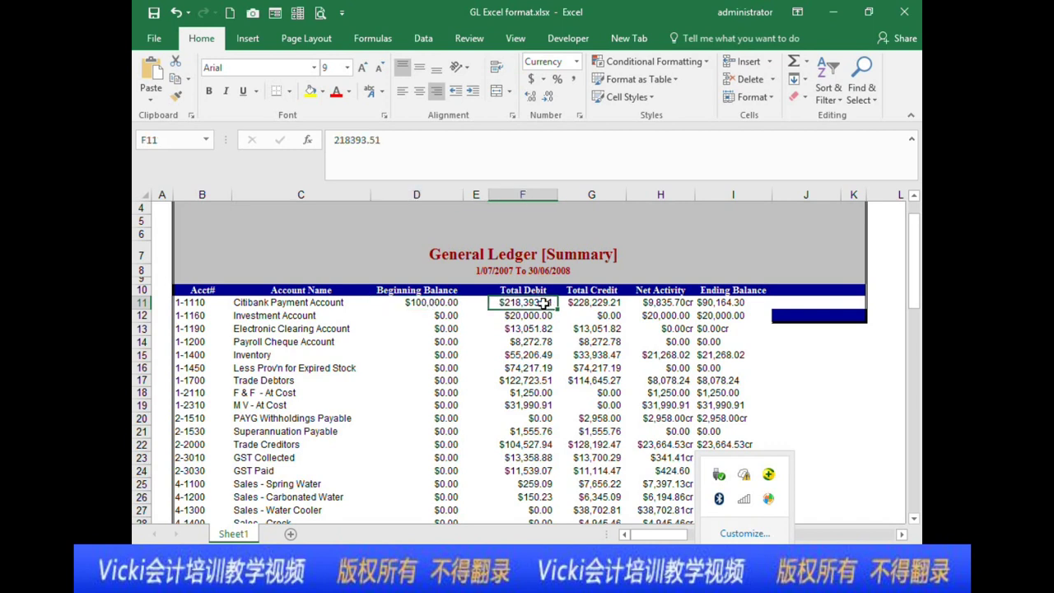
{"action": "left_click", "coordinate": [567, 304]}
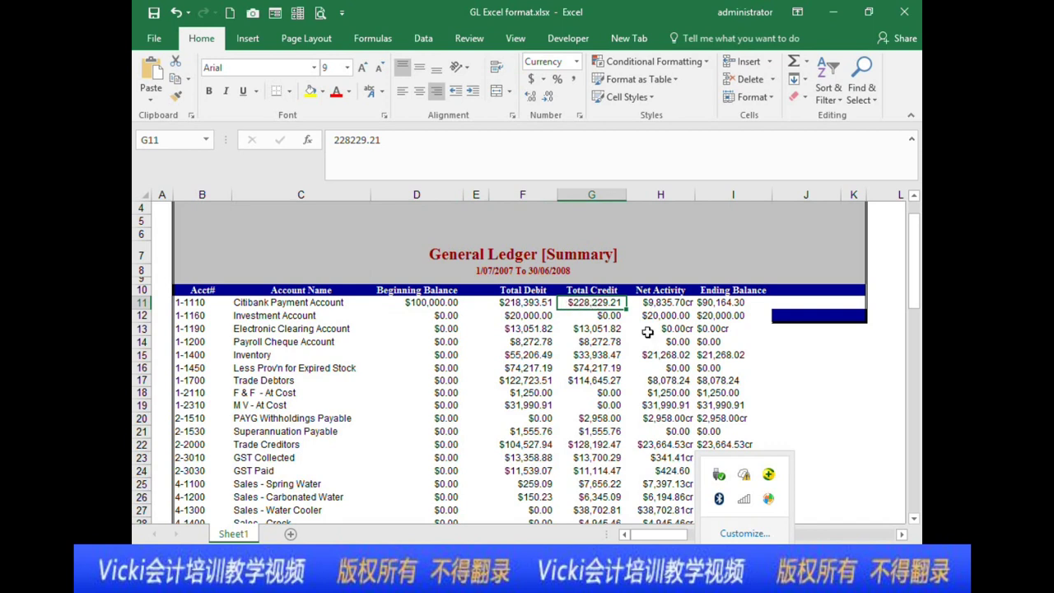
{"action": "left_click", "coordinate": [543, 304]}
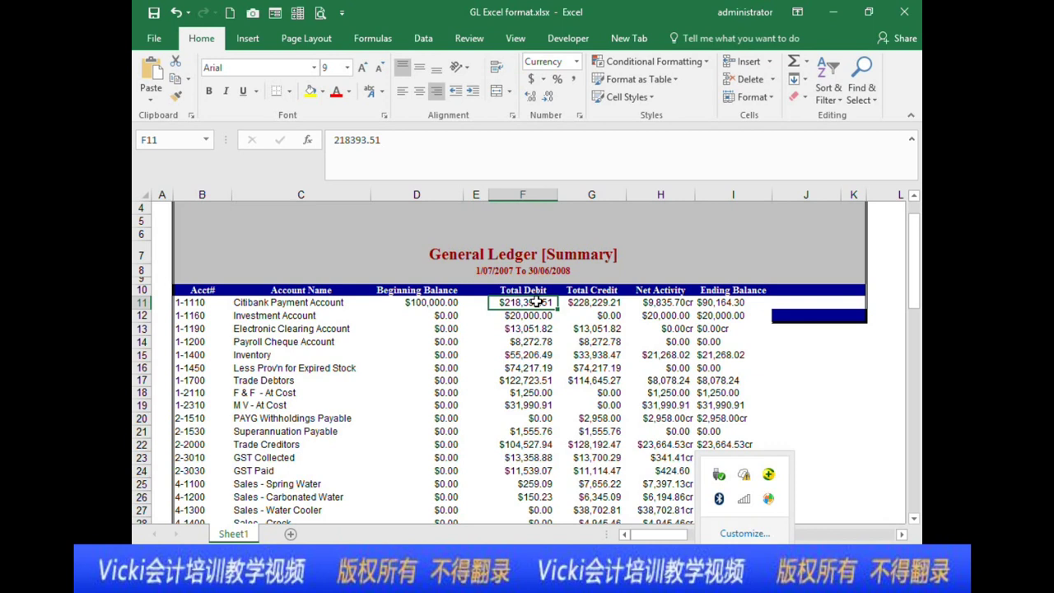
{"action": "left_click", "coordinate": [575, 303]}
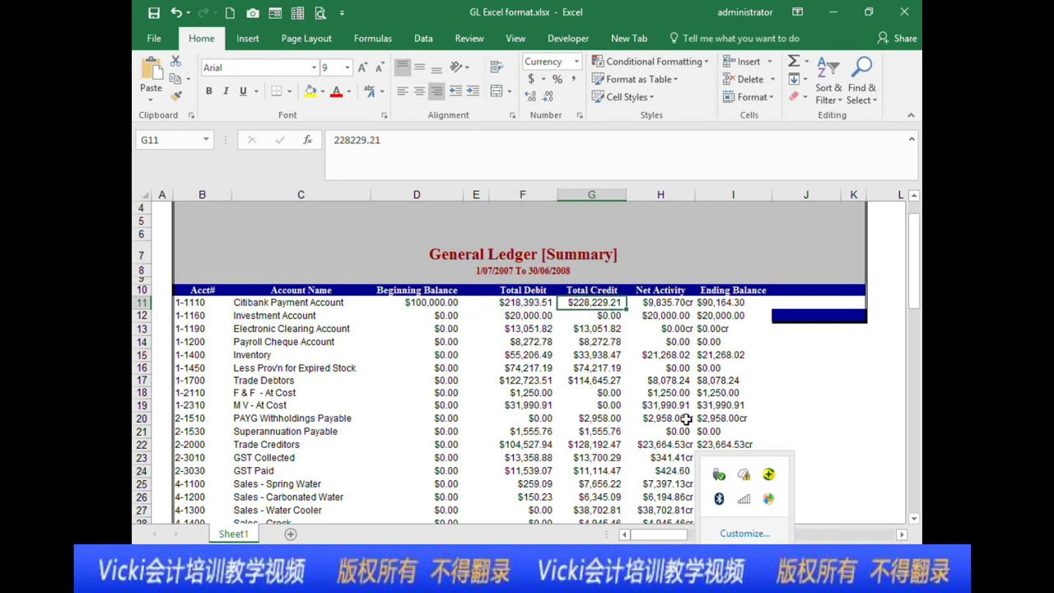
- Trace how the Citibank Payment Account's net activity and ending balance derive from its debit, credit and beginning balance cells
{"action": "left_click", "coordinate": [674, 304]}
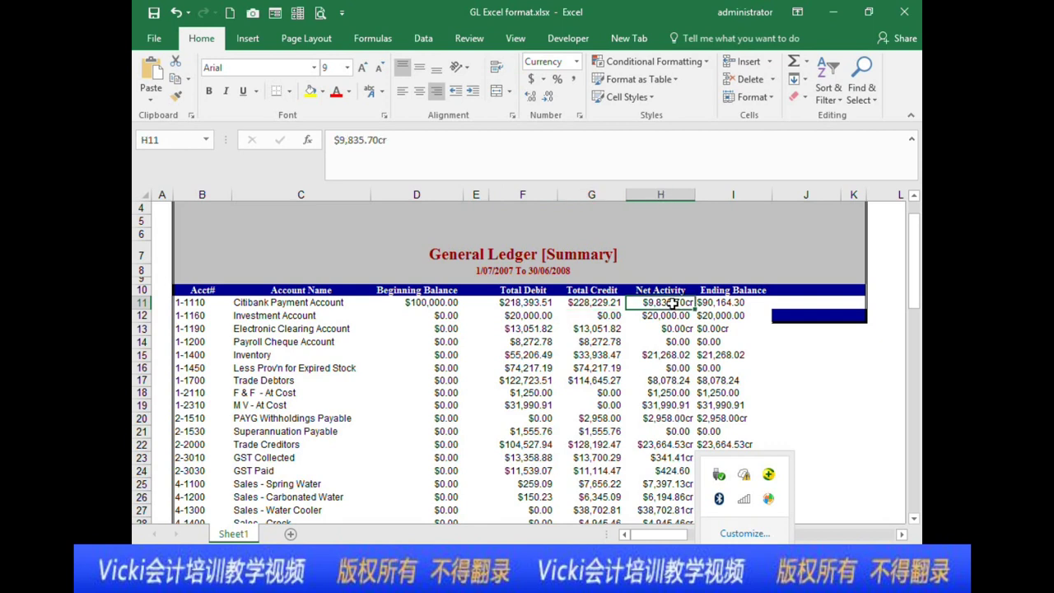
{"action": "left_click", "coordinate": [601, 302]}
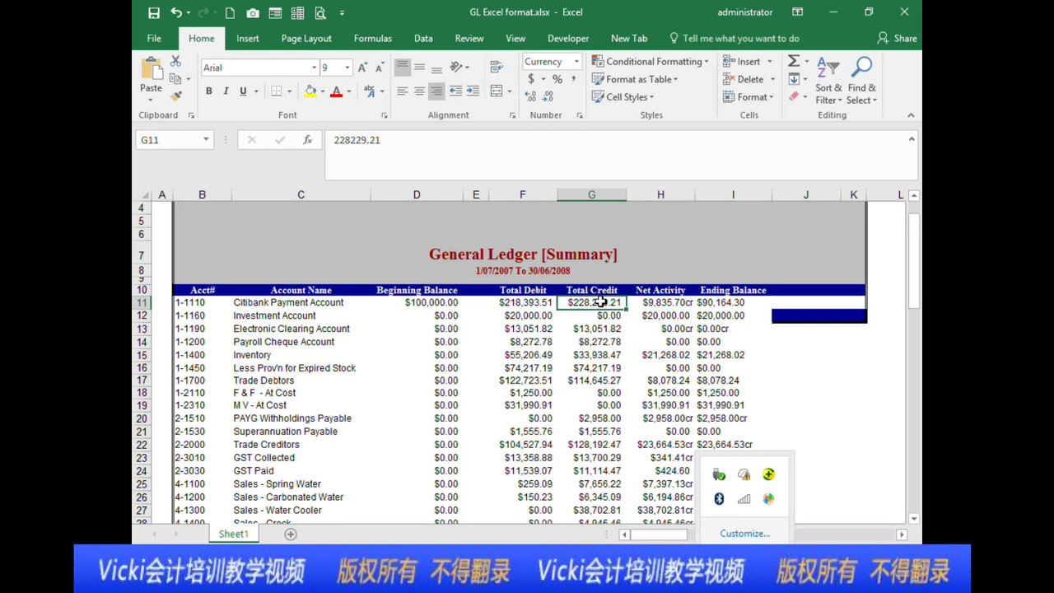
{"action": "left_click", "coordinate": [520, 302]}
{"action": "left_click", "coordinate": [635, 305]}
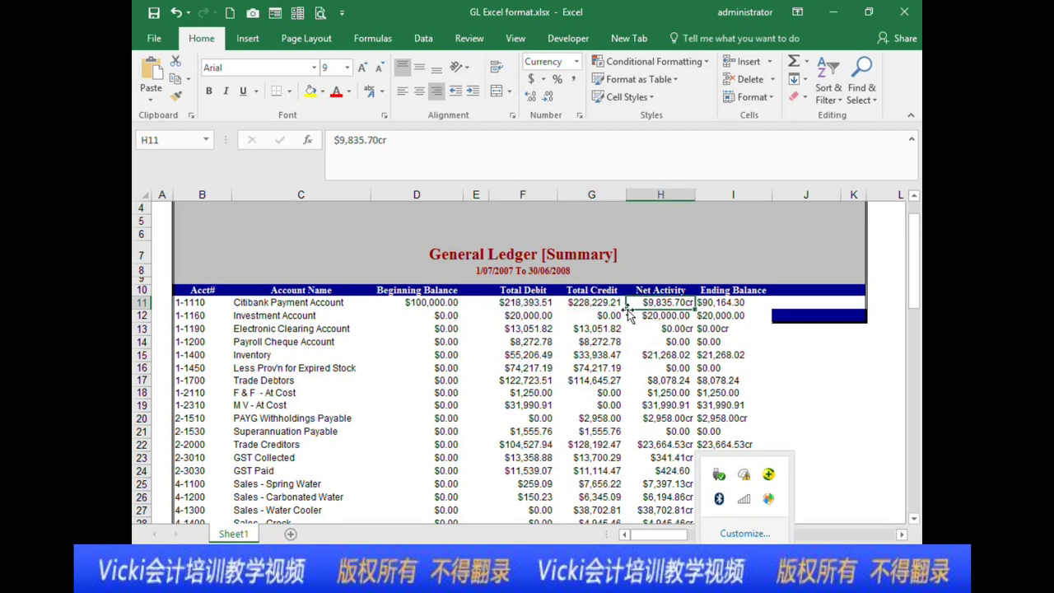
{"action": "left_click", "coordinate": [729, 305]}
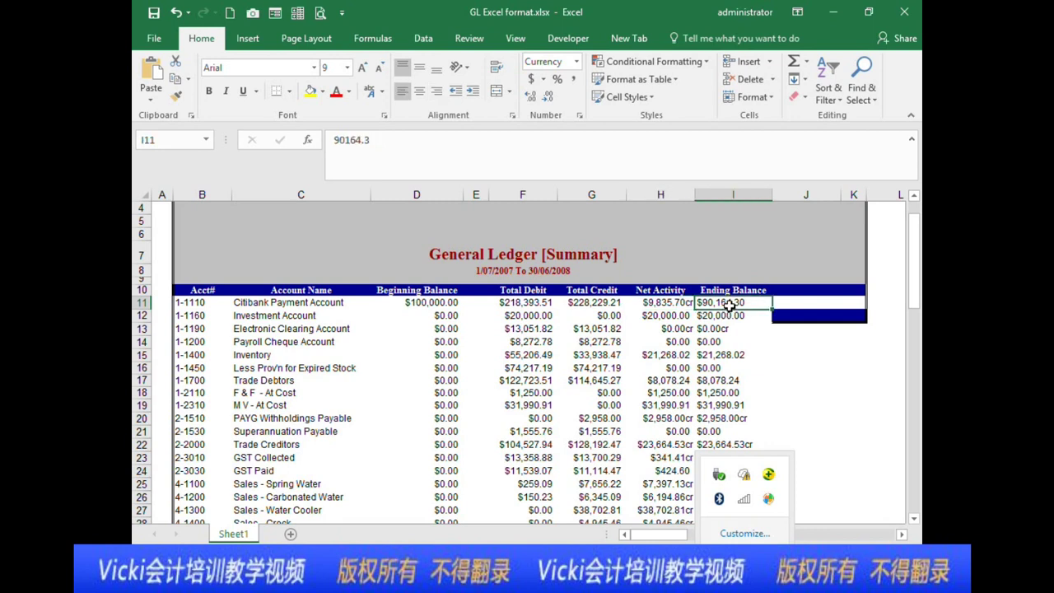
{"action": "left_click", "coordinate": [631, 307]}
{"action": "left_click", "coordinate": [423, 303]}
{"action": "left_click", "coordinate": [682, 304]}
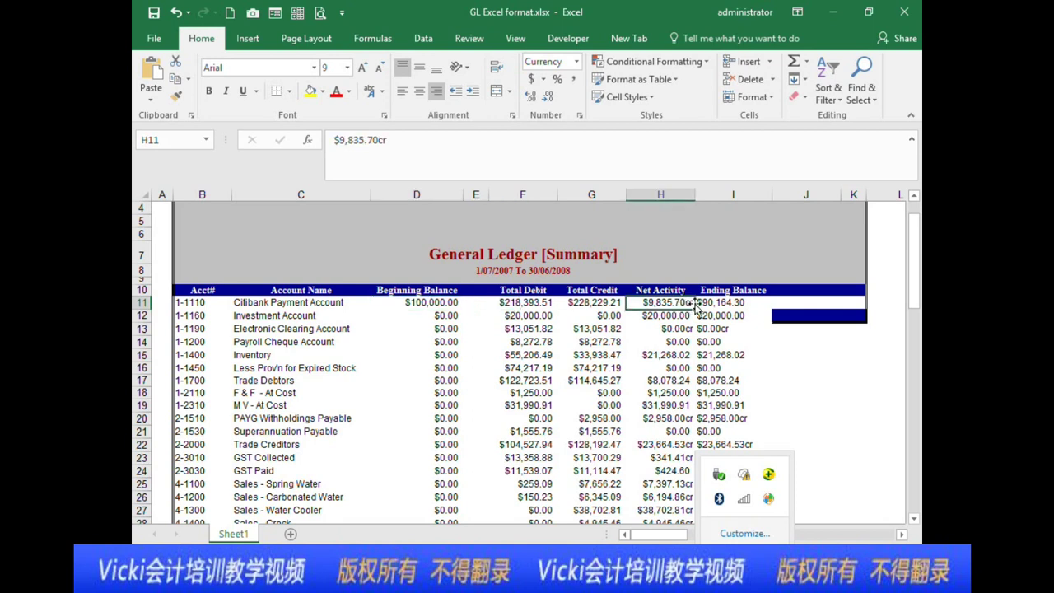
{"action": "left_click", "coordinate": [717, 303]}
- Go down the Ending Balance column from the Citibank Payment Account and examine the individual account balances
{"action": "scroll", "coordinate": [837, 349], "scroll_direction": "down", "scroll_amount": 4}
{"action": "scroll", "coordinate": [815, 366], "scroll_direction": "up", "scroll_amount": 5}
{"action": "scroll", "coordinate": [812, 370], "scroll_direction": "down", "scroll_amount": 2}
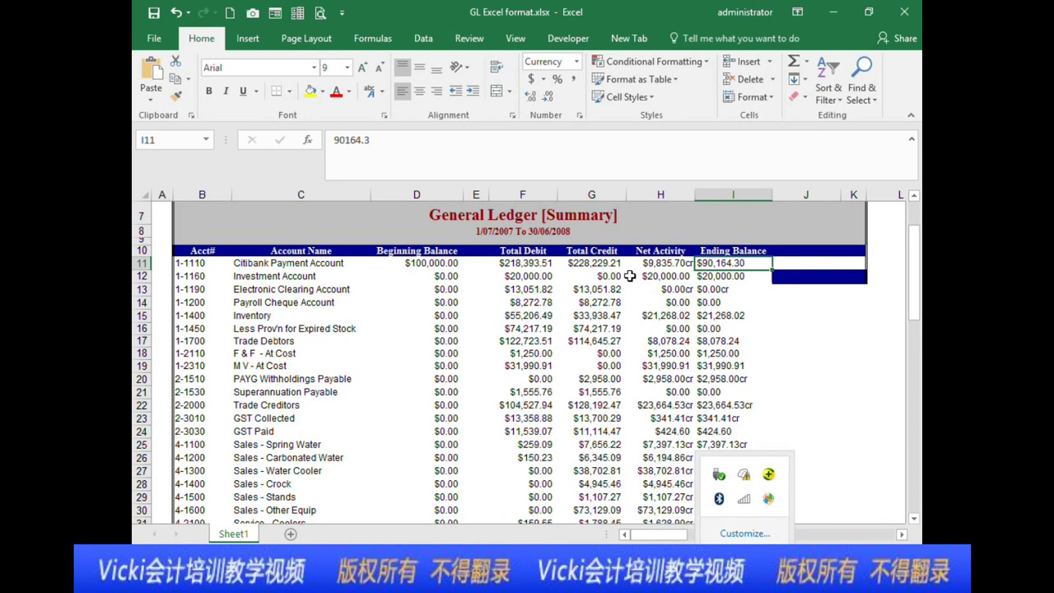
{"action": "scroll", "coordinate": [746, 274], "scroll_direction": "down", "scroll_amount": 4}
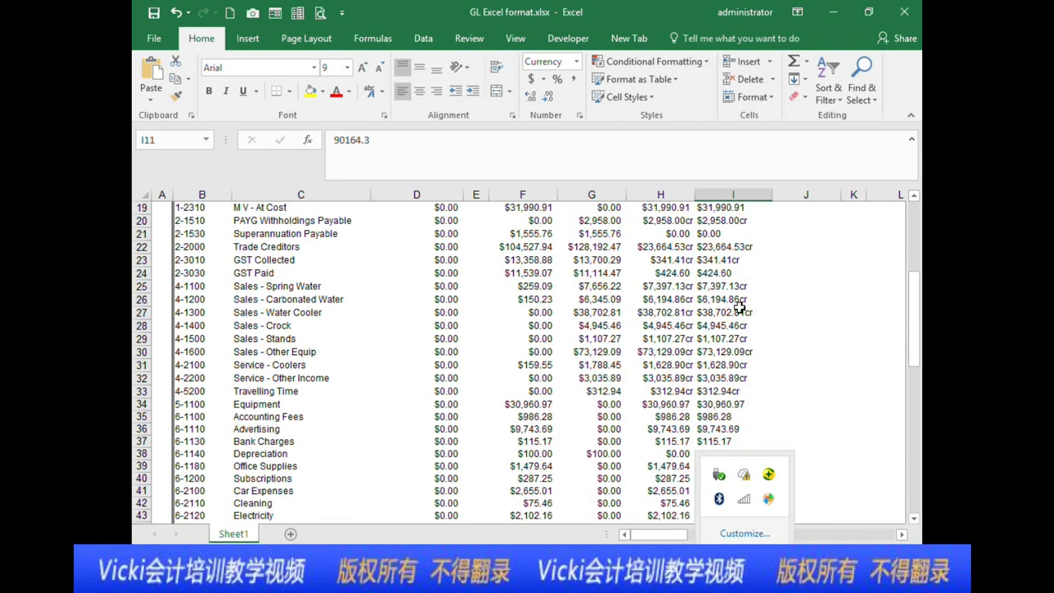
{"action": "scroll", "coordinate": [734, 261], "scroll_direction": "up", "scroll_amount": 3}
{"action": "key", "text": "Down"}
{"action": "key", "text": "Down"}
{"action": "key", "text": "Down"}
{"action": "key", "text": "Down"}
{"action": "key", "text": "Down"}
{"action": "key", "text": "Down"}
{"action": "key", "text": "Down"}
{"action": "key", "text": "Down"}
{"action": "key", "text": "Down"}
{"action": "key", "text": "Down"}
{"action": "key", "text": "Down"}
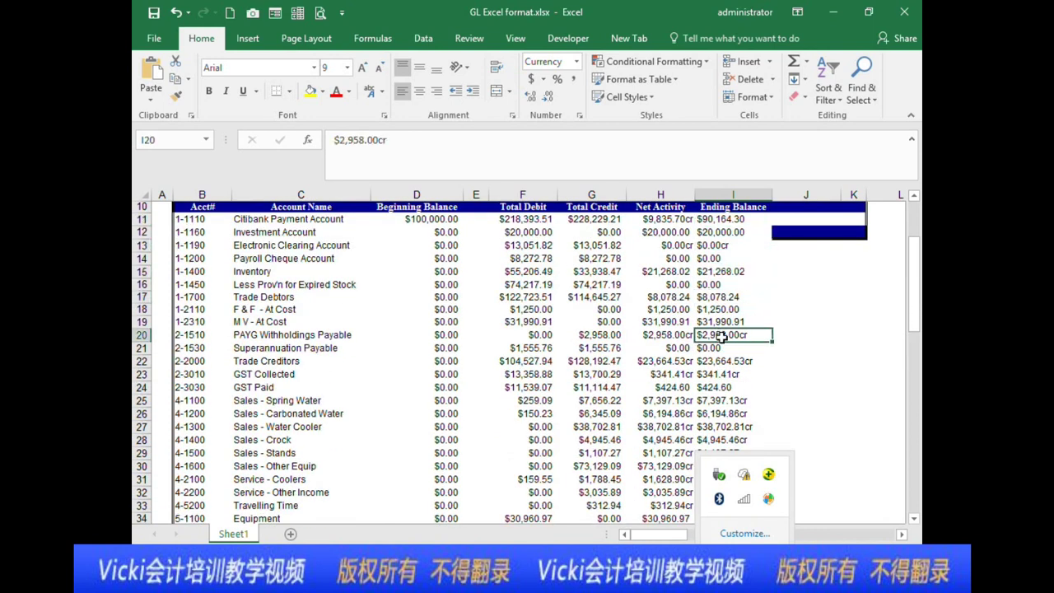
{"action": "scroll", "coordinate": [734, 379], "scroll_direction": "down", "scroll_amount": 3}
{"action": "scroll", "coordinate": [733, 379], "scroll_direction": "down", "scroll_amount": 1}
{"action": "scroll", "coordinate": [728, 366], "scroll_direction": "up", "scroll_amount": 7}
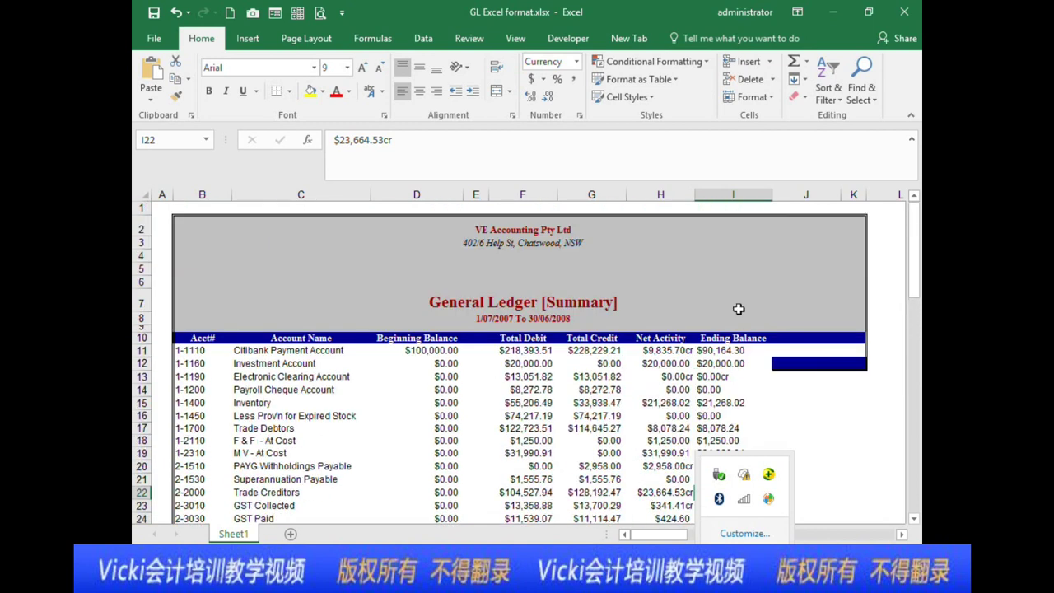
- Select the entire Ending Balance column and review it through the whole ledger
{"action": "left_click", "coordinate": [732, 338]}
{"action": "left_click", "coordinate": [732, 194]}
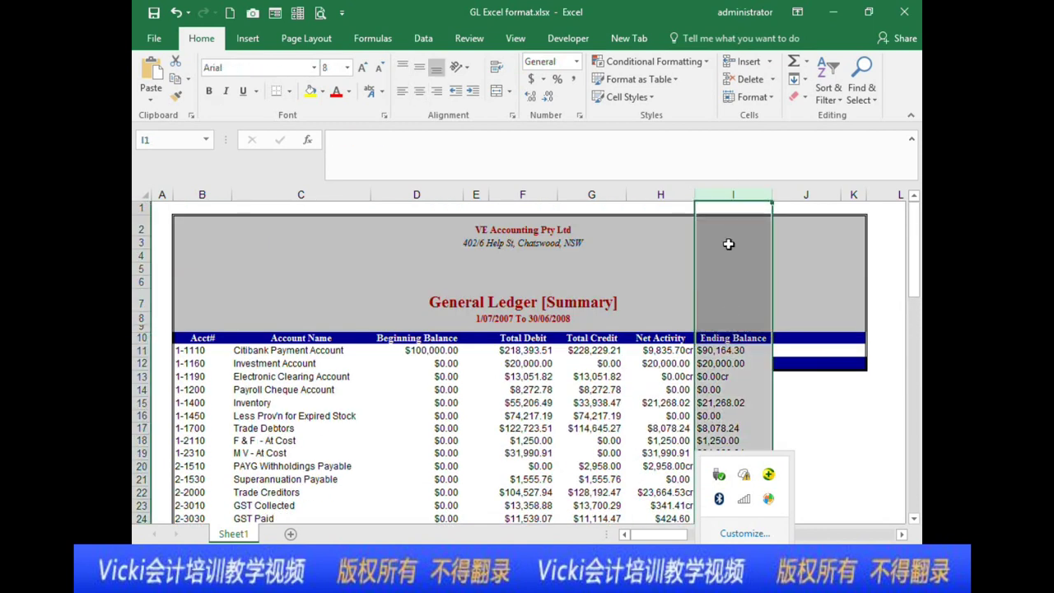
{"action": "scroll", "coordinate": [729, 245], "scroll_direction": "down", "scroll_amount": 5}
{"action": "scroll", "coordinate": [732, 327], "scroll_direction": "down", "scroll_amount": 7}
{"action": "scroll", "coordinate": [733, 330], "scroll_direction": "up", "scroll_amount": 12}
{"action": "scroll", "coordinate": [729, 337], "scroll_direction": "down", "scroll_amount": 4}
{"action": "scroll", "coordinate": [728, 341], "scroll_direction": "up", "scroll_amount": 4}
{"action": "scroll", "coordinate": [519, 321], "scroll_direction": "down", "scroll_amount": 4}
{"action": "scroll", "coordinate": [518, 325], "scroll_direction": "up", "scroll_amount": 2}
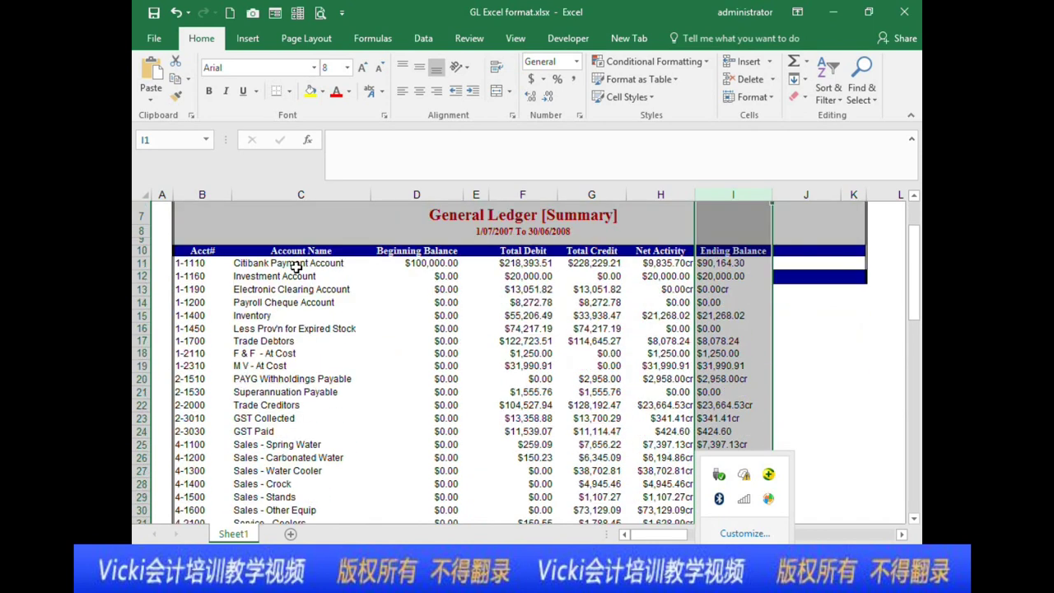
- Examine the account numbers of the balance sheet accounts, from the Citibank Payment Account down through the liability accounts
{"action": "left_click", "coordinate": [294, 264]}
{"action": "left_click_drag", "start_coordinate": [191, 260], "coordinate": [206, 400]}
{"action": "left_click", "coordinate": [204, 365]}
{"action": "scroll", "coordinate": [212, 347], "scroll_direction": "down", "scroll_amount": 1}
{"action": "scroll", "coordinate": [206, 400], "scroll_direction": "down", "scroll_amount": 1}
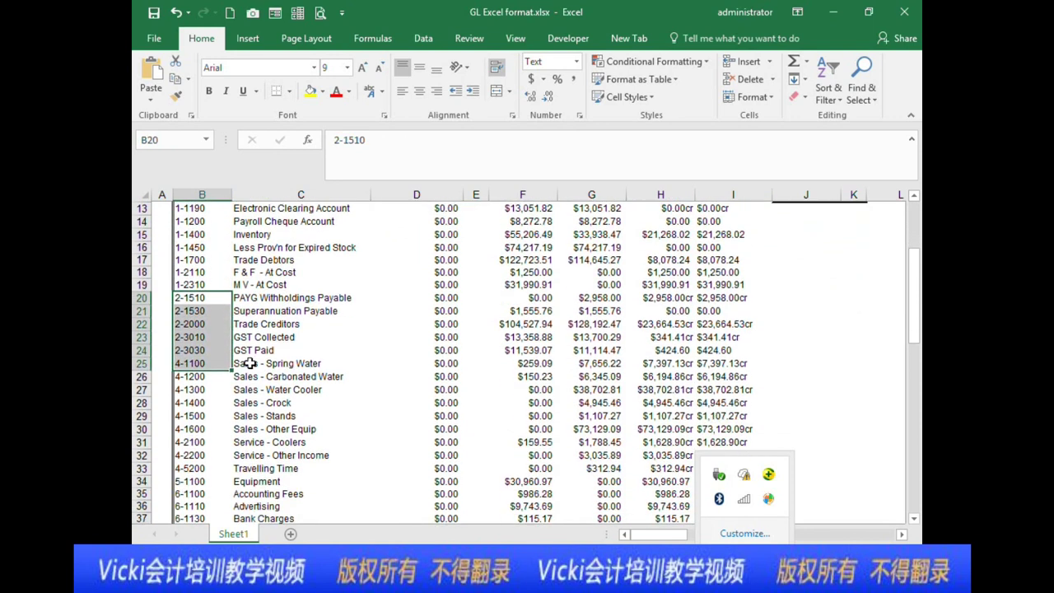
- Examine the account numbers of the income, Equipment and expense accounts with prefixes 4, 5 and 6
{"action": "left_click", "coordinate": [239, 362]}
{"action": "left_click_drag", "start_coordinate": [201, 362], "coordinate": [206, 467]}
{"action": "scroll", "coordinate": [205, 466], "scroll_direction": "down", "scroll_amount": 3}
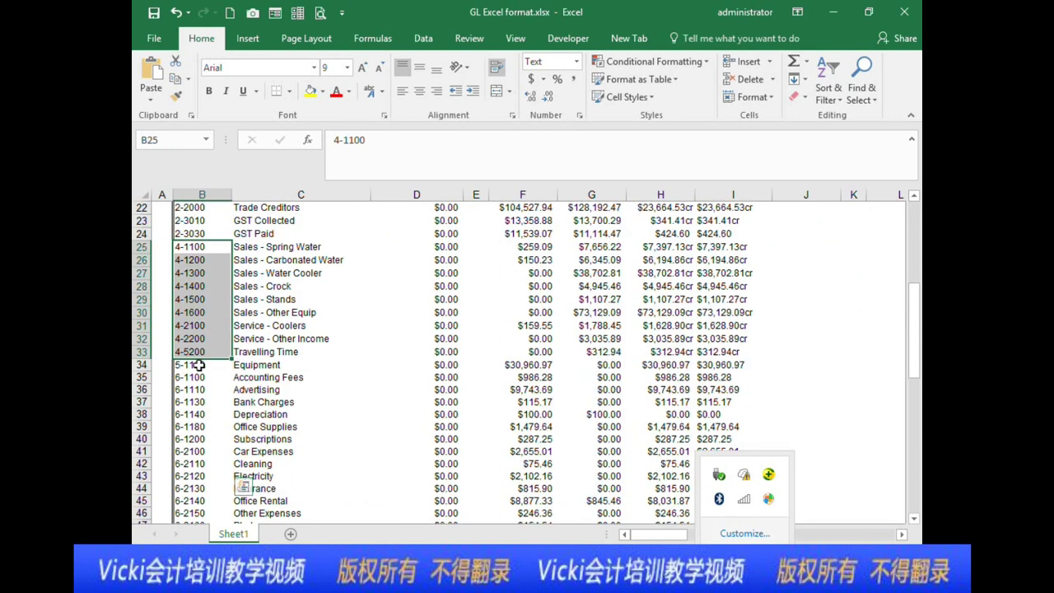
{"action": "left_click", "coordinate": [199, 365]}
{"action": "scroll", "coordinate": [246, 369], "scroll_direction": "up", "scroll_amount": 5}
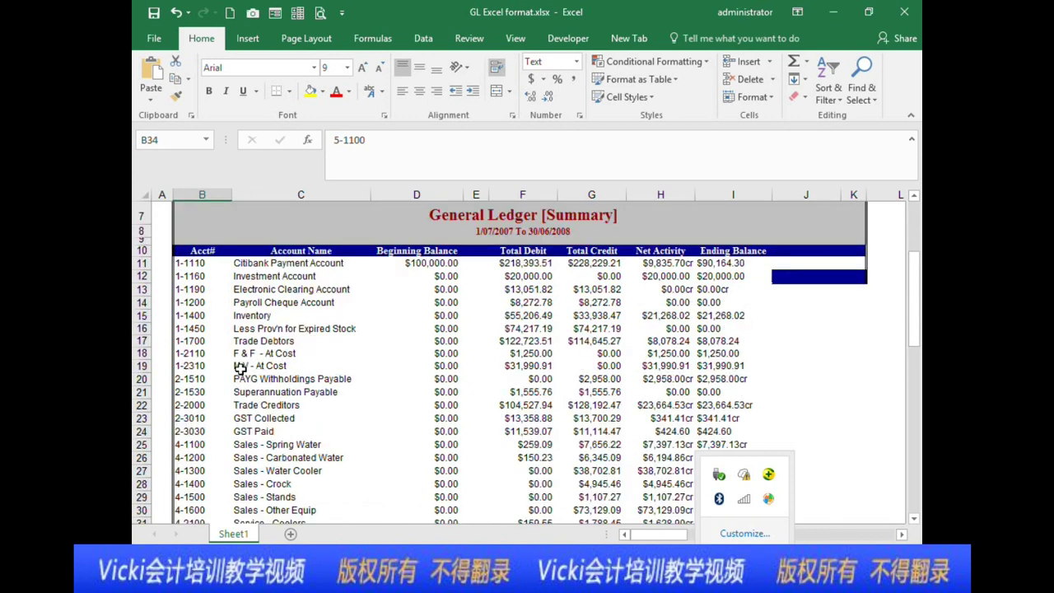
{"action": "scroll", "coordinate": [239, 370], "scroll_direction": "down", "scroll_amount": 3}
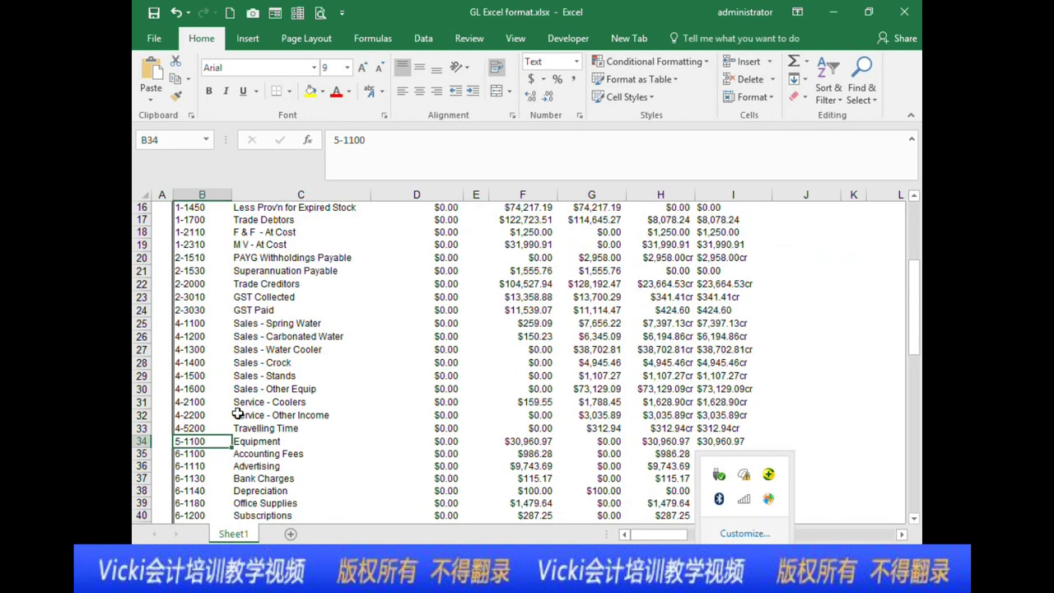
{"action": "scroll", "coordinate": [237, 414], "scroll_direction": "down", "scroll_amount": 4}
{"action": "left_click_drag", "start_coordinate": [201, 298], "coordinate": [201, 387]}
{"action": "scroll", "coordinate": [270, 370], "scroll_direction": "up", "scroll_amount": 8}
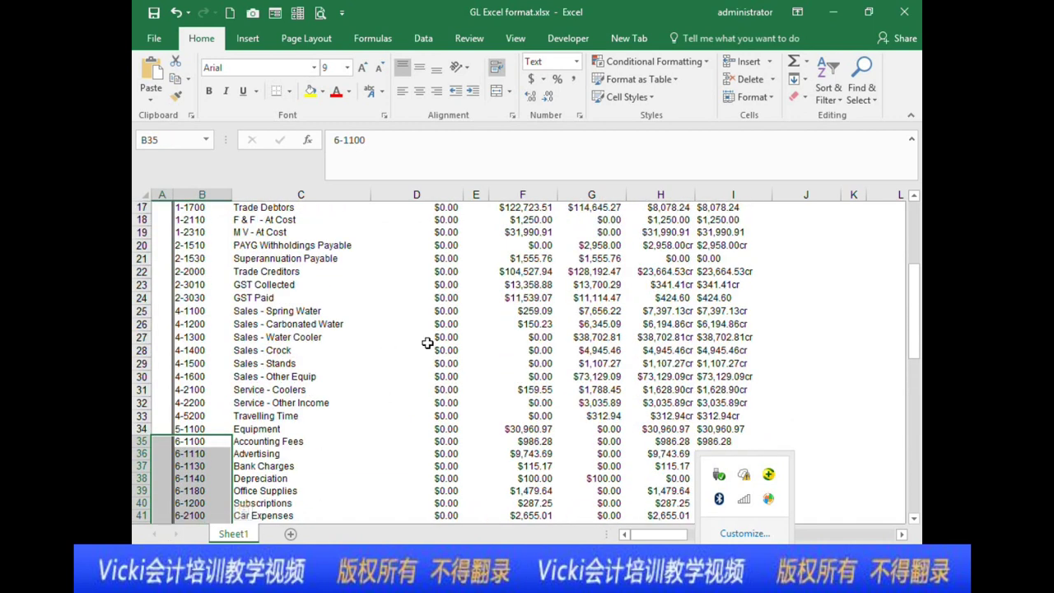
- Review the account numbers from row 11 together with their ending balances down to the expense accounts
{"action": "left_click", "coordinate": [427, 343]}
{"action": "scroll", "coordinate": [427, 344], "scroll_direction": "up", "scroll_amount": 5}
{"action": "scroll", "coordinate": [662, 382], "scroll_direction": "down", "scroll_amount": 2}
{"action": "left_click_drag", "start_coordinate": [737, 238], "coordinate": [753, 381]}
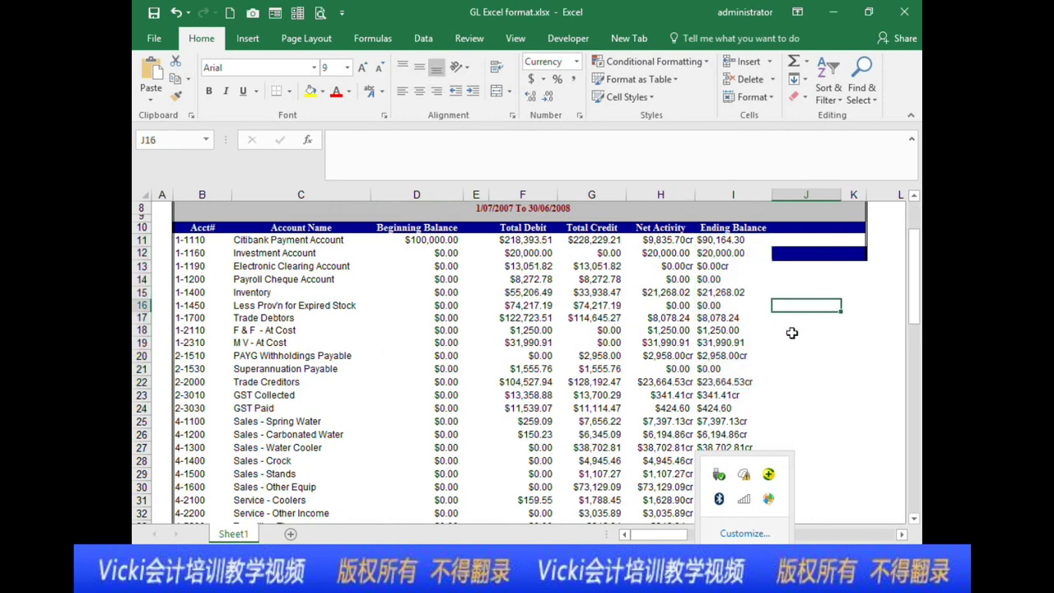
{"action": "scroll", "coordinate": [202, 362], "scroll_direction": "up", "scroll_amount": 1}
{"action": "left_click_drag", "start_coordinate": [202, 289], "coordinate": [202, 497]}
{"action": "scroll", "coordinate": [329, 357], "scroll_direction": "down", "scroll_amount": 1}
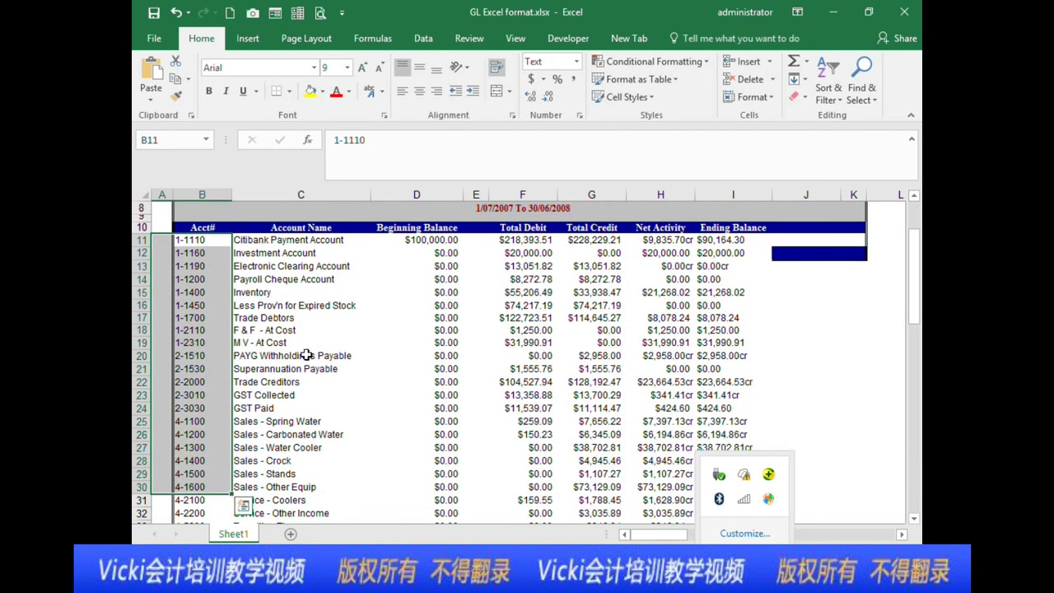
{"action": "left_click", "coordinate": [311, 344]}
{"action": "left_click_drag", "start_coordinate": [721, 239], "coordinate": [724, 514]}
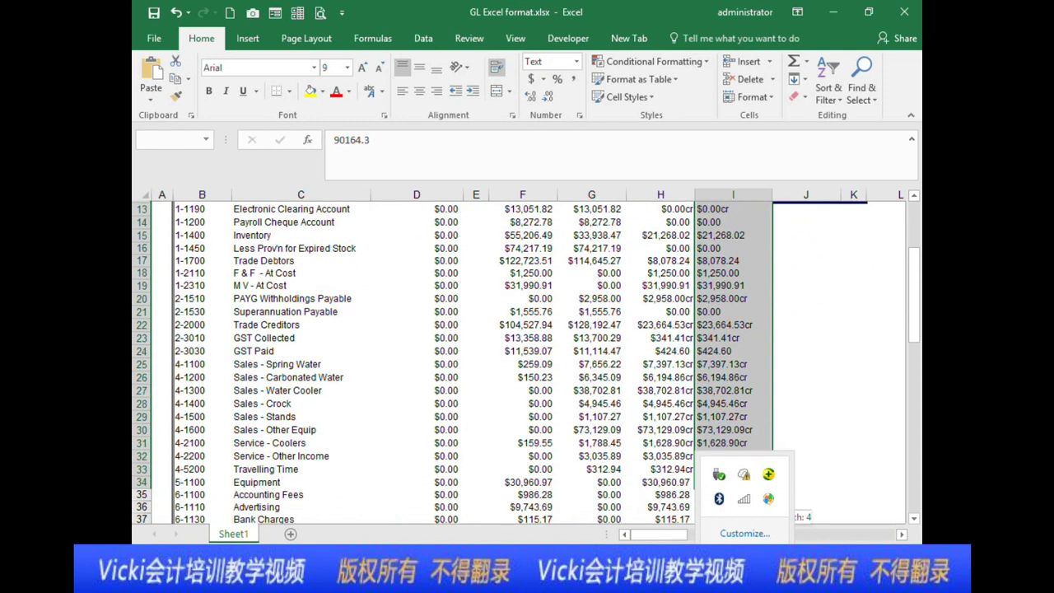
{"action": "scroll", "coordinate": [571, 324], "scroll_direction": "down", "scroll_amount": 5}
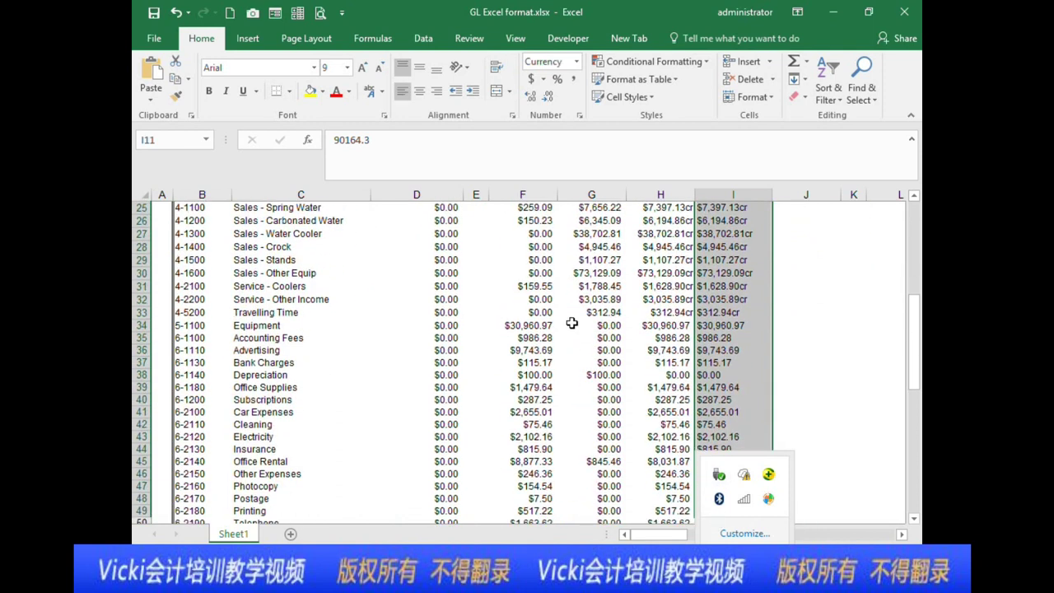
{"action": "left_click", "coordinate": [814, 287]}
{"action": "scroll", "coordinate": [578, 373], "scroll_direction": "down", "scroll_amount": 2}
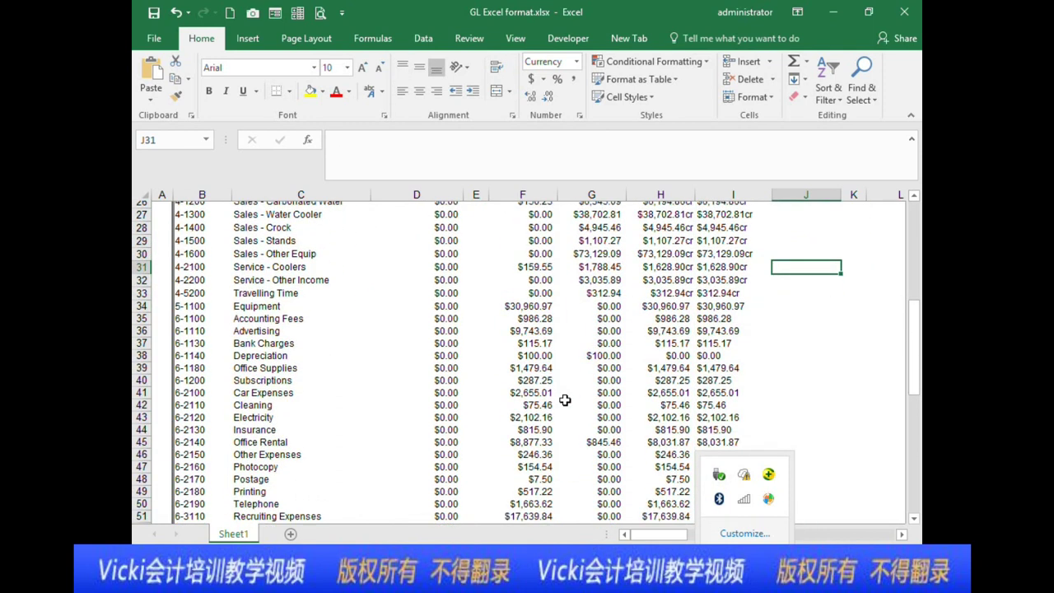
- Switch to the PowerPoint slide on preparing accounts from MYOB records and highlight the words "one journal" in the first bullet
{"action": "left_click", "coordinate": [833, 12]}
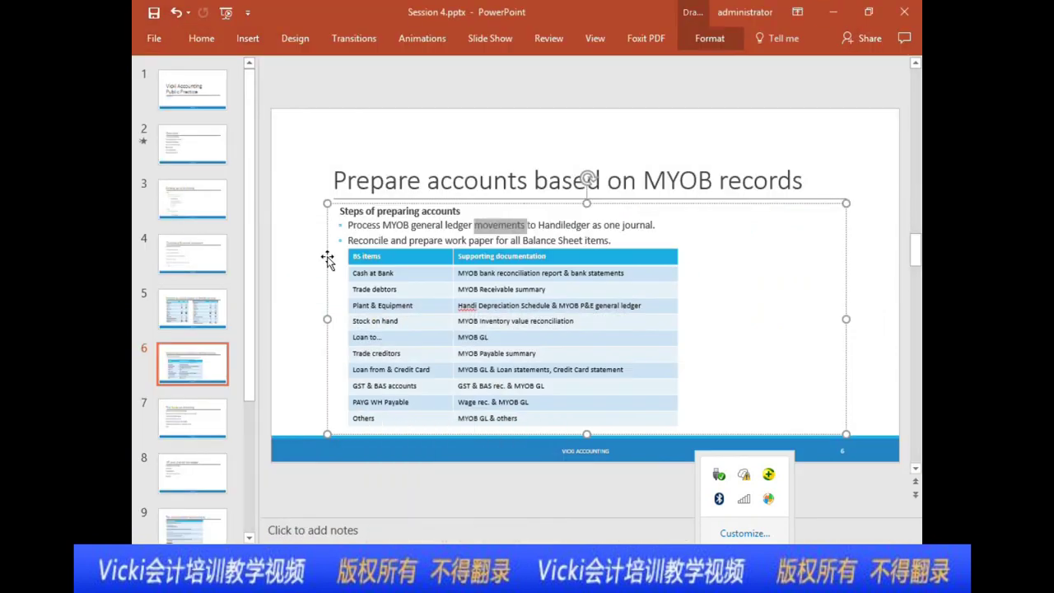
{"action": "left_click", "coordinate": [396, 240]}
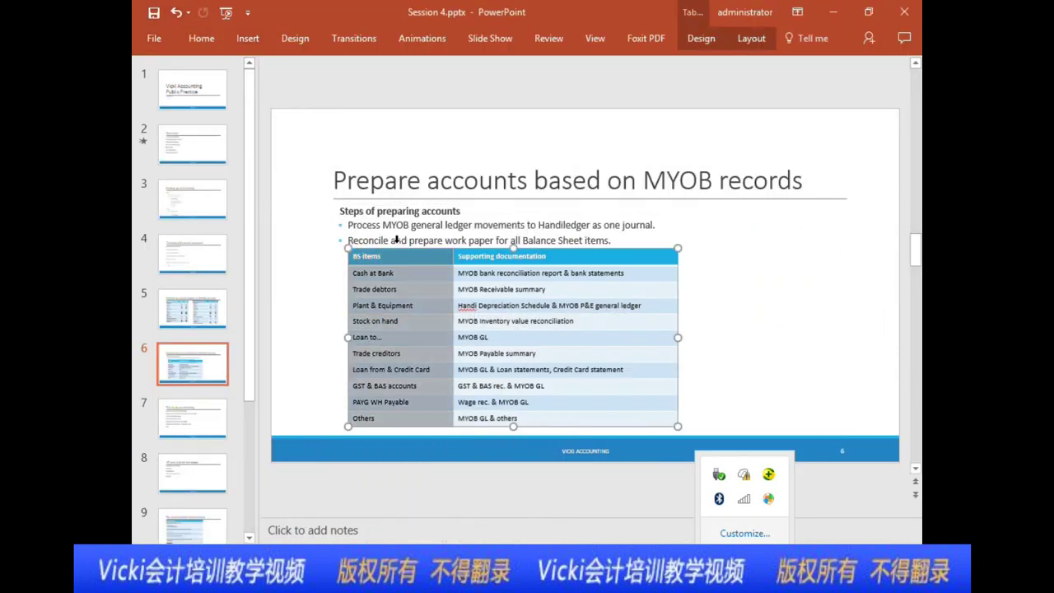
{"action": "triple_click", "coordinate": [627, 225]}
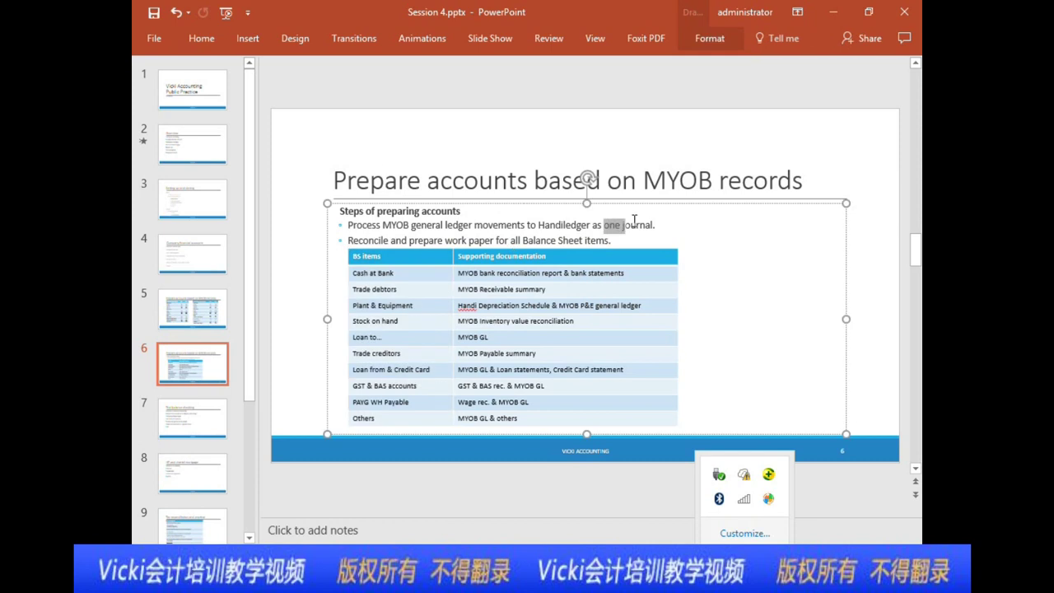
{"action": "left_click", "coordinate": [658, 223]}
{"action": "left_click_drag", "start_coordinate": [653, 225], "coordinate": [606, 227]}
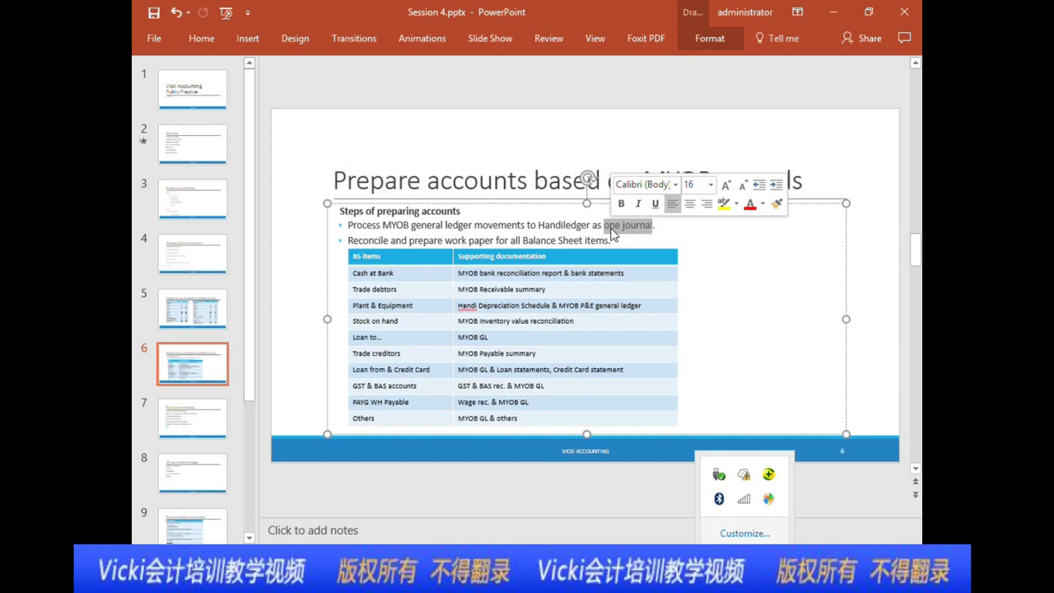
- Switch to AccountRight, display the Standard Balance Sheet as of 30/06/2008 for FY 2008, and close the report after viewing it
{"action": "left_click", "coordinate": [447, 572]}
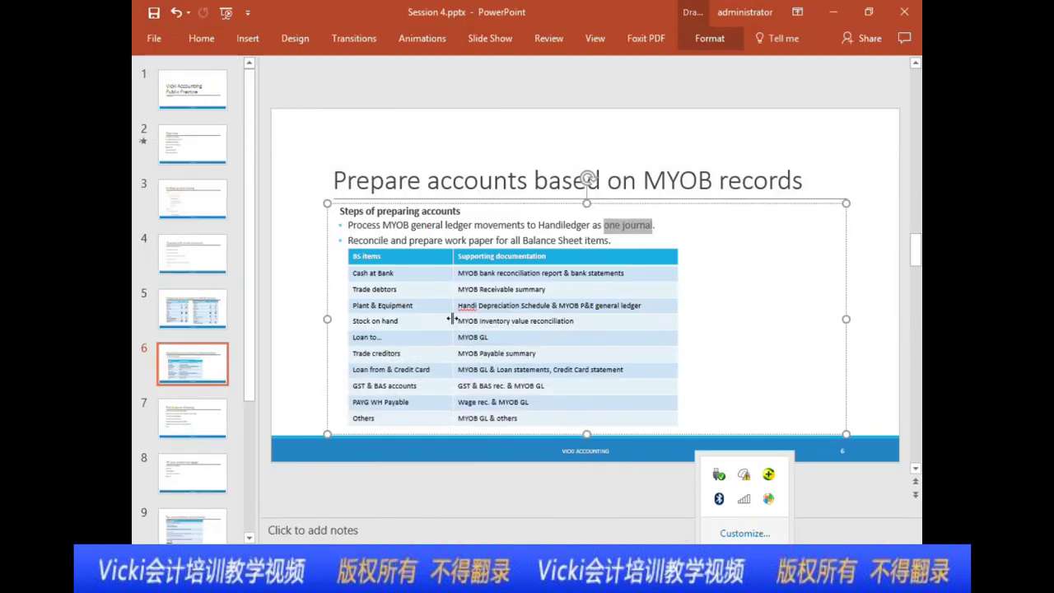
{"action": "left_click", "coordinate": [587, 494]}
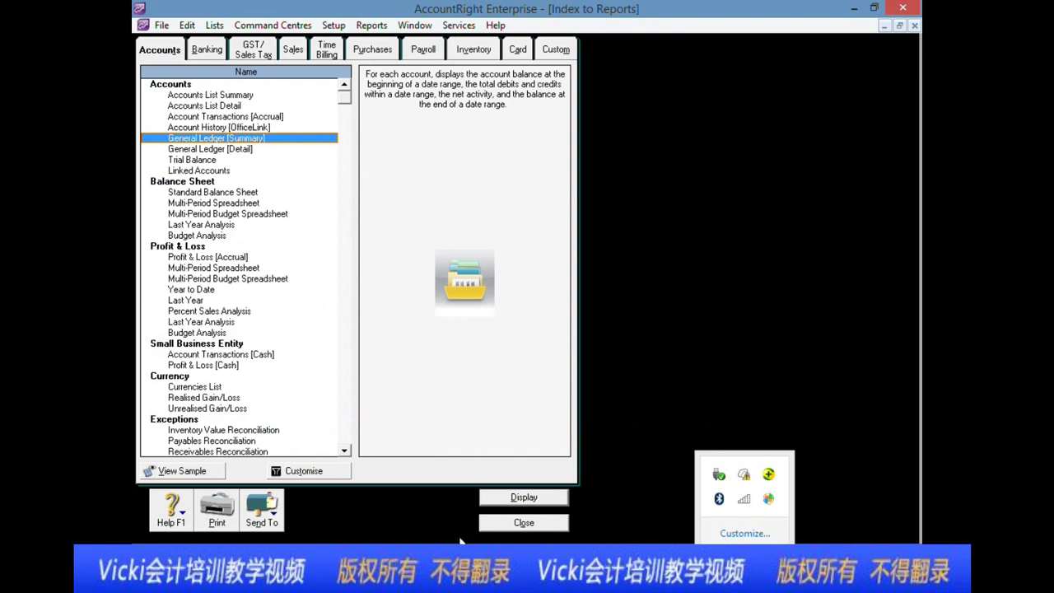
{"action": "left_click", "coordinate": [447, 572]}
{"action": "key", "text": "alt+Tab"}
{"action": "double_click", "coordinate": [243, 196]}
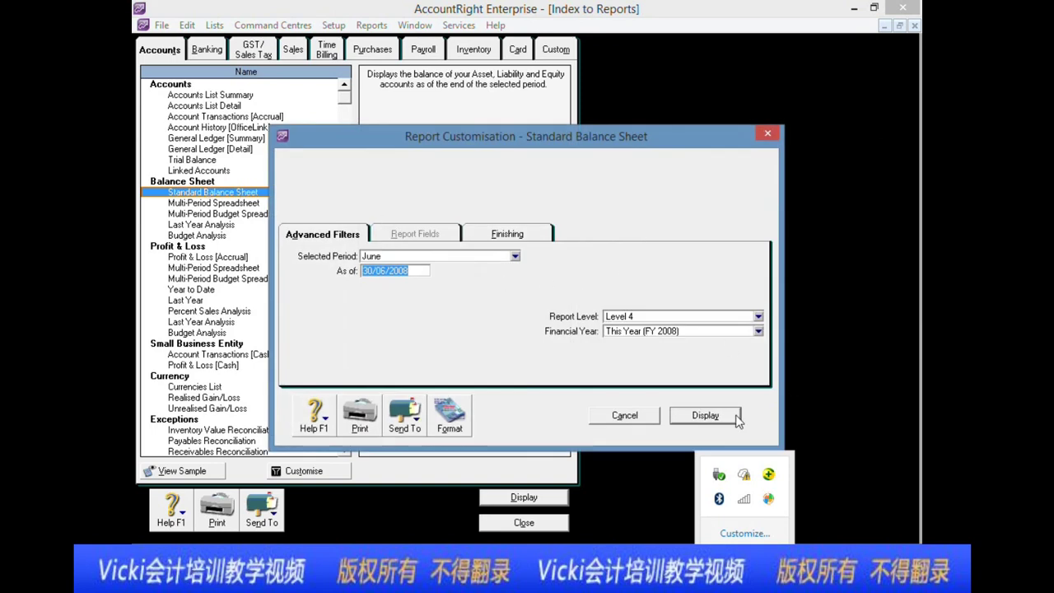
{"action": "left_click", "coordinate": [705, 415]}
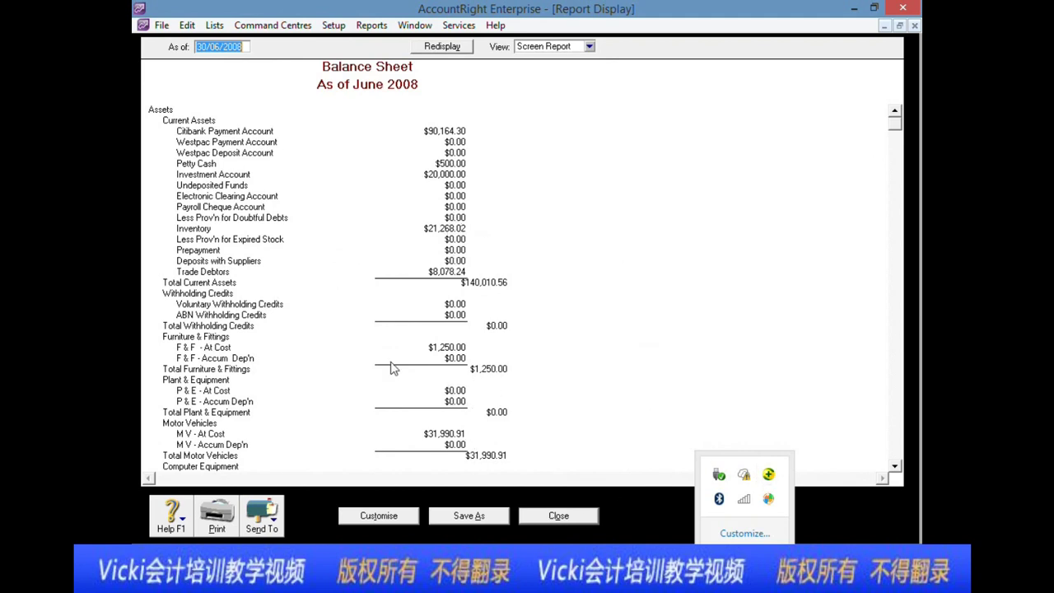
{"action": "left_click", "coordinate": [557, 516]}
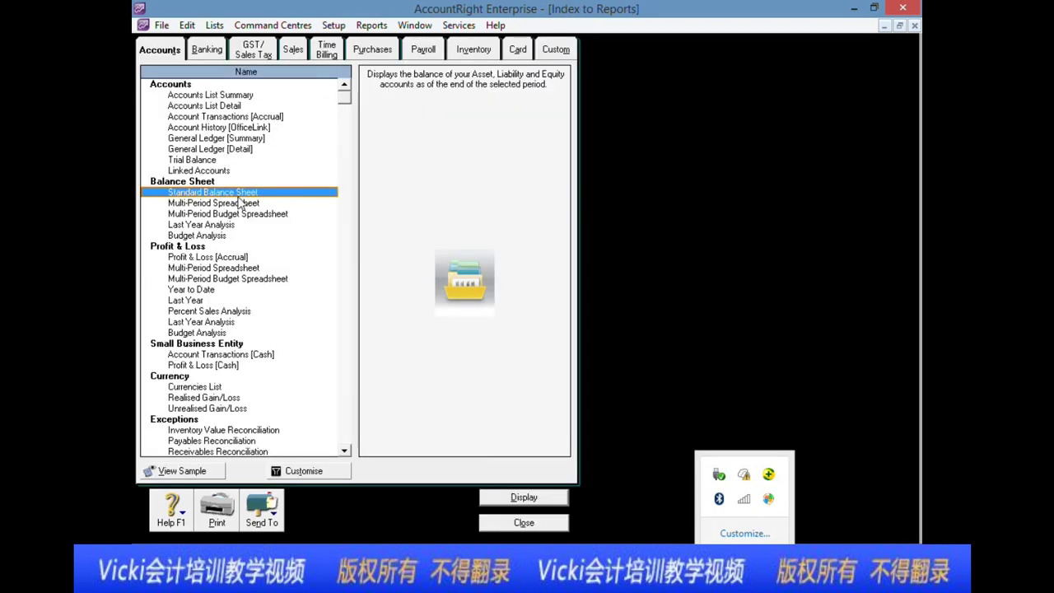
- Display the accrual Profit & Loss report dated from 1/07/2007 to 30/06/2008
{"action": "double_click", "coordinate": [219, 260]}
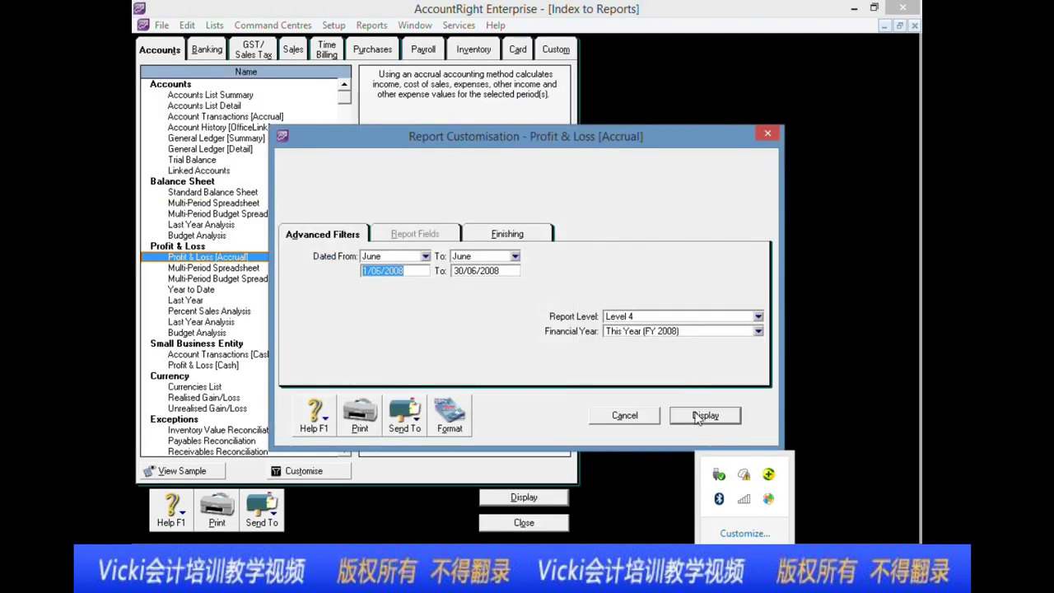
{"action": "left_click", "coordinate": [384, 271]}
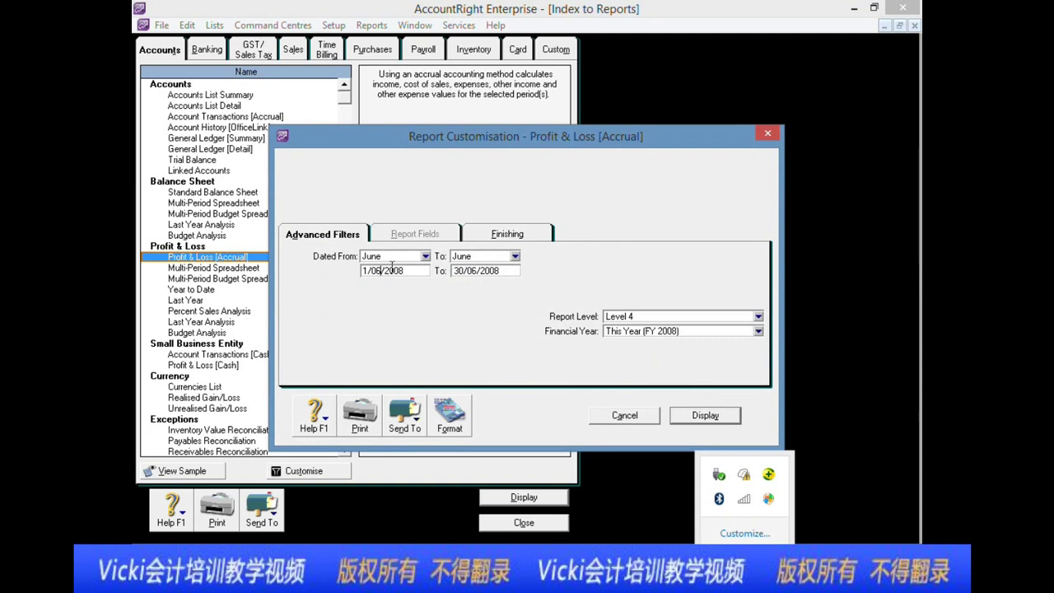
{"action": "type", "text": "7/2007"}
{"action": "left_click", "coordinate": [718, 414]}
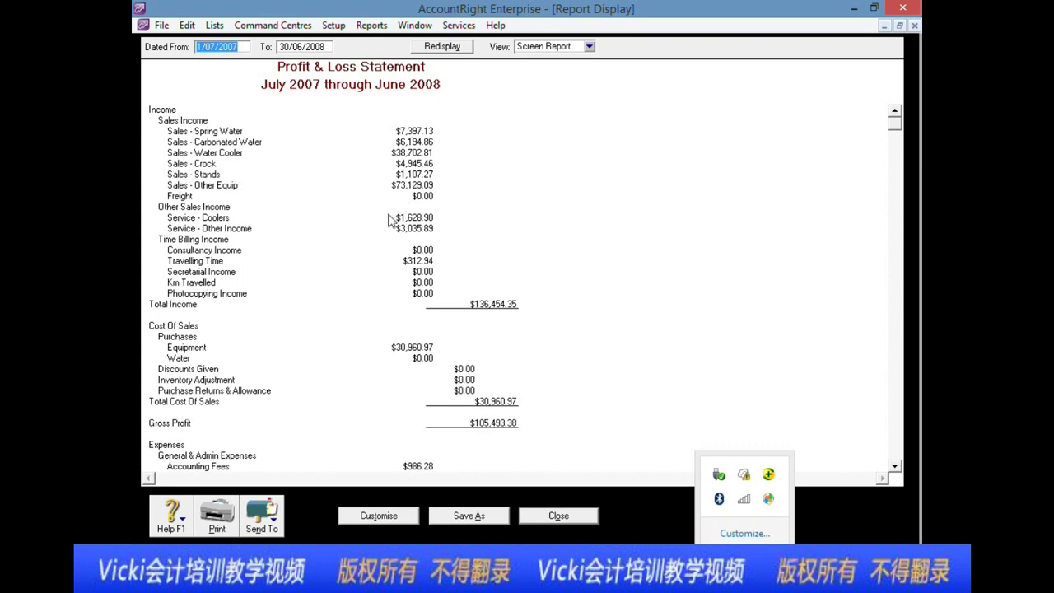
- Switch to the general ledger workbook in Excel and review the Ending Balance column from the Citibank Payment Account down through the expenses
{"action": "key", "text": "alt+Tab"}
{"action": "scroll", "coordinate": [382, 335], "scroll_direction": "up", "scroll_amount": 9}
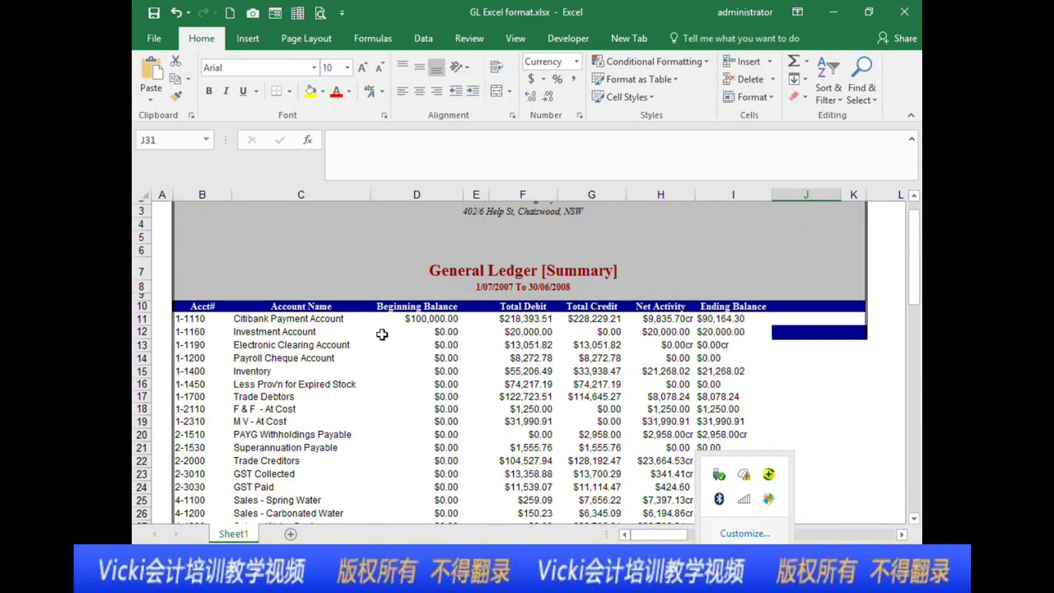
{"action": "scroll", "coordinate": [382, 333], "scroll_direction": "down", "scroll_amount": 1}
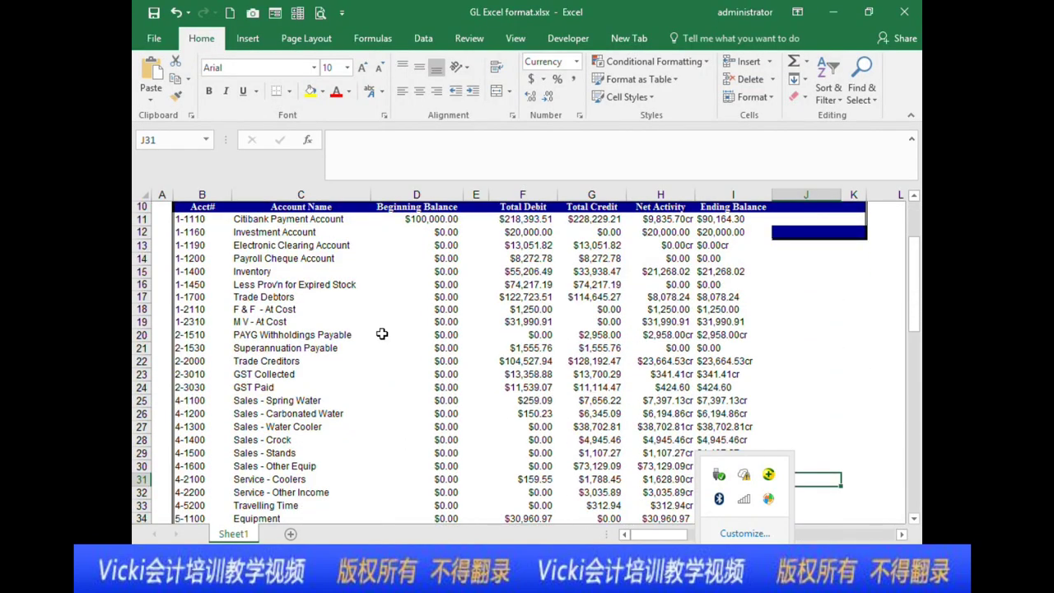
{"action": "scroll", "coordinate": [773, 268], "scroll_direction": "up", "scroll_amount": 3}
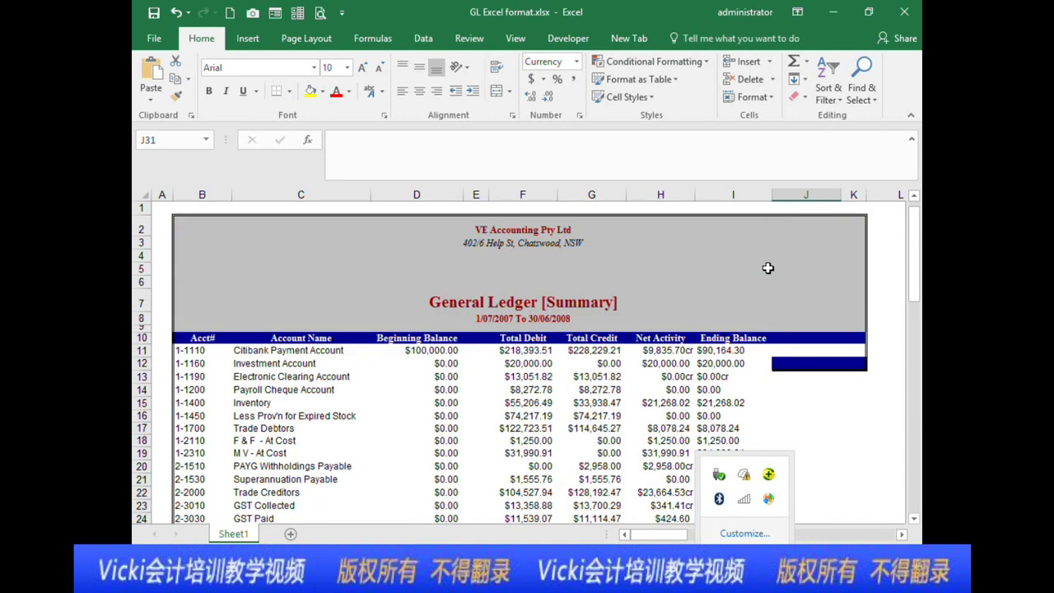
{"action": "scroll", "coordinate": [745, 329], "scroll_direction": "down", "scroll_amount": 1}
{"action": "left_click_drag", "start_coordinate": [732, 302], "coordinate": [733, 380]}
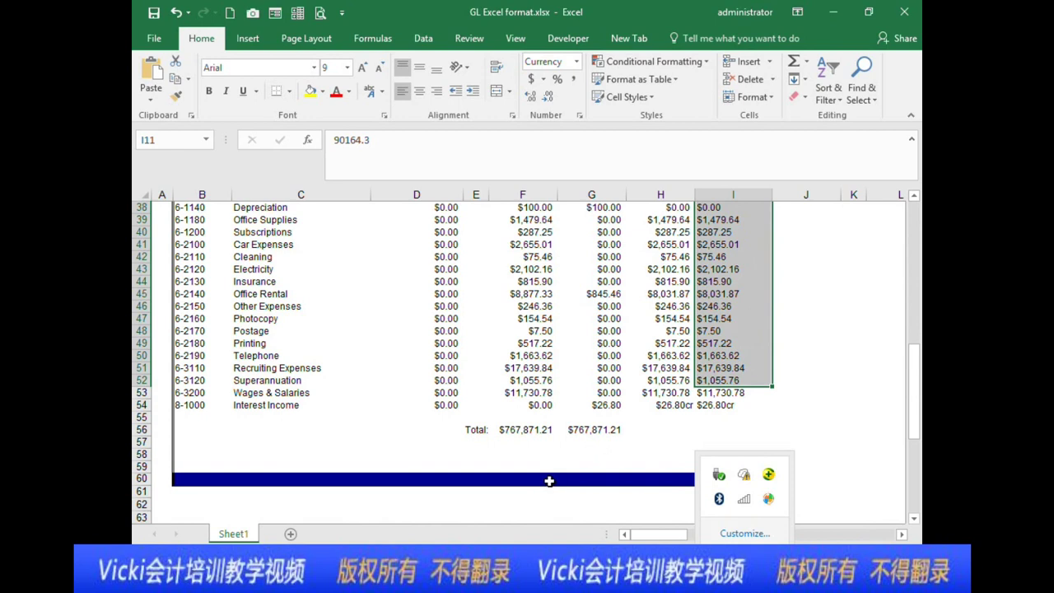
{"action": "scroll", "coordinate": [575, 448], "scroll_direction": "up", "scroll_amount": 12}
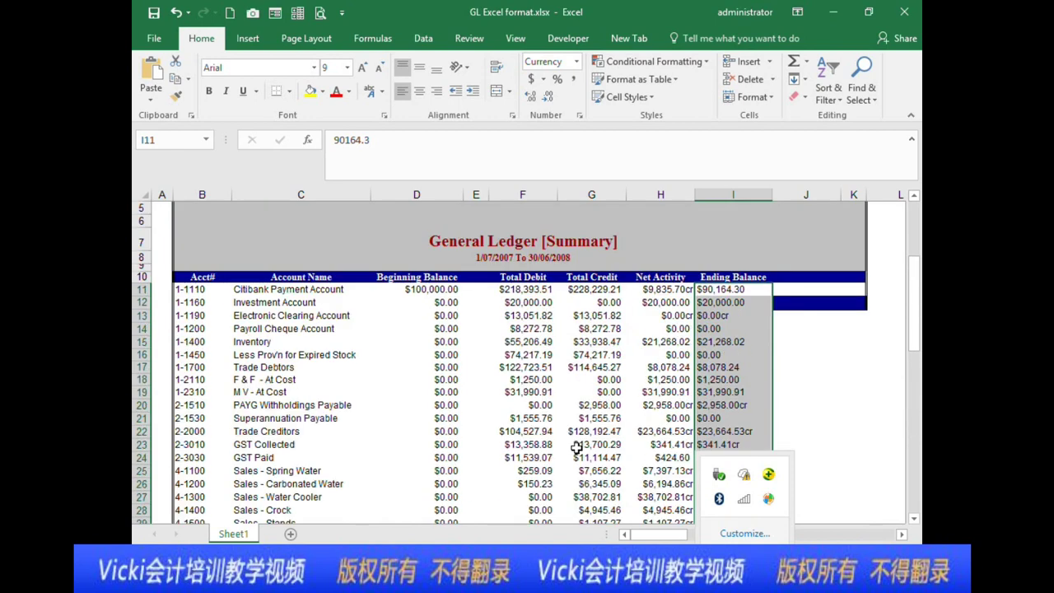
- Return to AccountRight, close the Profit & Loss report and display the Trial Balance for June, This Year (FY 2008)
{"action": "left_click", "coordinate": [833, 11]}
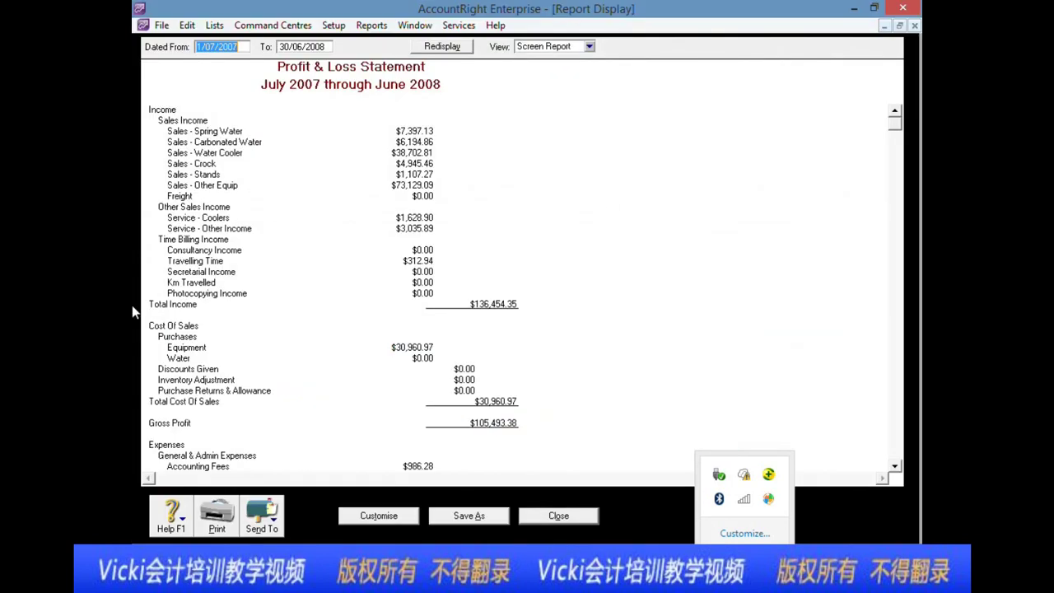
{"action": "left_click", "coordinate": [550, 515]}
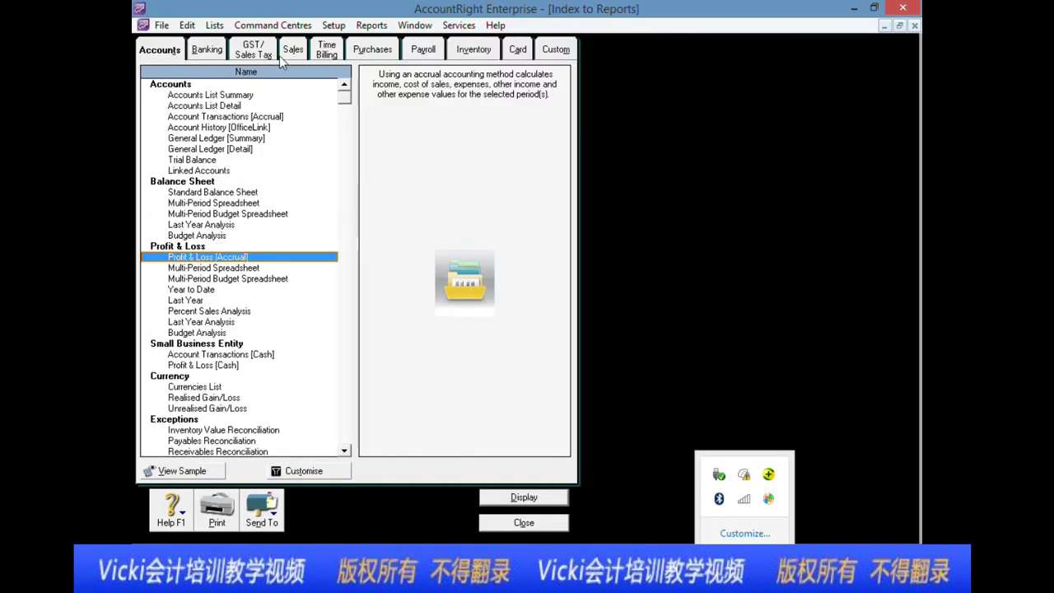
{"action": "double_click", "coordinate": [197, 160]}
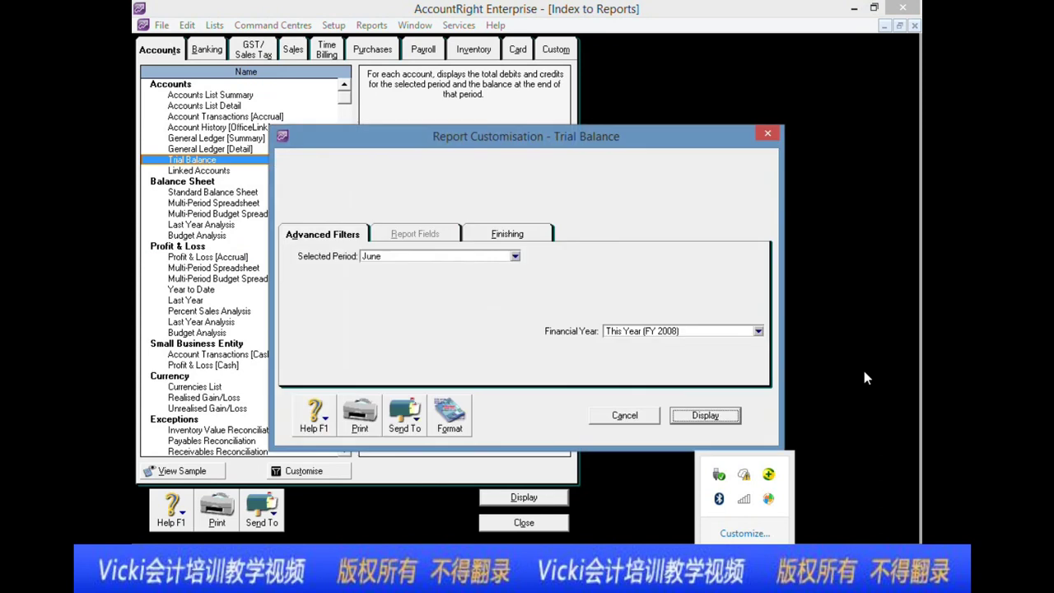
{"action": "left_click", "coordinate": [706, 415]}
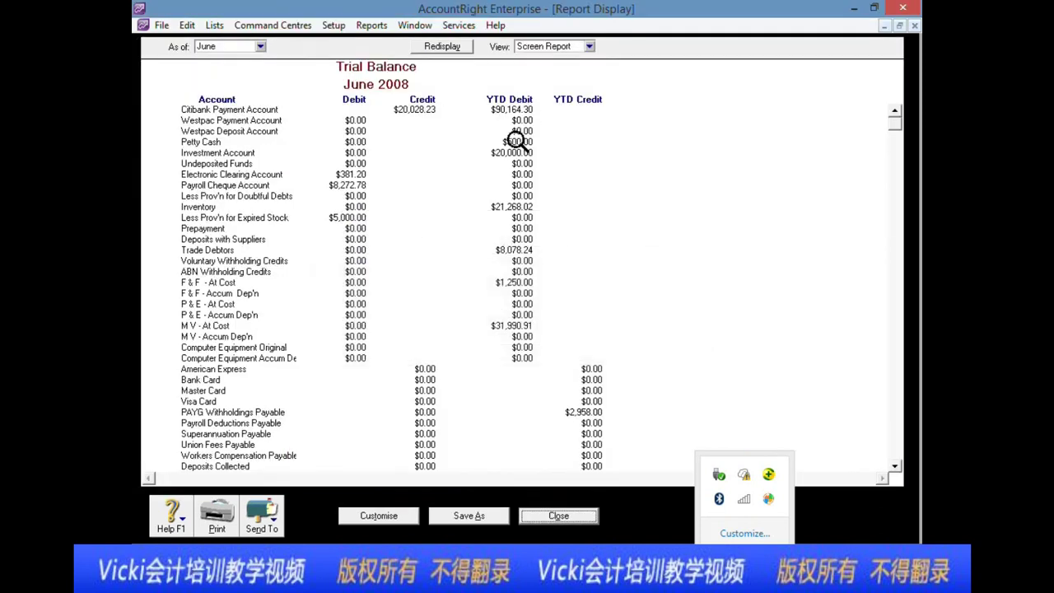
- Compare the Trial Balance's YTD Debit and YTD Credit columns with the Ending Balance column in the Excel general ledger
{"action": "scroll", "coordinate": [553, 175], "scroll_direction": "down", "scroll_amount": 2}
{"action": "scroll", "coordinate": [555, 177], "scroll_direction": "up", "scroll_amount": 2}
{"action": "scroll", "coordinate": [525, 349], "scroll_direction": "down", "scroll_amount": 2}
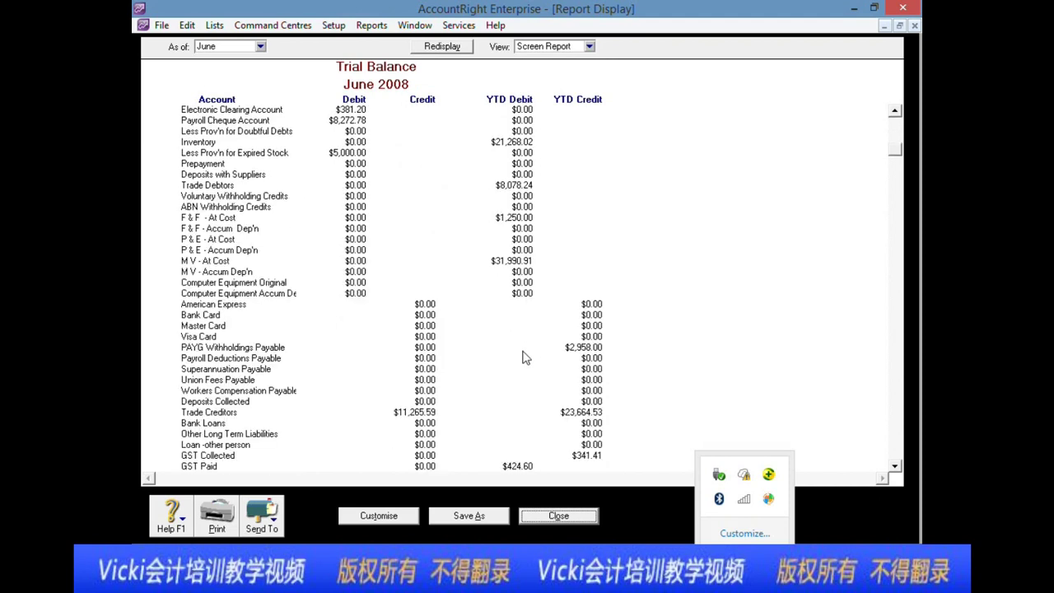
{"action": "scroll", "coordinate": [524, 357], "scroll_direction": "up", "scroll_amount": 2}
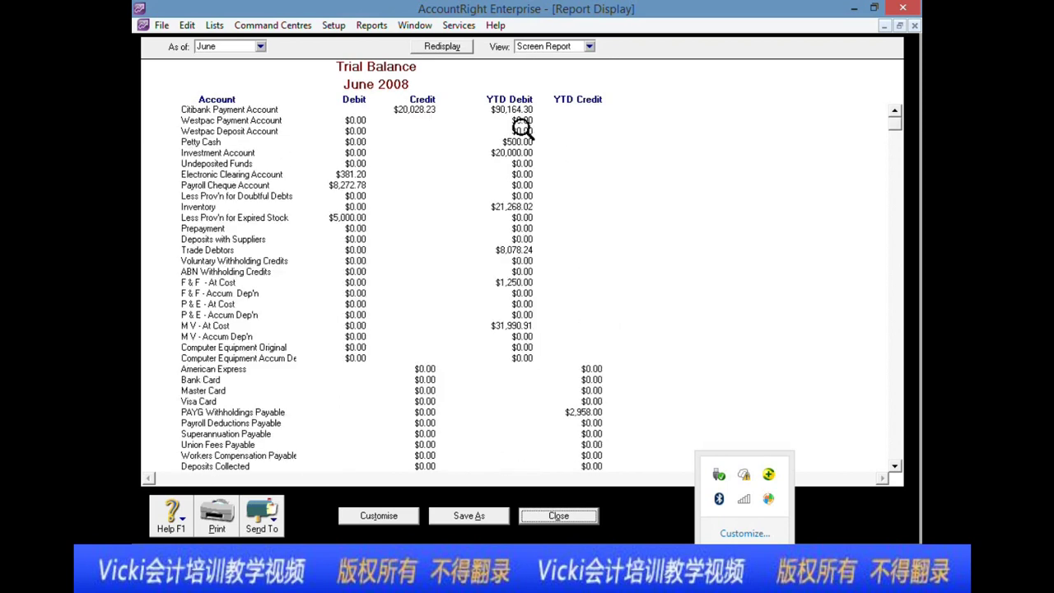
{"action": "key", "text": "alt+Tab"}
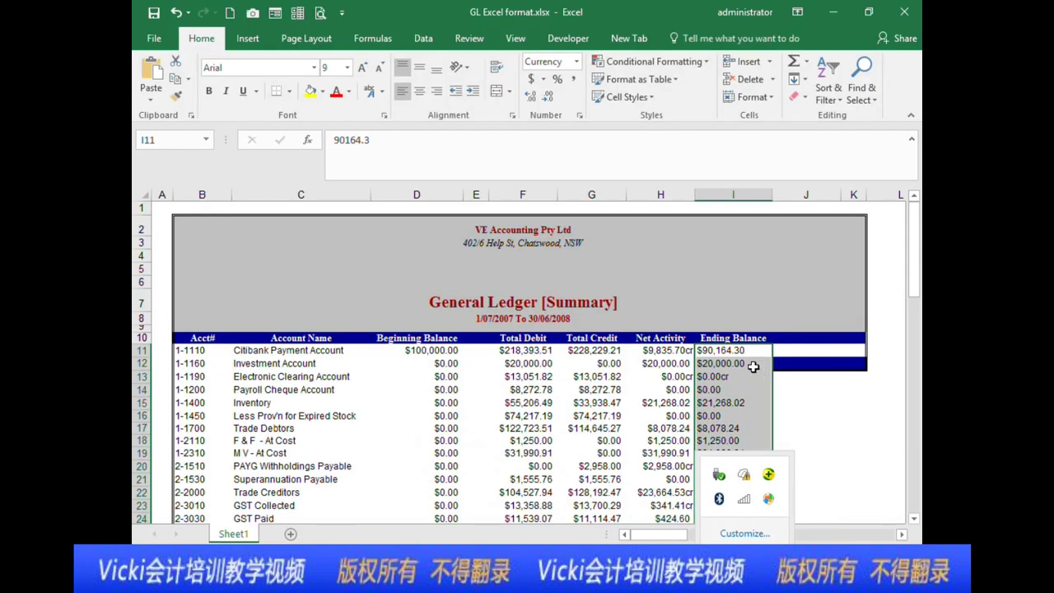
{"action": "key", "text": "alt+Tab"}
{"action": "scroll", "coordinate": [568, 261], "scroll_direction": "down", "scroll_amount": 8}
{"action": "scroll", "coordinate": [568, 262], "scroll_direction": "down", "scroll_amount": 7}
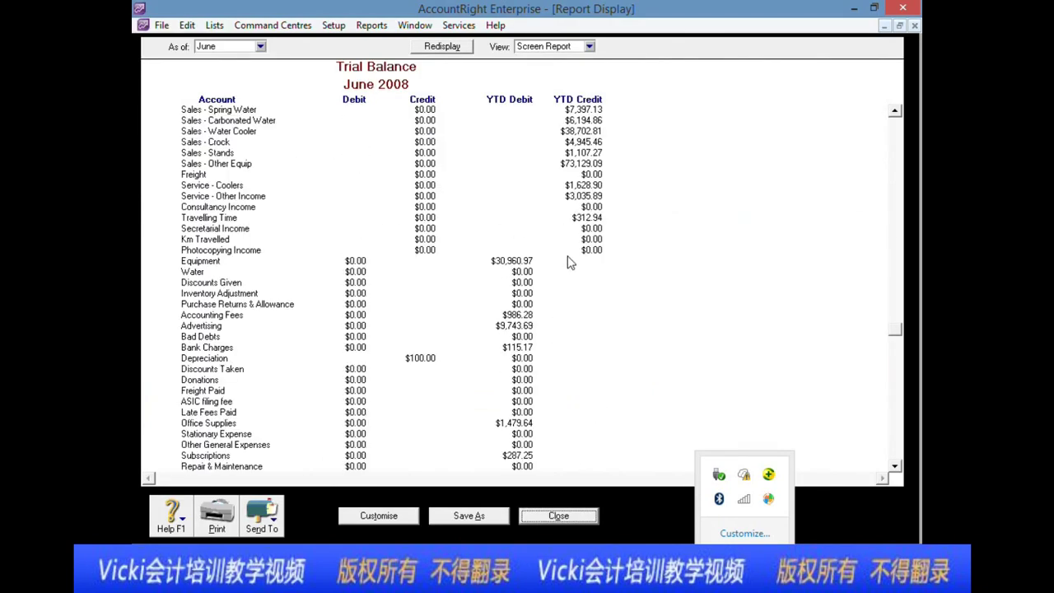
- Compare the first accounts of the Trial Balance with the account list in the Excel general ledger
{"action": "scroll", "coordinate": [568, 257], "scroll_direction": "up", "scroll_amount": 3}
{"action": "scroll", "coordinate": [568, 258], "scroll_direction": "up", "scroll_amount": 9}
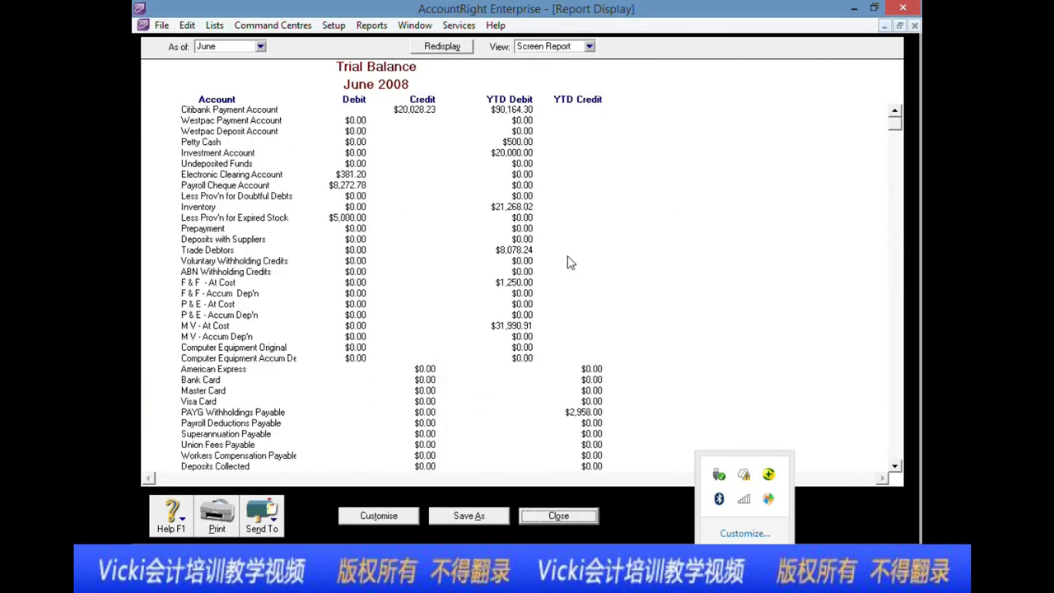
{"action": "key", "text": "alt+Tab"}
{"action": "scroll", "coordinate": [420, 342], "scroll_direction": "down", "scroll_amount": 2}
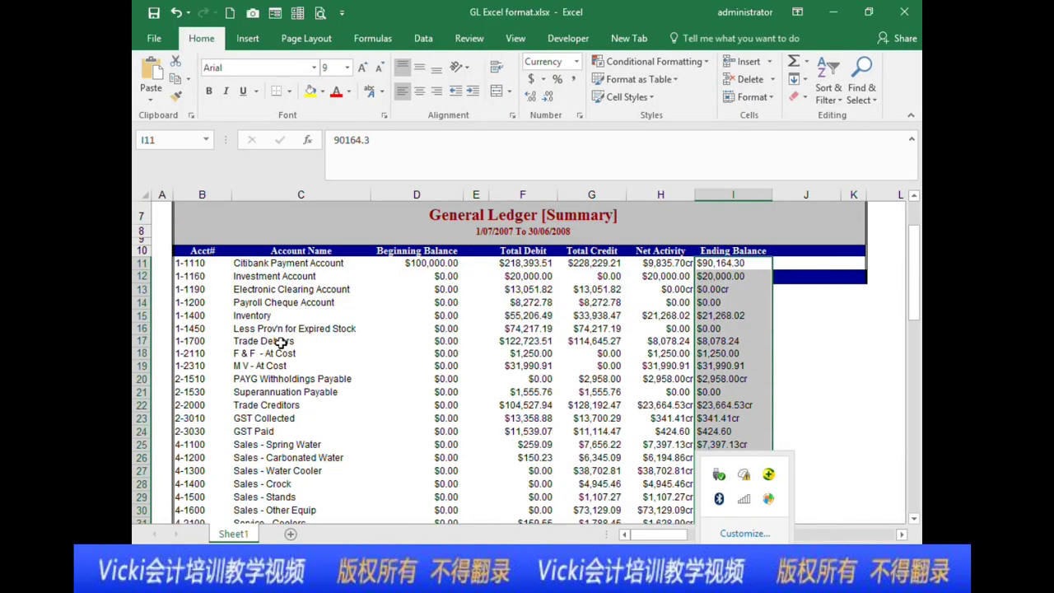
{"action": "left_click", "coordinate": [212, 262]}
{"action": "scroll", "coordinate": [421, 403], "scroll_direction": "down", "scroll_amount": 1}
{"action": "left_click_drag", "start_coordinate": [422, 417], "coordinate": [422, 397]}
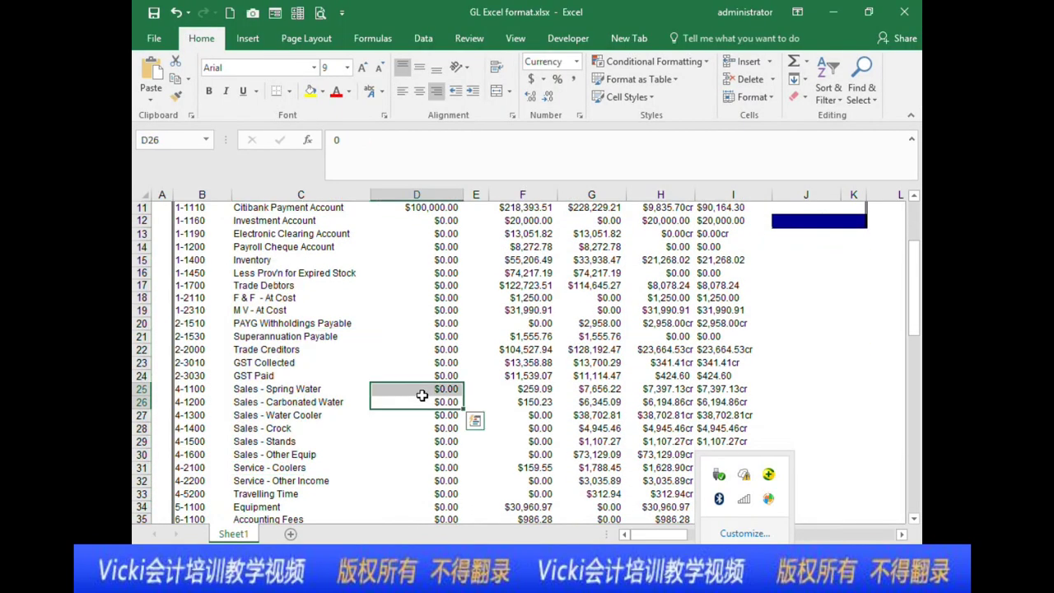
{"action": "scroll", "coordinate": [421, 395], "scroll_direction": "up", "scroll_amount": 2}
{"action": "scroll", "coordinate": [421, 395], "scroll_direction": "up", "scroll_amount": 2}
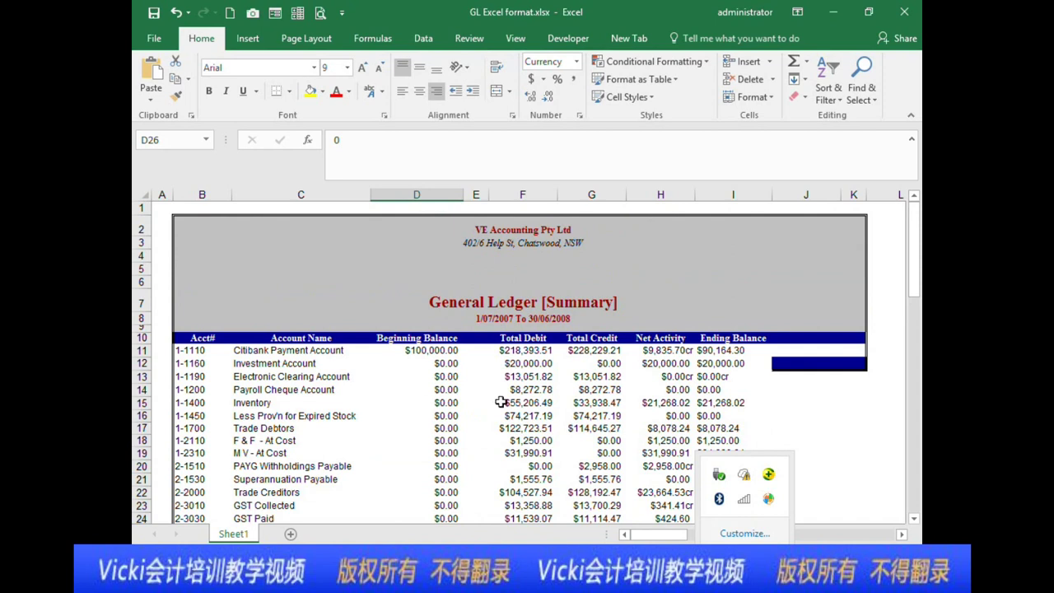
{"action": "scroll", "coordinate": [619, 417], "scroll_direction": "down", "scroll_amount": 1}
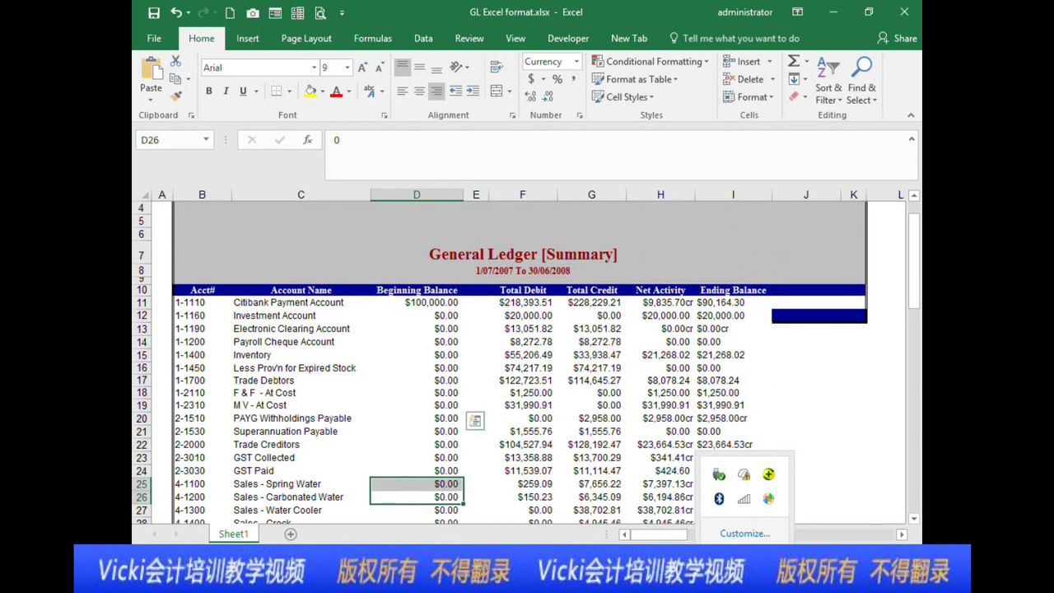
- Recheck the AccountRight Trial Balance and examine the Total Debit, Total Credit, Net Activity and Ending Balance columns in the Excel general ledger
{"action": "mouse_move", "coordinate": [591, 568]}
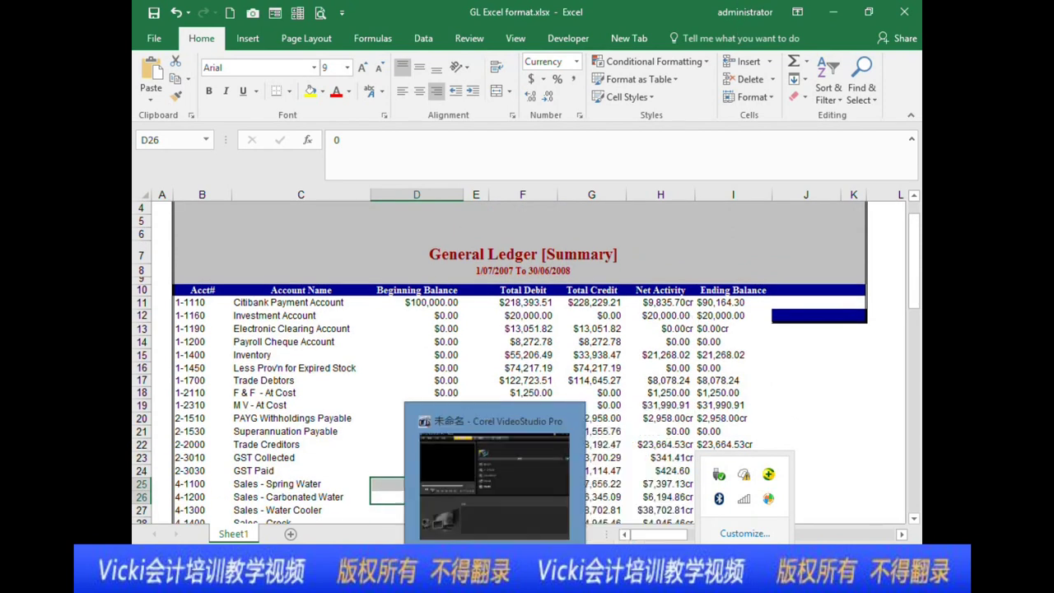
{"action": "left_click", "coordinate": [589, 485]}
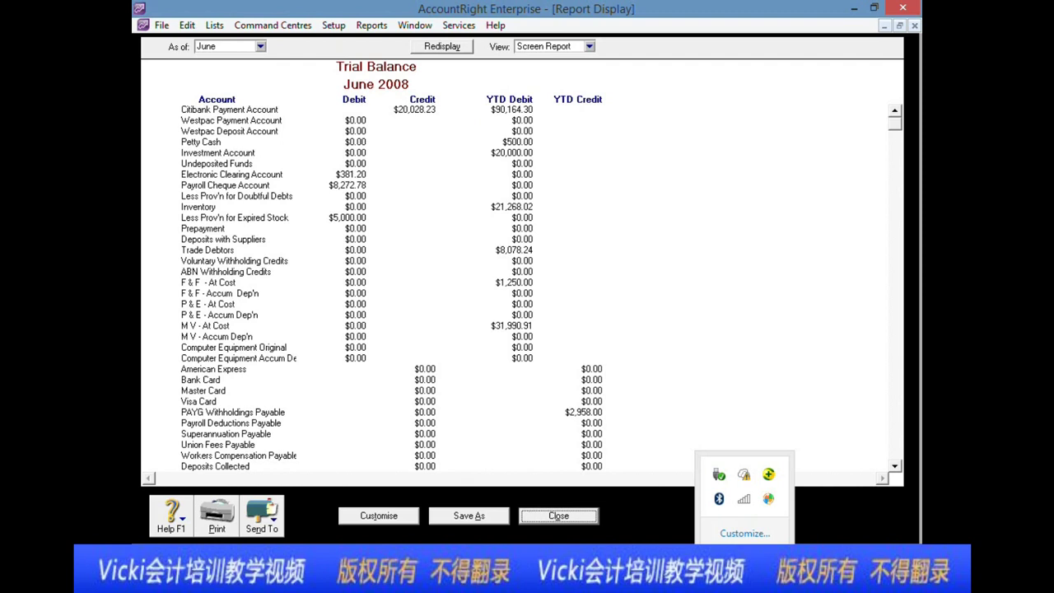
{"action": "left_click", "coordinate": [494, 478]}
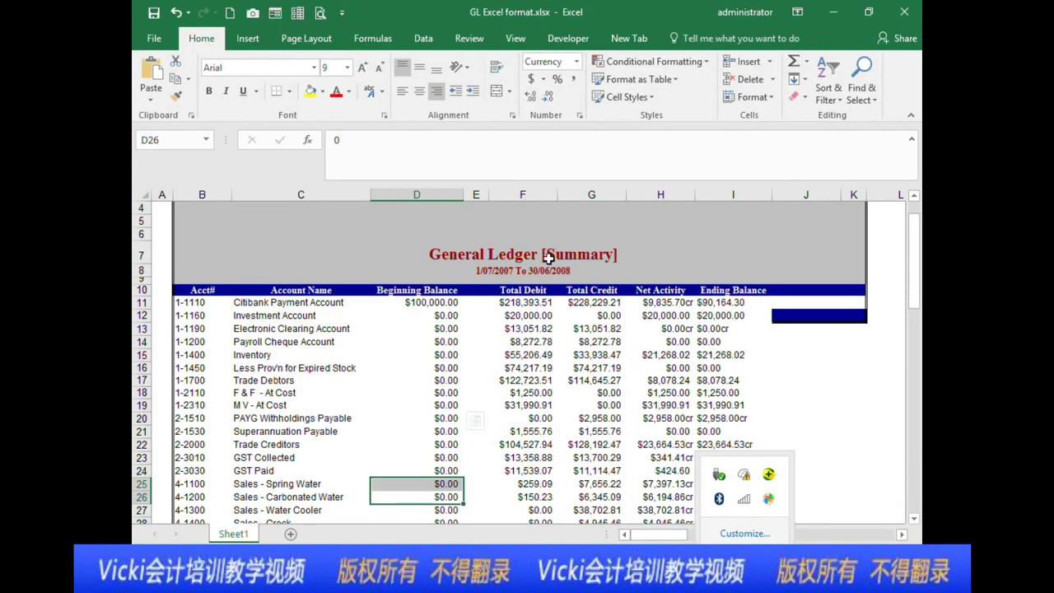
{"action": "left_click", "coordinate": [539, 304]}
{"action": "left_click", "coordinate": [591, 289]}
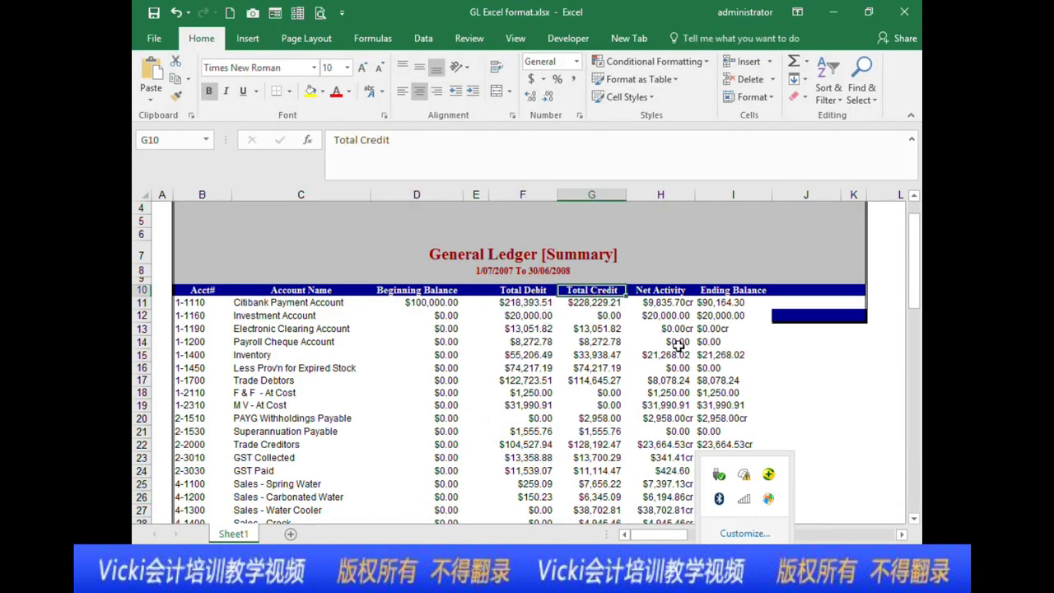
{"action": "left_click", "coordinate": [663, 293]}
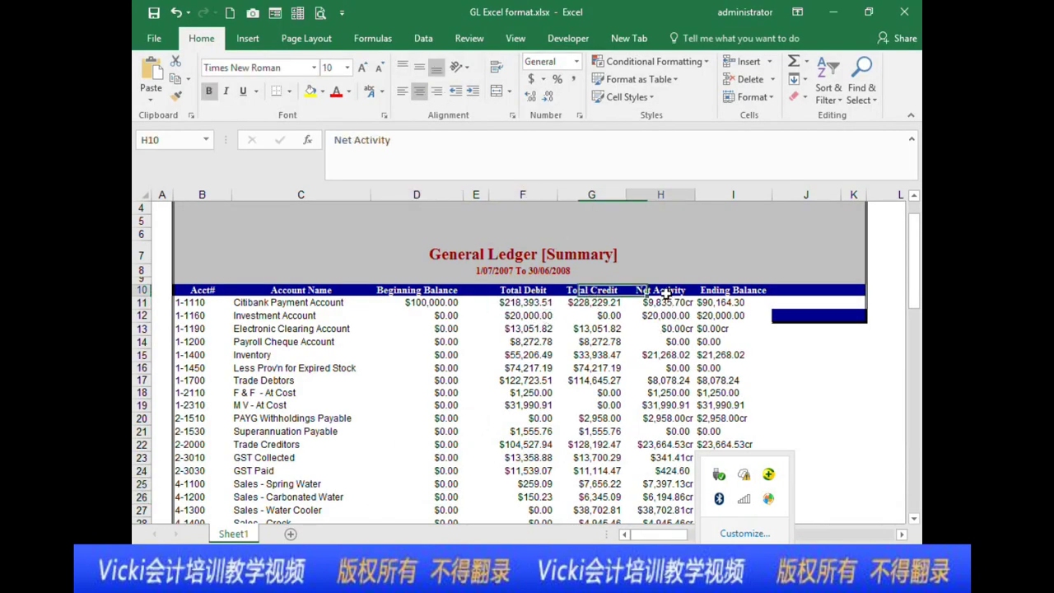
{"action": "left_click", "coordinate": [686, 329]}
{"action": "left_click", "coordinate": [726, 290]}
{"action": "left_click", "coordinate": [720, 328]}
{"action": "left_click", "coordinate": [573, 333]}
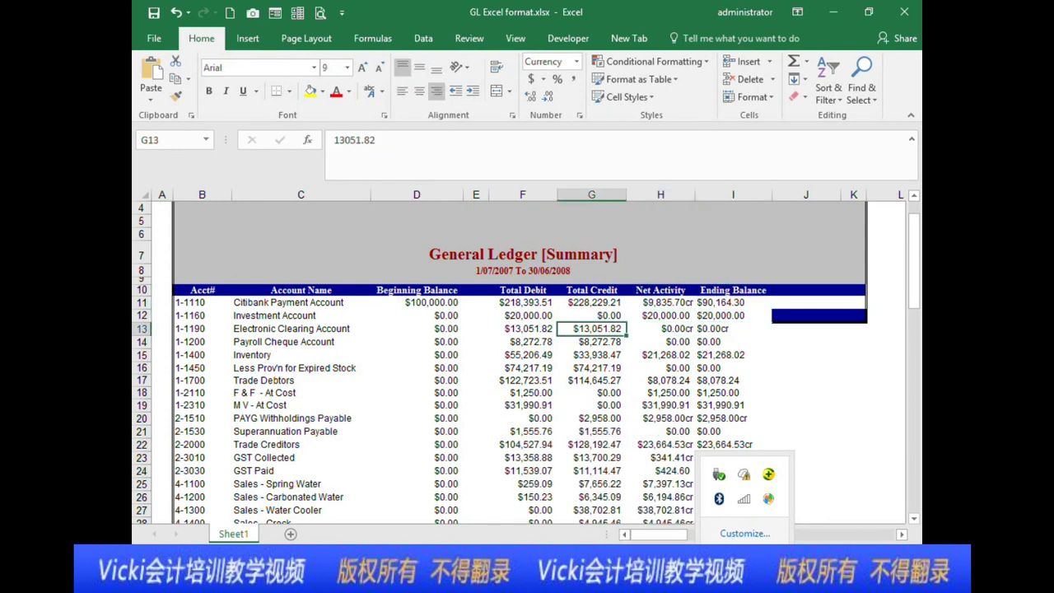
- Check the Trial Balance's asset and liability accounts in AccountRight, and review the Excel general ledger from its assets down to the expenses
{"action": "key", "text": "alt+Tab"}
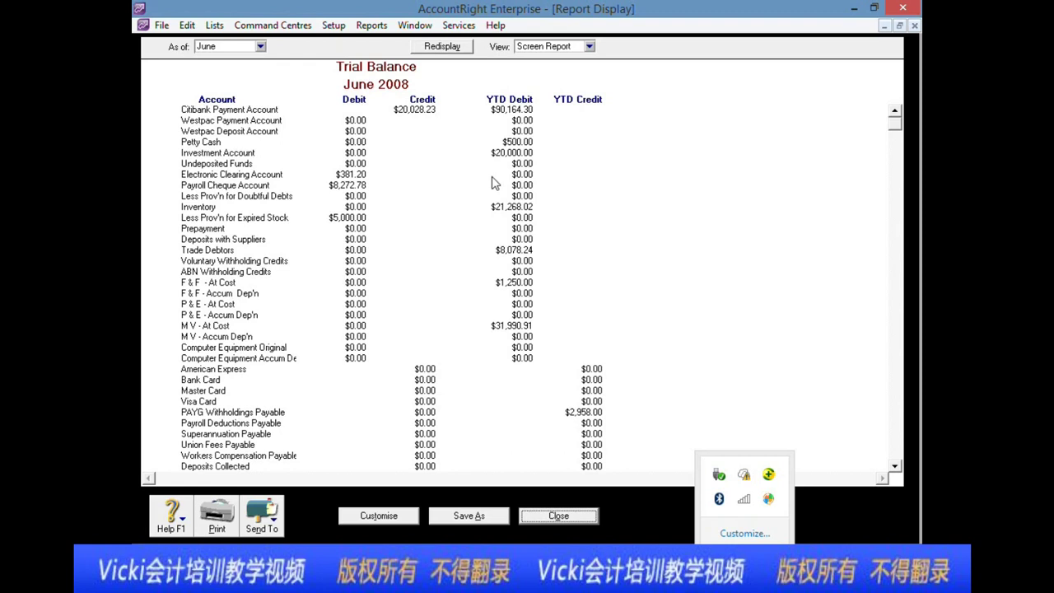
{"action": "scroll", "coordinate": [494, 182], "scroll_direction": "down", "scroll_amount": 4}
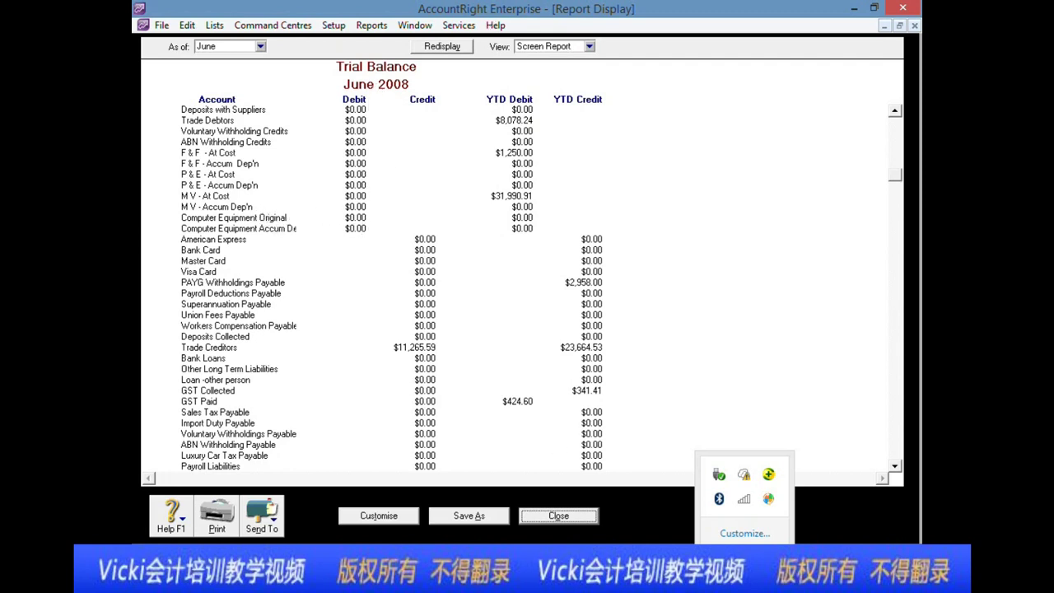
{"action": "left_click", "coordinate": [446, 568]}
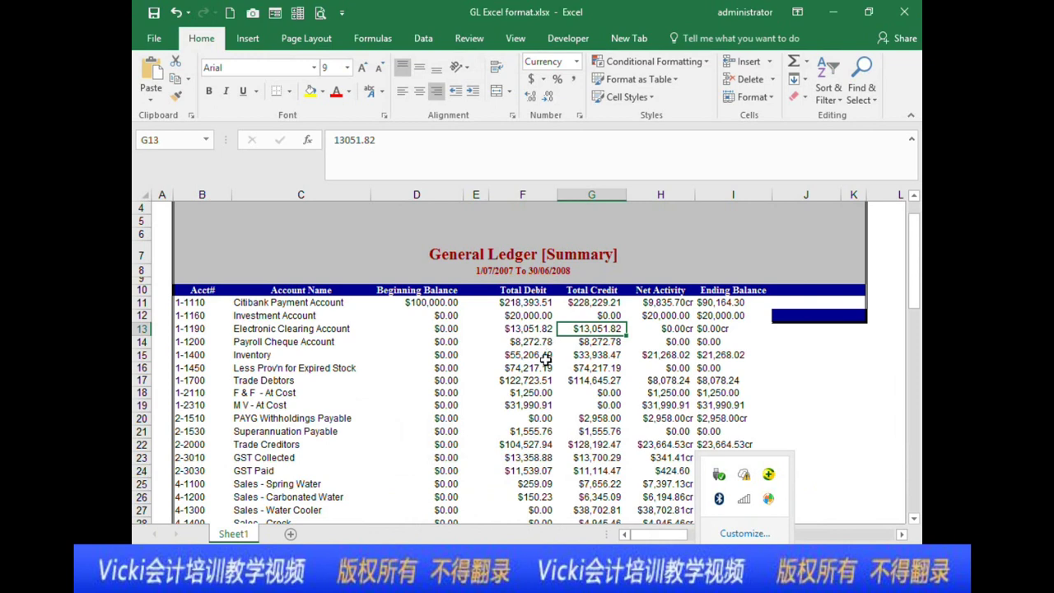
{"action": "scroll", "coordinate": [478, 390], "scroll_direction": "down", "scroll_amount": 4}
{"action": "scroll", "coordinate": [478, 390], "scroll_direction": "up", "scroll_amount": 4}
{"action": "scroll", "coordinate": [477, 390], "scroll_direction": "up", "scroll_amount": 1}
{"action": "scroll", "coordinate": [477, 391], "scroll_direction": "down", "scroll_amount": 12}
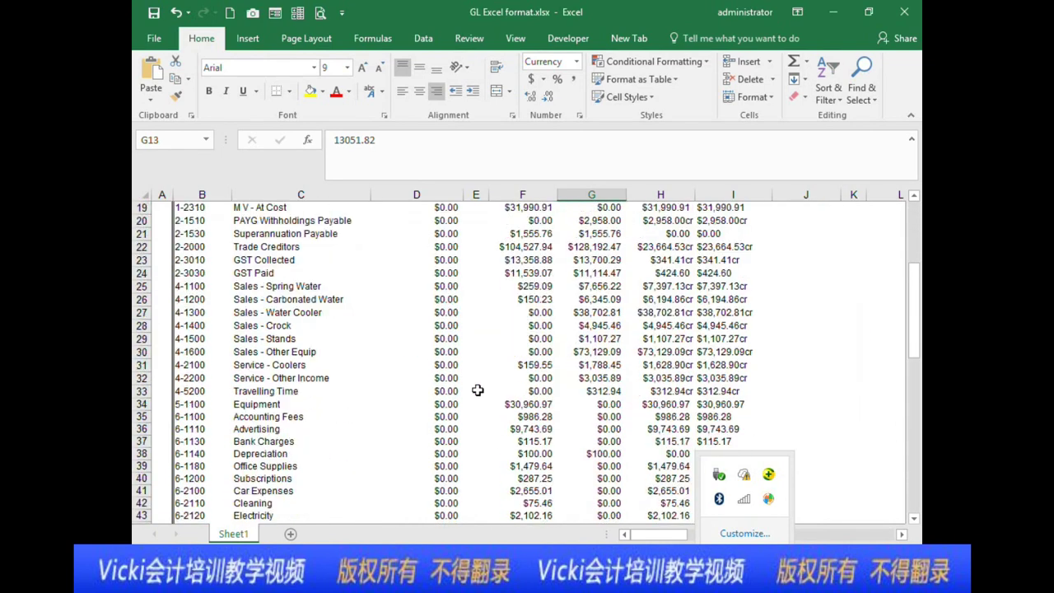
{"action": "scroll", "coordinate": [477, 390], "scroll_direction": "up", "scroll_amount": 5}
{"action": "scroll", "coordinate": [477, 390], "scroll_direction": "up", "scroll_amount": 3}
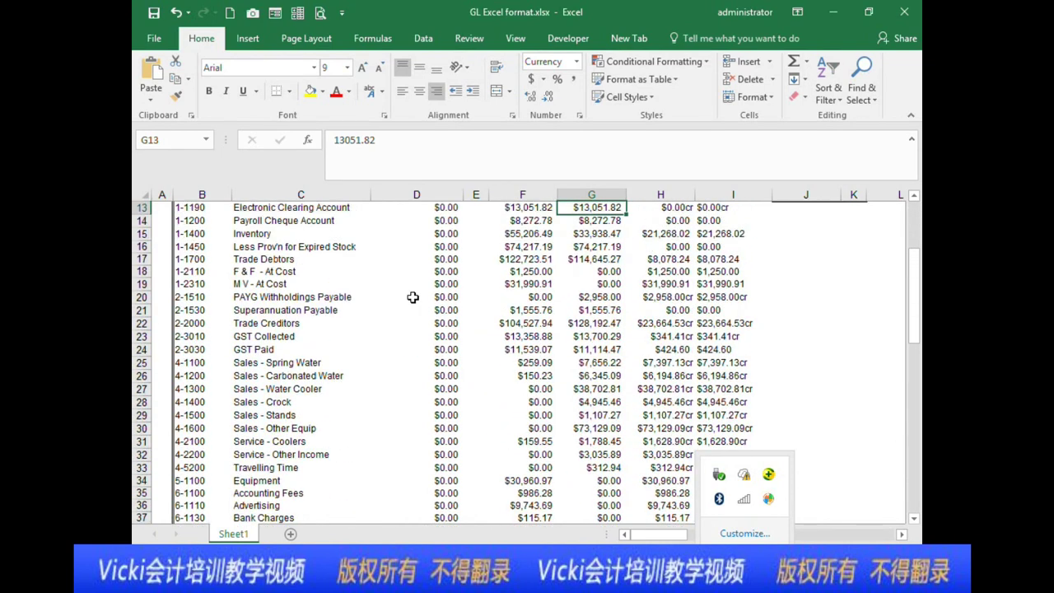
{"action": "scroll", "coordinate": [349, 428], "scroll_direction": "down", "scroll_amount": 3}
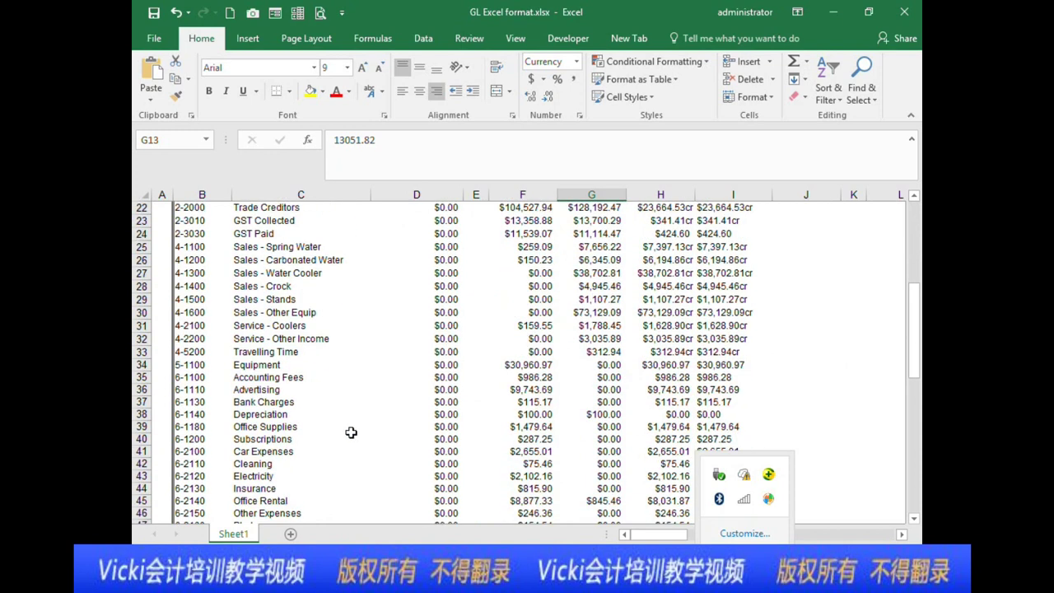
{"action": "scroll", "coordinate": [327, 428], "scroll_direction": "down", "scroll_amount": 1}
{"action": "scroll", "coordinate": [326, 428], "scroll_direction": "up", "scroll_amount": 4}
{"action": "scroll", "coordinate": [272, 340], "scroll_direction": "up", "scroll_amount": 1}
{"action": "scroll", "coordinate": [269, 349], "scroll_direction": "down", "scroll_amount": 1}
{"action": "scroll", "coordinate": [270, 349], "scroll_direction": "down", "scroll_amount": 1}
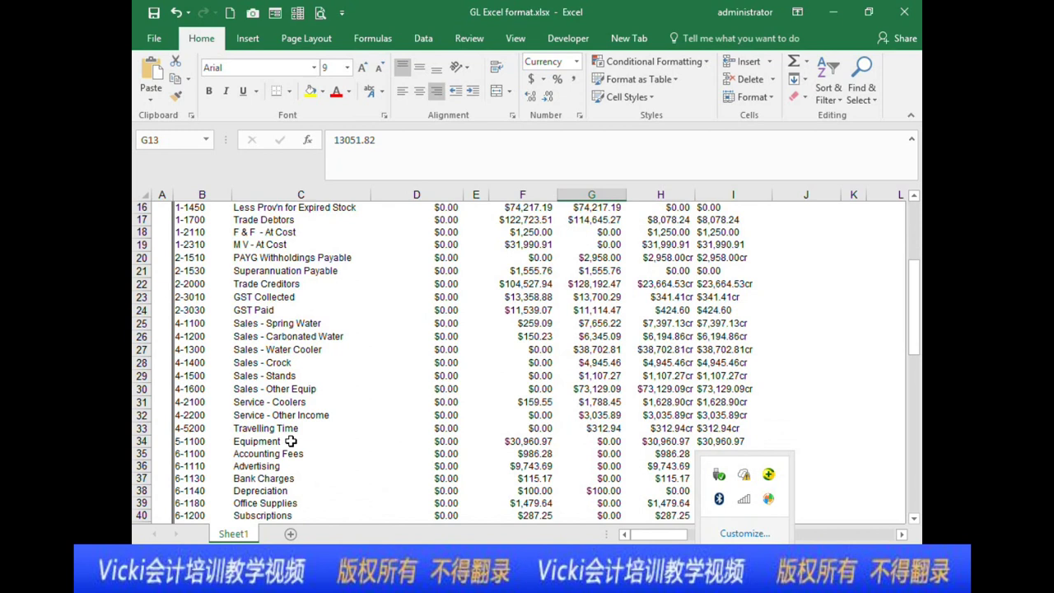
- Trace the Equipment account across its Beginning Balance, Total Debit, Net Activity and Ending Balance in the Excel general ledger
{"action": "left_click", "coordinate": [294, 440]}
{"action": "left_click", "coordinate": [537, 452]}
{"action": "left_click", "coordinate": [546, 427]}
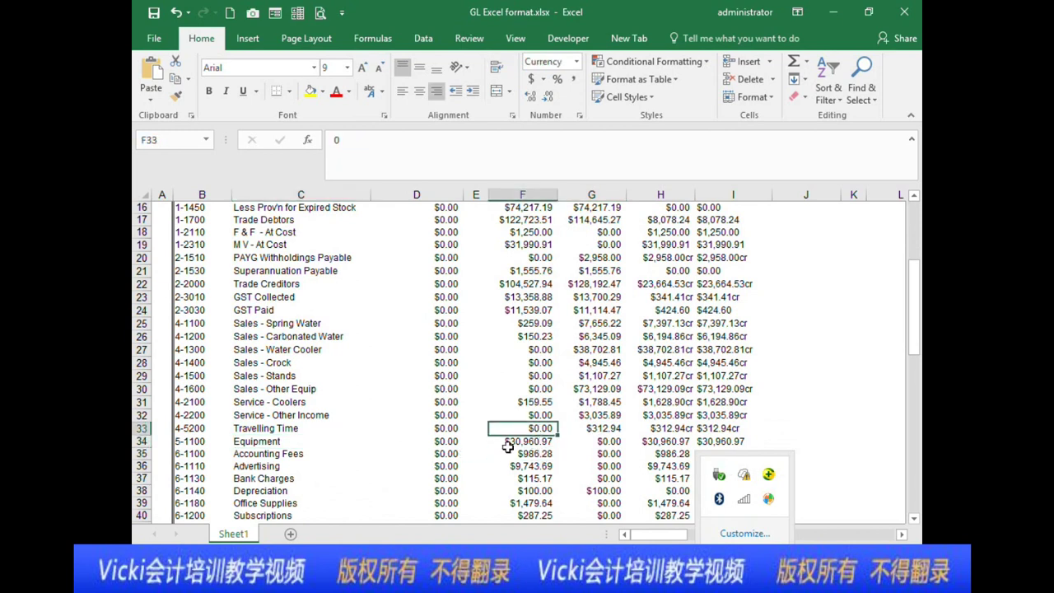
{"action": "left_click", "coordinate": [453, 438]}
{"action": "left_click", "coordinate": [531, 439]}
{"action": "left_click", "coordinate": [437, 439]}
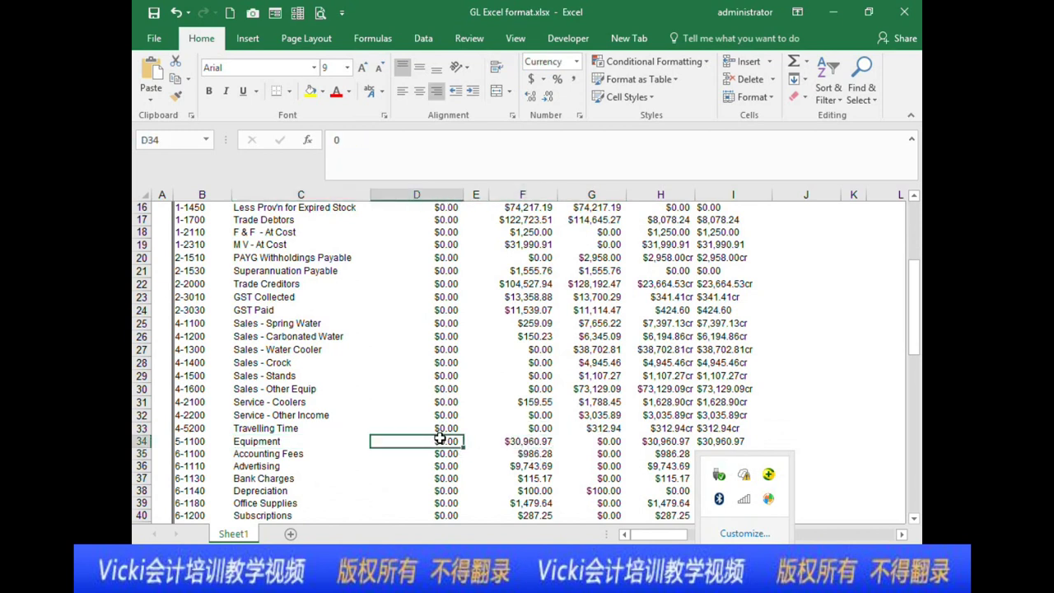
{"action": "left_click", "coordinate": [535, 442]}
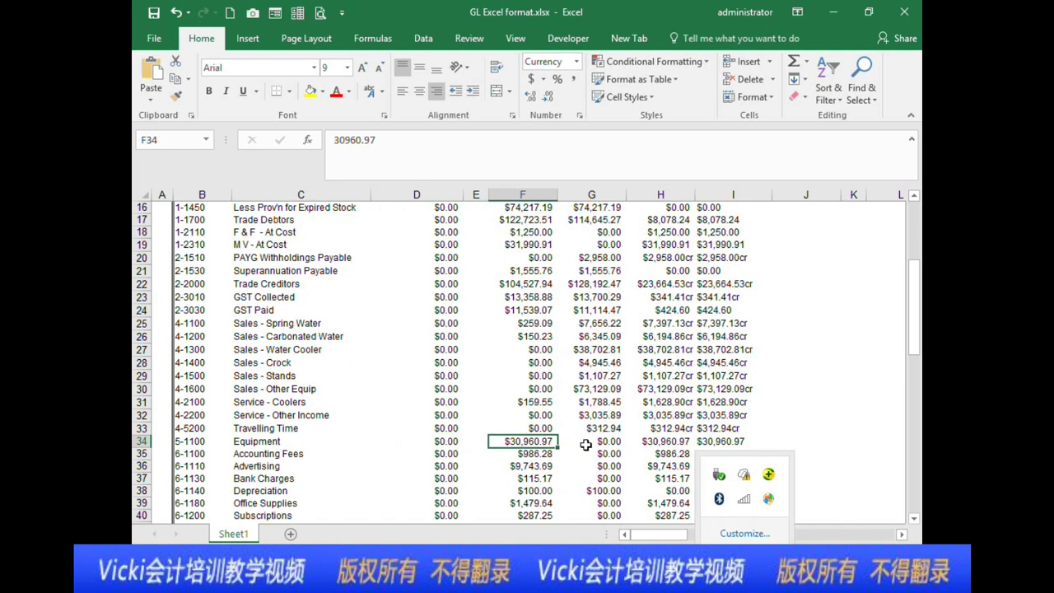
{"action": "left_click", "coordinate": [653, 439]}
{"action": "left_click", "coordinate": [761, 441]}
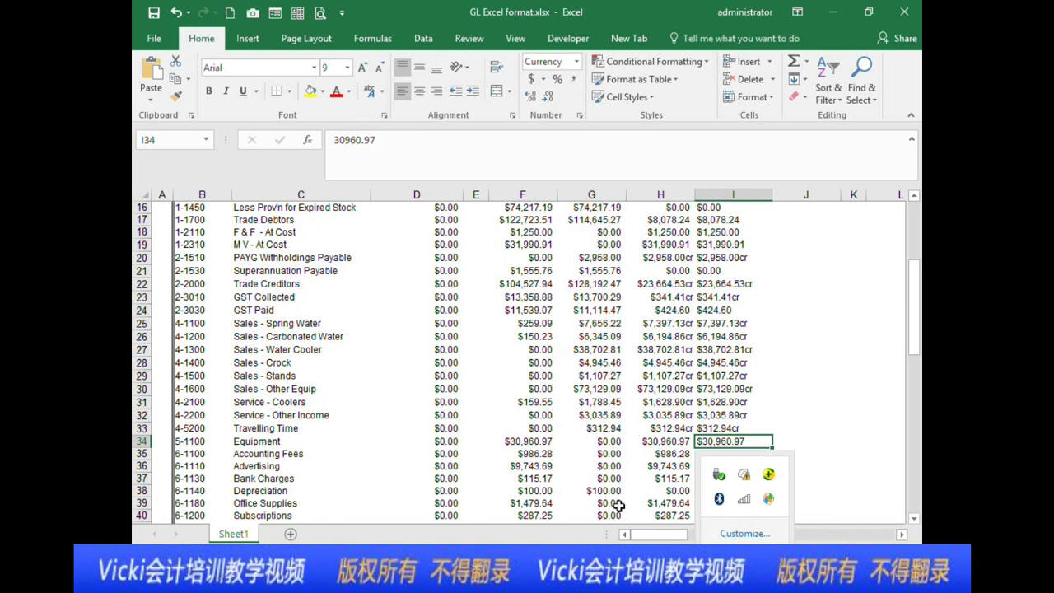
- Switch to AccountRight and review the Trial Balance from Trade Debtors through income and expenses down to the totals
{"action": "left_click", "coordinate": [543, 502]}
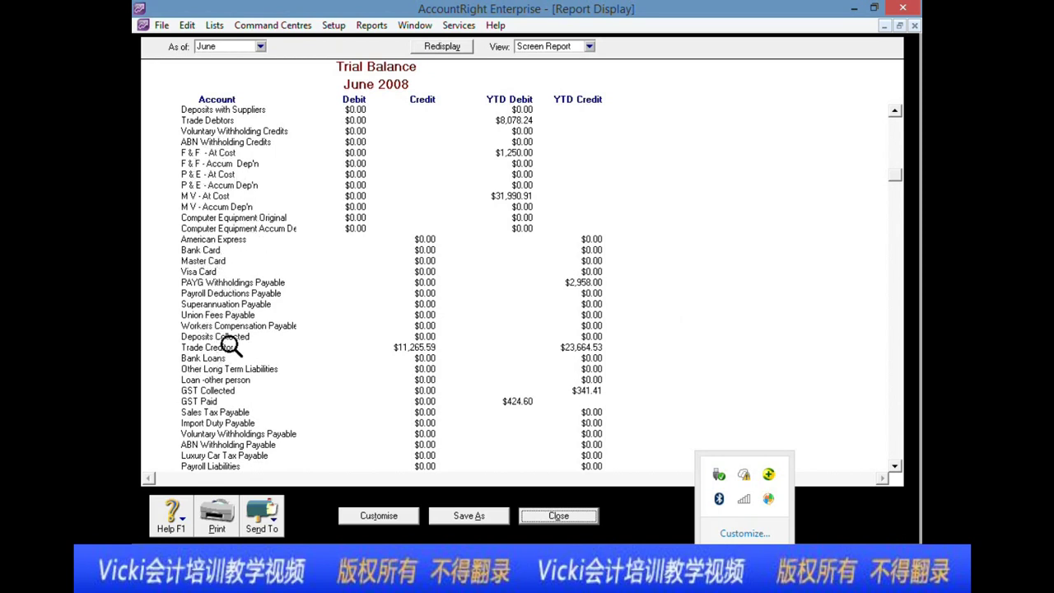
{"action": "scroll", "coordinate": [198, 401], "scroll_direction": "down", "scroll_amount": 5}
{"action": "scroll", "coordinate": [198, 401], "scroll_direction": "down", "scroll_amount": 5}
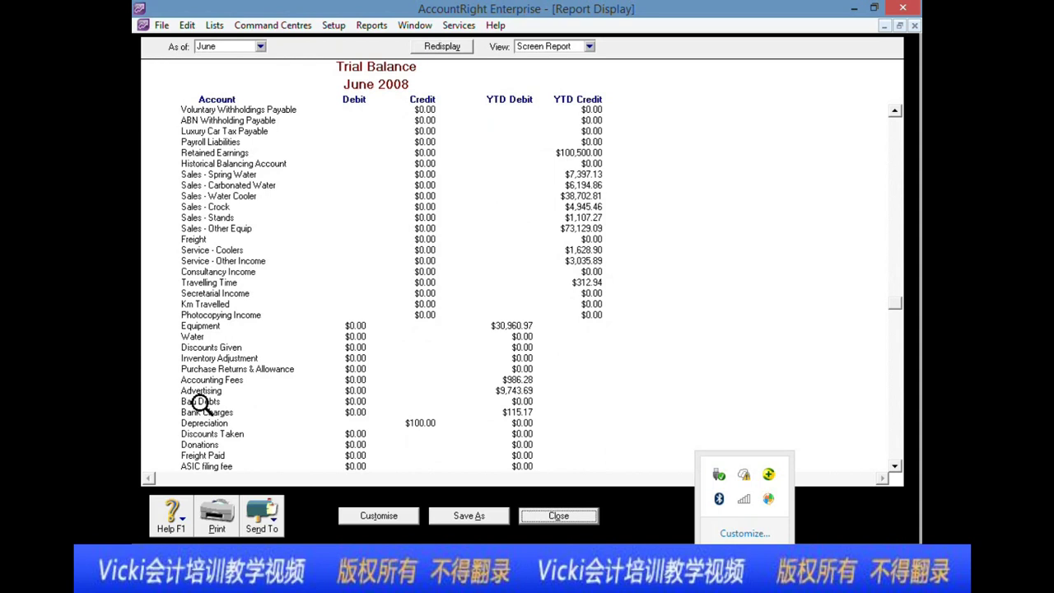
{"action": "scroll", "coordinate": [203, 400], "scroll_direction": "down", "scroll_amount": 2}
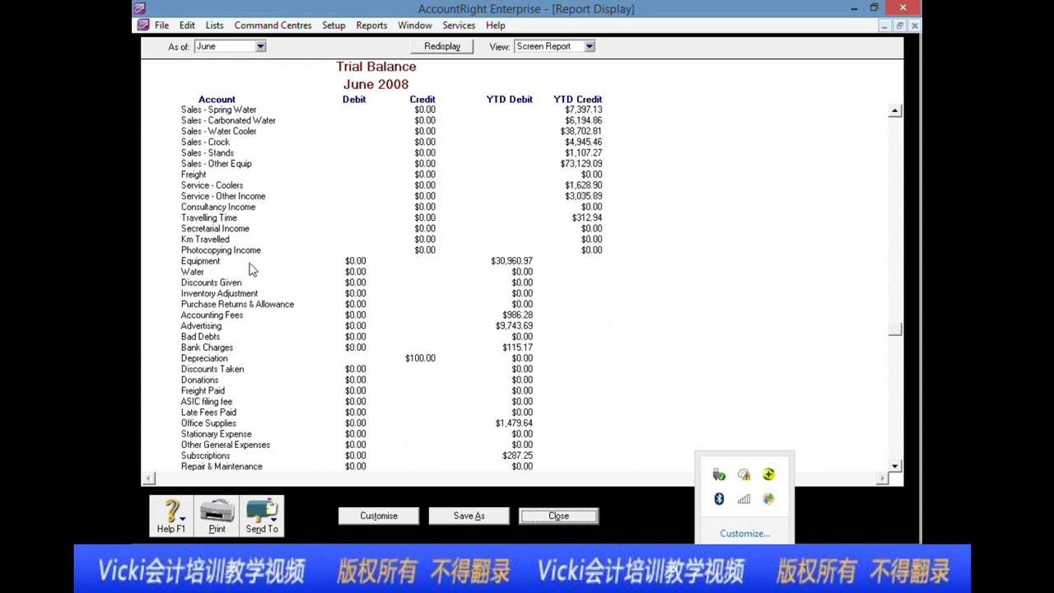
{"action": "scroll", "coordinate": [277, 401], "scroll_direction": "down", "scroll_amount": 2}
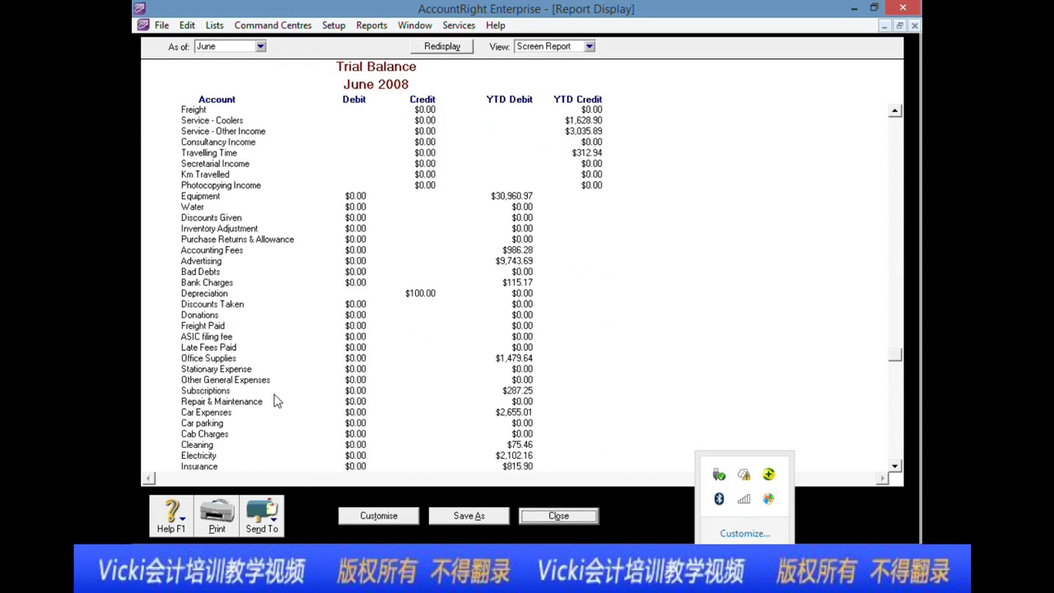
{"action": "scroll", "coordinate": [563, 381], "scroll_direction": "down", "scroll_amount": 3}
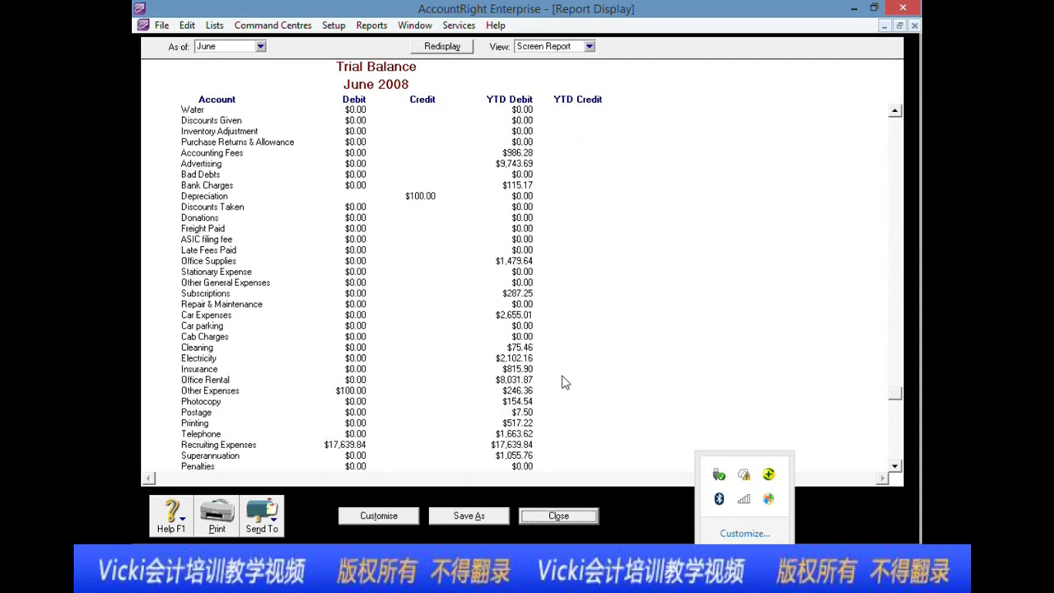
{"action": "scroll", "coordinate": [563, 382], "scroll_direction": "down", "scroll_amount": 1}
{"action": "scroll", "coordinate": [542, 336], "scroll_direction": "down", "scroll_amount": 4}
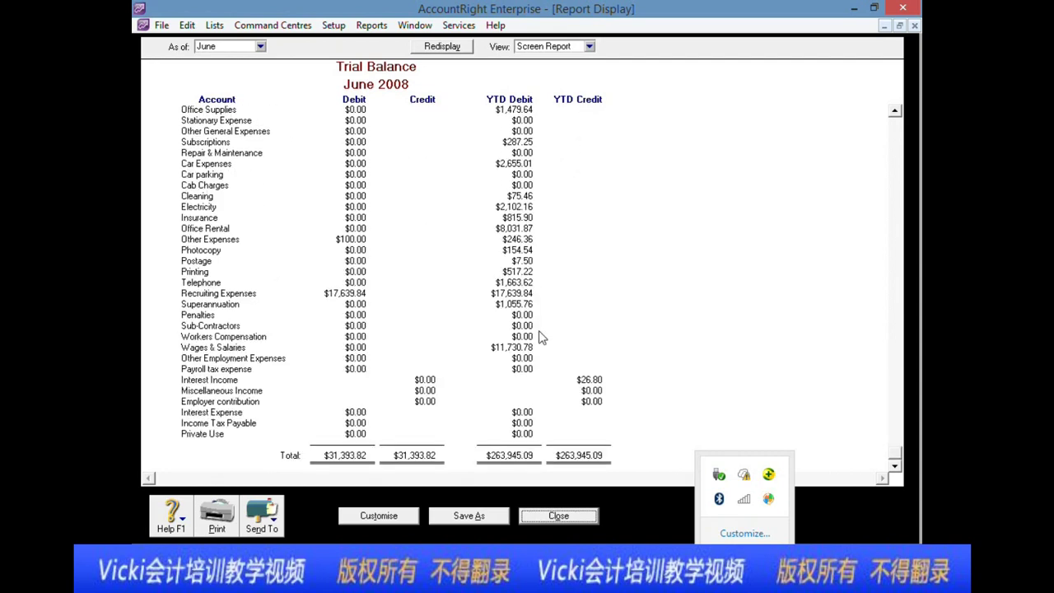
- Inspect the transactions behind the Equipment account's YTD Debit in the Trial Balance and return to the report
{"action": "scroll", "coordinate": [541, 336], "scroll_direction": "up", "scroll_amount": 10}
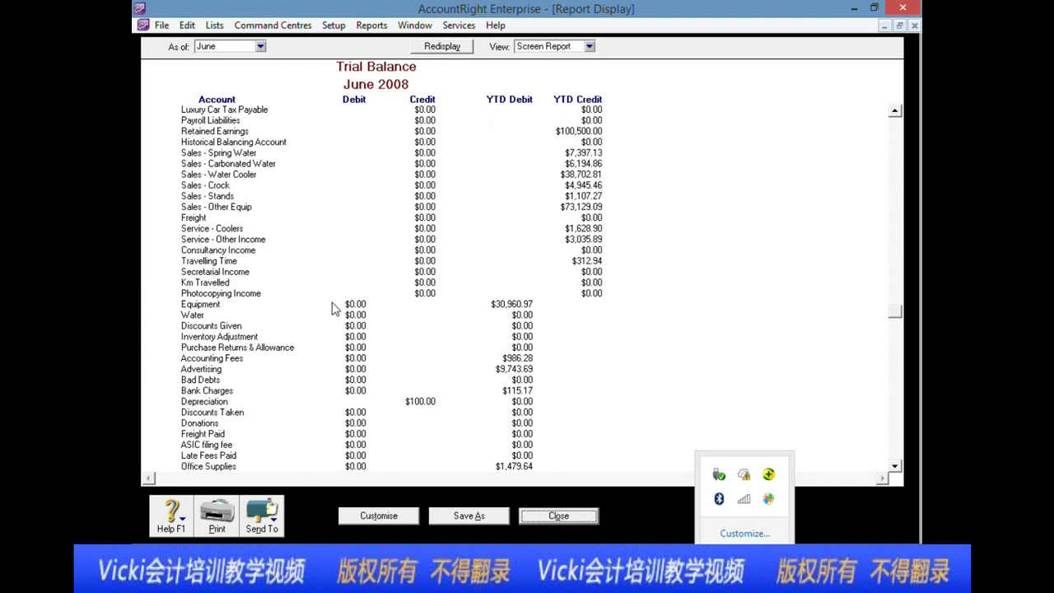
{"action": "left_click", "coordinate": [522, 305]}
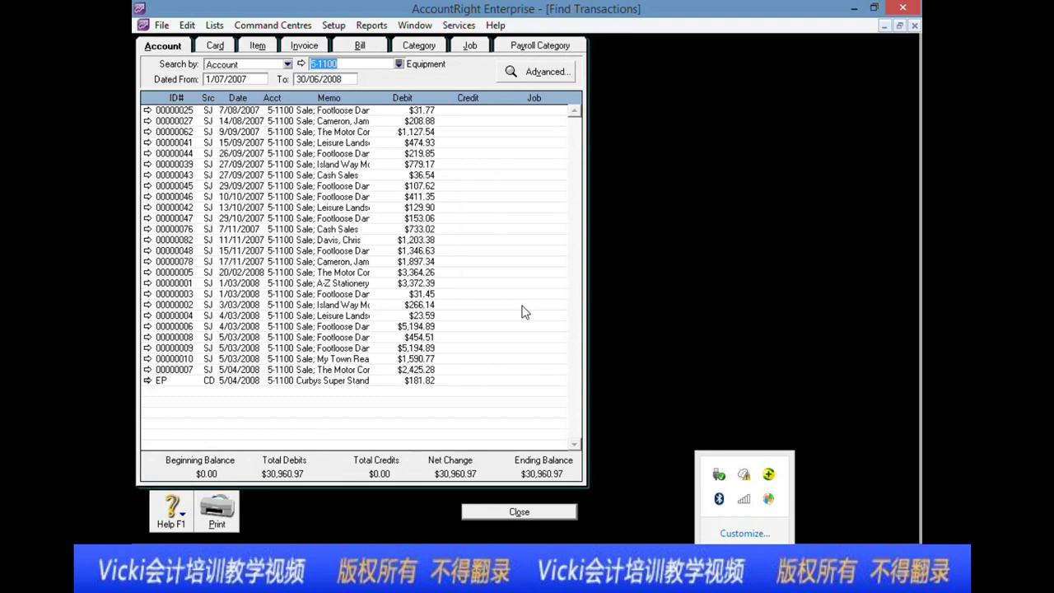
{"action": "left_click", "coordinate": [500, 511]}
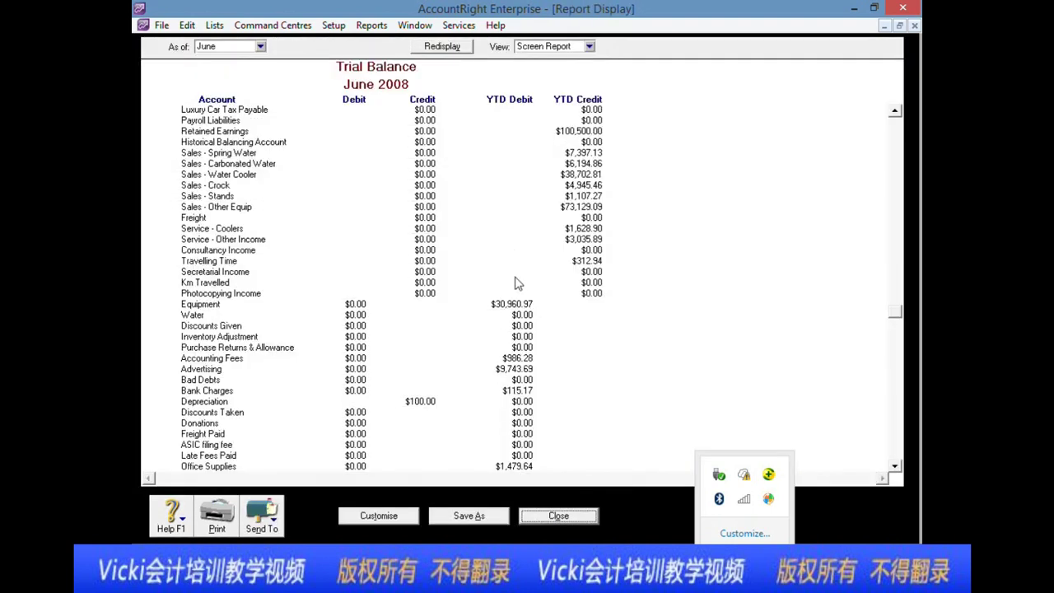
{"action": "left_click", "coordinate": [510, 303]}
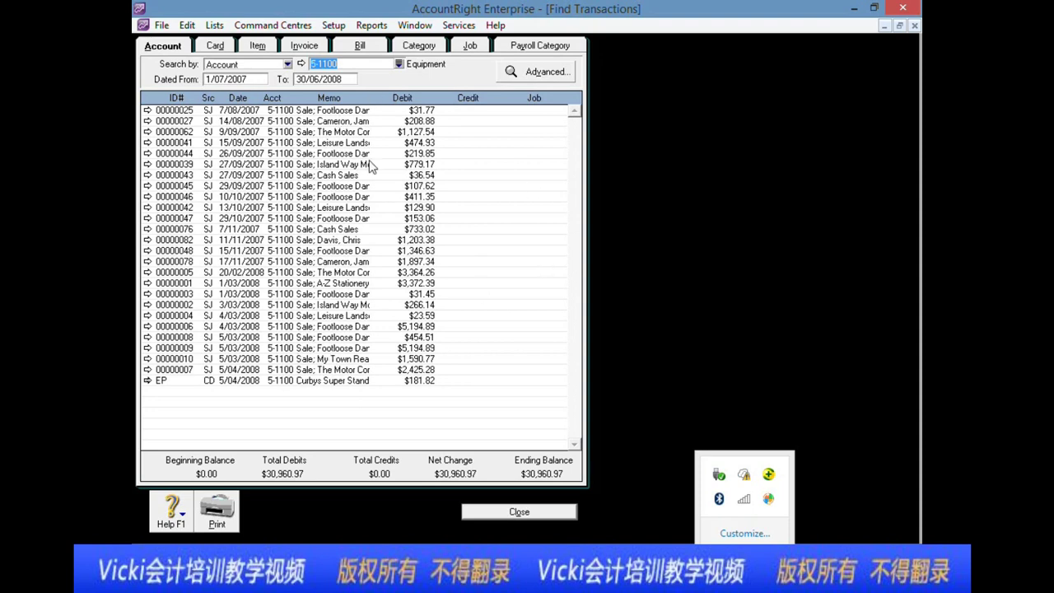
{"action": "left_click", "coordinate": [540, 512]}
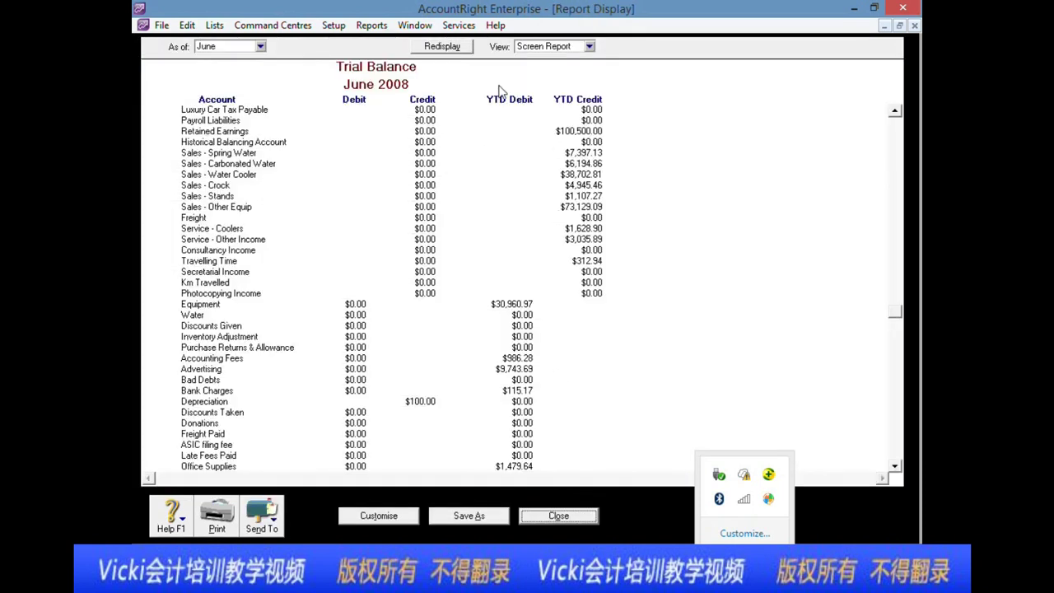
- Switch to the Excel general ledger and review the debit and credit columns from the Citibank Payment Account down to Equipment
{"action": "key", "text": "alt+Tab"}
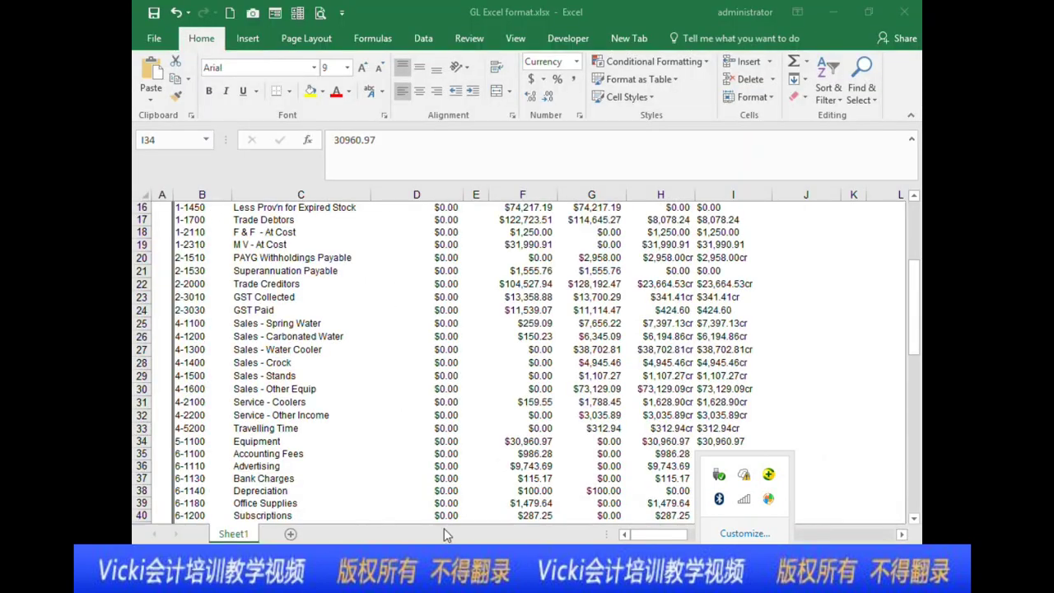
{"action": "left_click", "coordinate": [562, 317]}
{"action": "scroll", "coordinate": [562, 317], "scroll_direction": "up", "scroll_amount": 5}
{"action": "scroll", "coordinate": [562, 316], "scroll_direction": "down", "scroll_amount": 3}
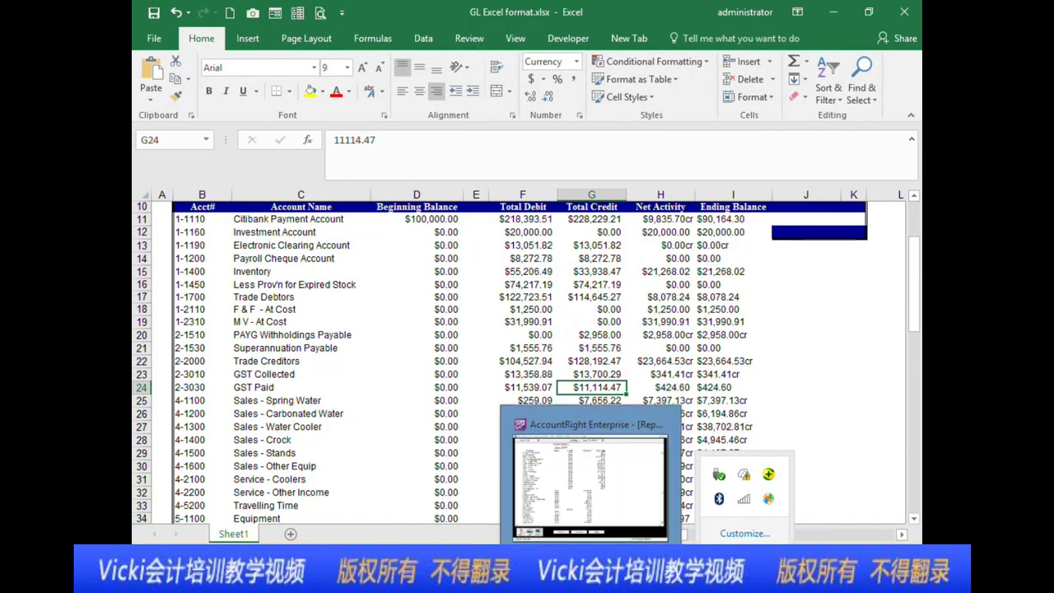
- Compare the Excel general ledger's Beginning Balance column with the AccountRight Trial Balance and return to the workbook
{"action": "left_click", "coordinate": [407, 248]}
{"action": "scroll", "coordinate": [494, 325], "scroll_direction": "up", "scroll_amount": 3}
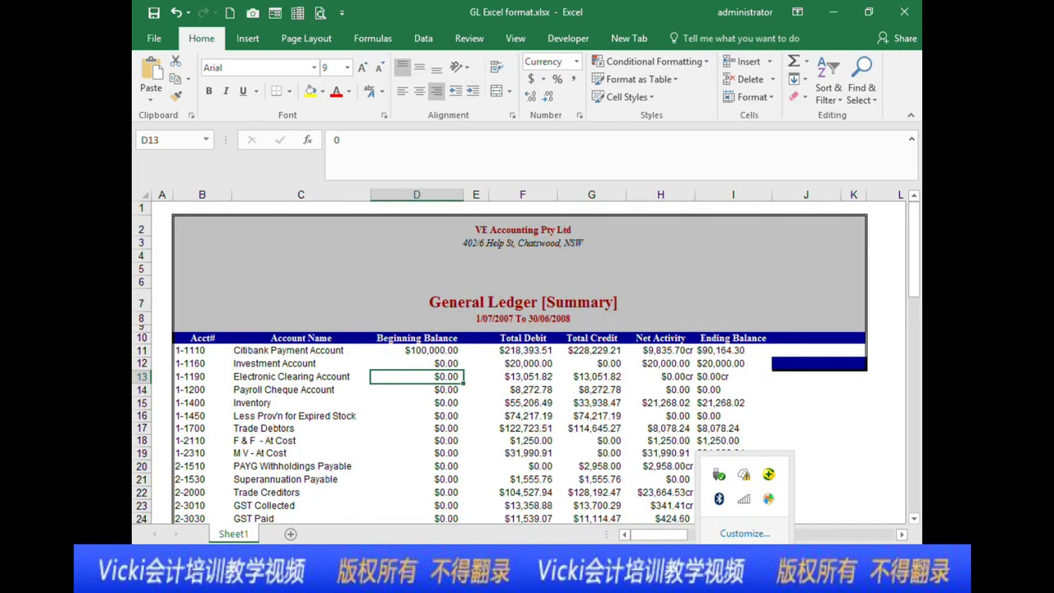
{"action": "key", "text": "alt+Tab"}
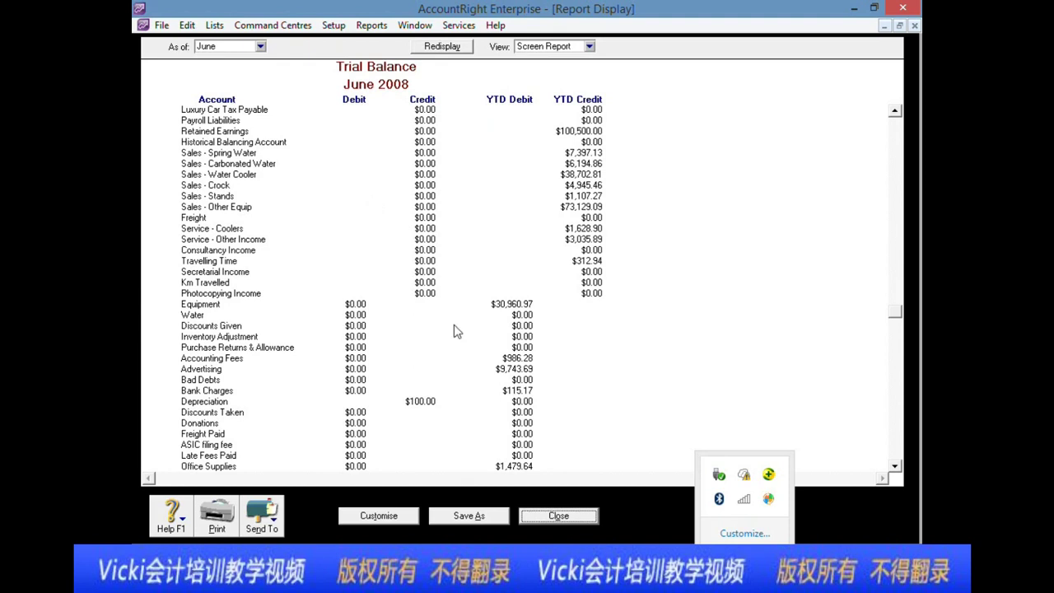
{"action": "key", "text": "alt+Tab"}
- Review the general ledger from Inventory's Total Debit and the Investment Account's Ending Balance down to Bank Charges
{"action": "left_click", "coordinate": [536, 403]}
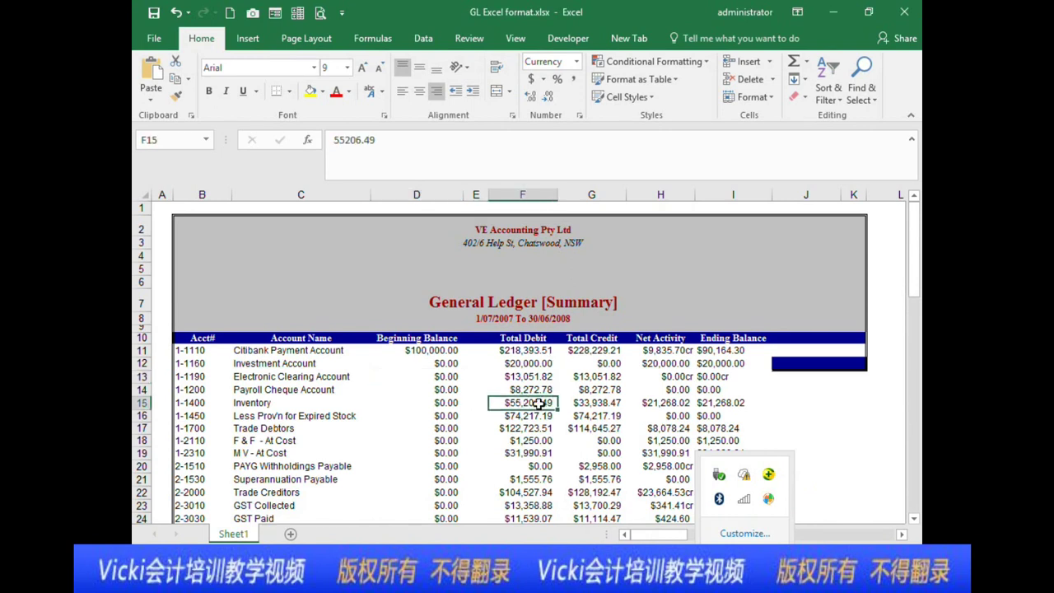
{"action": "scroll", "coordinate": [544, 409], "scroll_direction": "down", "scroll_amount": 3}
{"action": "scroll", "coordinate": [544, 410], "scroll_direction": "up", "scroll_amount": 3}
{"action": "left_click", "coordinate": [739, 363]}
{"action": "scroll", "coordinate": [665, 390], "scroll_direction": "down", "scroll_amount": 4}
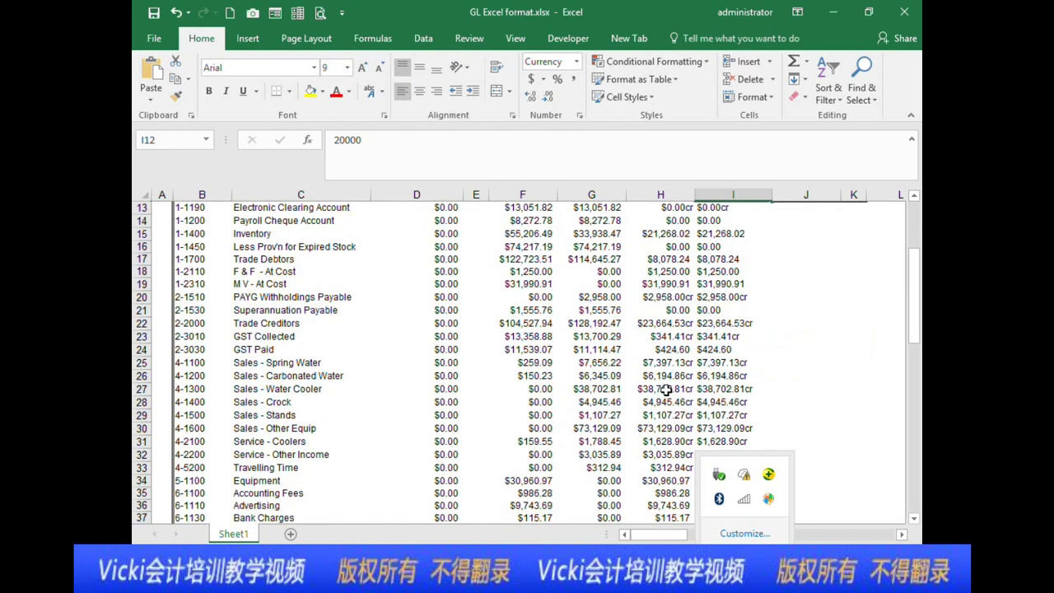
{"action": "scroll", "coordinate": [665, 390], "scroll_direction": "up", "scroll_amount": 4}
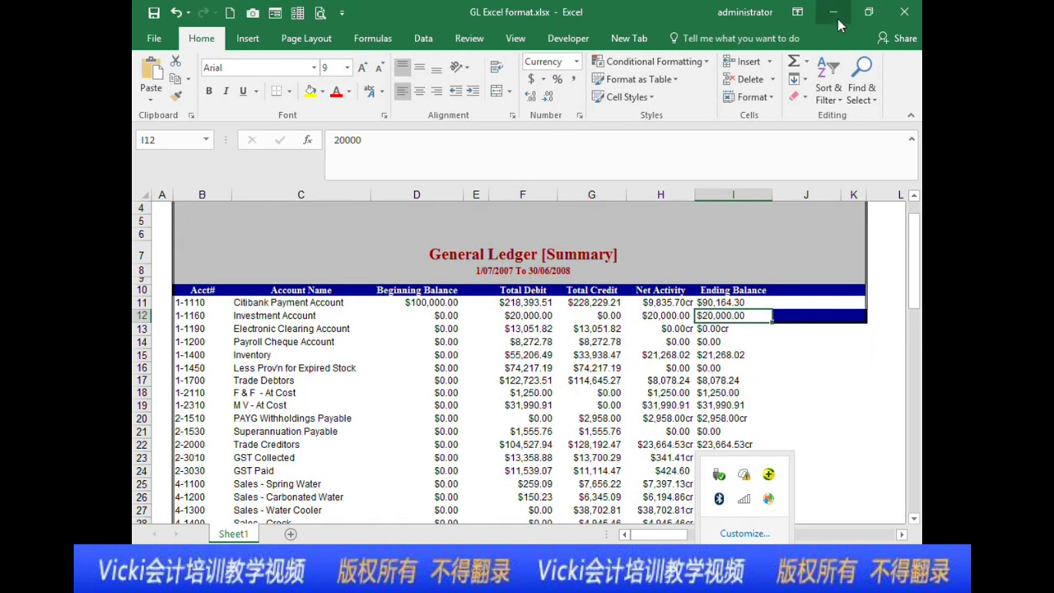
- Switch to the Session 4 presentation in PowerPoint and go through the Cash at Bank and Trade debtors rows of the supporting documentation table
{"action": "left_click", "coordinate": [832, 11]}
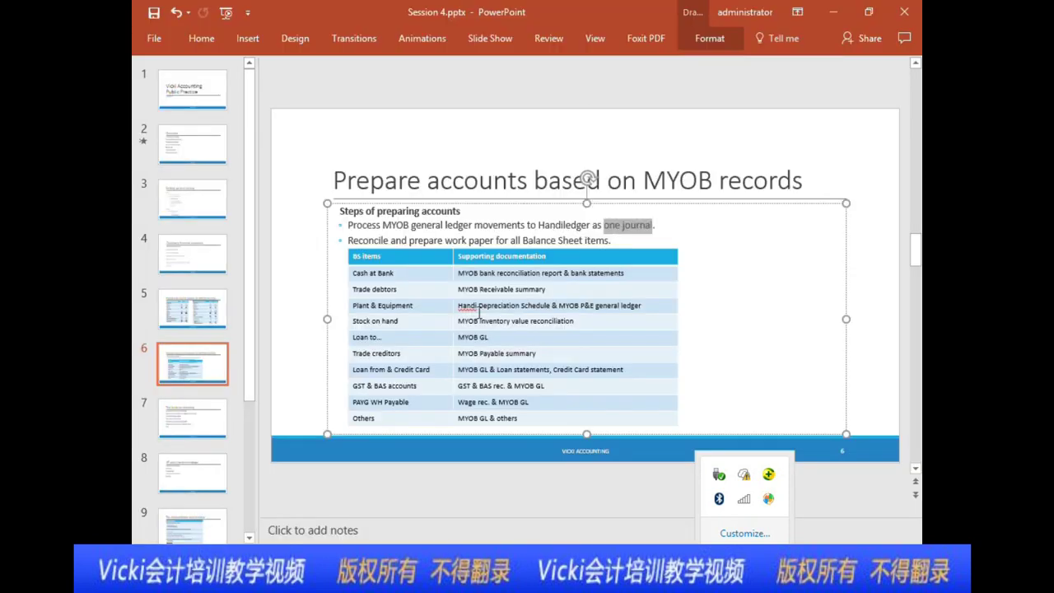
{"action": "left_click", "coordinate": [493, 272]}
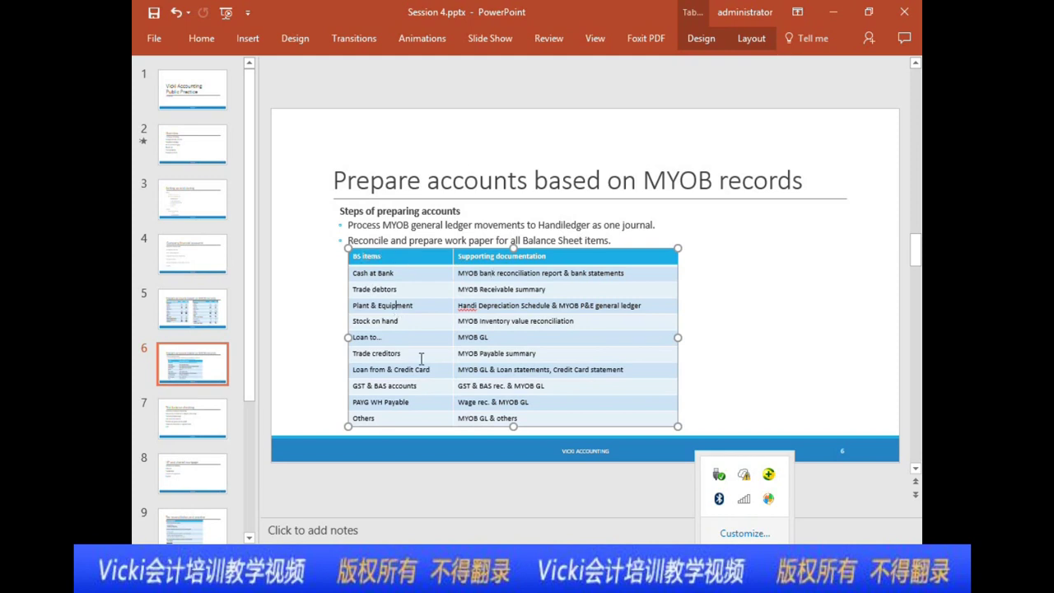
{"action": "left_click", "coordinate": [418, 272]}
{"action": "left_click", "coordinate": [421, 293]}
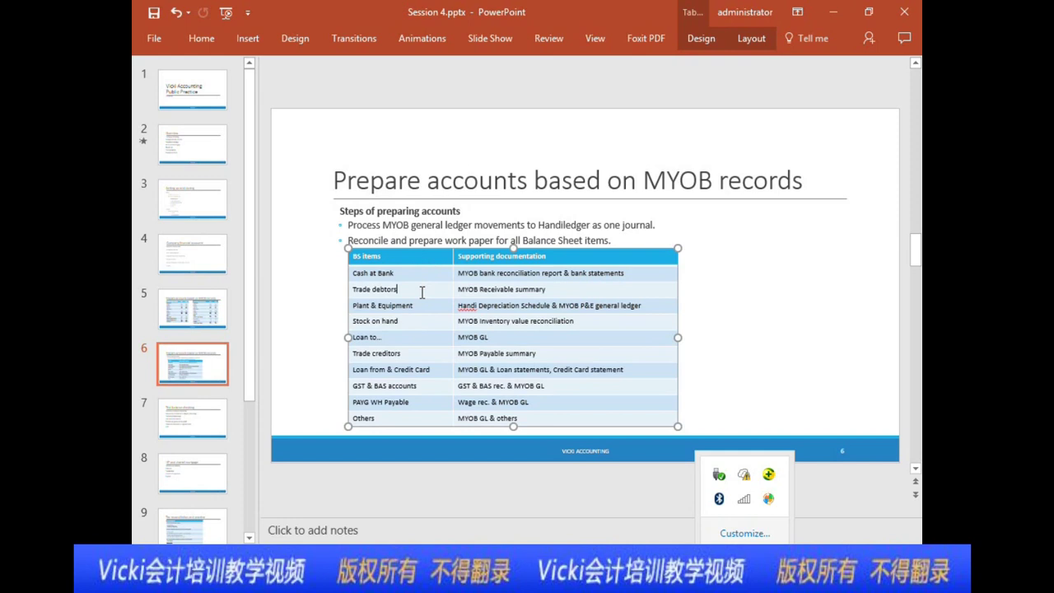
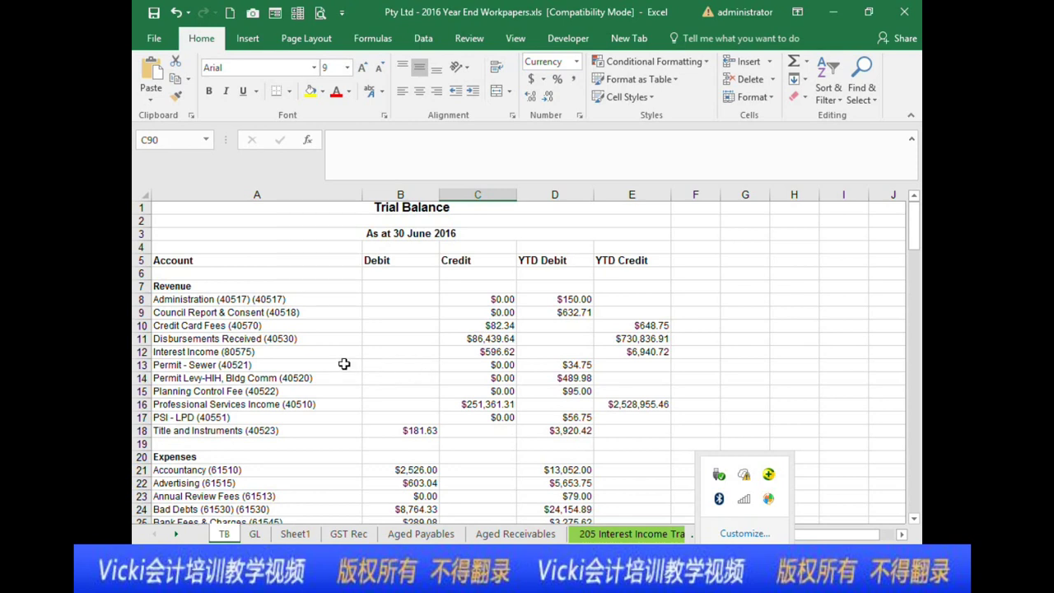
- Examine the Debit and Credit columns of the Trial Balance sheet in the 2016 Year End Workpapers workbook
{"action": "left_click", "coordinate": [568, 326]}
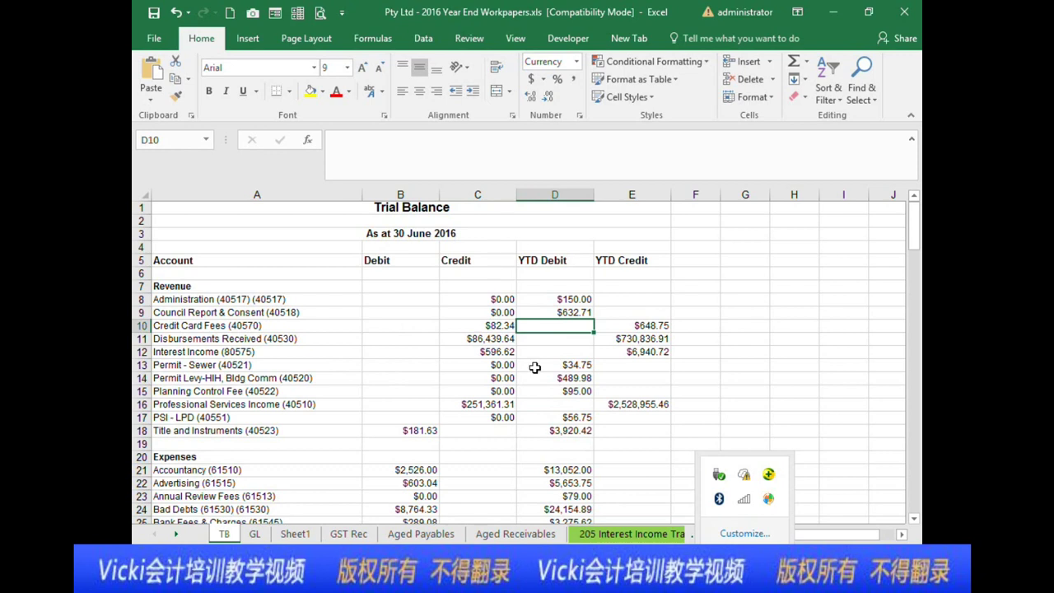
{"action": "left_click_drag", "start_coordinate": [402, 193], "coordinate": [482, 193]}
{"action": "left_click", "coordinate": [449, 293]}
{"action": "left_click", "coordinate": [452, 315]}
{"action": "key", "text": "Down"}
{"action": "key", "text": "Down"}
{"action": "key", "text": "Down"}
{"action": "key", "text": "Down"}
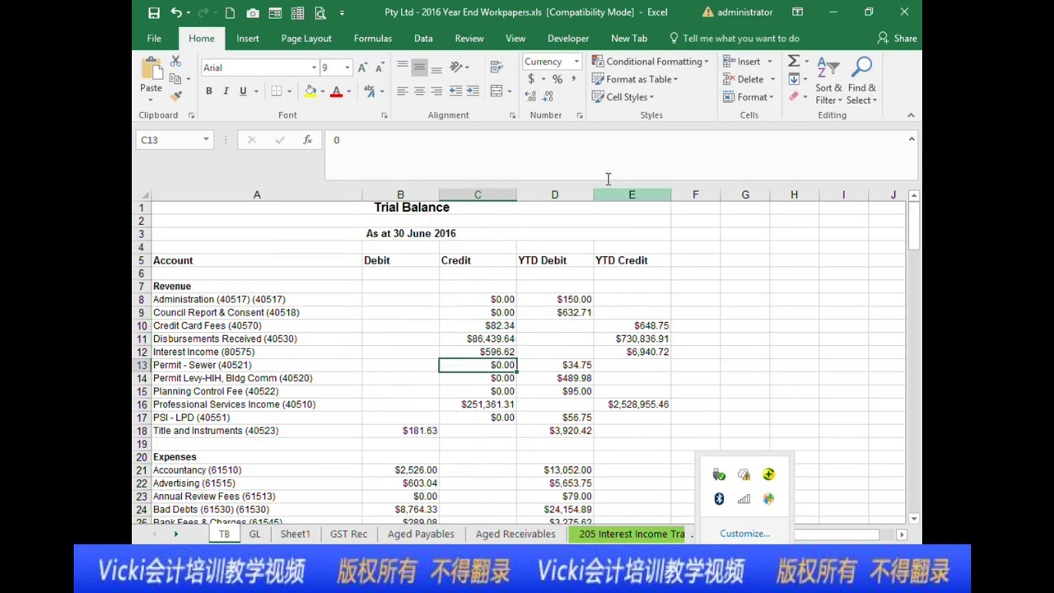
- Examine the YTD Debit and YTD Credit columns of the Trial Balance for the revenue accounts
{"action": "left_click", "coordinate": [562, 194]}
{"action": "left_click_drag", "start_coordinate": [563, 195], "coordinate": [623, 193]}
{"action": "left_click", "coordinate": [574, 324]}
{"action": "left_click", "coordinate": [553, 265]}
{"action": "left_click", "coordinate": [646, 262]}
{"action": "left_click", "coordinate": [639, 330]}
{"action": "left_click", "coordinate": [603, 363]}
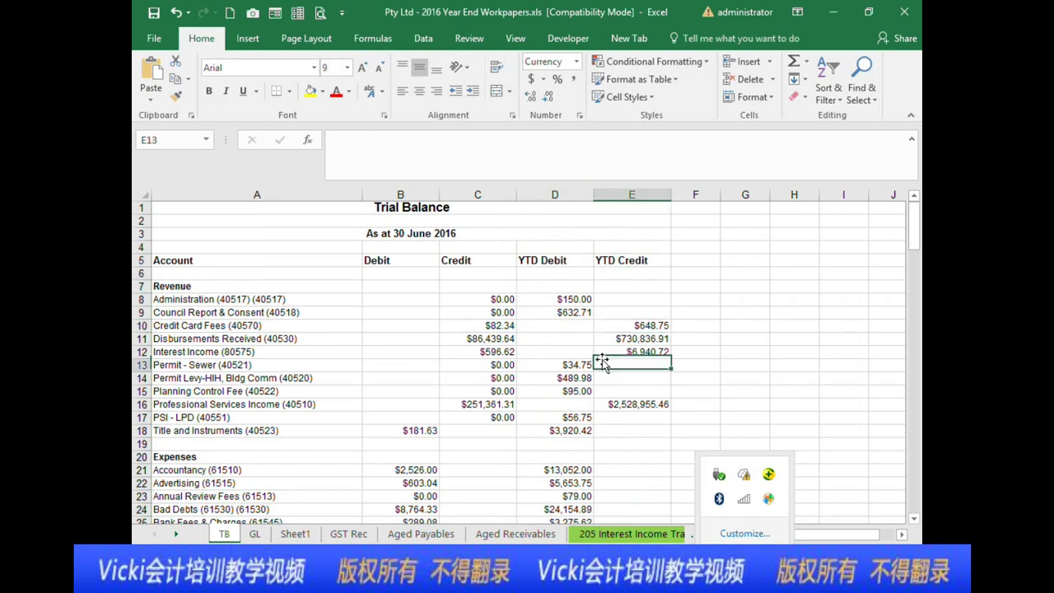
{"action": "scroll", "coordinate": [603, 362], "scroll_direction": "down", "scroll_amount": 1}
{"action": "scroll", "coordinate": [603, 362], "scroll_direction": "up", "scroll_amount": 1}
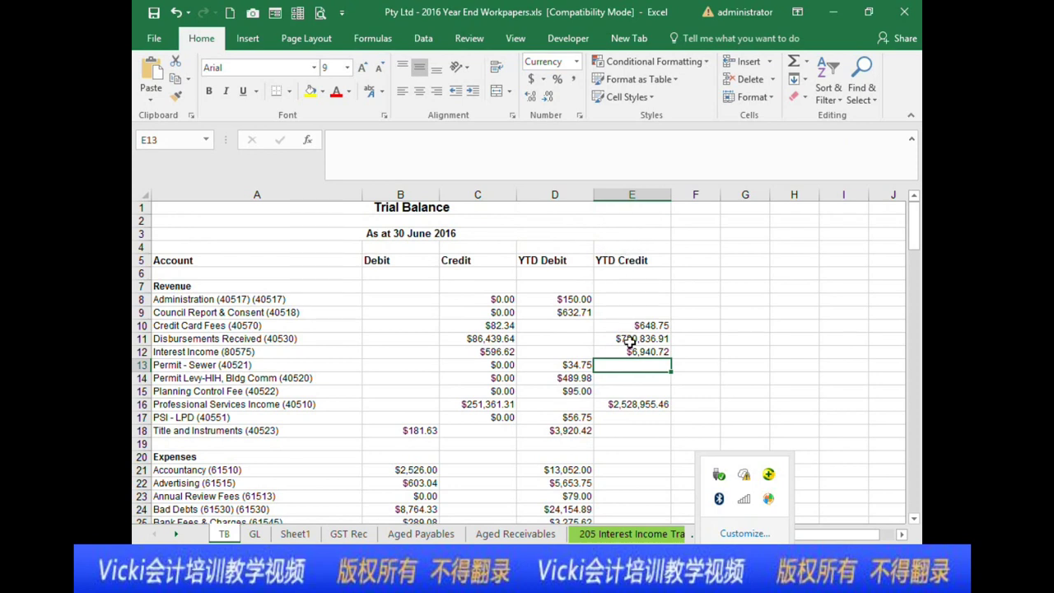
- Check the YTD figures for Disbursements Received and Interest Income, and read through the whole Trial Balance
{"action": "left_click", "coordinate": [578, 339]}
{"action": "left_click", "coordinate": [612, 349]}
{"action": "scroll", "coordinate": [535, 346], "scroll_direction": "down", "scroll_amount": 2}
{"action": "scroll", "coordinate": [536, 347], "scroll_direction": "up", "scroll_amount": 2}
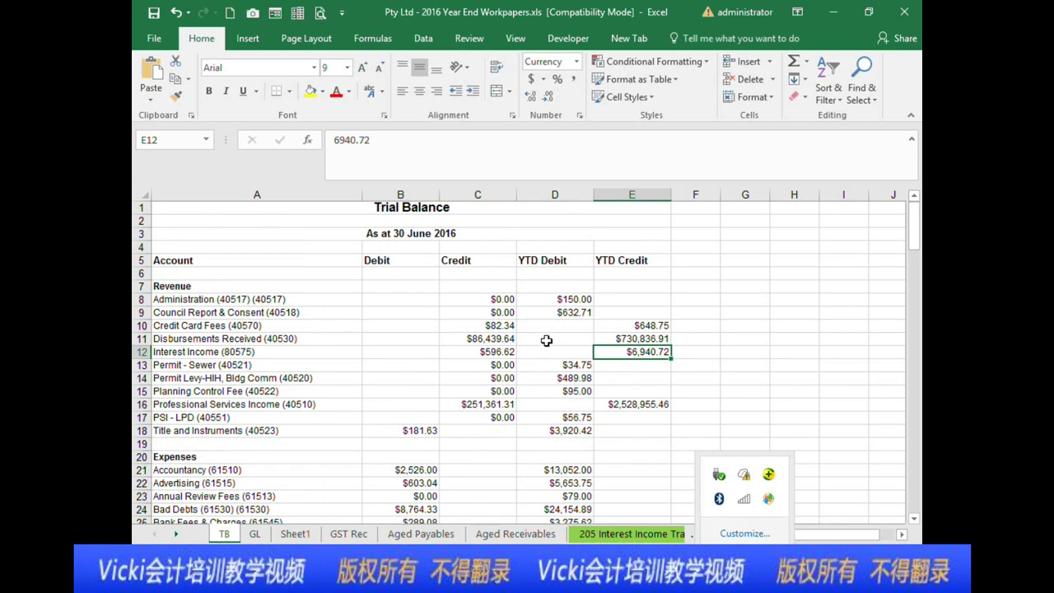
{"action": "scroll", "coordinate": [545, 340], "scroll_direction": "down", "scroll_amount": 1}
{"action": "scroll", "coordinate": [546, 340], "scroll_direction": "up", "scroll_amount": 1}
{"action": "scroll", "coordinate": [551, 354], "scroll_direction": "down", "scroll_amount": 16}
{"action": "scroll", "coordinate": [566, 390], "scroll_direction": "down", "scroll_amount": 5}
{"action": "scroll", "coordinate": [482, 390], "scroll_direction": "up", "scroll_amount": 20}
- Show the General Ledger Summary on the GL sheet and locate its Net Movement column
{"action": "left_click", "coordinate": [255, 535]}
{"action": "left_click", "coordinate": [670, 289]}
{"action": "scroll", "coordinate": [637, 294], "scroll_direction": "up", "scroll_amount": 6}
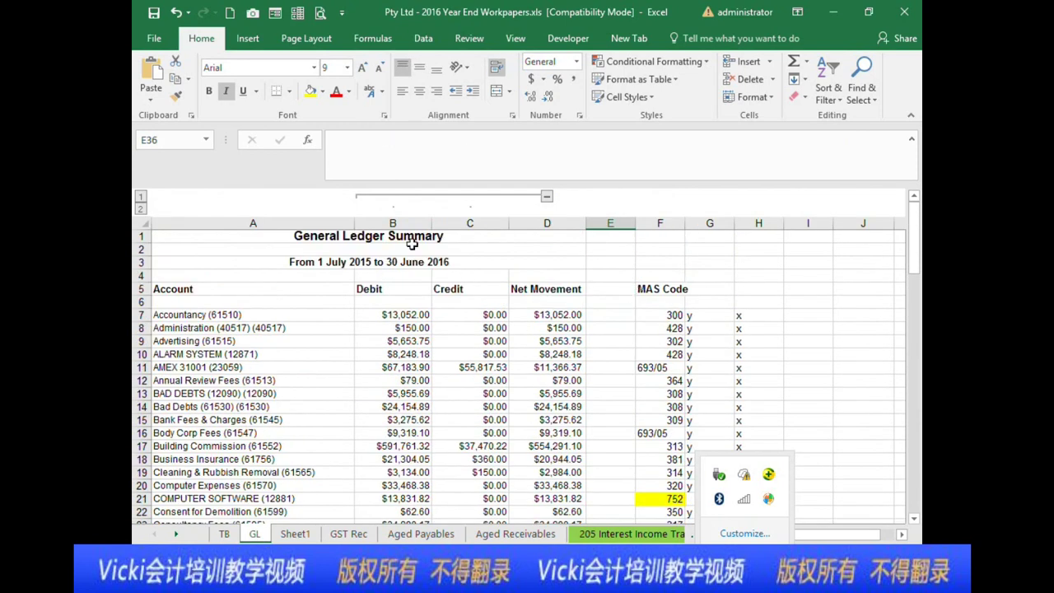
{"action": "left_click", "coordinate": [610, 341]}
{"action": "scroll", "coordinate": [533, 355], "scroll_direction": "down", "scroll_amount": 2}
{"action": "scroll", "coordinate": [533, 355], "scroll_direction": "up", "scroll_amount": 2}
{"action": "left_click", "coordinate": [547, 288]}
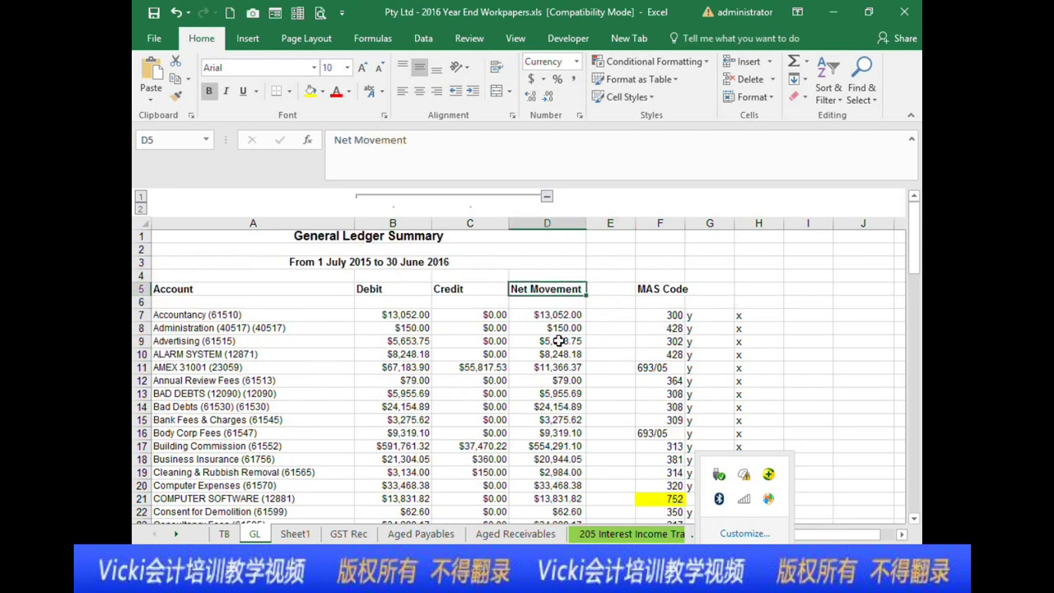
- Locate the matching Net Activity column in the GL Excel format workbook and return to the year-end workpapers
{"action": "mouse_move", "coordinate": [447, 580]}
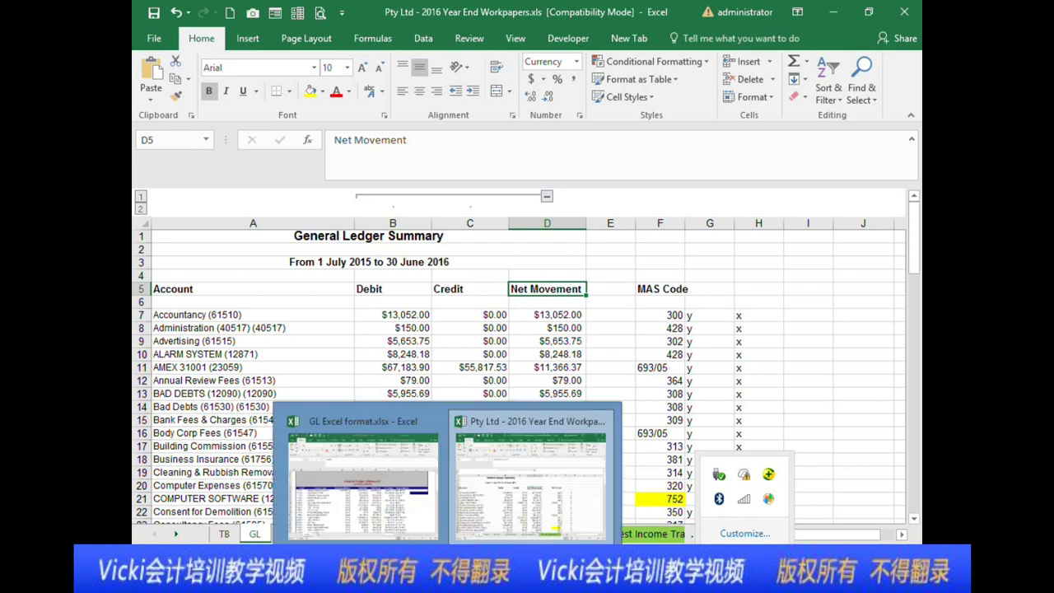
{"action": "left_click", "coordinate": [376, 525]}
{"action": "left_click", "coordinate": [658, 290]}
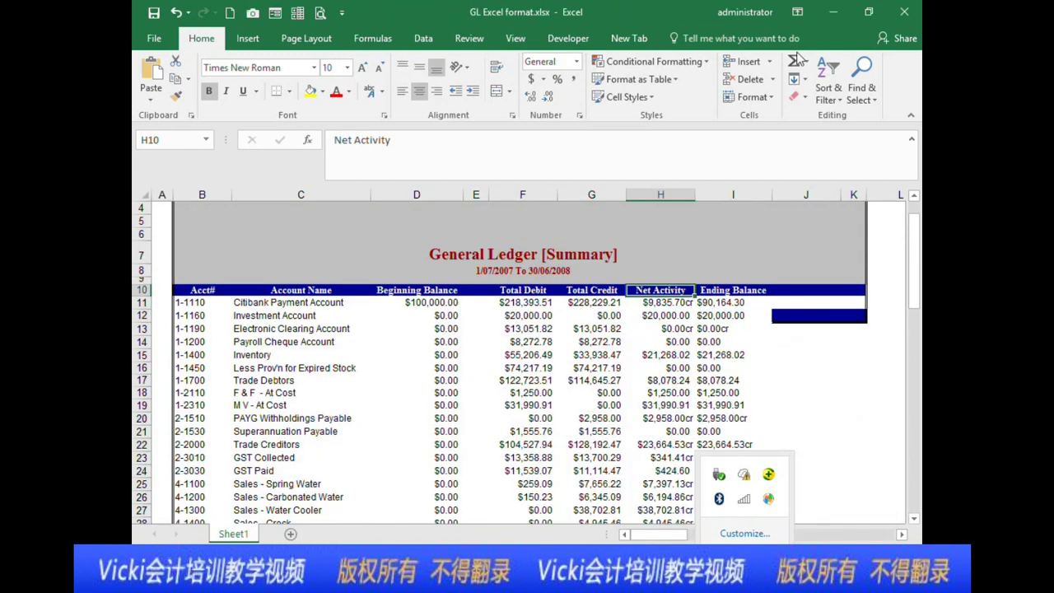
{"action": "left_click", "coordinate": [833, 12]}
- Inspect the Net Movement column, including the Accountancy formula, against the summary's 1 July 2015 to 30 June 2016 period
{"action": "left_click", "coordinate": [539, 333]}
{"action": "left_click", "coordinate": [539, 314]}
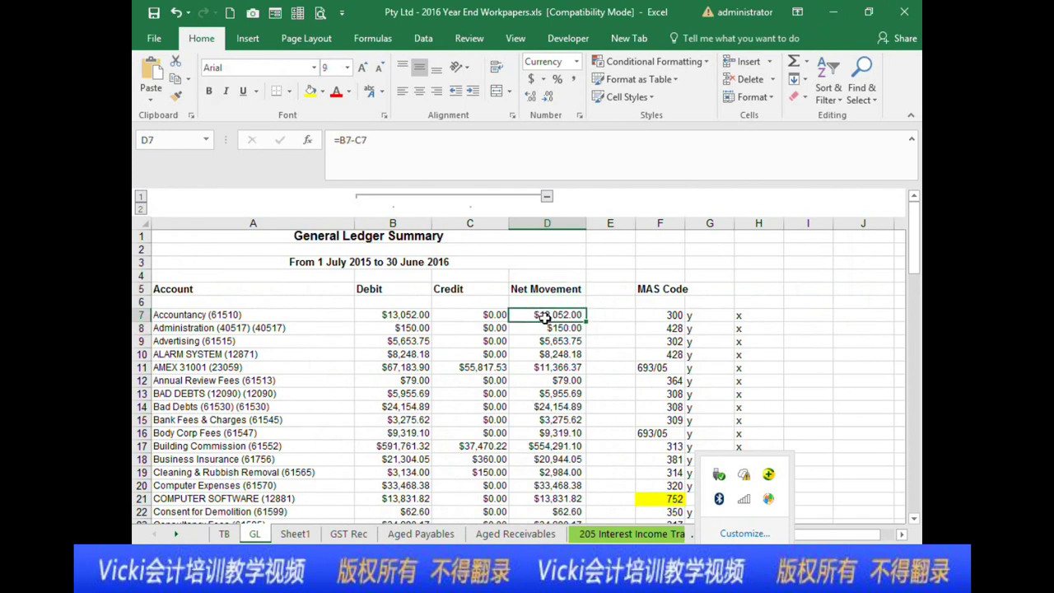
{"action": "left_click", "coordinate": [560, 224]}
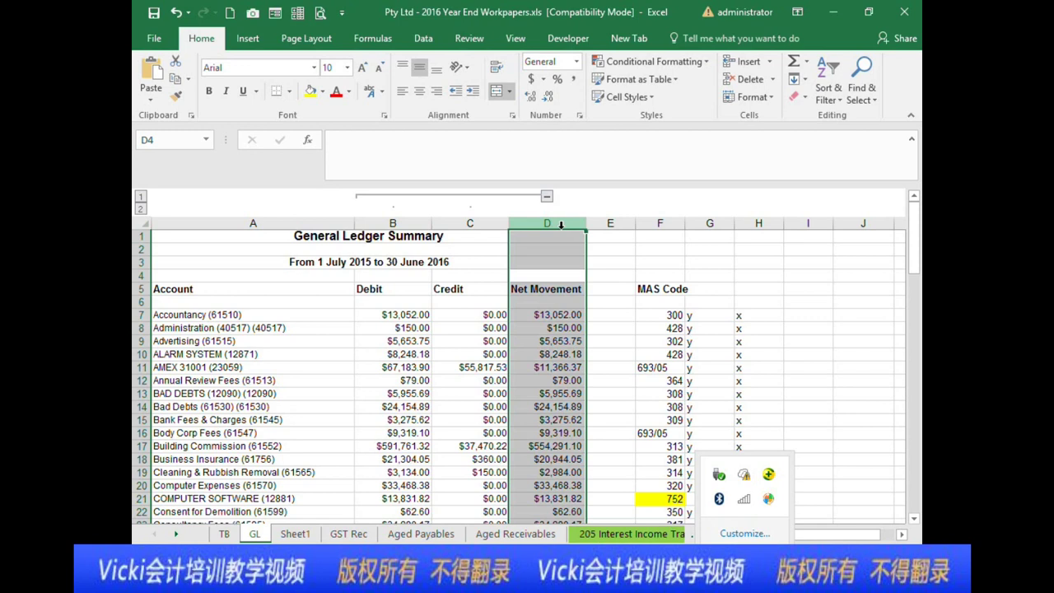
{"action": "left_click", "coordinate": [453, 262]}
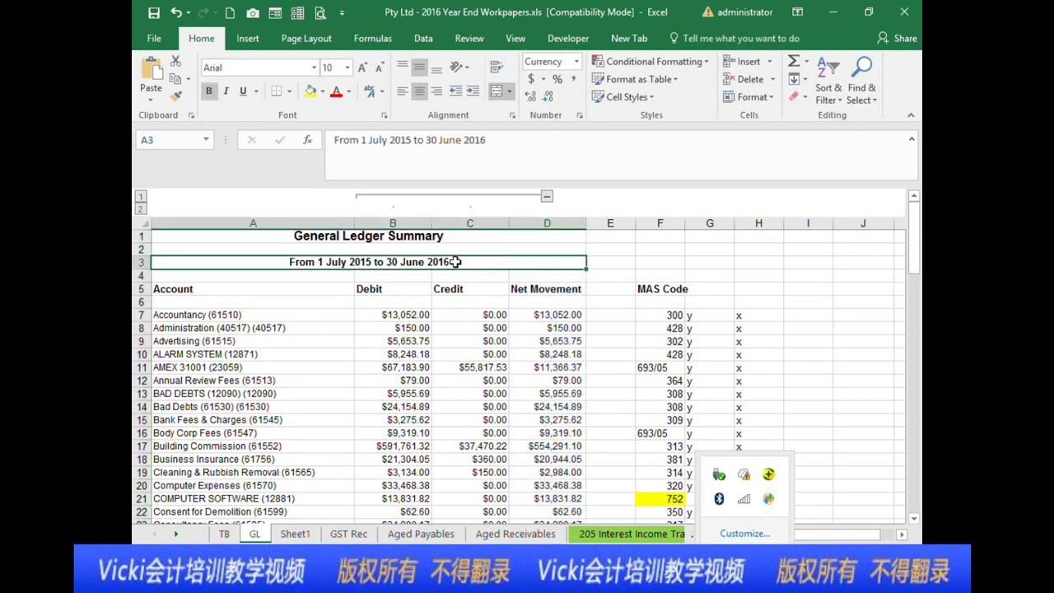
{"action": "left_click", "coordinate": [546, 289]}
{"action": "left_click", "coordinate": [553, 326]}
{"action": "left_click", "coordinate": [568, 315]}
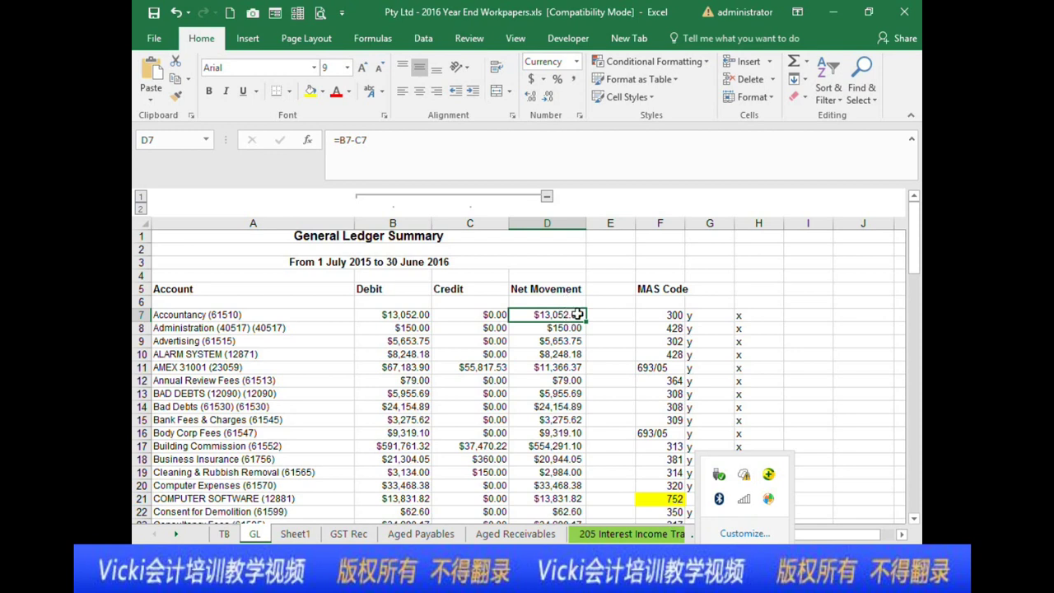
- Read through the net movements of all accounts in the General Ledger Summary
{"action": "scroll", "coordinate": [586, 313], "scroll_direction": "down", "scroll_amount": 1}
{"action": "scroll", "coordinate": [586, 312], "scroll_direction": "up", "scroll_amount": 1}
{"action": "scroll", "coordinate": [581, 345], "scroll_direction": "down", "scroll_amount": 14}
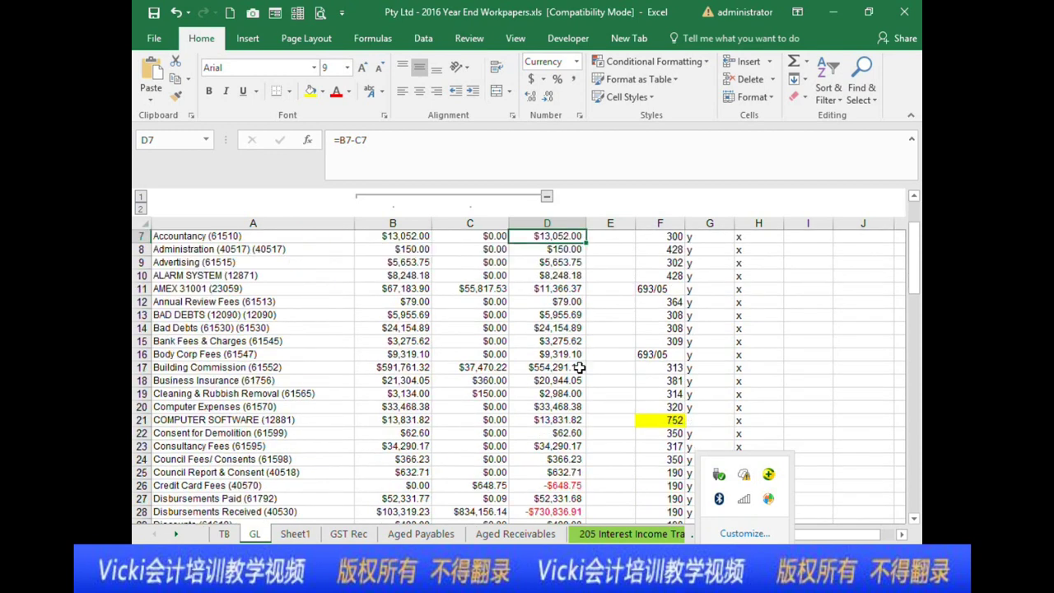
{"action": "scroll", "coordinate": [581, 368], "scroll_direction": "down", "scroll_amount": 1}
{"action": "scroll", "coordinate": [581, 368], "scroll_direction": "up", "scroll_amount": 15}
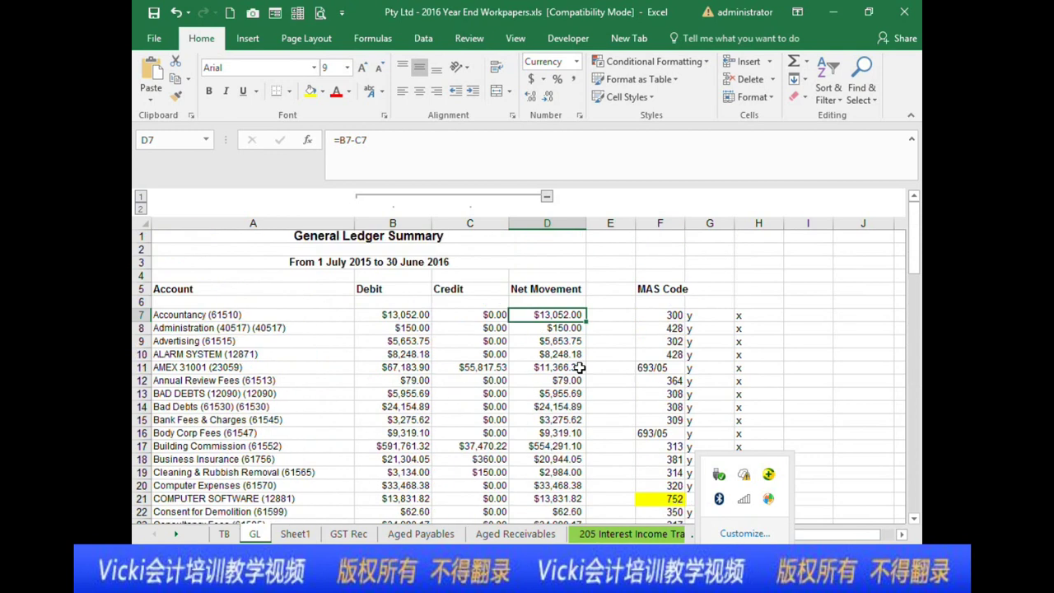
- Examine the MAS Code column of the General Ledger Summary and the code assigned to Accountancy
{"action": "left_click", "coordinate": [670, 223]}
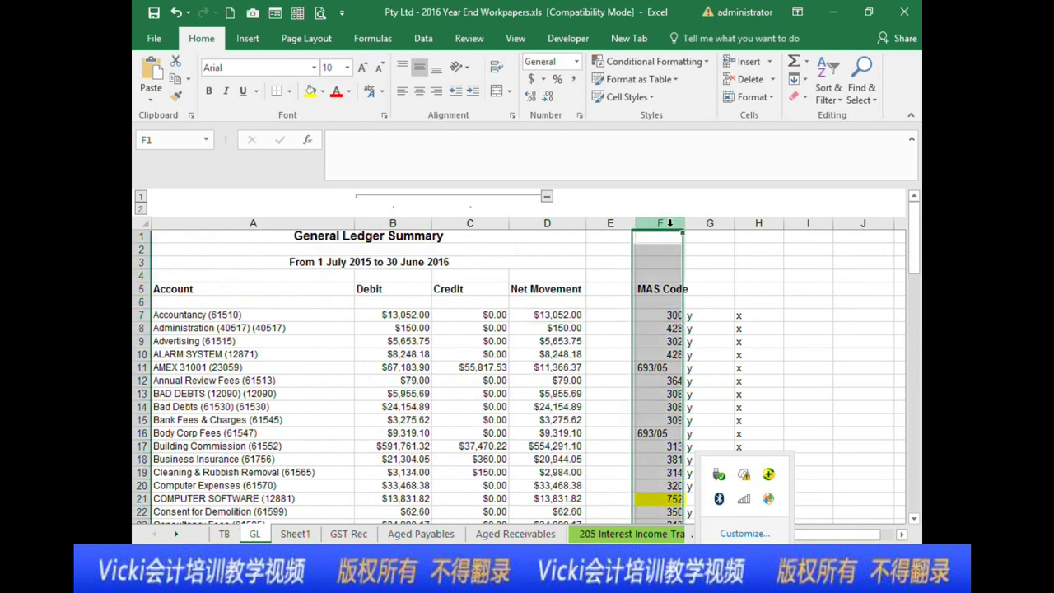
{"action": "left_click", "coordinate": [659, 290]}
{"action": "left_click", "coordinate": [674, 220]}
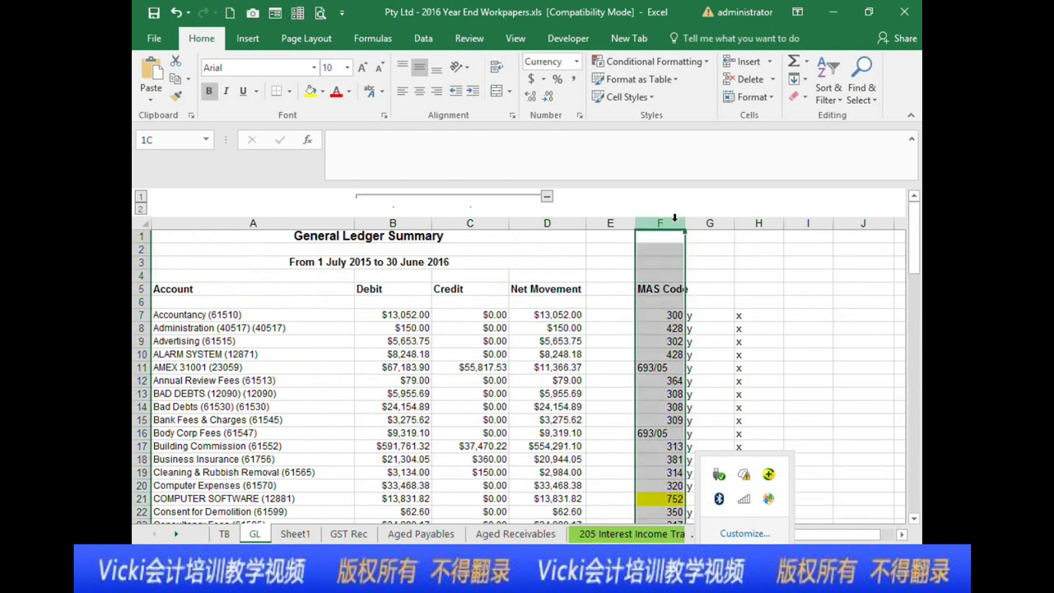
{"action": "left_click", "coordinate": [668, 314]}
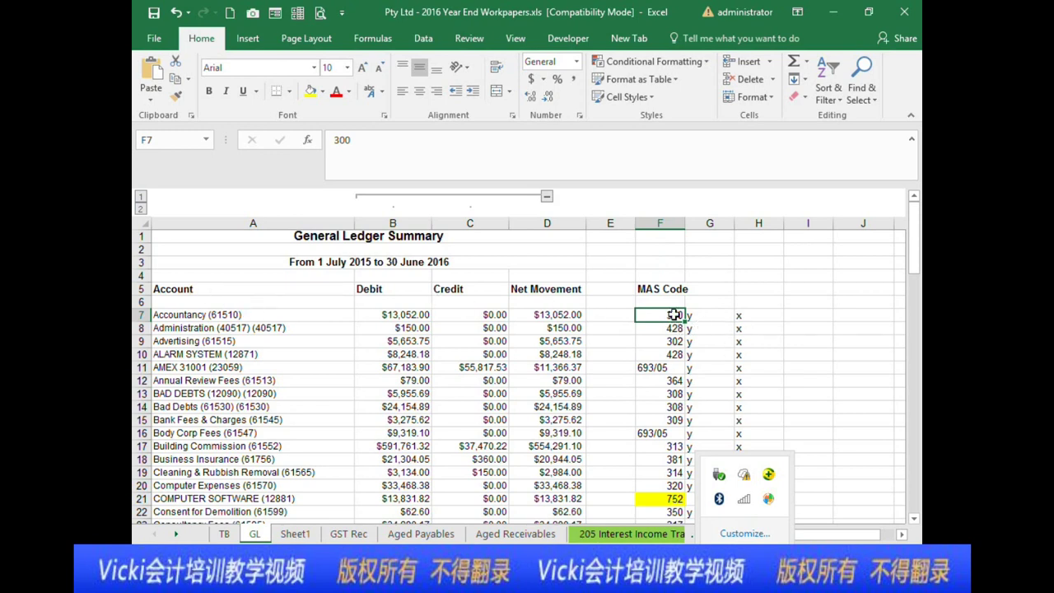
- Inspect the Net Movement formulas for the first accounts in the General Ledger Summary
{"action": "left_click", "coordinate": [550, 302]}
{"action": "left_click", "coordinate": [553, 329]}
{"action": "scroll", "coordinate": [553, 329], "scroll_direction": "down", "scroll_amount": 2}
{"action": "scroll", "coordinate": [568, 321], "scroll_direction": "up", "scroll_amount": 2}
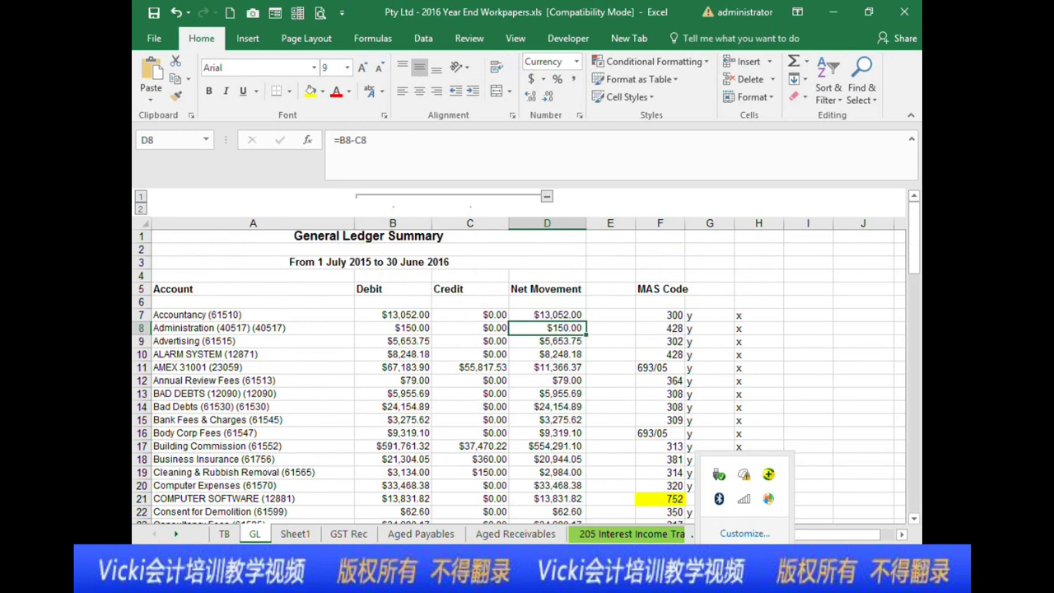
- Open the GST Rec worksheet and show the GST Summary from its beginning
{"action": "left_click", "coordinate": [351, 536]}
{"action": "scroll", "coordinate": [403, 395], "scroll_direction": "up", "scroll_amount": 4}
{"action": "scroll", "coordinate": [391, 432], "scroll_direction": "down", "scroll_amount": 4}
{"action": "left_click", "coordinate": [295, 534]}
{"action": "left_click", "coordinate": [334, 533]}
{"action": "scroll", "coordinate": [611, 306], "scroll_direction": "up", "scroll_amount": 4}
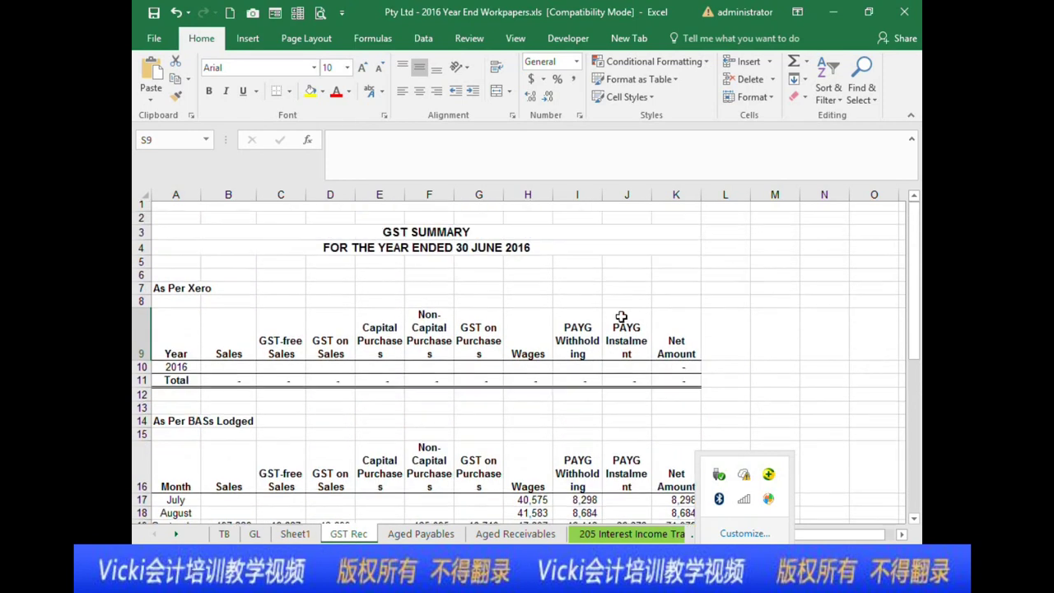
- Look over the layout of the As Per Xero and As Per BASs Lodged tables in the GST Summary
{"action": "scroll", "coordinate": [636, 262], "scroll_direction": "down", "scroll_amount": 1}
{"action": "scroll", "coordinate": [576, 305], "scroll_direction": "up", "scroll_amount": 1}
{"action": "scroll", "coordinate": [506, 350], "scroll_direction": "down", "scroll_amount": 3}
{"action": "scroll", "coordinate": [506, 350], "scroll_direction": "down", "scroll_amount": 1}
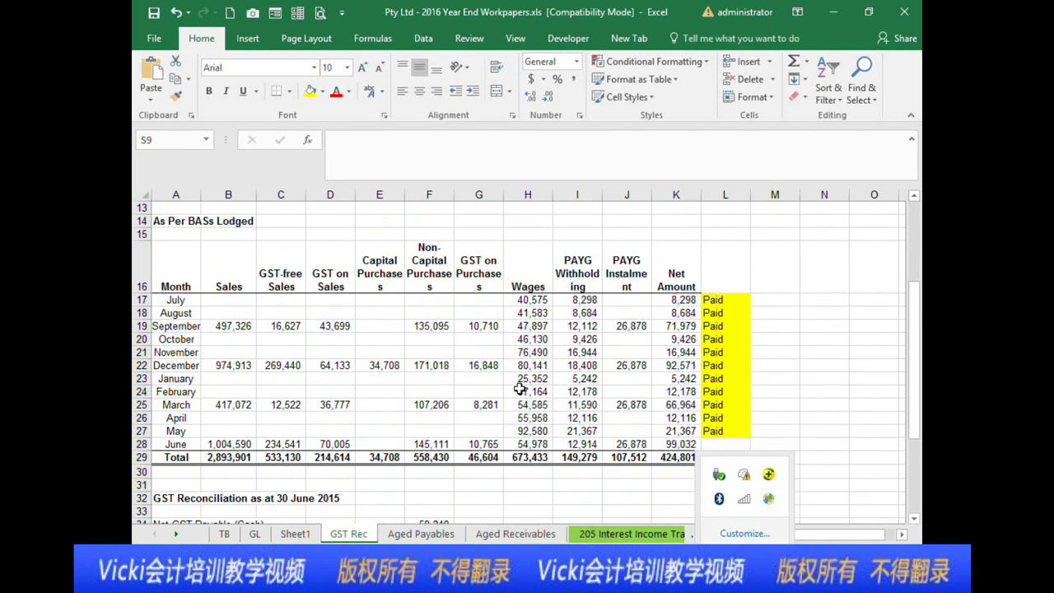
{"action": "scroll", "coordinate": [405, 393], "scroll_direction": "up", "scroll_amount": 4}
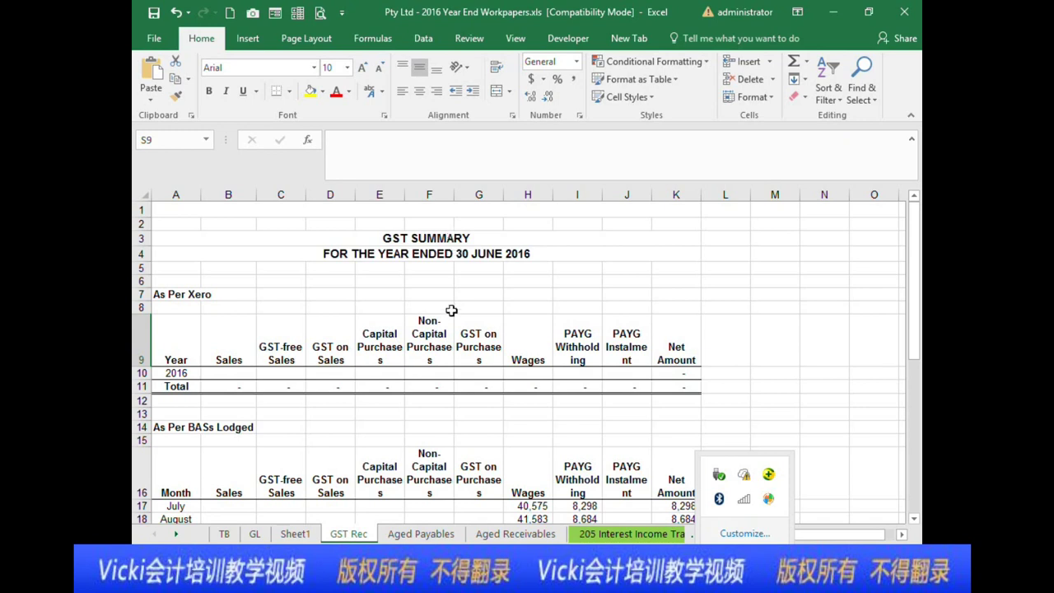
{"action": "scroll", "coordinate": [451, 311], "scroll_direction": "down", "scroll_amount": 2}
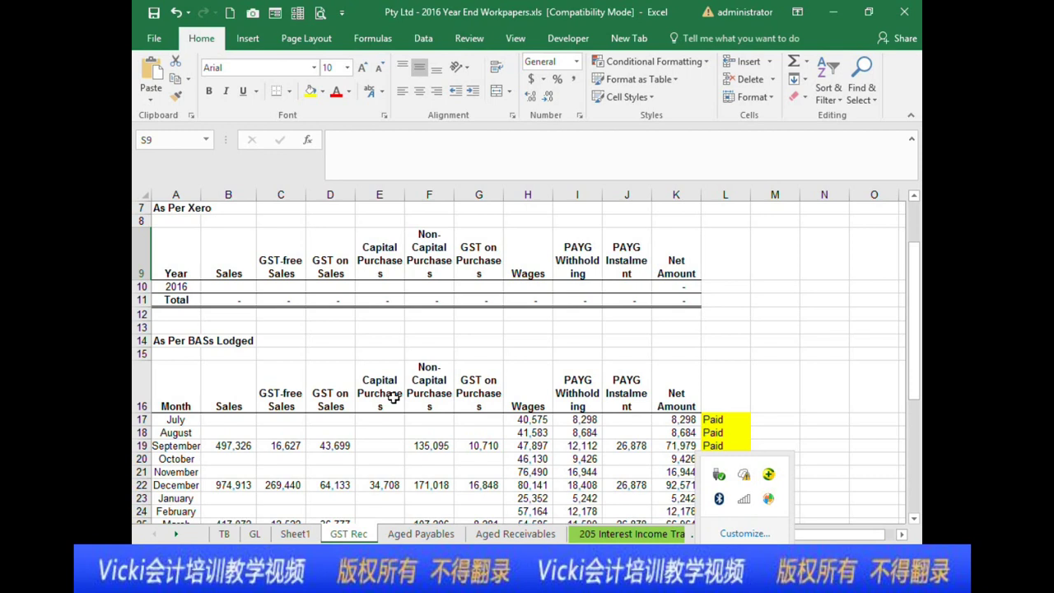
{"action": "scroll", "coordinate": [422, 386], "scroll_direction": "down", "scroll_amount": 1}
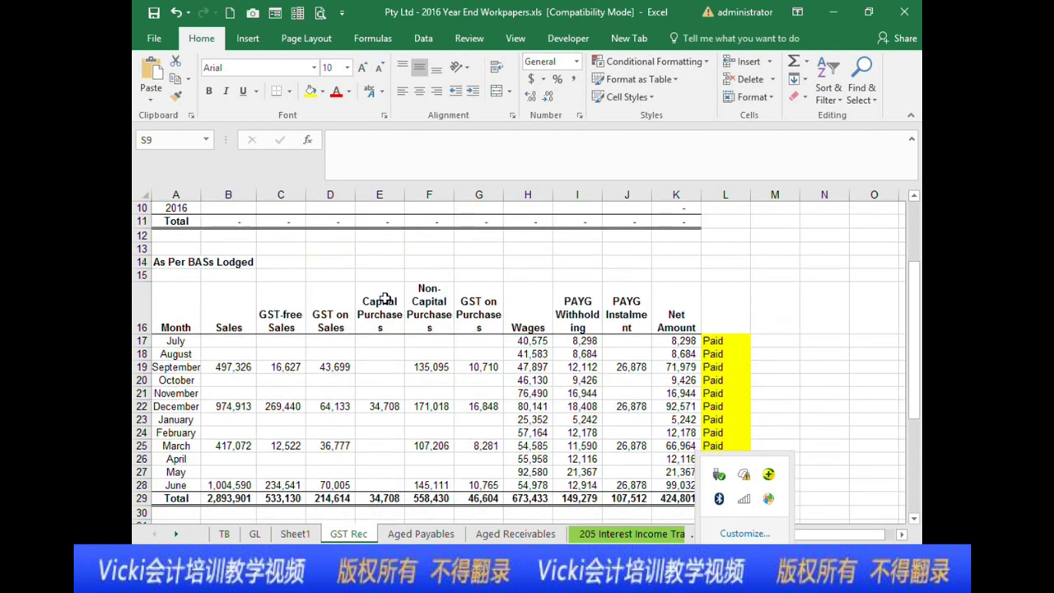
{"action": "scroll", "coordinate": [374, 321], "scroll_direction": "up", "scroll_amount": 2}
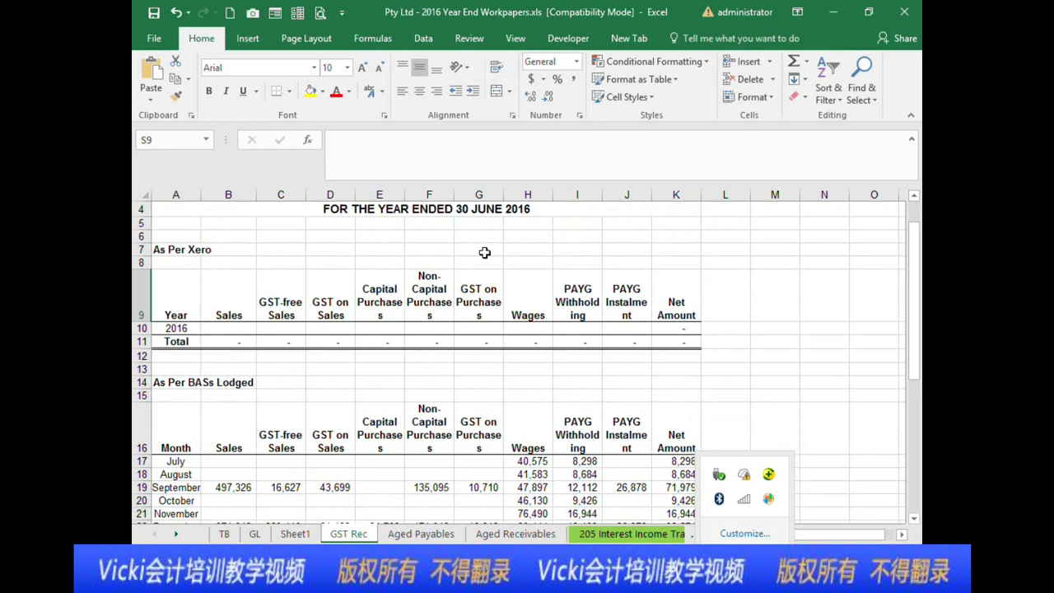
{"action": "scroll", "coordinate": [411, 318], "scroll_direction": "up", "scroll_amount": 1}
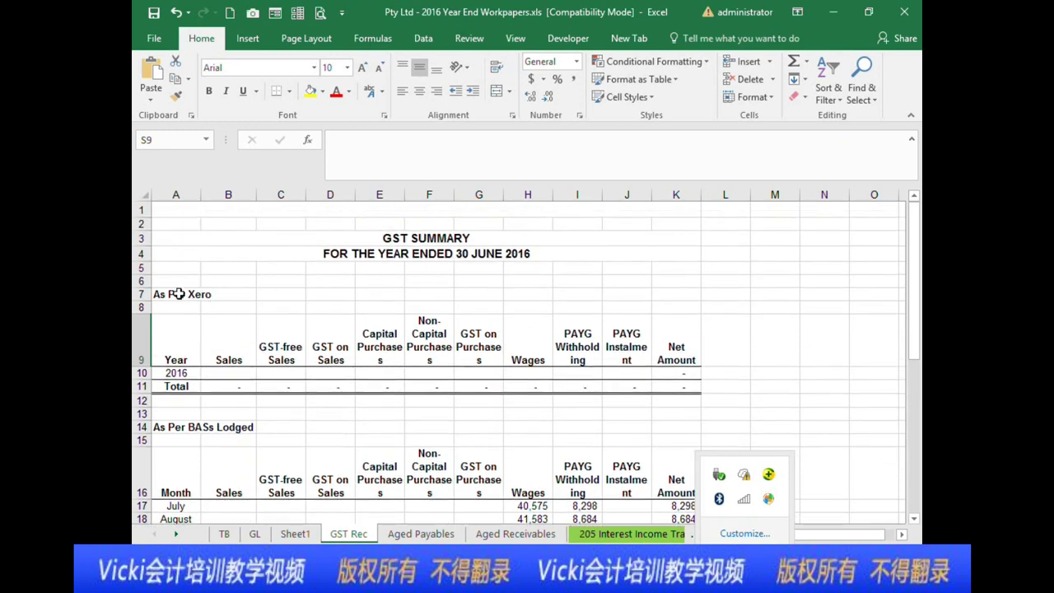
- Examine the As Per Xero heading, its Sales column and the GST on Sales cell for 2016
{"action": "left_click_drag", "start_coordinate": [178, 294], "coordinate": [386, 293]}
{"action": "left_click", "coordinate": [330, 372]}
{"action": "left_click", "coordinate": [223, 357]}
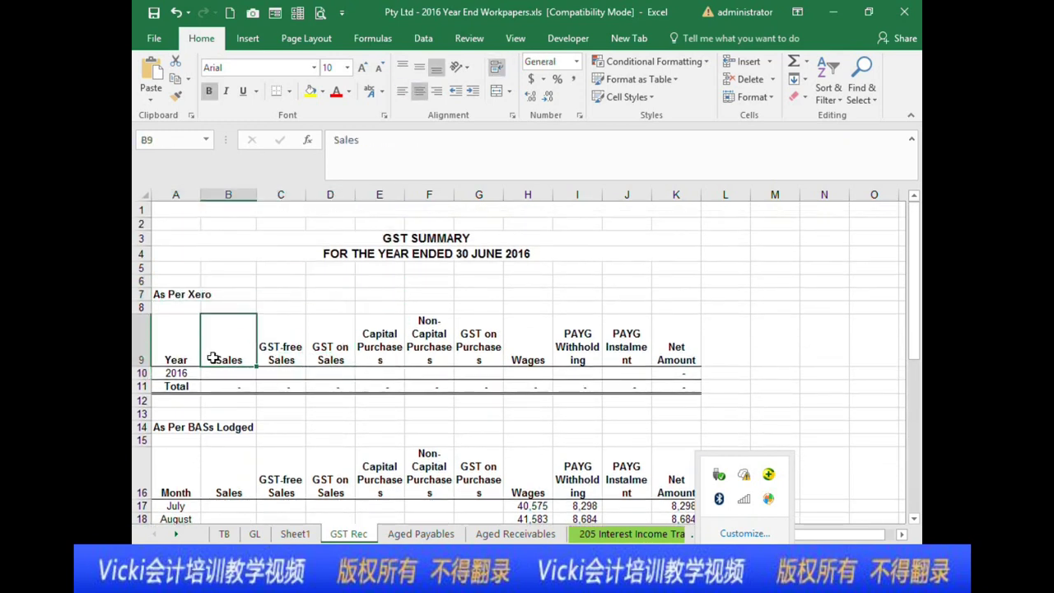
{"action": "left_click", "coordinate": [311, 372]}
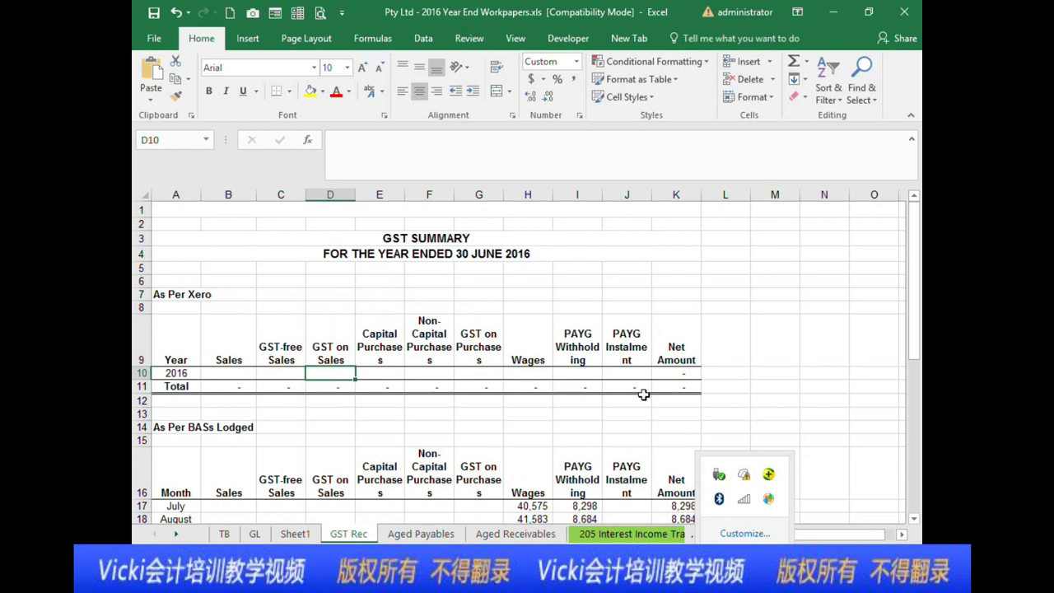
- Compare the As Per BASs Lodged table with the As Per Xero headings and its GST on Sales total
{"action": "scroll", "coordinate": [371, 340], "scroll_direction": "down", "scroll_amount": 3}
{"action": "left_click", "coordinate": [189, 265]}
{"action": "left_click", "coordinate": [334, 346]}
{"action": "scroll", "coordinate": [333, 346], "scroll_direction": "up", "scroll_amount": 2}
{"action": "left_click", "coordinate": [195, 248]}
{"action": "left_click", "coordinate": [329, 306]}
{"action": "left_click", "coordinate": [377, 306]}
{"action": "left_click", "coordinate": [329, 341]}
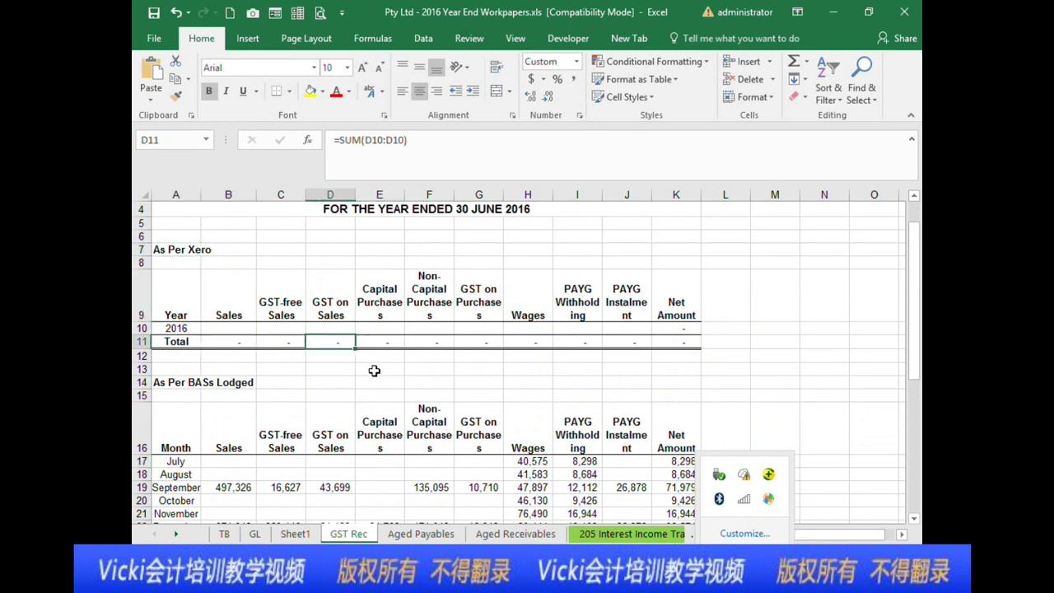
{"action": "left_click", "coordinate": [374, 371]}
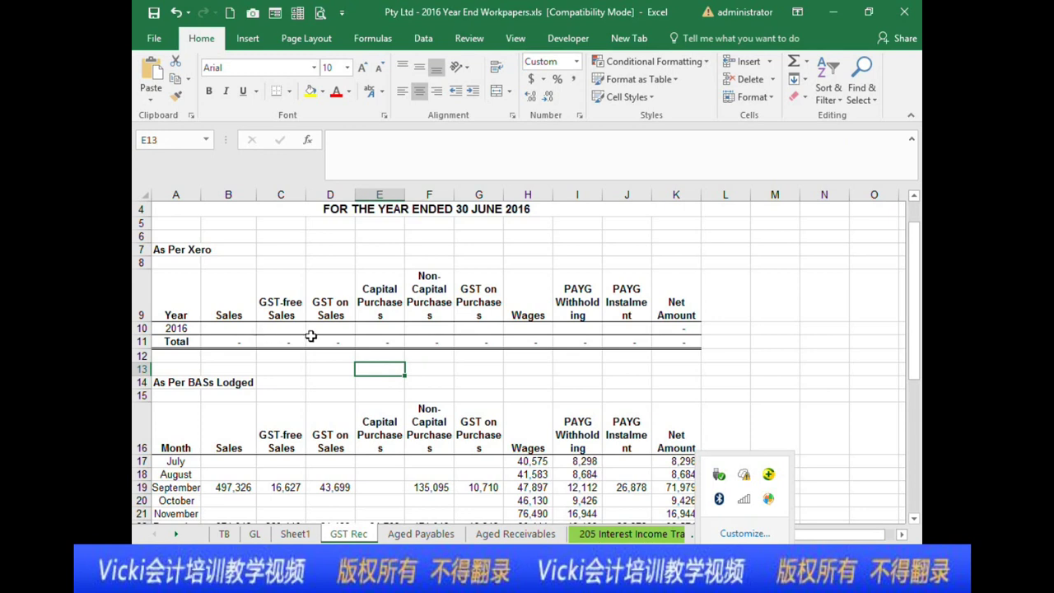
- View the GST Reconciliation section, and check the Wages and PAYG Instalment totals in the As Per Xero table
{"action": "scroll", "coordinate": [243, 337], "scroll_direction": "down", "scroll_amount": 6}
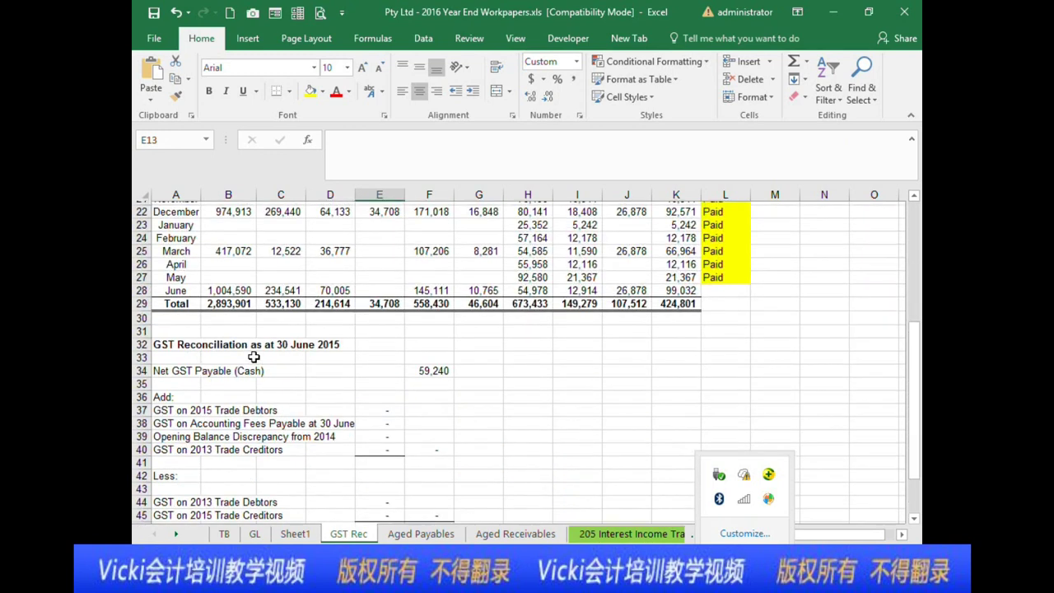
{"action": "scroll", "coordinate": [253, 357], "scroll_direction": "up", "scroll_amount": 6}
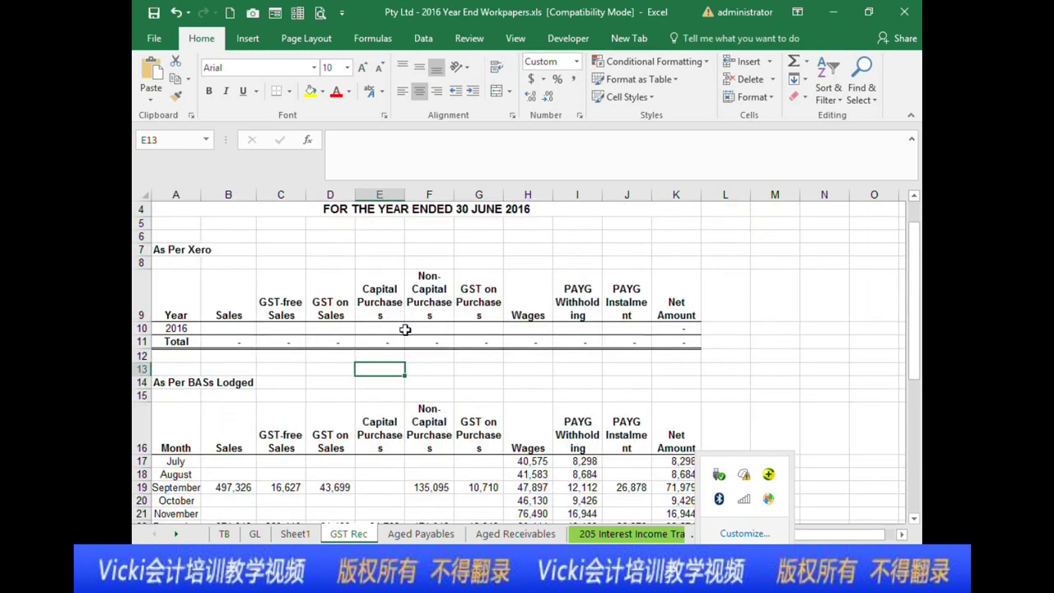
{"action": "left_click", "coordinate": [535, 340]}
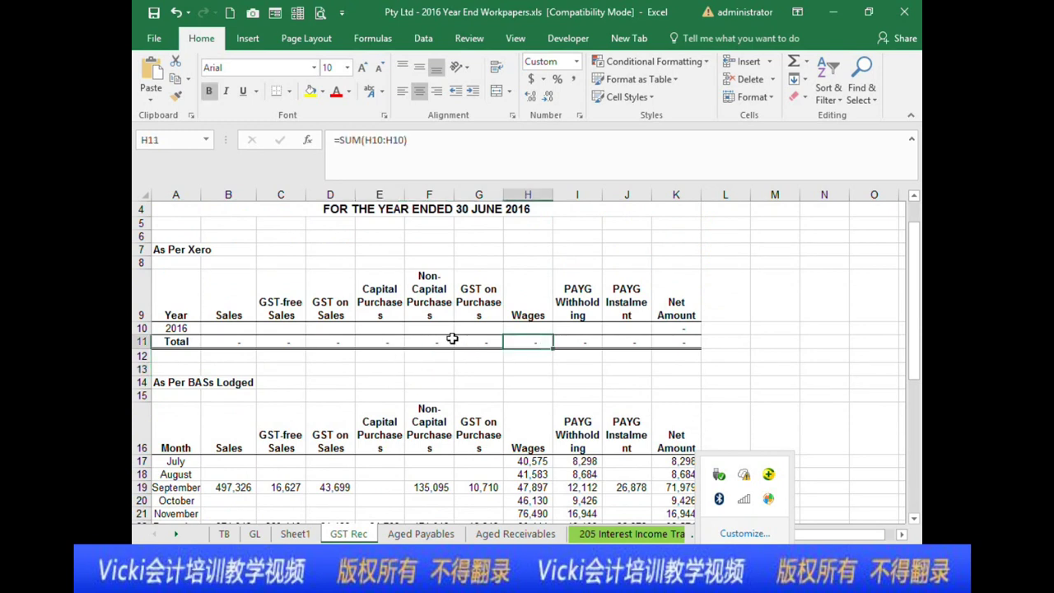
{"action": "left_click", "coordinate": [311, 327]}
{"action": "left_click", "coordinate": [606, 341]}
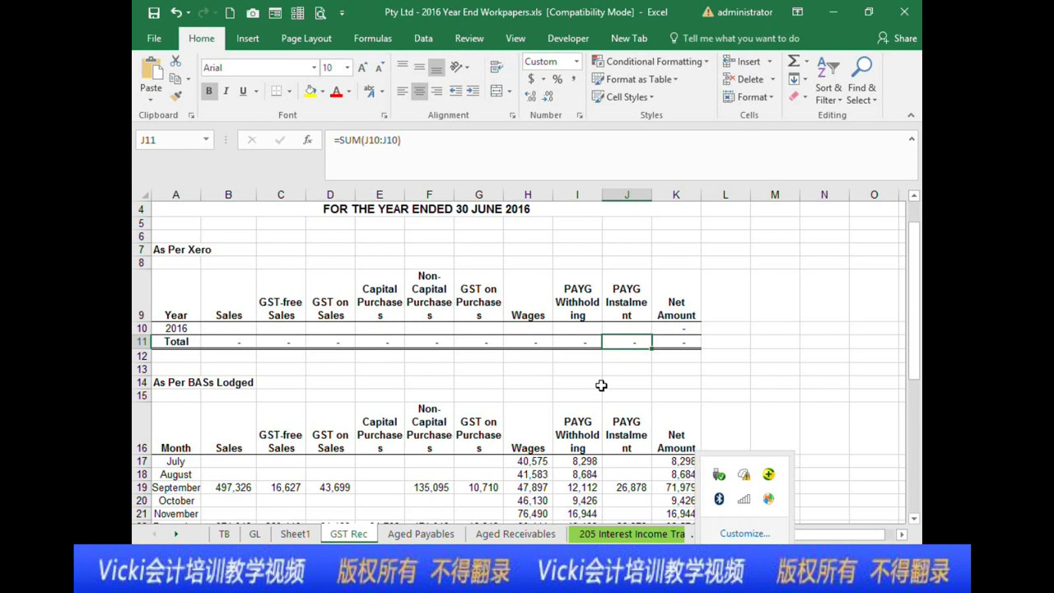
- Go through the months from July to June in the As Per BASs Lodged table
{"action": "scroll", "coordinate": [601, 385], "scroll_direction": "down", "scroll_amount": 2}
{"action": "left_click", "coordinate": [175, 340]}
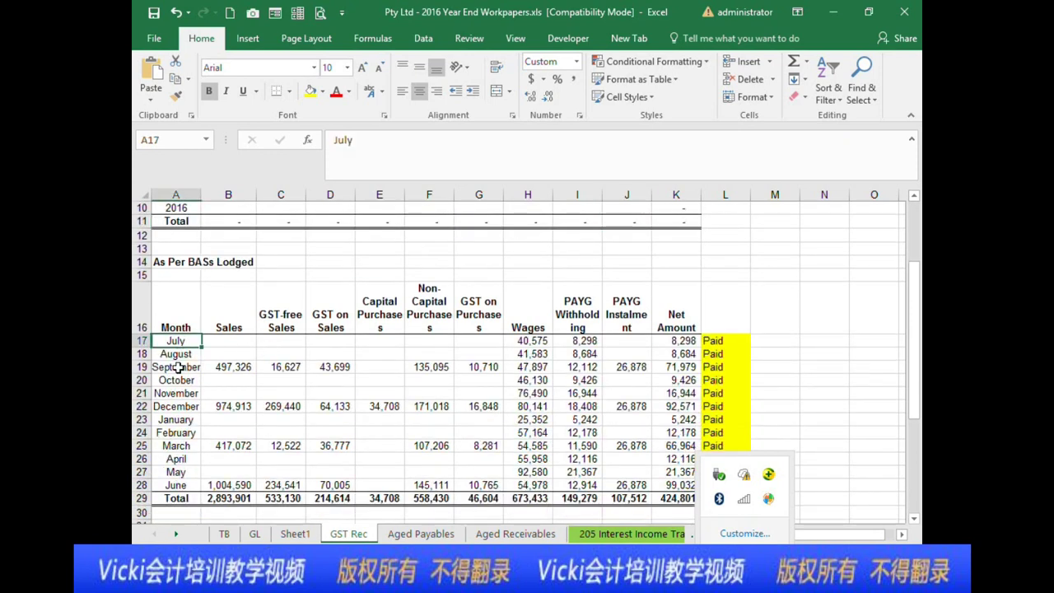
{"action": "left_click_drag", "start_coordinate": [178, 367], "coordinate": [176, 496]}
{"action": "left_click", "coordinate": [273, 392]}
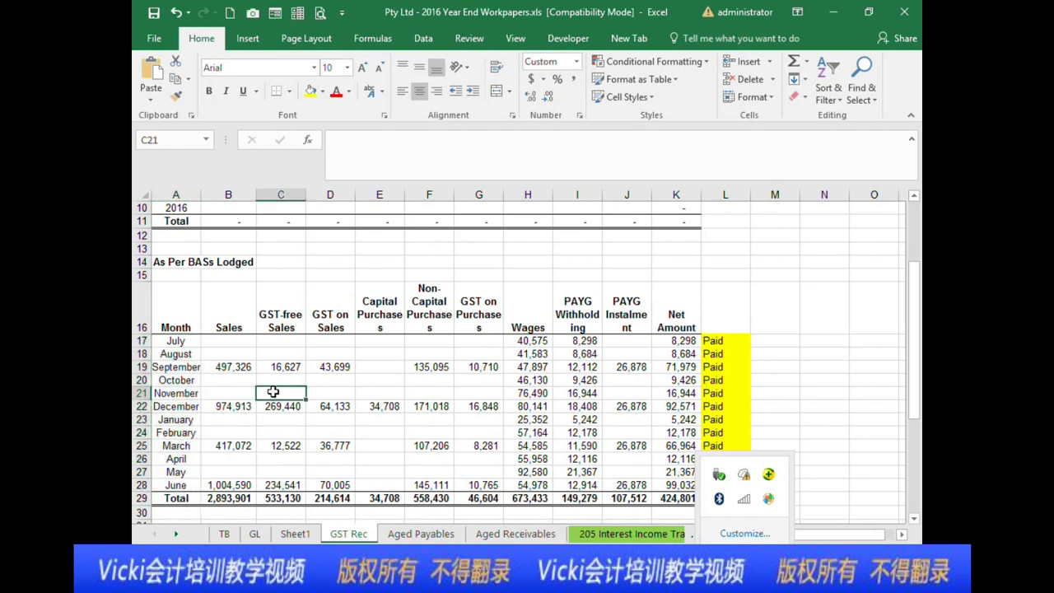
{"action": "left_click", "coordinate": [301, 342]}
{"action": "scroll", "coordinate": [280, 346], "scroll_direction": "down", "scroll_amount": 1}
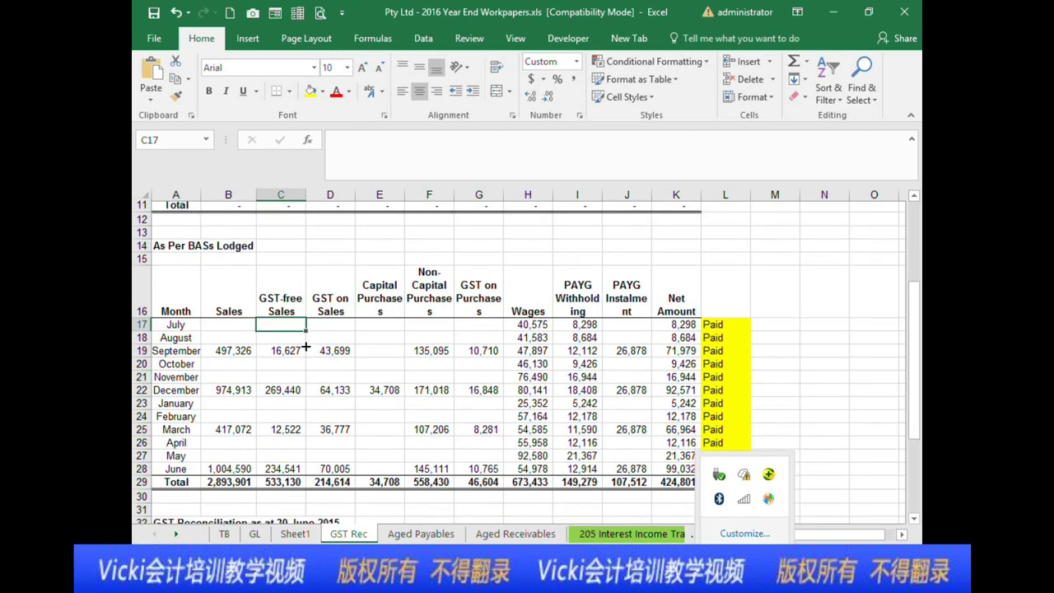
- Examine the monthly and quarterly sales, capital purchases and GST on Purchases cells in the BAS table
{"action": "left_click", "coordinate": [226, 326]}
{"action": "left_click", "coordinate": [280, 326]}
{"action": "left_click", "coordinate": [280, 364]}
{"action": "left_click", "coordinate": [228, 378]}
{"action": "left_click", "coordinate": [296, 325]}
{"action": "left_click", "coordinate": [395, 327]}
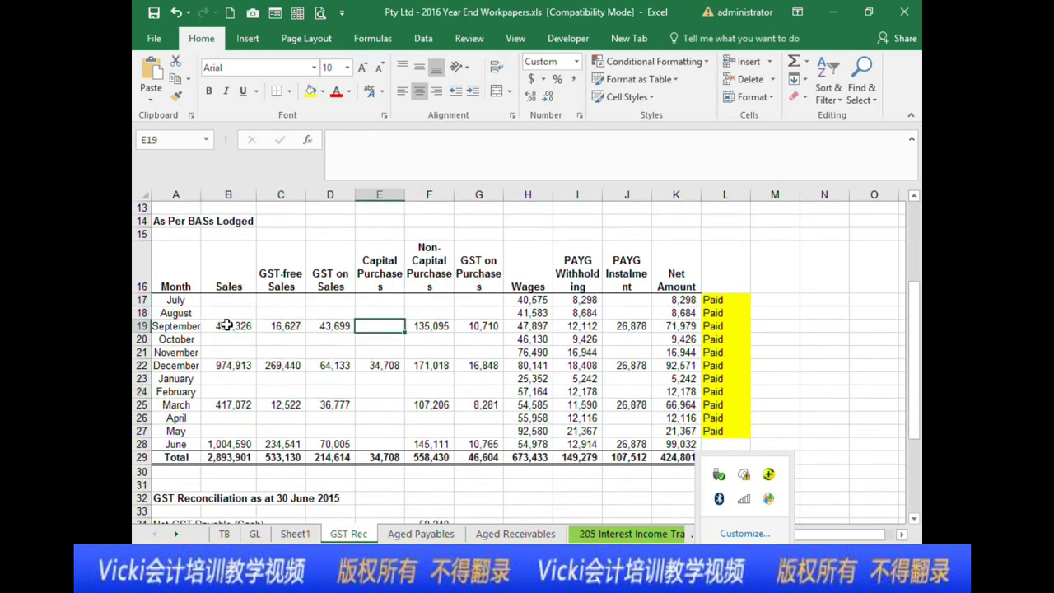
{"action": "left_click", "coordinate": [481, 326]}
- Compare the July and August PAYG Withholding with the September and December quarterly BAS figures
{"action": "left_click_drag", "start_coordinate": [589, 300], "coordinate": [591, 321]}
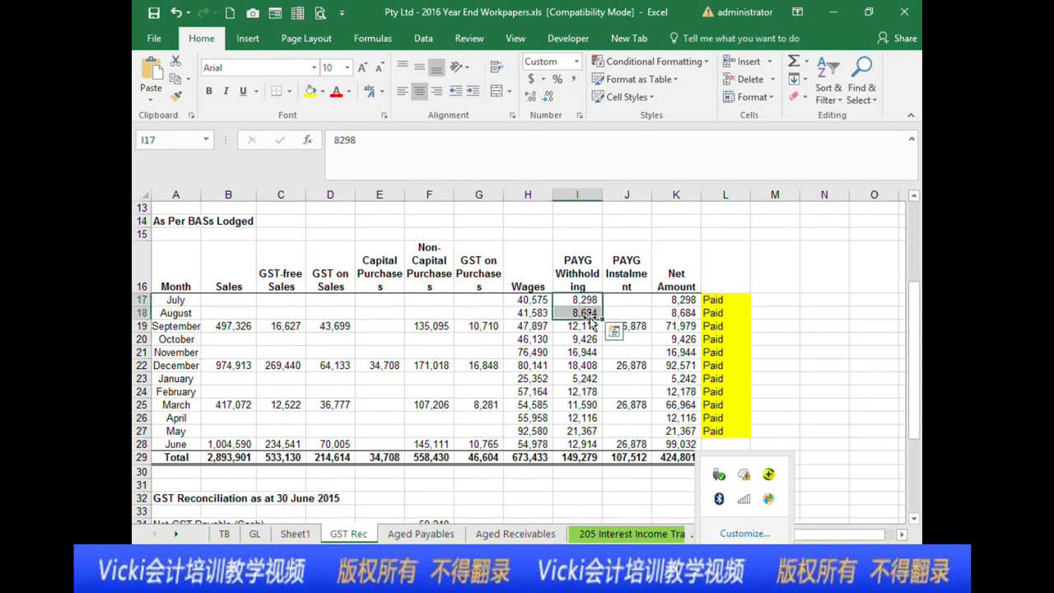
{"action": "left_click", "coordinate": [276, 363]}
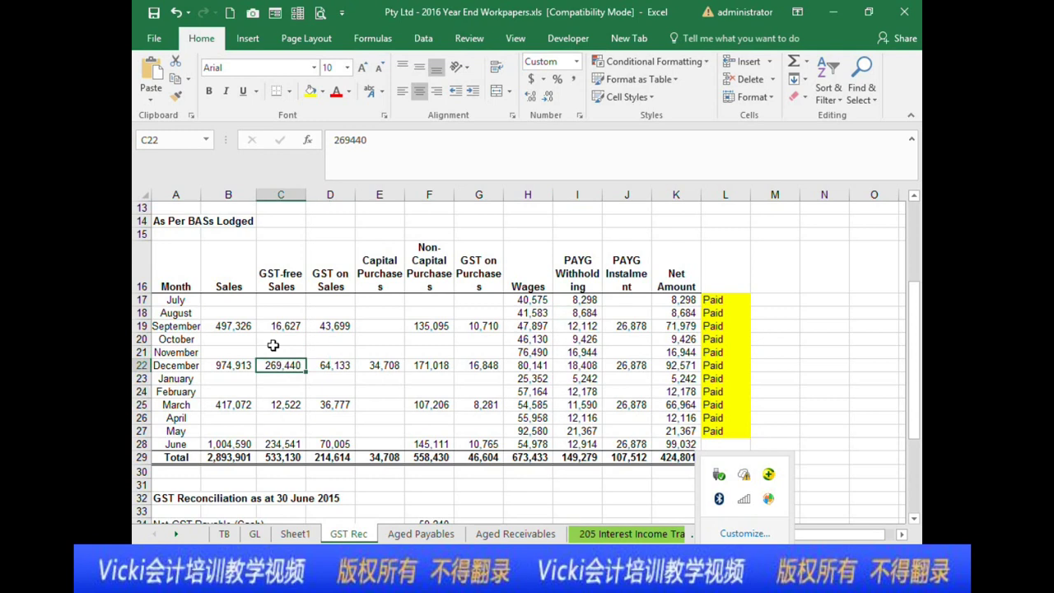
{"action": "left_click", "coordinate": [247, 327]}
{"action": "left_click", "coordinate": [552, 328]}
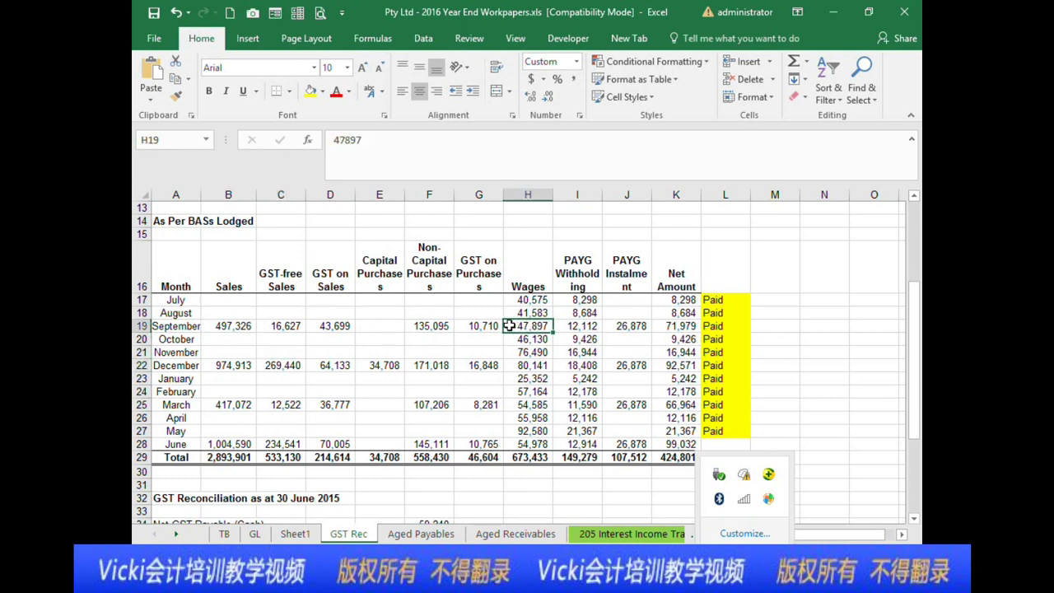
{"action": "left_click", "coordinate": [379, 326]}
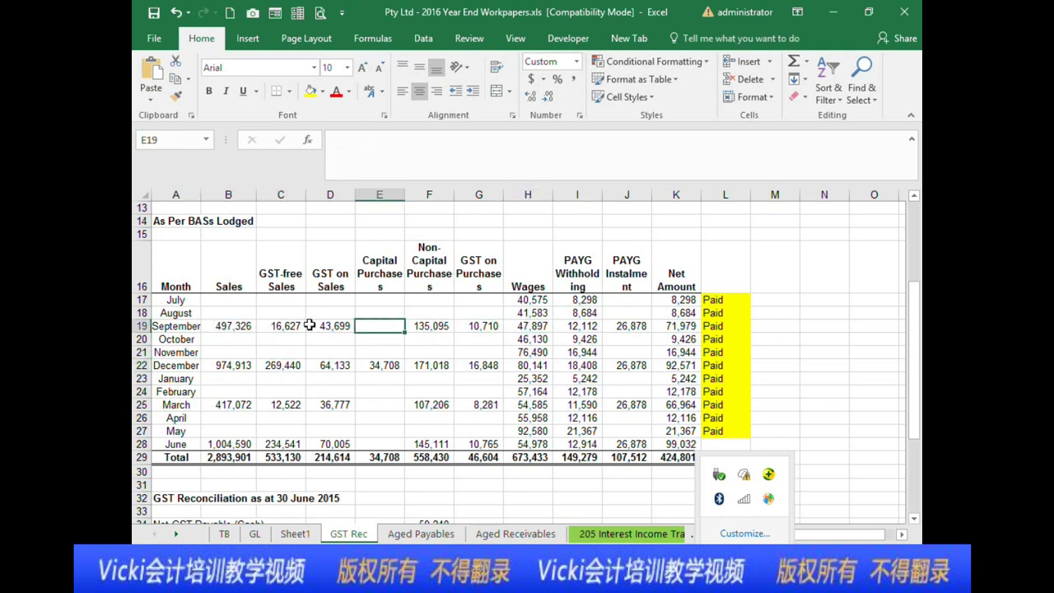
- Check September's Wages and PAYG Withholding, the July and August withholding, and September's Net Amount formula
{"action": "left_click", "coordinate": [550, 326]}
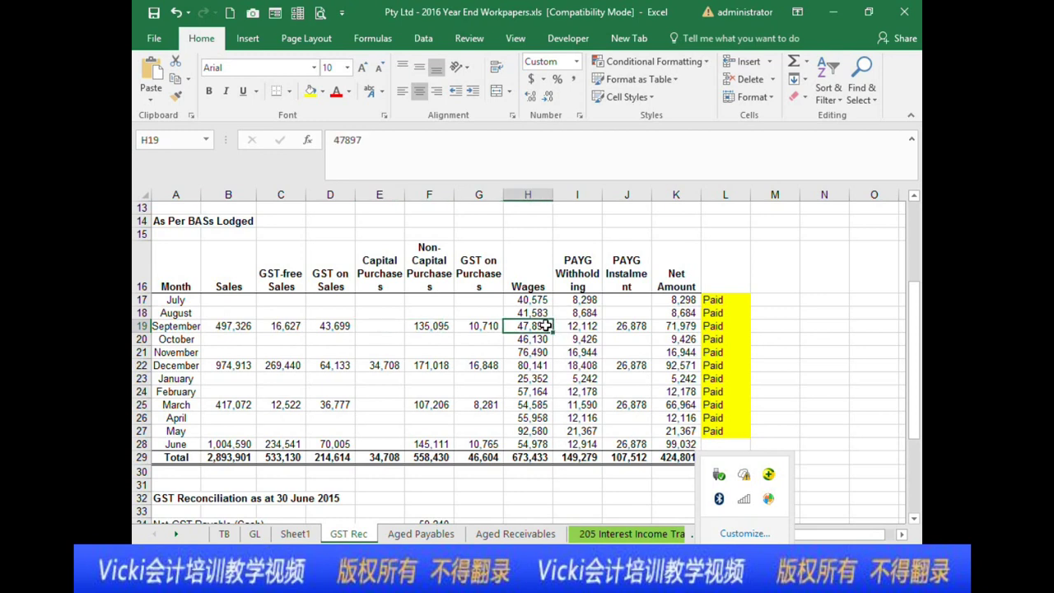
{"action": "left_click", "coordinate": [578, 326]}
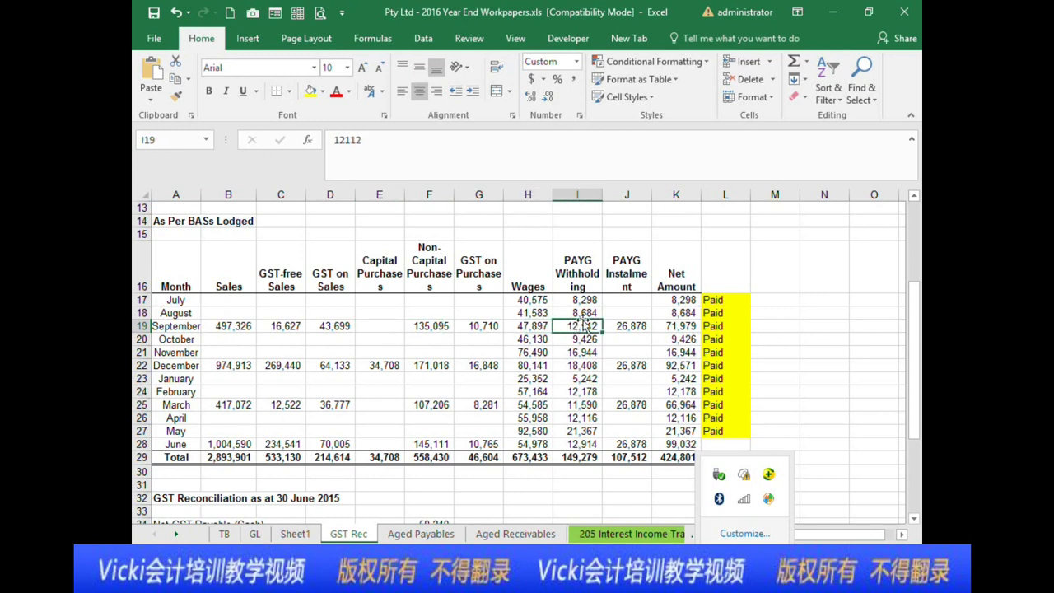
{"action": "left_click", "coordinate": [586, 298]}
{"action": "left_click", "coordinate": [584, 313]}
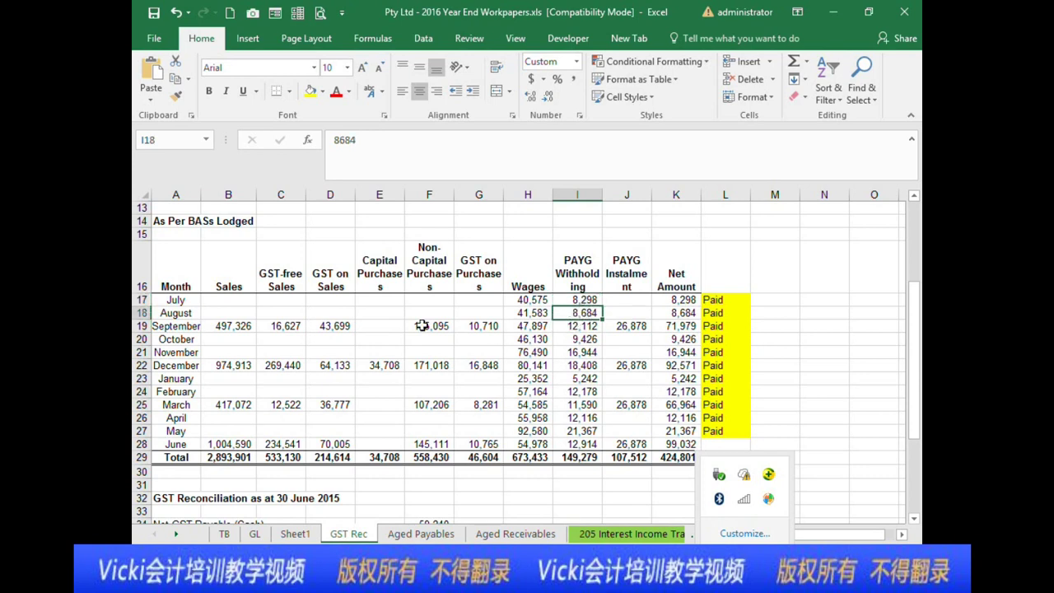
{"action": "left_click", "coordinate": [683, 324]}
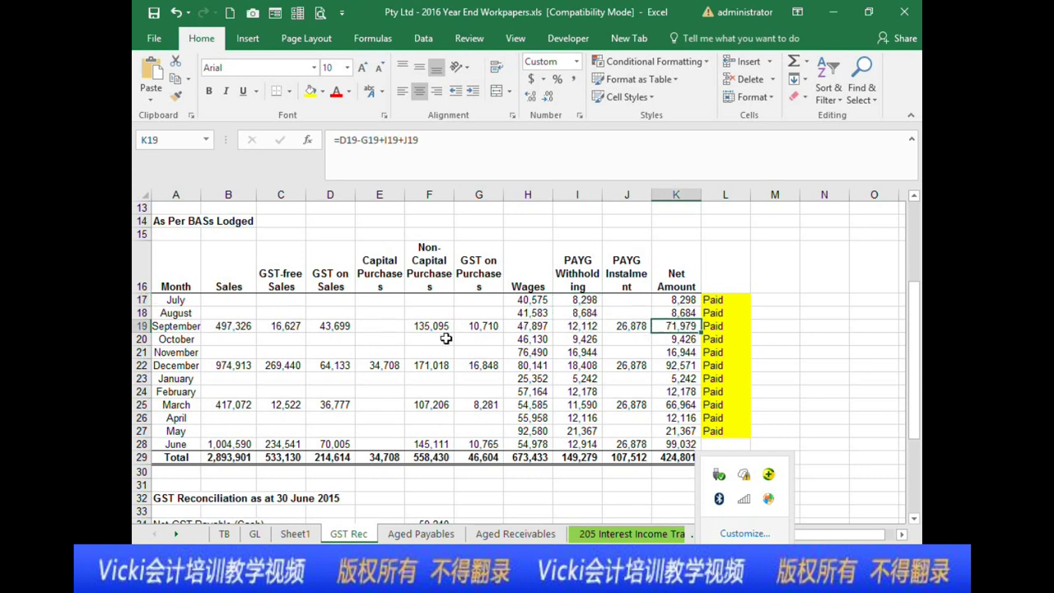
- Review the Total row of the As Per BASs Lodged table column by column, from Sales to Net Amount
{"action": "scroll", "coordinate": [495, 360], "scroll_direction": "down", "scroll_amount": 1}
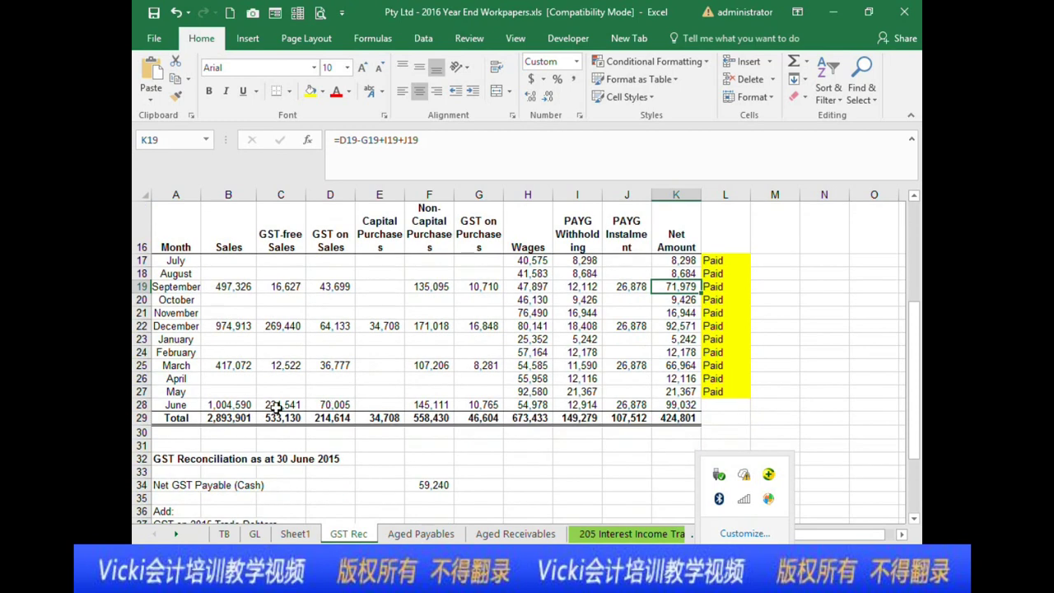
{"action": "left_click", "coordinate": [219, 418]}
{"action": "left_click", "coordinate": [276, 405]}
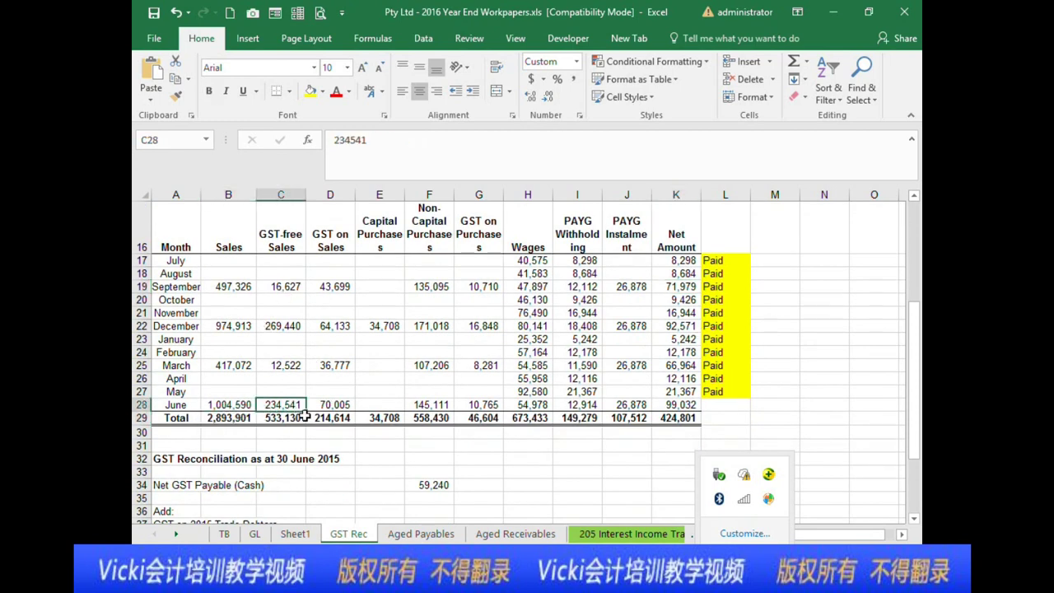
{"action": "left_click", "coordinate": [329, 418]}
{"action": "left_click", "coordinate": [379, 418]}
{"action": "left_click", "coordinate": [477, 418]}
{"action": "left_click", "coordinate": [592, 418]}
{"action": "left_click", "coordinate": [625, 418]}
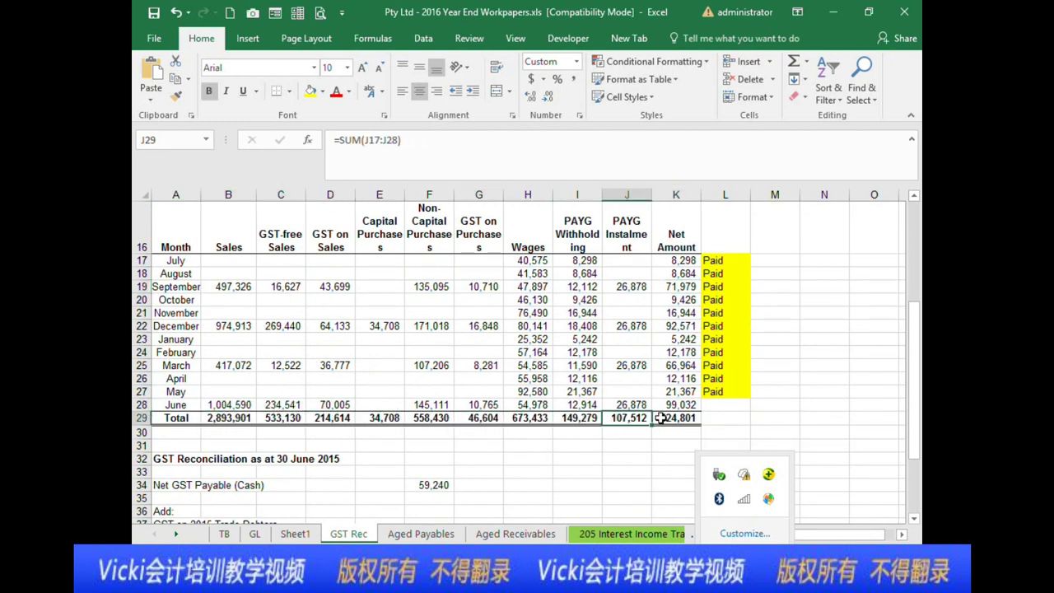
{"action": "left_click", "coordinate": [671, 418]}
{"action": "left_click", "coordinate": [670, 445]}
- Check the Paid marks for July to May against the Net Amount column and its total
{"action": "left_click_drag", "start_coordinate": [720, 260], "coordinate": [720, 391]}
{"action": "left_click", "coordinate": [720, 352]}
{"action": "left_click_drag", "start_coordinate": [720, 260], "coordinate": [721, 388]}
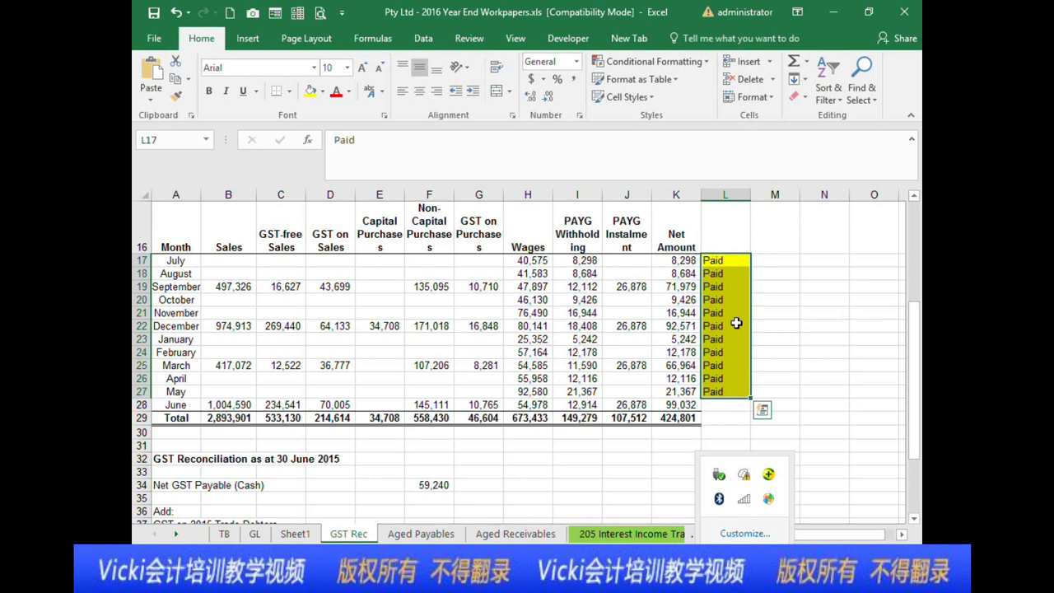
{"action": "left_click", "coordinate": [682, 260]}
{"action": "key", "text": "ctrl+Down"}
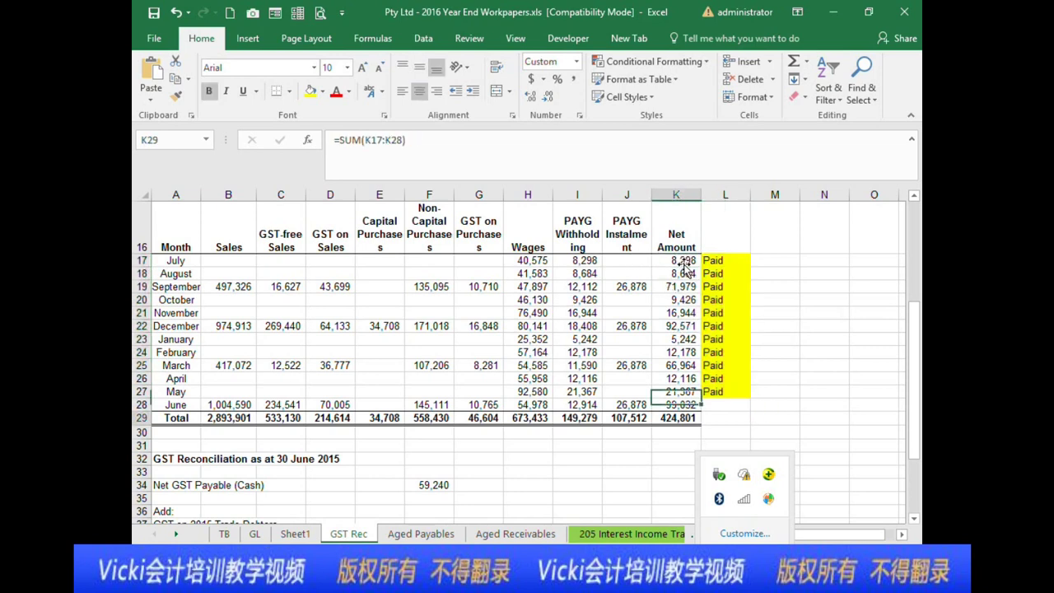
- Inspect the cells feeding July's Net Amount formula, and check the Paid mark for December
{"action": "double_click", "coordinate": [682, 261]}
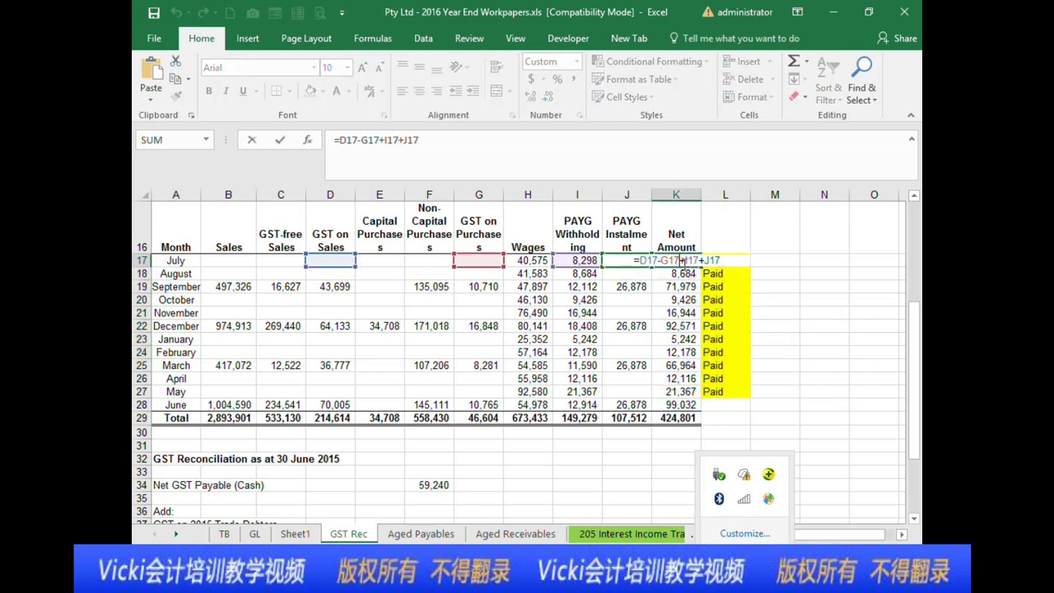
{"action": "key", "text": "Escape"}
{"action": "left_click", "coordinate": [729, 325]}
{"action": "scroll", "coordinate": [729, 325], "scroll_direction": "down", "scroll_amount": 1}
{"action": "scroll", "coordinate": [728, 325], "scroll_direction": "up", "scroll_amount": 2}
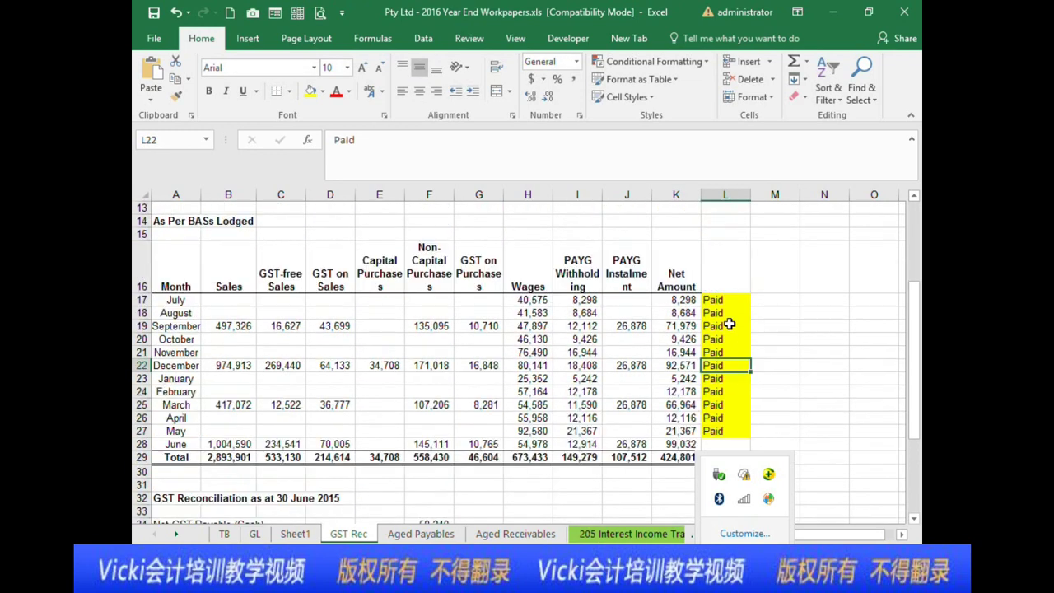
- Check the Paid marks beside the Net Amount column from July through May, and June's payment cell
{"action": "left_click_drag", "start_coordinate": [729, 289], "coordinate": [708, 422]}
{"action": "left_click", "coordinate": [711, 430]}
{"action": "scroll", "coordinate": [713, 387], "scroll_direction": "down", "scroll_amount": 1}
{"action": "left_click", "coordinate": [712, 377]}
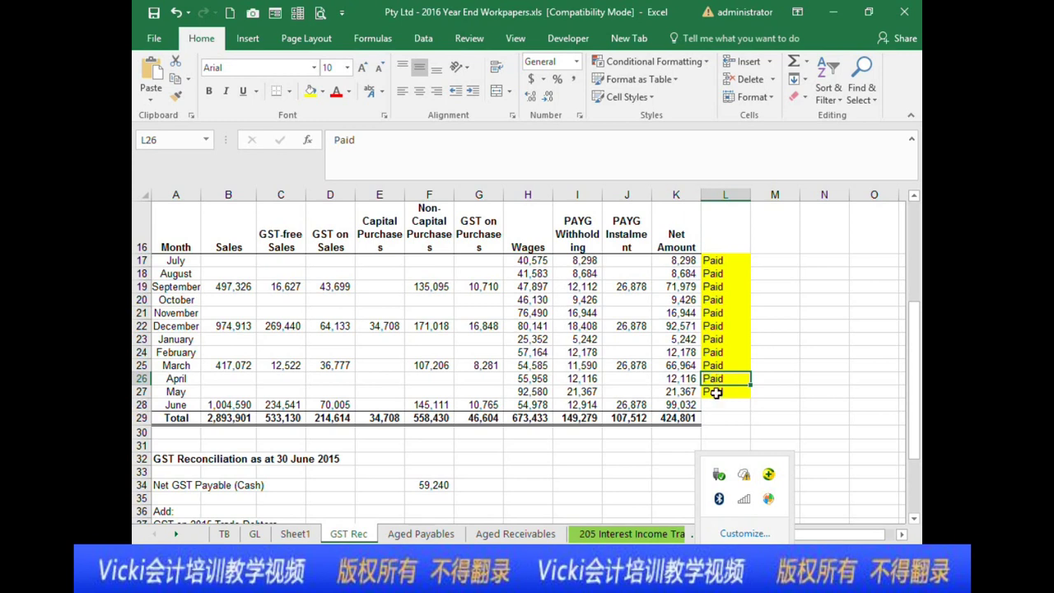
{"action": "left_click", "coordinate": [724, 393]}
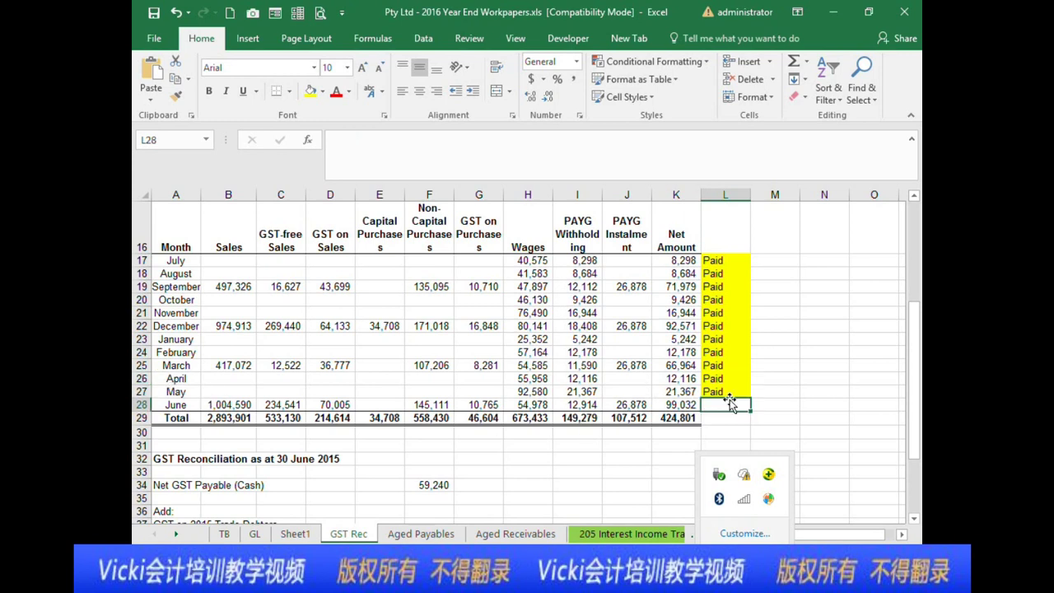
- Review June's BAS row from Sales to Net Amount, including its Net Amount formula and payment cell
{"action": "left_click", "coordinate": [383, 405]}
{"action": "left_click", "coordinate": [244, 404]}
{"action": "left_click", "coordinate": [479, 405]}
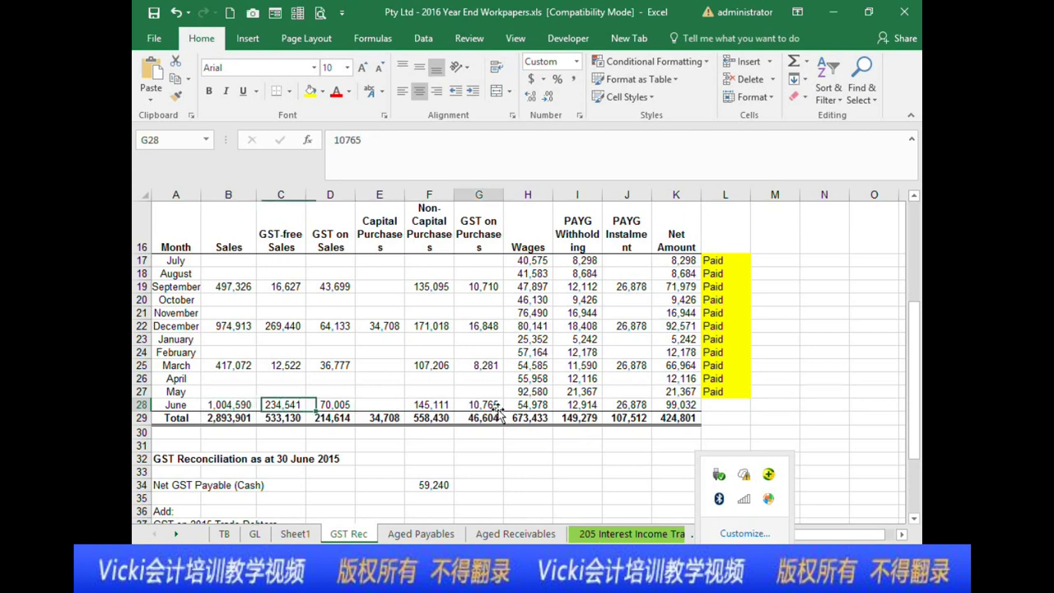
{"action": "left_click", "coordinate": [724, 404]}
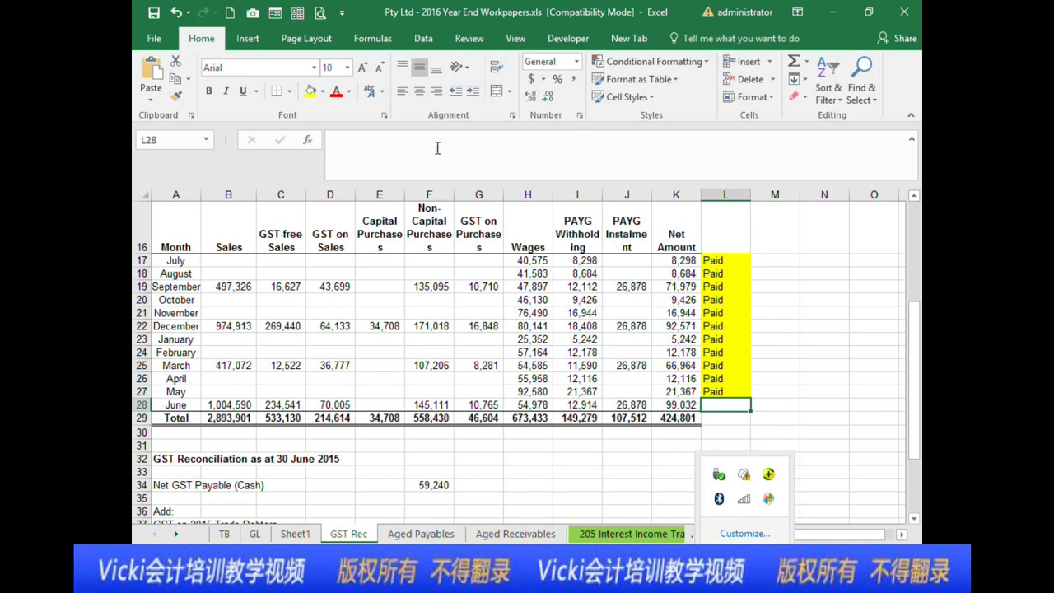
{"action": "left_click_drag", "start_coordinate": [212, 401], "coordinate": [676, 405]}
{"action": "left_click", "coordinate": [676, 406]}
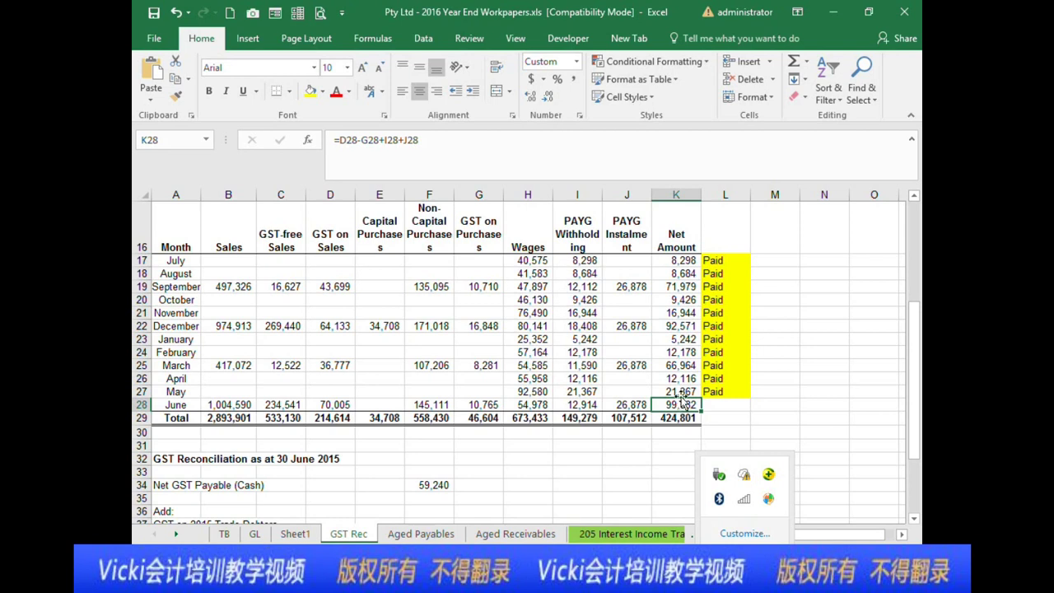
{"action": "left_click", "coordinate": [731, 405]}
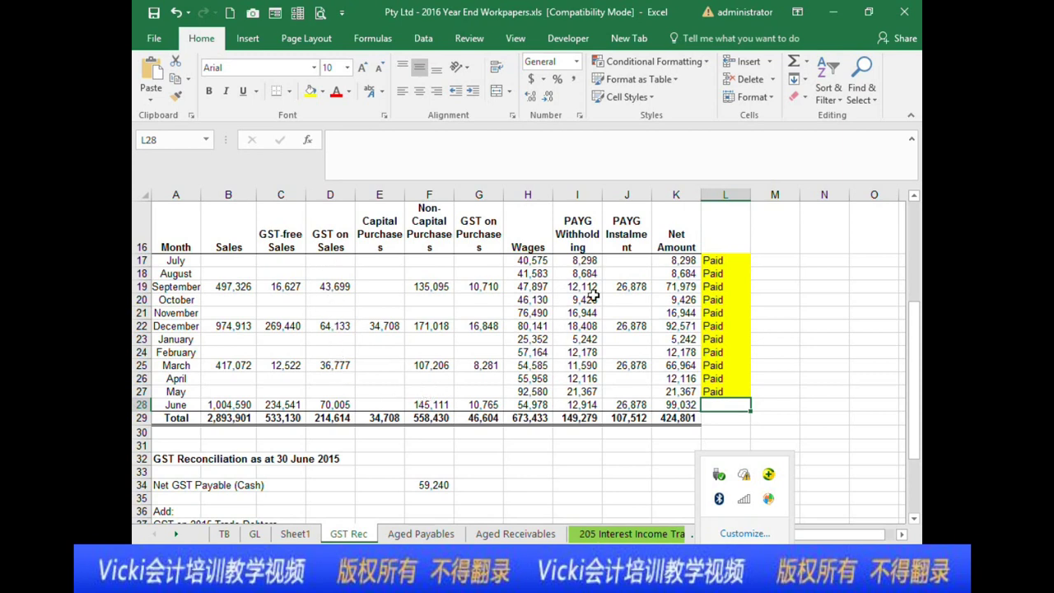
- Inspect the June figures feeding its Net Amount: GST on Purchases, GST on Sales, PAYG Withholding and PAYG Instalment
{"action": "left_click", "coordinate": [494, 404]}
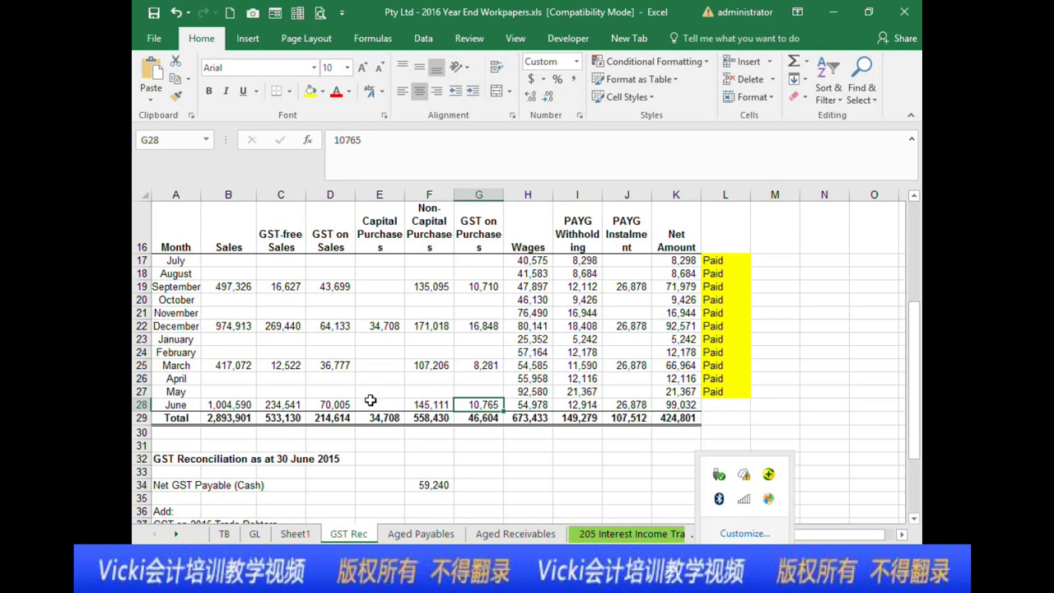
{"action": "left_click", "coordinate": [320, 403]}
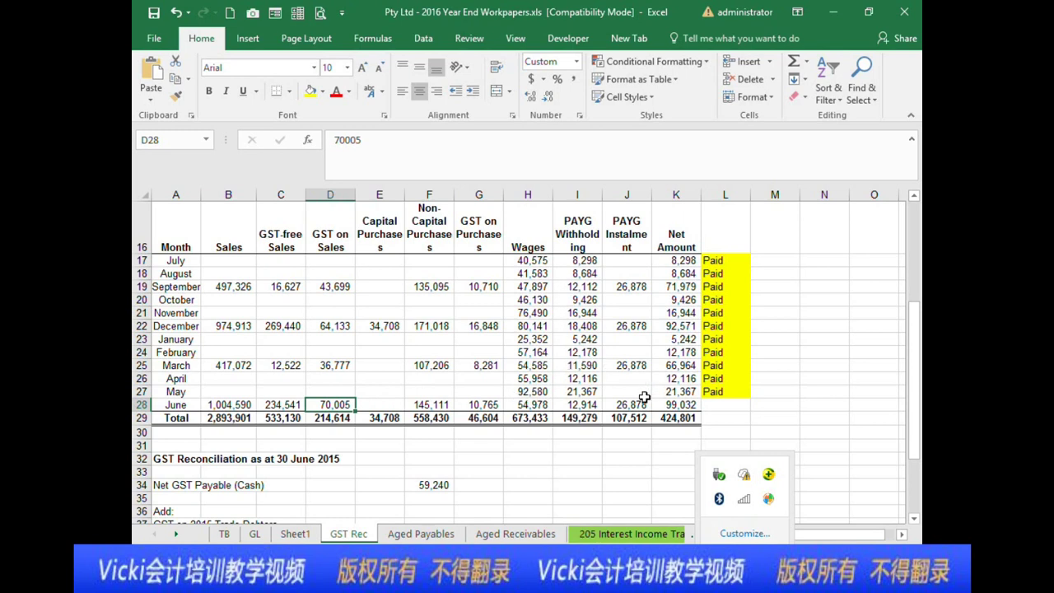
{"action": "left_click", "coordinate": [596, 404]}
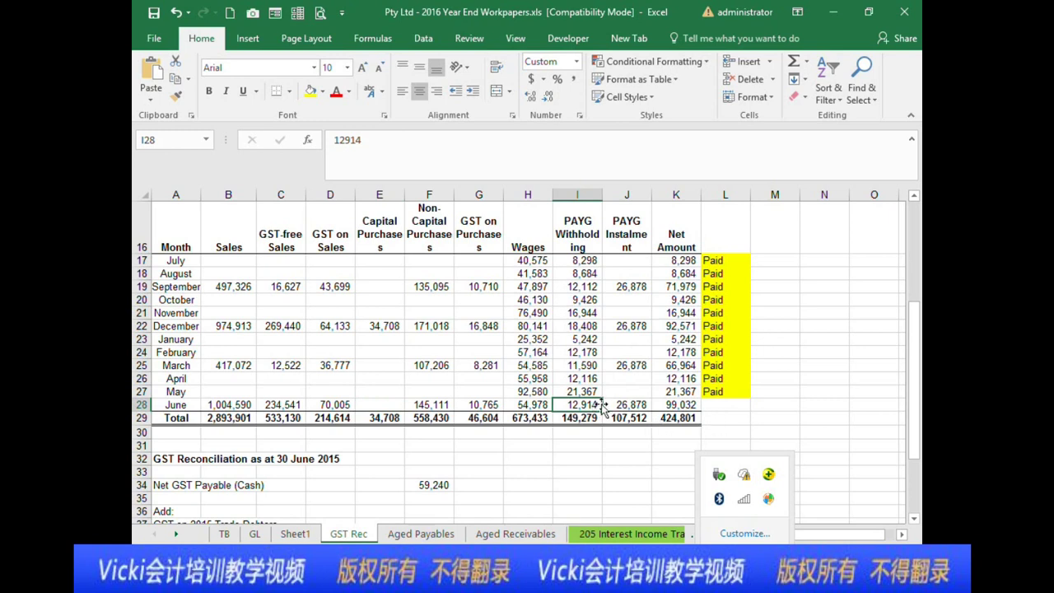
{"action": "left_click", "coordinate": [639, 406]}
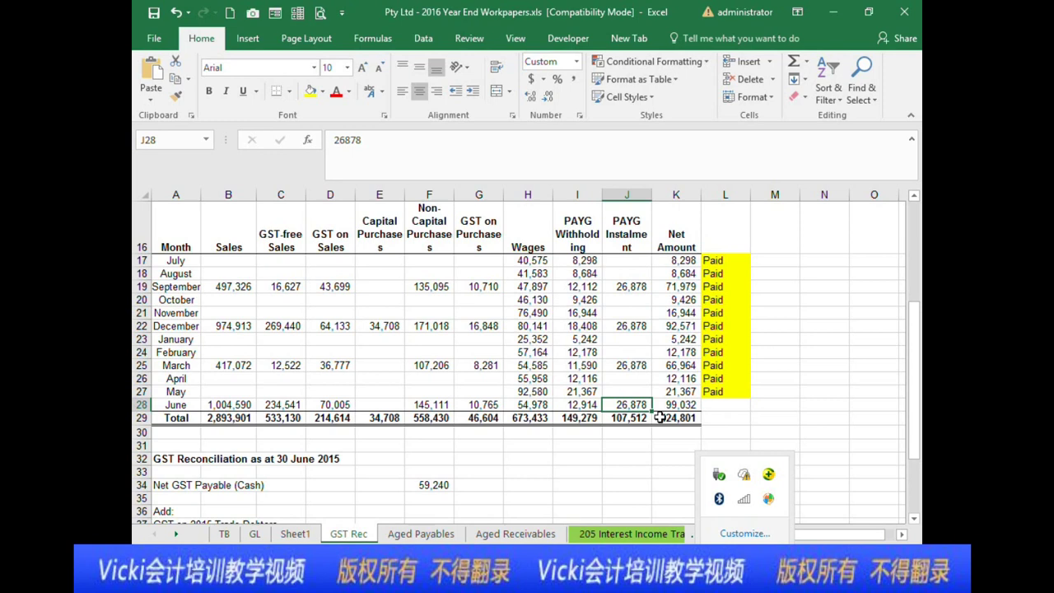
{"action": "left_click", "coordinate": [646, 418]}
{"action": "left_click", "coordinate": [641, 403]}
{"action": "left_click", "coordinate": [439, 403]}
{"action": "left_click", "coordinate": [323, 405]}
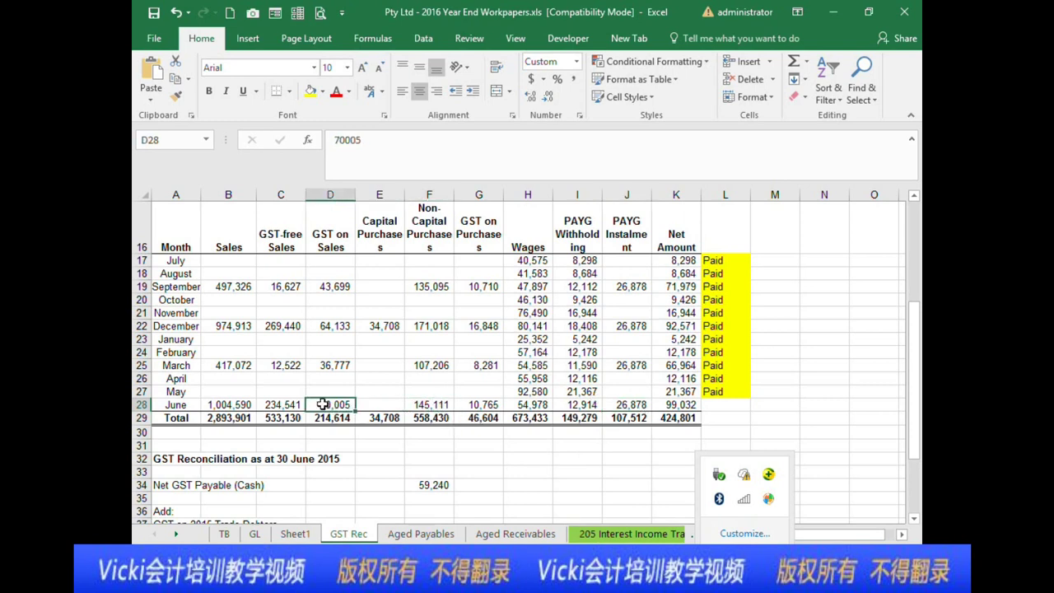
- Search the GL sheet for "gst" and inspect the GST (21300) account's credit and net movement
{"action": "left_click", "coordinate": [247, 534]}
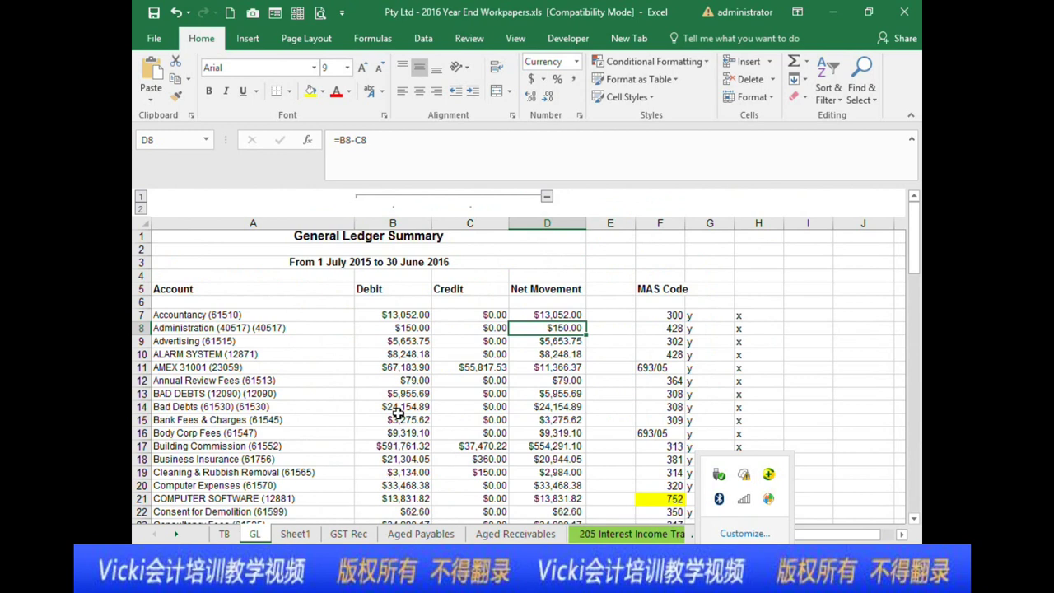
{"action": "scroll", "coordinate": [397, 413], "scroll_direction": "down", "scroll_amount": 13}
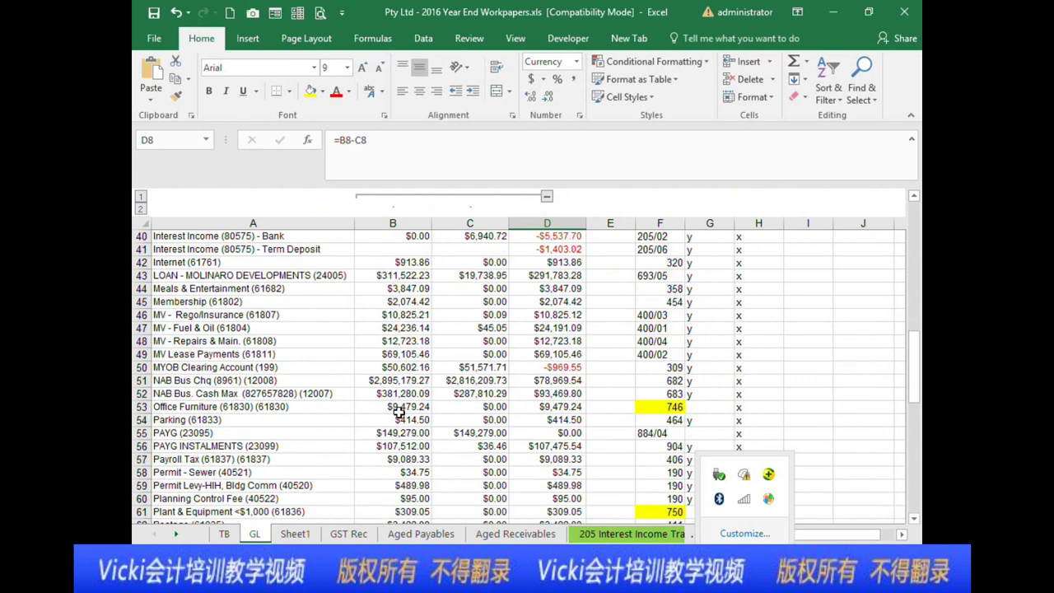
{"action": "key", "text": "ctrl+f"}
{"action": "type", "text": "gsy"}
{"action": "type", "text": "t"}
{"action": "key", "text": "Return"}
{"action": "left_click_drag", "start_coordinate": [623, 391], "coordinate": [581, 429]}
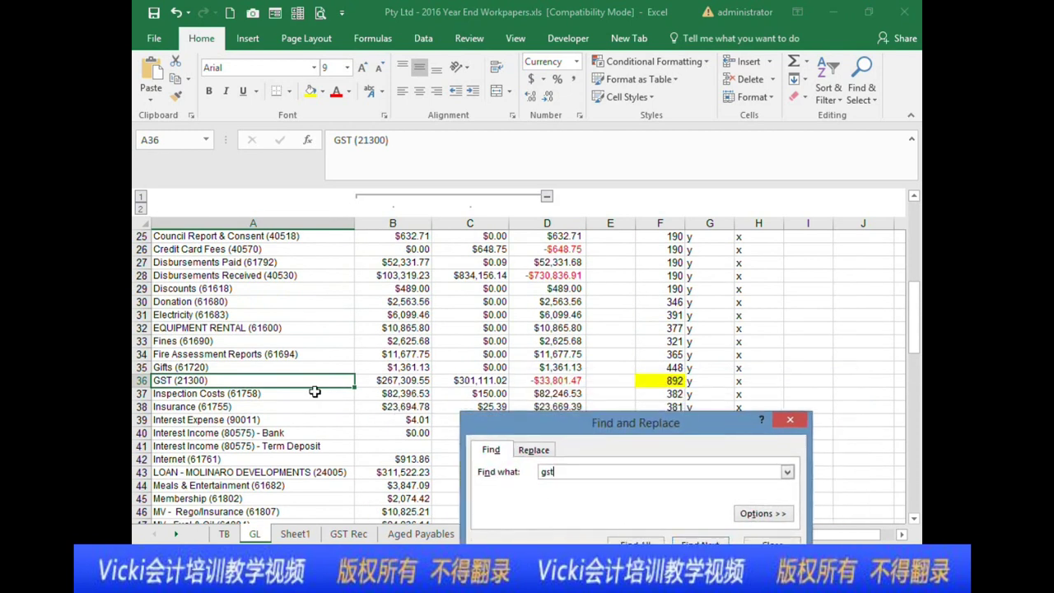
{"action": "left_click", "coordinate": [563, 383]}
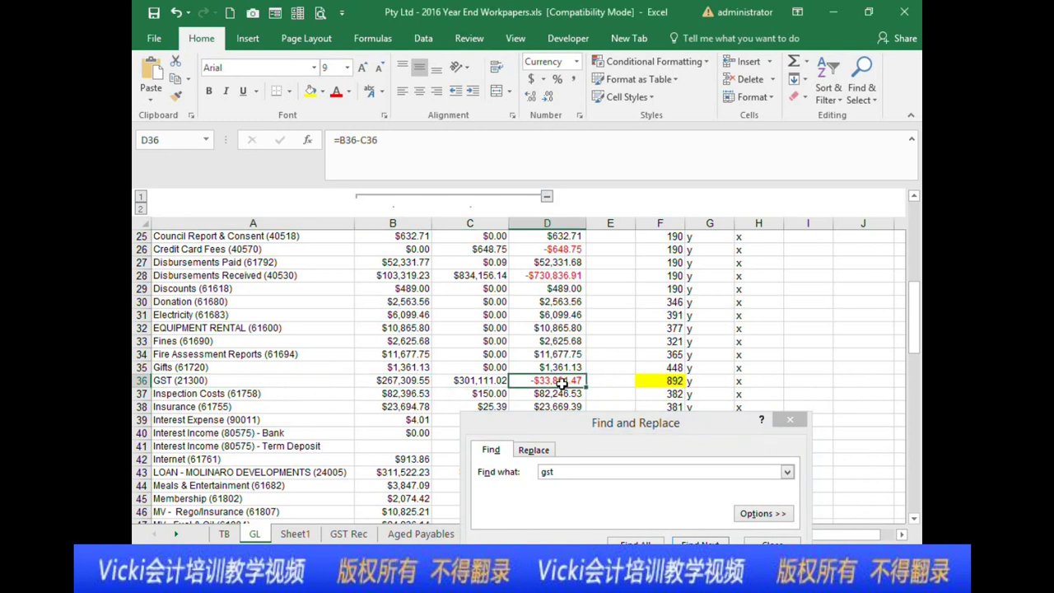
{"action": "left_click", "coordinate": [474, 377]}
{"action": "left_click", "coordinate": [532, 377]}
- Return to the GST Rec sheet and check June's GST on Sales against its GST on Purchases
{"action": "left_click", "coordinate": [352, 537]}
{"action": "left_click_drag", "start_coordinate": [591, 421], "coordinate": [613, 428]}
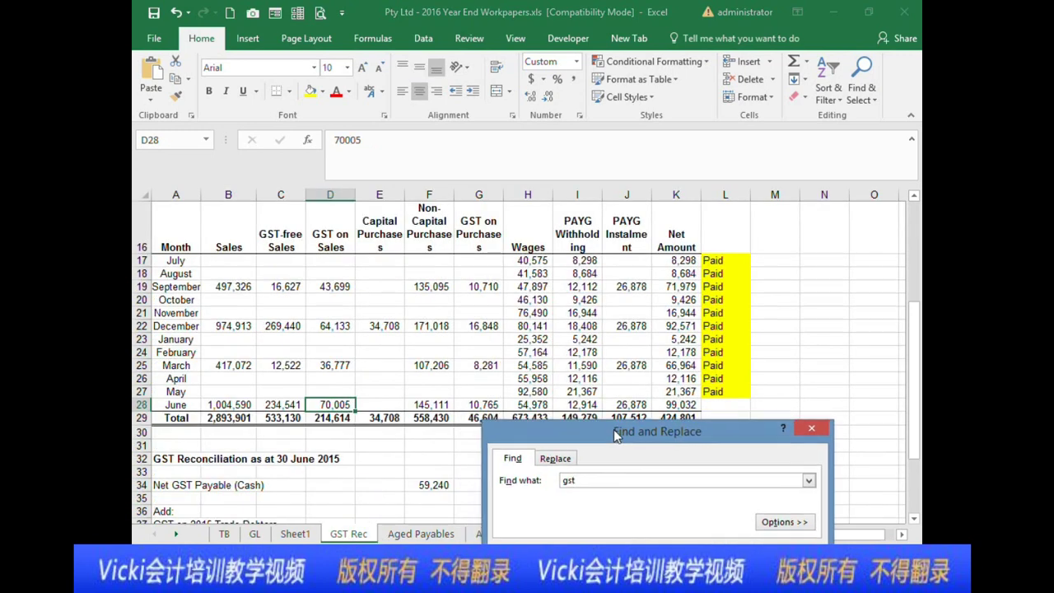
{"action": "left_click", "coordinate": [481, 404]}
{"action": "key", "text": "Left"}
{"action": "key", "text": "Left"}
{"action": "key", "text": "Left"}
{"action": "key", "text": "Left"}
{"action": "key", "text": "Right"}
{"action": "key", "text": "Right"}
{"action": "key", "text": "Right"}
{"action": "key", "text": "Right"}
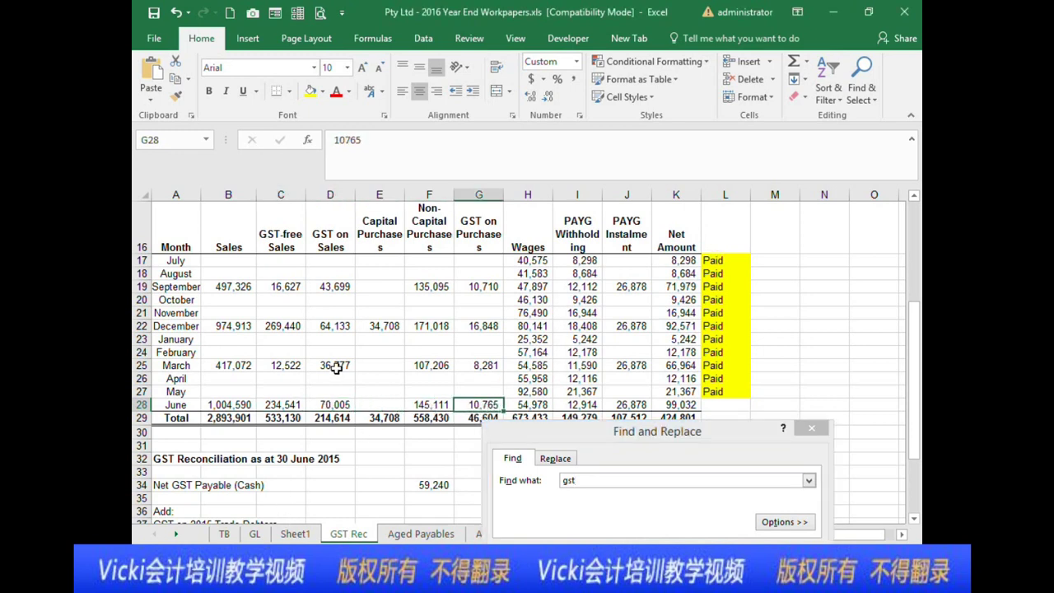
{"action": "left_click", "coordinate": [334, 405]}
{"action": "left_click", "coordinate": [478, 408]}
- Go back to the GL sheet, repeat the "gst" search and examine the GST (21300) account's net movement
{"action": "left_click", "coordinate": [254, 534]}
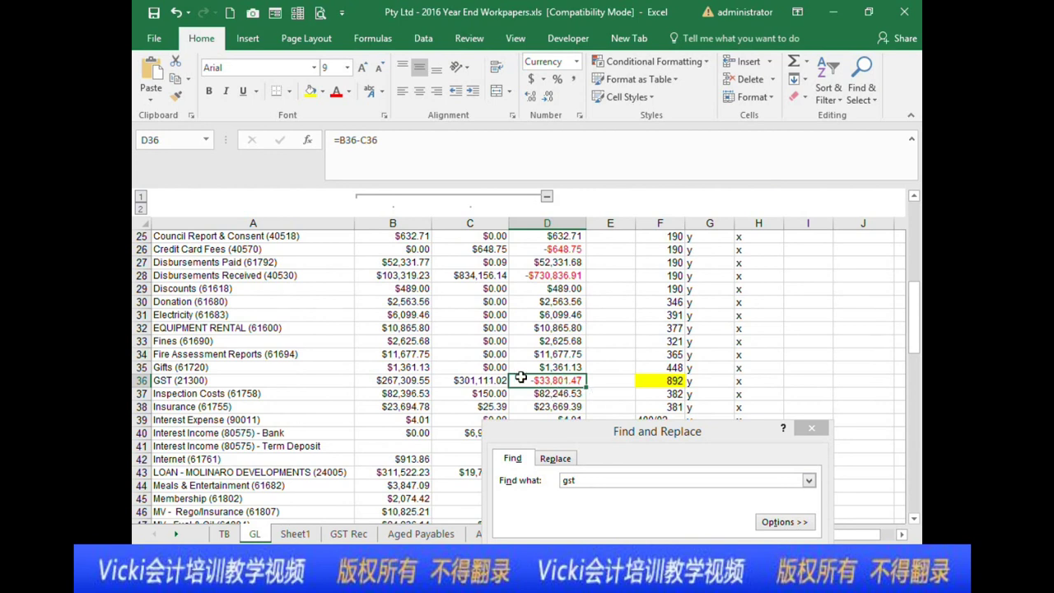
{"action": "scroll", "coordinate": [515, 378], "scroll_direction": "down", "scroll_amount": 7}
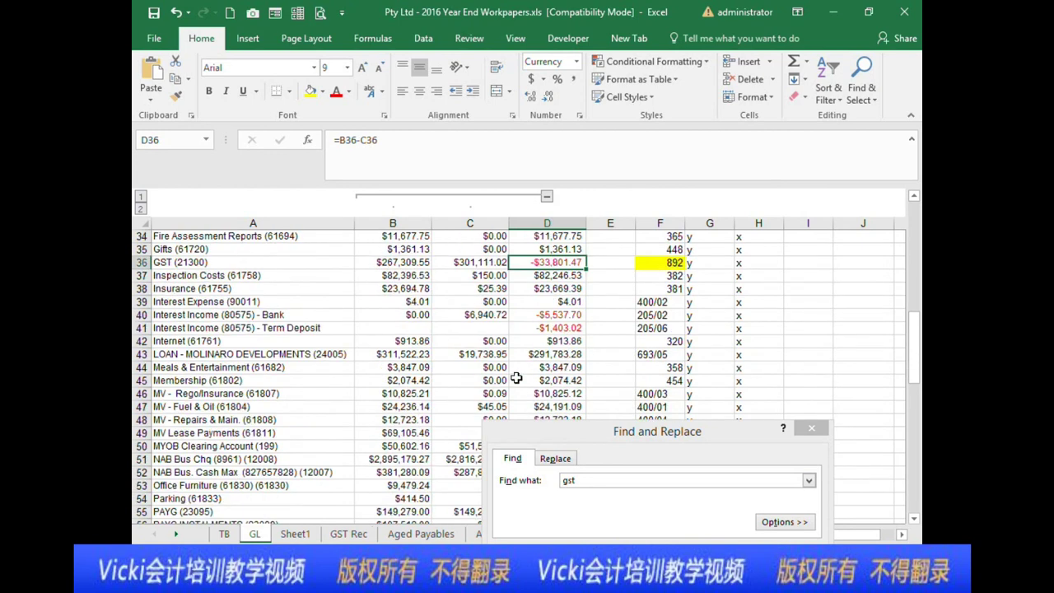
{"action": "key", "text": "Return"}
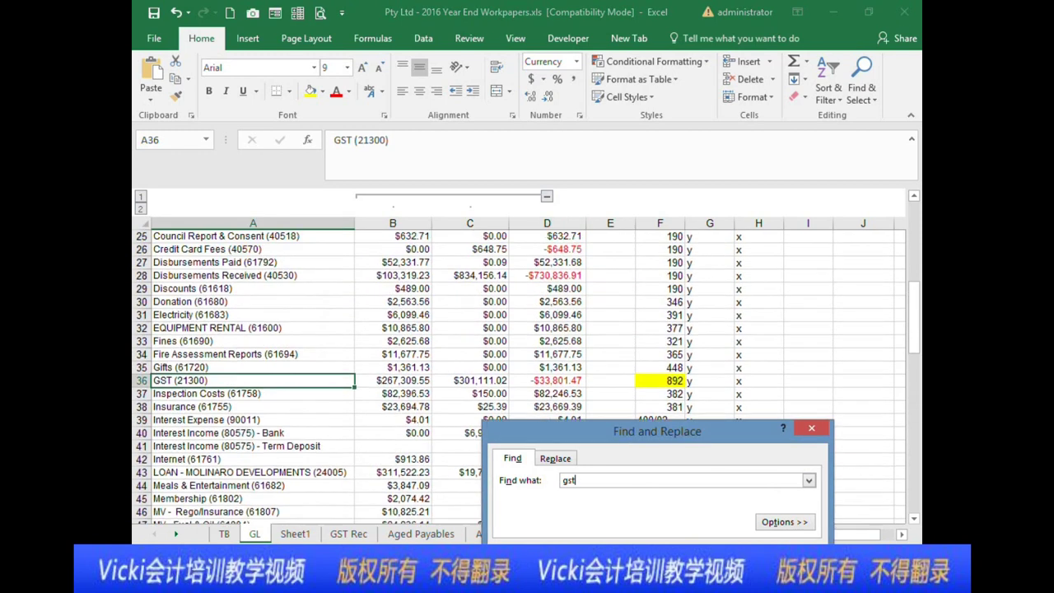
{"action": "left_click", "coordinate": [523, 380]}
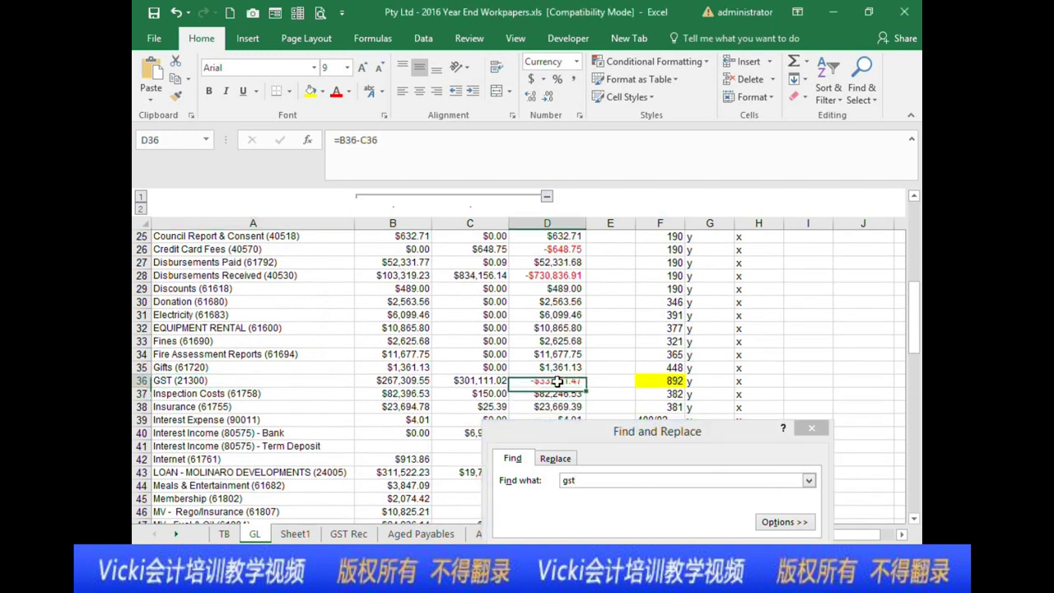
{"action": "scroll", "coordinate": [520, 380], "scroll_direction": "up", "scroll_amount": 3}
{"action": "scroll", "coordinate": [642, 420], "scroll_direction": "down", "scroll_amount": 1}
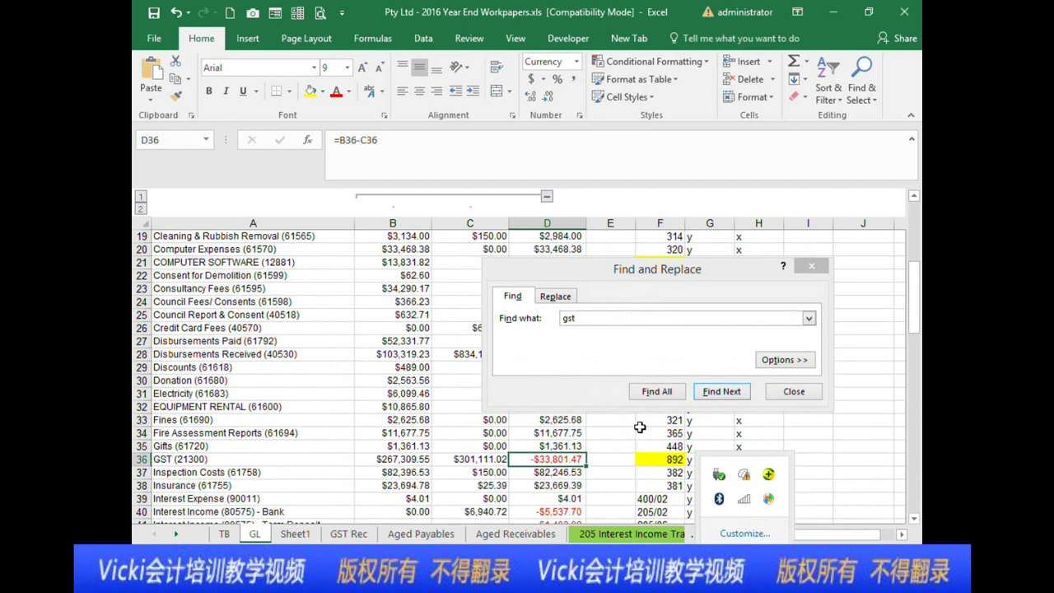
{"action": "scroll", "coordinate": [354, 352], "scroll_direction": "up", "scroll_amount": 2}
{"action": "scroll", "coordinate": [349, 360], "scroll_direction": "down", "scroll_amount": 1}
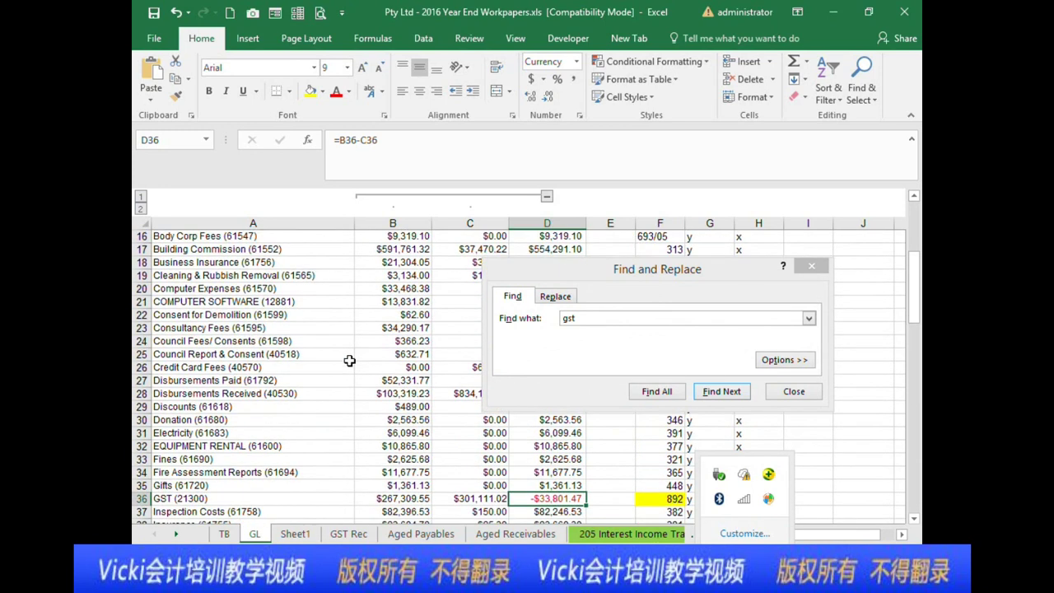
- Find the next "gst" match in the GL sheet and scan the neighbouring ledger accounts
{"action": "left_click", "coordinate": [647, 321]}
{"action": "left_click", "coordinate": [713, 392]}
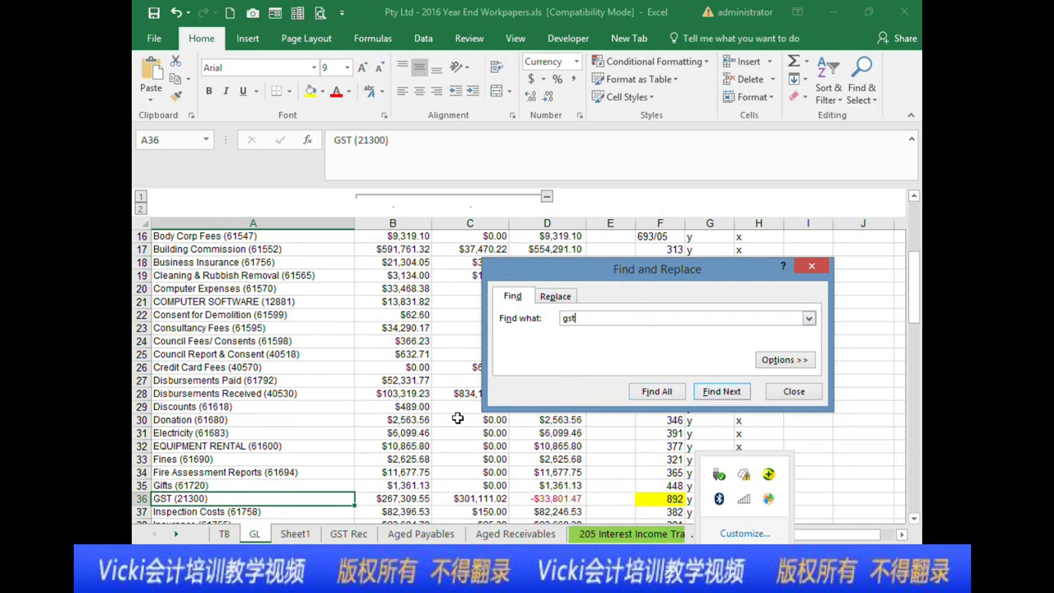
{"action": "left_click", "coordinate": [359, 431]}
{"action": "scroll", "coordinate": [359, 432], "scroll_direction": "down", "scroll_amount": 3}
{"action": "scroll", "coordinate": [359, 430], "scroll_direction": "down", "scroll_amount": 1}
{"action": "scroll", "coordinate": [359, 429], "scroll_direction": "up", "scroll_amount": 9}
{"action": "scroll", "coordinate": [359, 430], "scroll_direction": "down", "scroll_amount": 2}
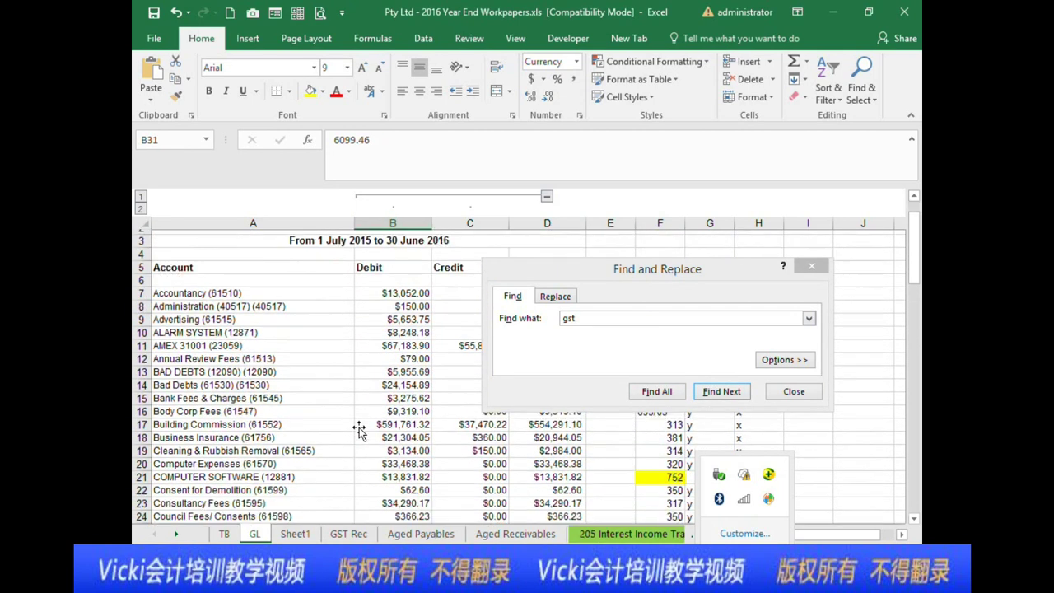
- Check the Sales total of the BASs lodged in GST Rec, and look through the GL accounts
{"action": "left_click", "coordinate": [349, 534]}
{"action": "scroll", "coordinate": [349, 442], "scroll_direction": "up", "scroll_amount": 5}
{"action": "scroll", "coordinate": [349, 442], "scroll_direction": "down", "scroll_amount": 1}
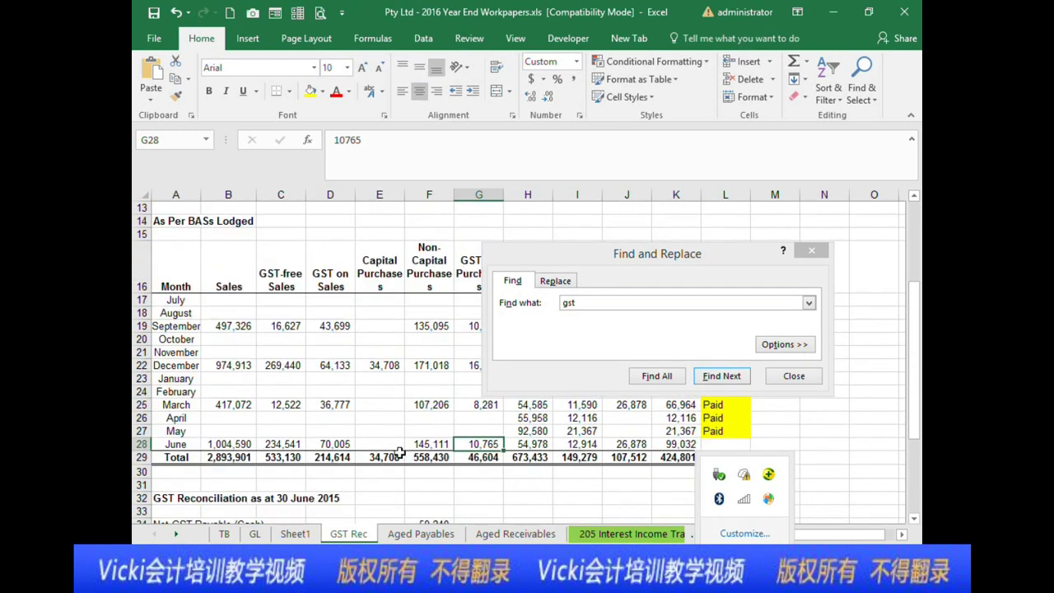
{"action": "left_click", "coordinate": [243, 456]}
{"action": "left_click", "coordinate": [254, 533]}
{"action": "scroll", "coordinate": [350, 365], "scroll_direction": "down", "scroll_amount": 9}
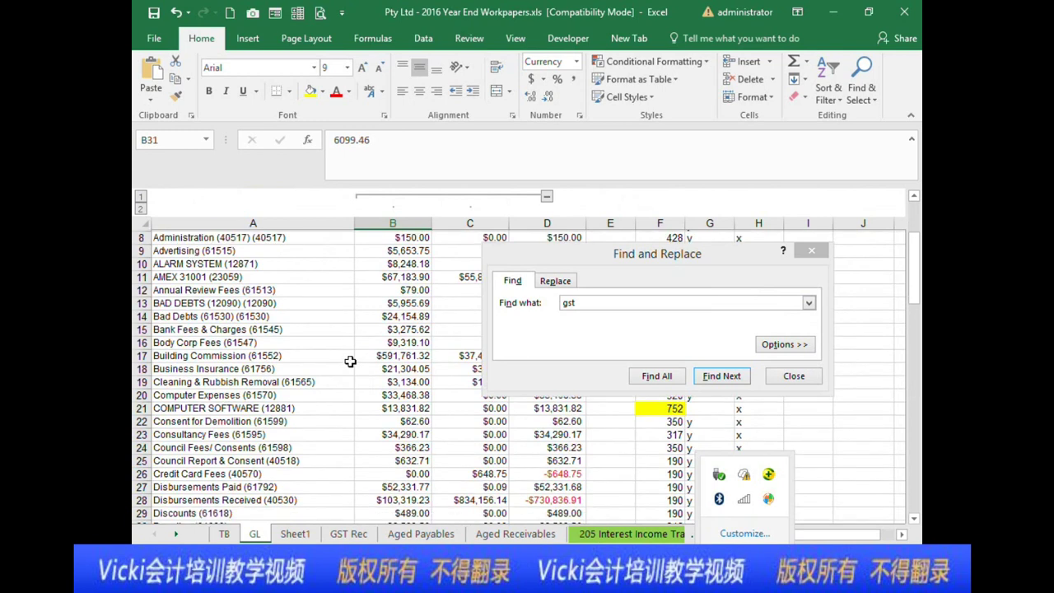
{"action": "scroll", "coordinate": [351, 366], "scroll_direction": "down", "scroll_amount": 3}
{"action": "scroll", "coordinate": [351, 367], "scroll_direction": "up", "scroll_amount": 1}
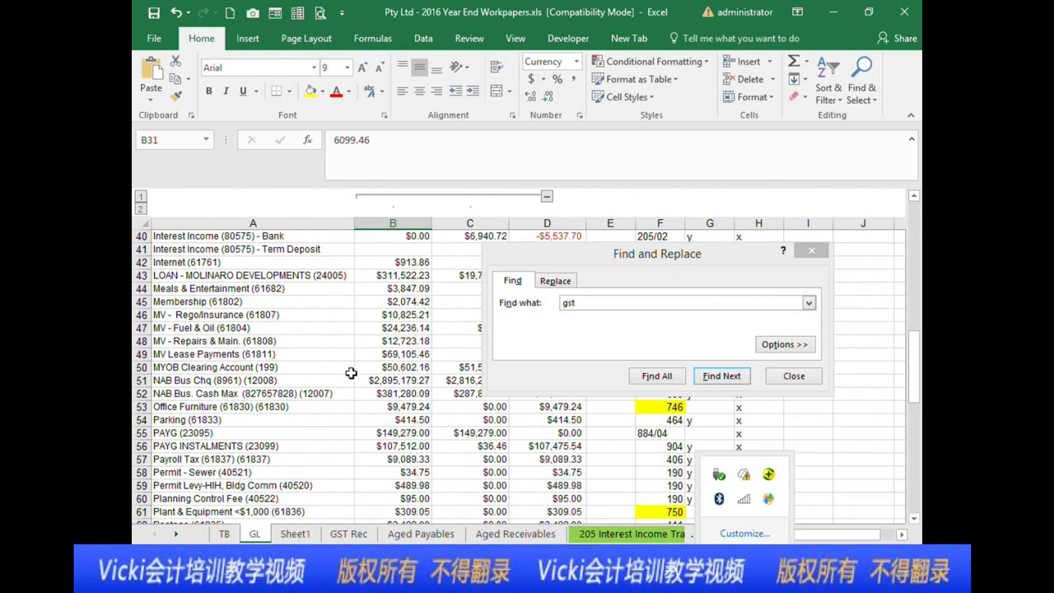
- Reopen GST Rec, move the search dialog off the figures and check June's PAYG Withholding
{"action": "left_click", "coordinate": [348, 533]}
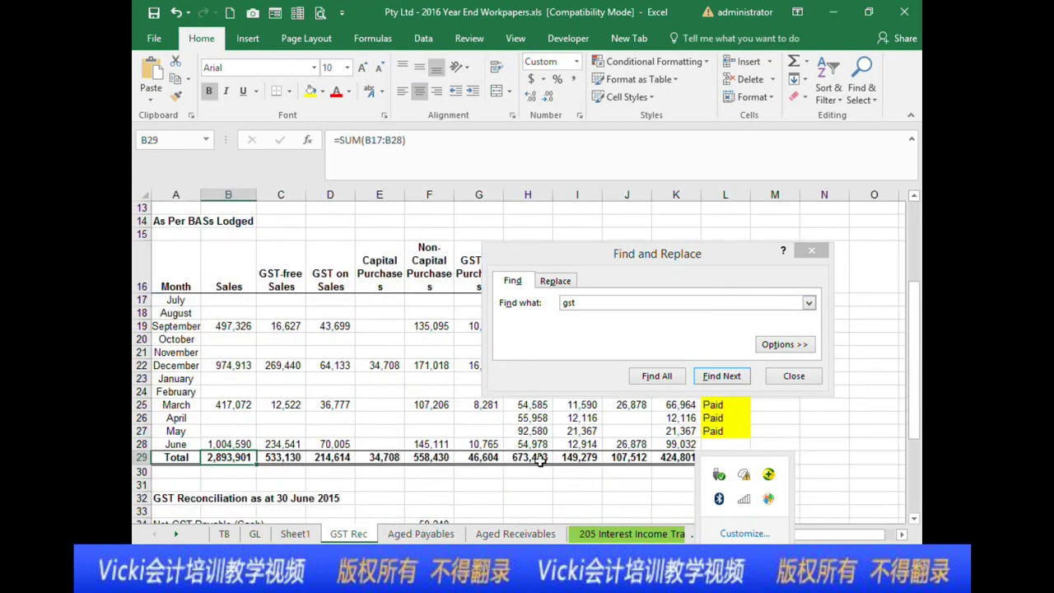
{"action": "left_click_drag", "start_coordinate": [692, 256], "coordinate": [840, 216]}
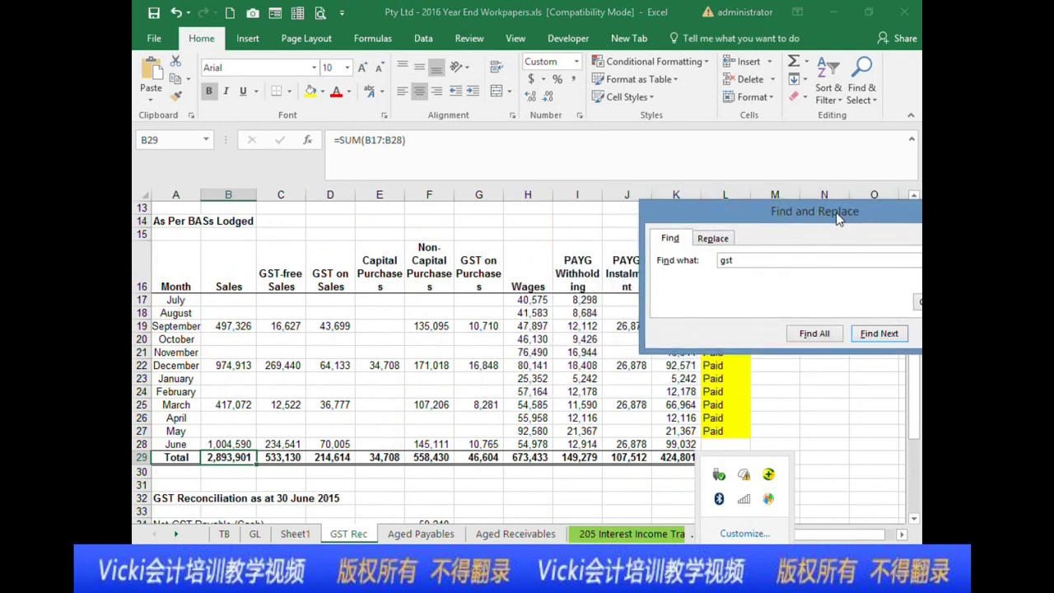
{"action": "left_click", "coordinate": [596, 444]}
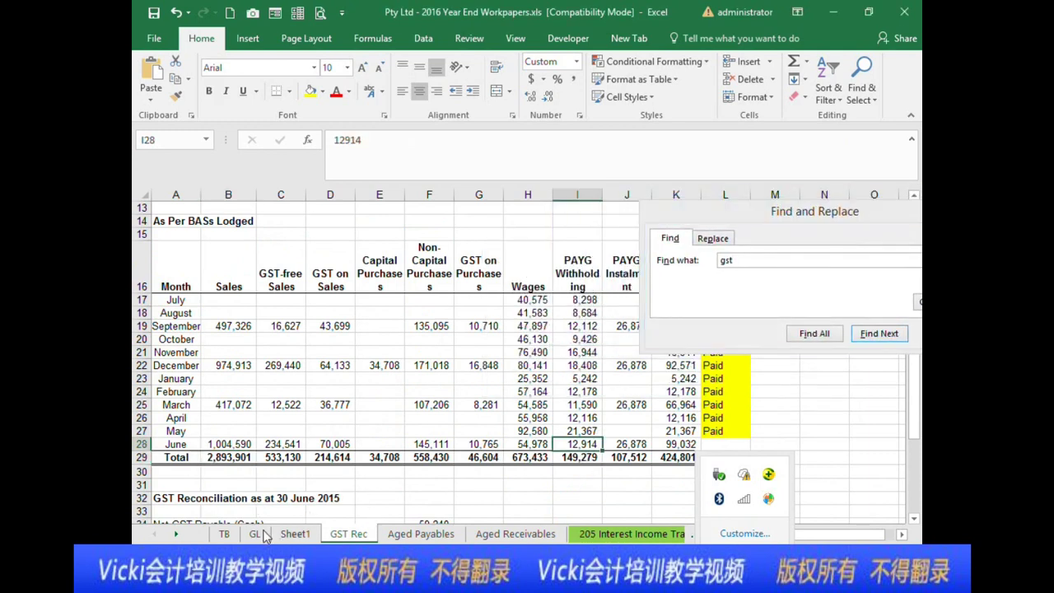
- Search the GL sheet for "payg" and inspect the net movement of the PAYG (23095) account
{"action": "left_click", "coordinate": [257, 534]}
{"action": "scroll", "coordinate": [455, 447], "scroll_direction": "down", "scroll_amount": 2}
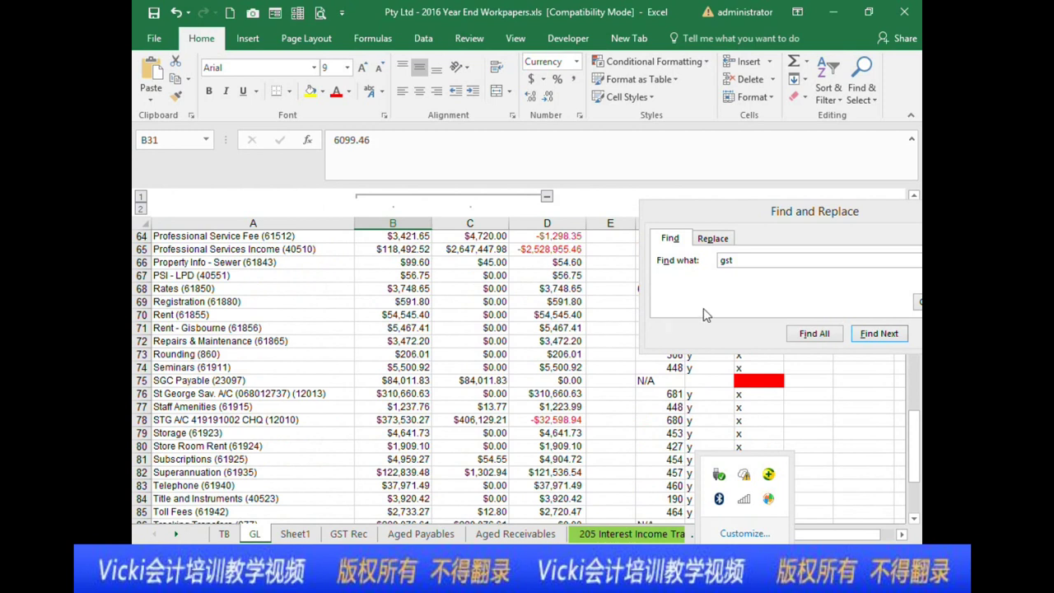
{"action": "left_click", "coordinate": [777, 260]}
{"action": "type", "text": "payg"}
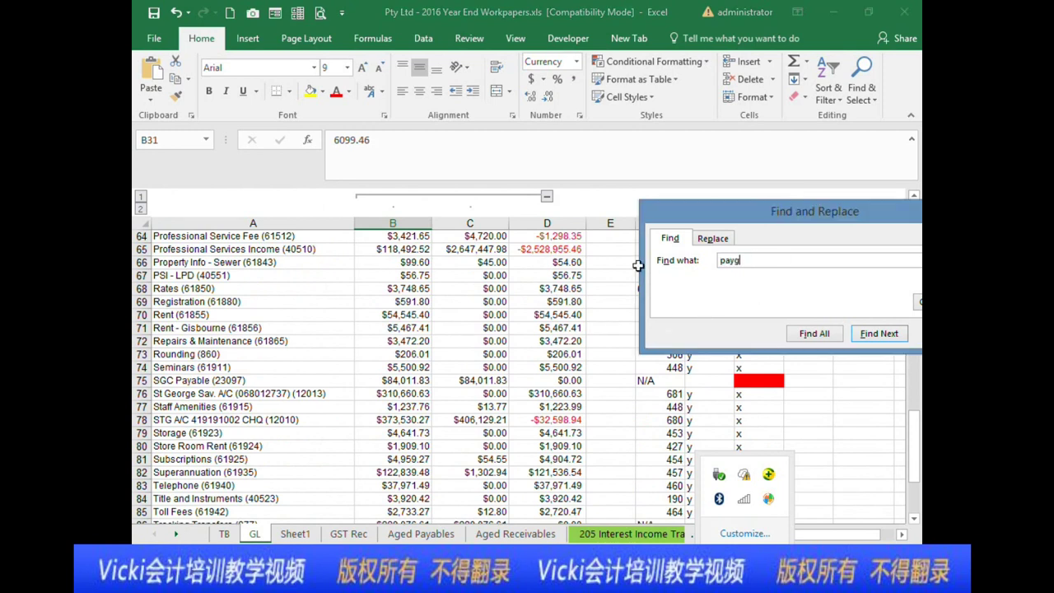
{"action": "key", "text": "Return"}
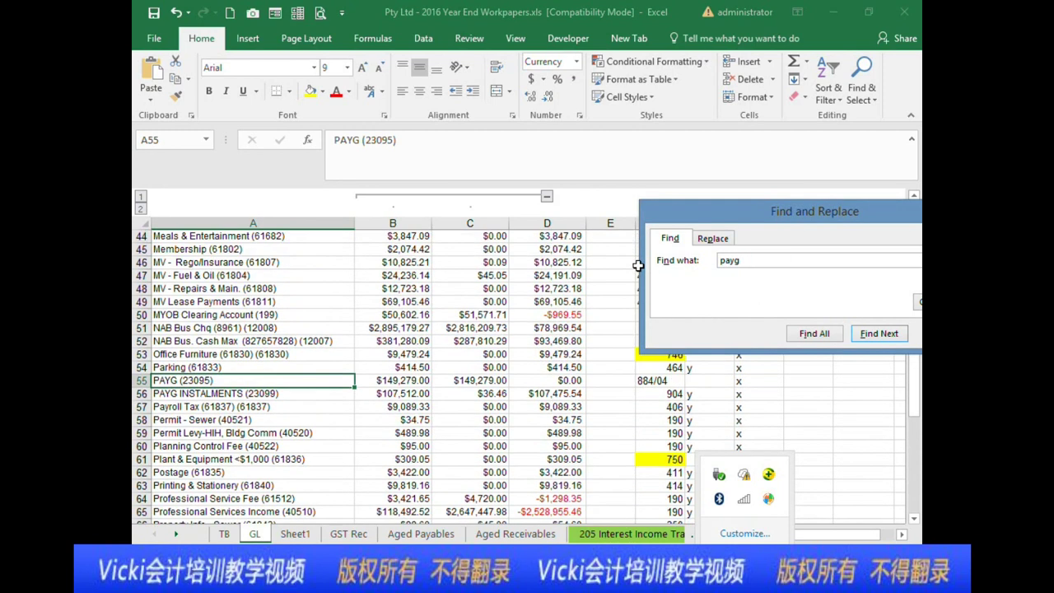
{"action": "left_click", "coordinate": [543, 379]}
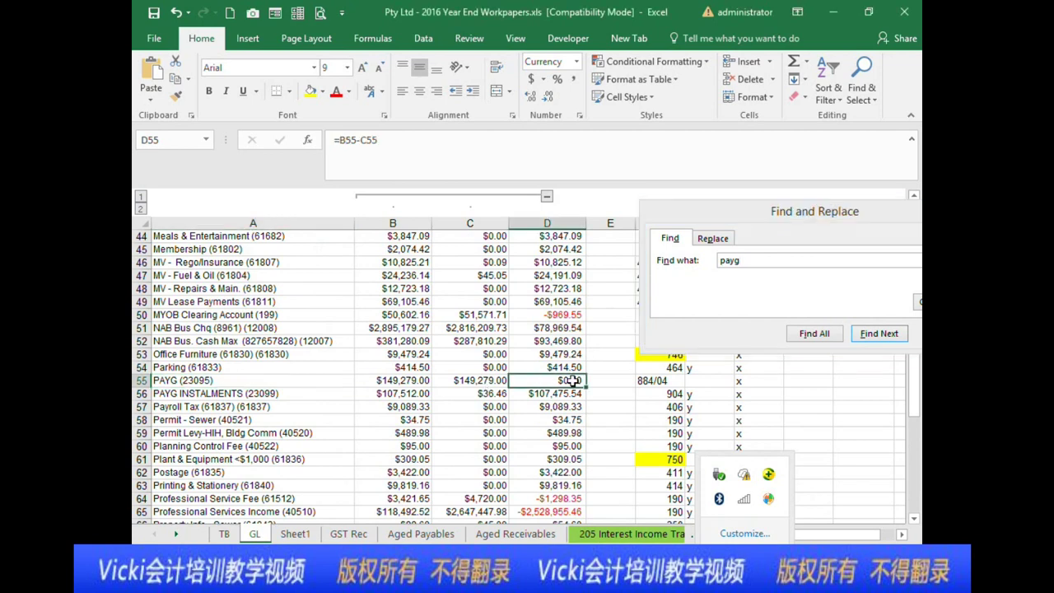
- Scan the top of the GL account list and review the monthly BASs lodged table in GST Rec
{"action": "scroll", "coordinate": [543, 383], "scroll_direction": "up", "scroll_amount": 14}
{"action": "scroll", "coordinate": [544, 388], "scroll_direction": "down", "scroll_amount": 4}
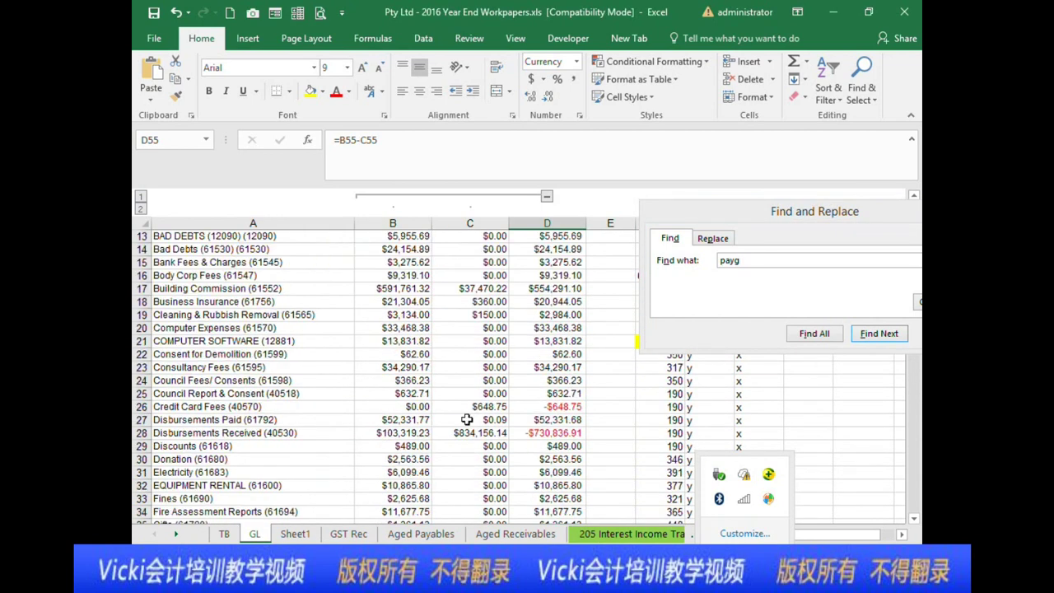
{"action": "scroll", "coordinate": [391, 460], "scroll_direction": "up", "scroll_amount": 4}
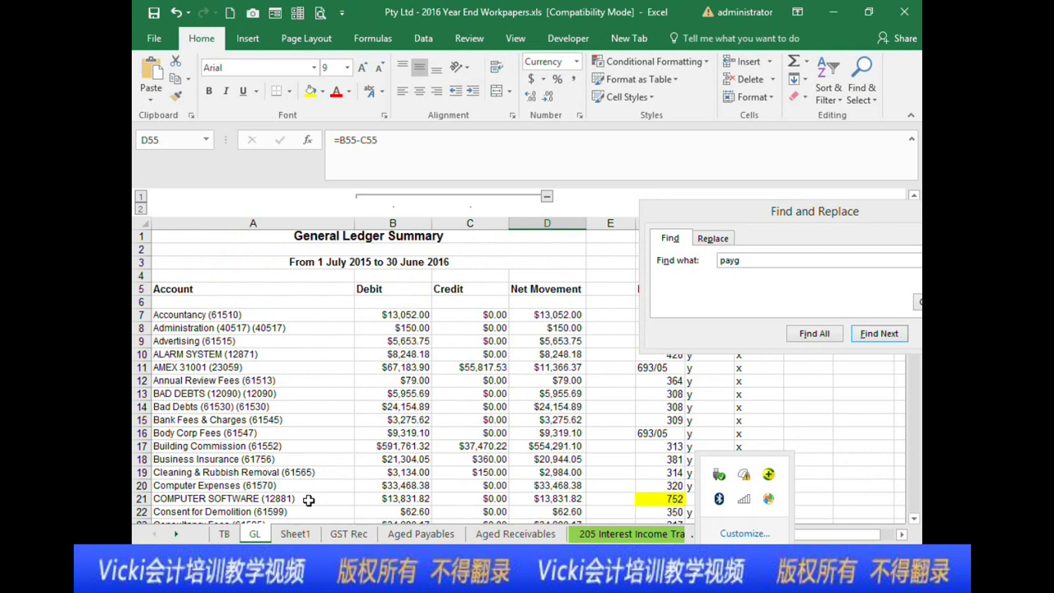
{"action": "left_click", "coordinate": [348, 533]}
{"action": "scroll", "coordinate": [464, 384], "scroll_direction": "up", "scroll_amount": 5}
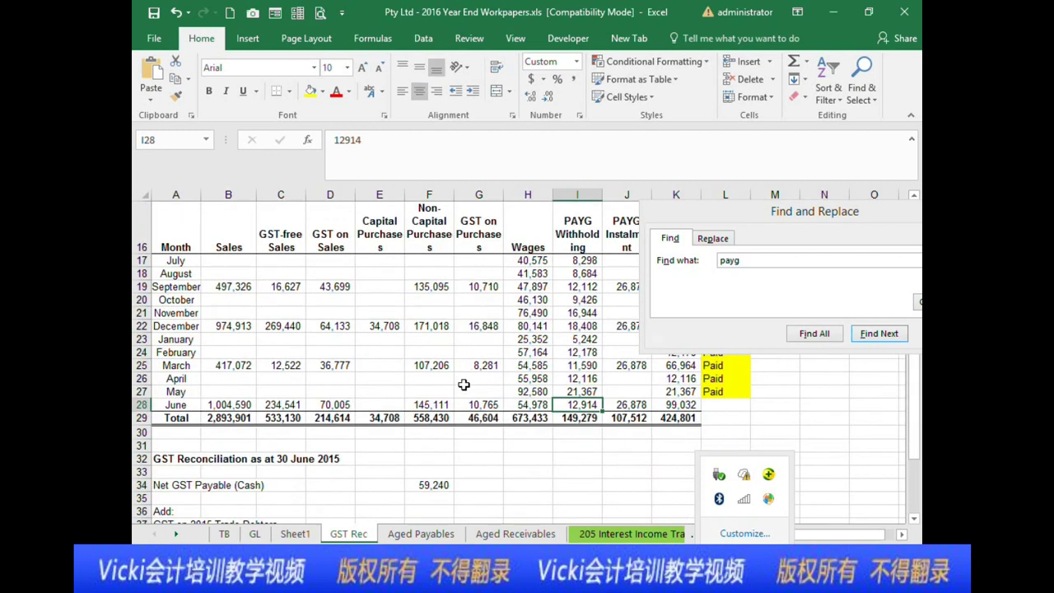
{"action": "scroll", "coordinate": [464, 384], "scroll_direction": "down", "scroll_amount": 3}
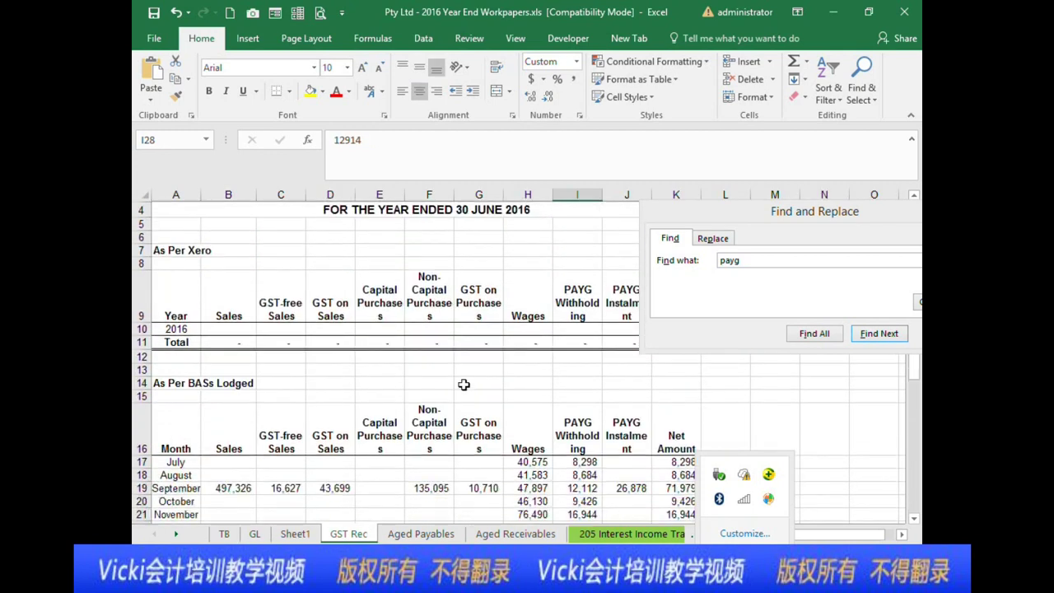
{"action": "scroll", "coordinate": [463, 384], "scroll_direction": "down", "scroll_amount": 3}
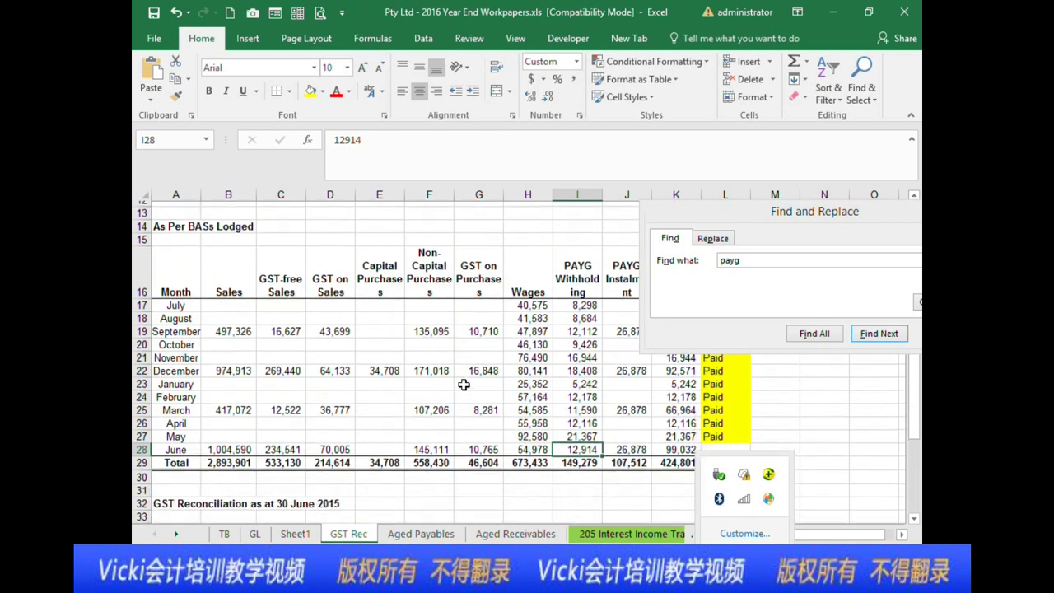
{"action": "scroll", "coordinate": [464, 384], "scroll_direction": "up", "scroll_amount": 3}
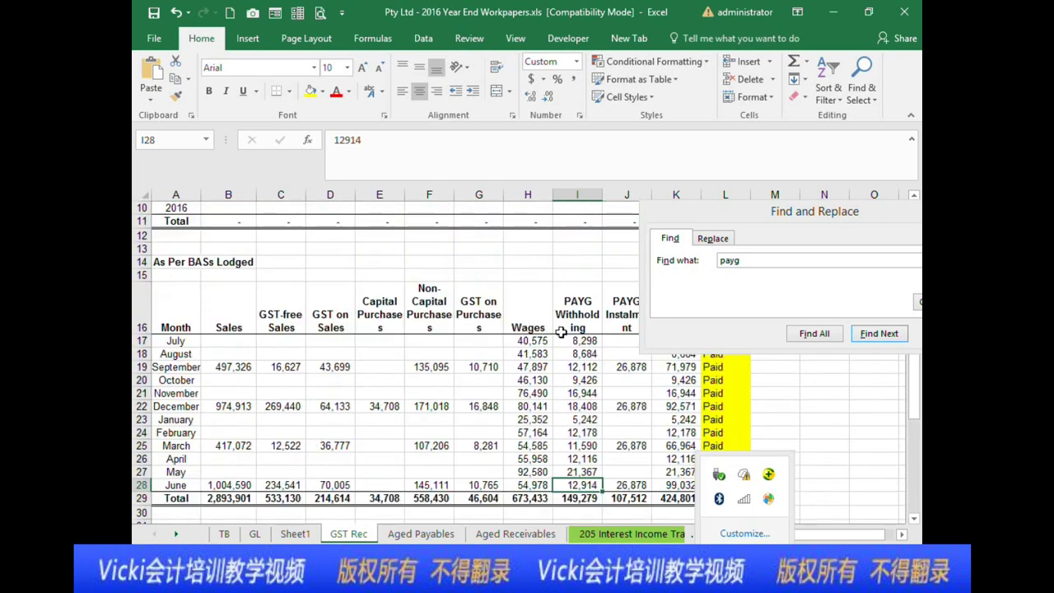
{"action": "scroll", "coordinate": [556, 386], "scroll_direction": "down", "scroll_amount": 1}
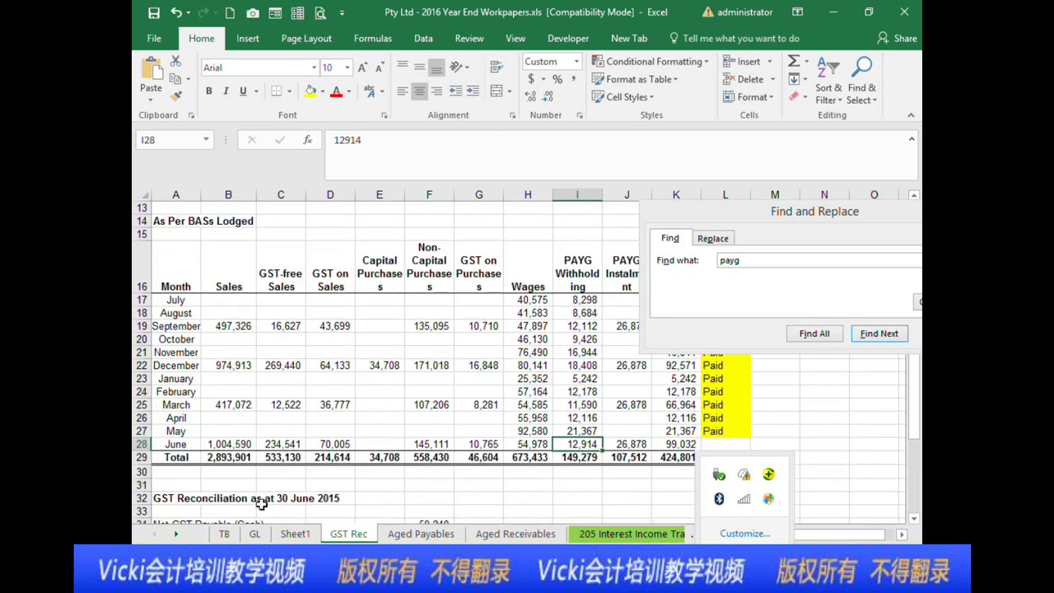
- Inspect the net movement of the GST (21300) account in the GL sheet
{"action": "left_click", "coordinate": [260, 532]}
{"action": "scroll", "coordinate": [559, 318], "scroll_direction": "down", "scroll_amount": 7}
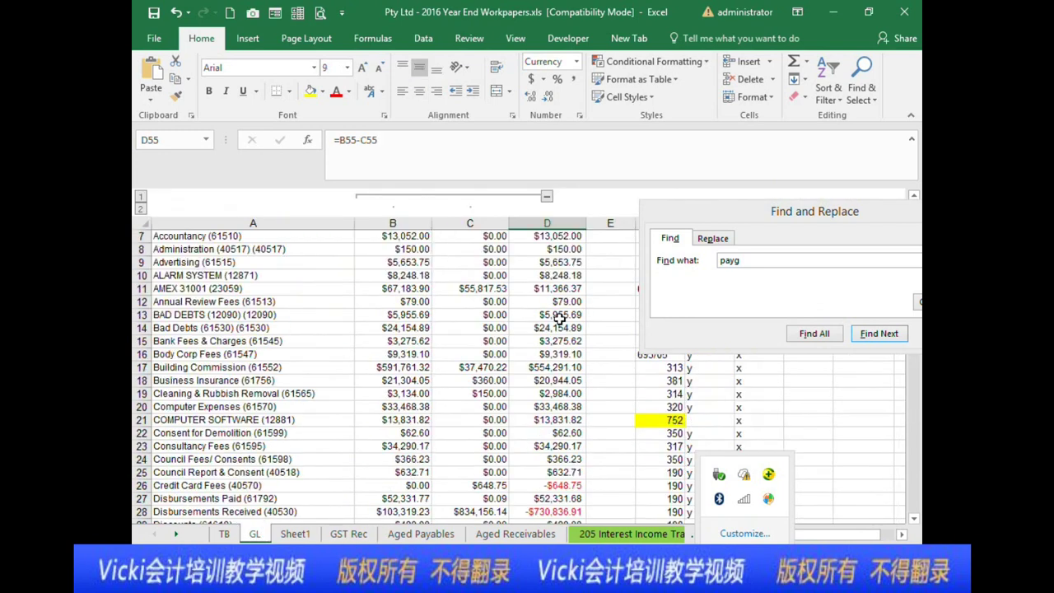
{"action": "left_click", "coordinate": [566, 419]}
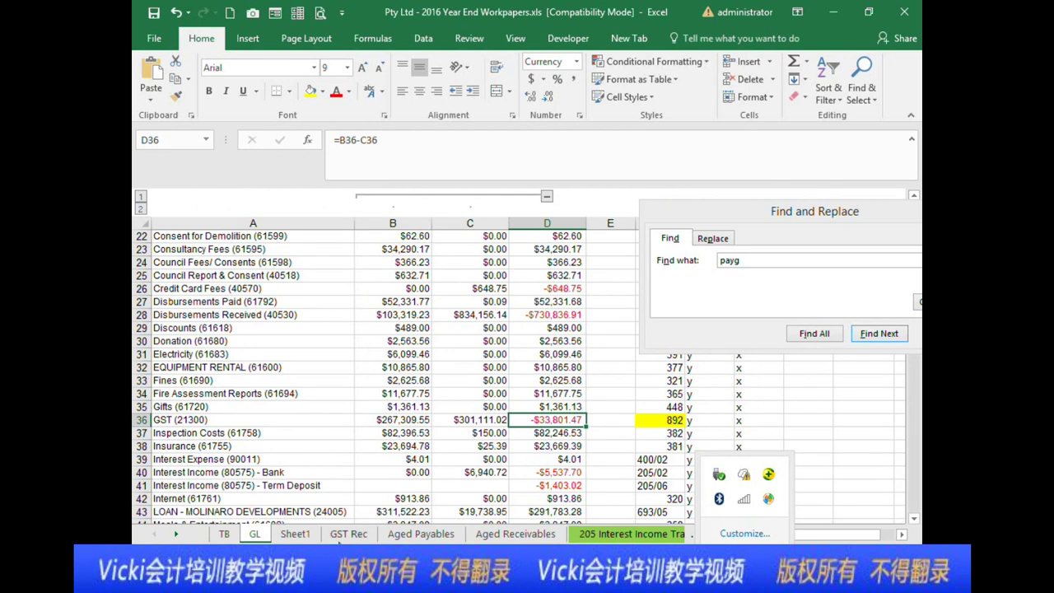
- Return to GST Rec and compare June's GST on Sales with June's GST on Purchases
{"action": "left_click", "coordinate": [348, 533]}
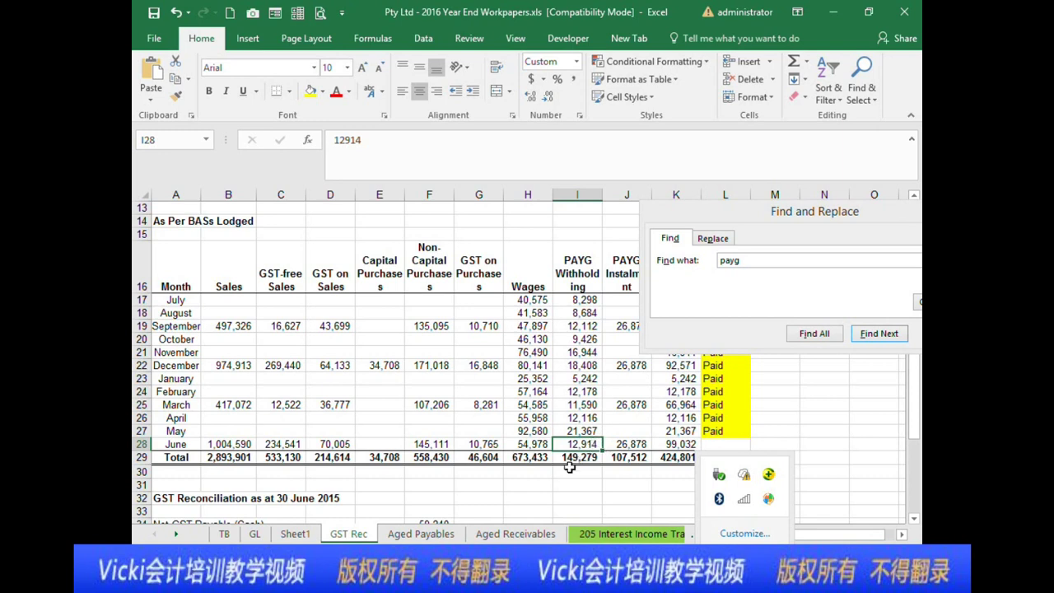
{"action": "left_click", "coordinate": [349, 443]}
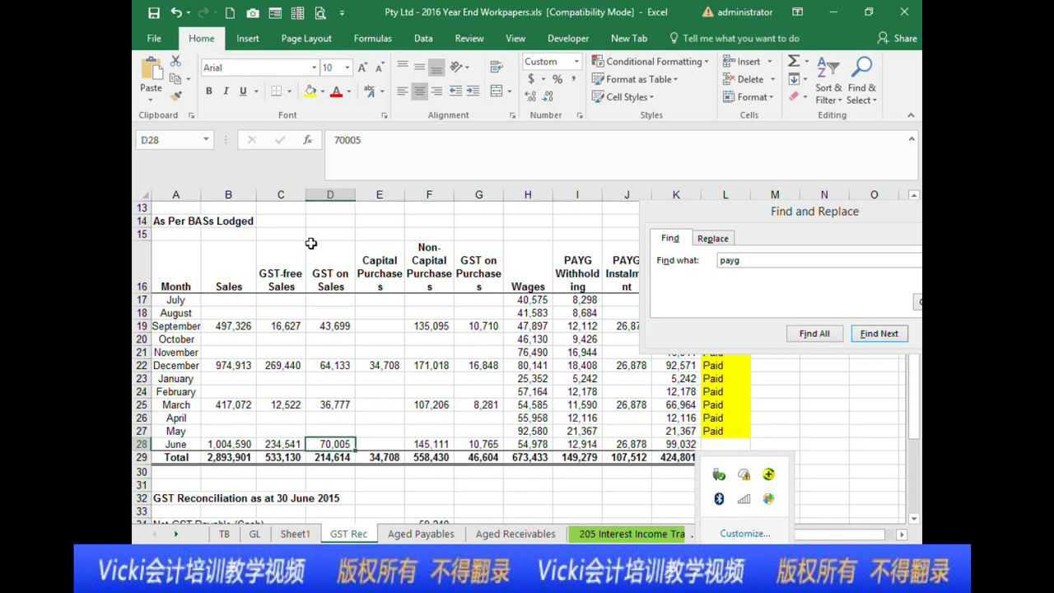
{"action": "left_click", "coordinate": [327, 280]}
{"action": "left_click", "coordinate": [332, 443]}
{"action": "left_click", "coordinate": [500, 262]}
{"action": "left_click", "coordinate": [499, 443]}
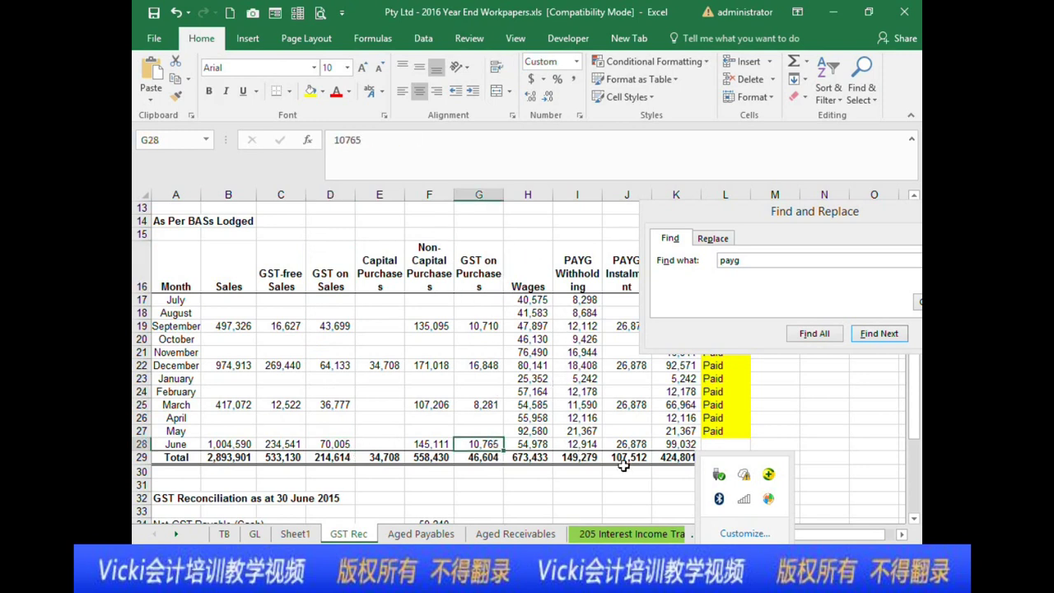
- Check June's PAYG Withholding and PAYG Instalment amounts in the BASs lodged table
{"action": "left_click", "coordinate": [594, 445]}
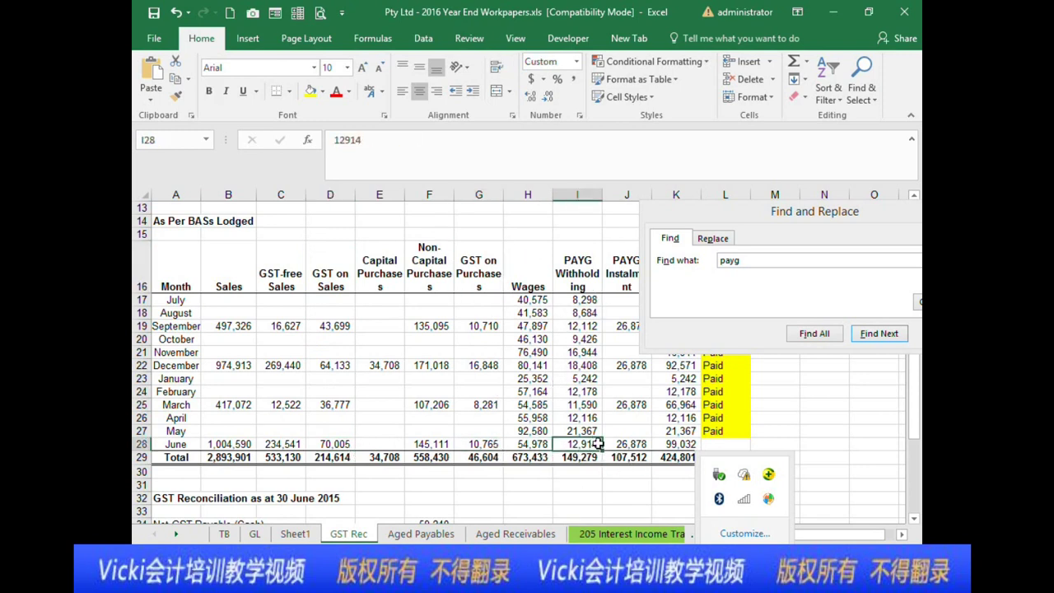
{"action": "left_click", "coordinate": [629, 259]}
{"action": "left_click", "coordinate": [618, 441]}
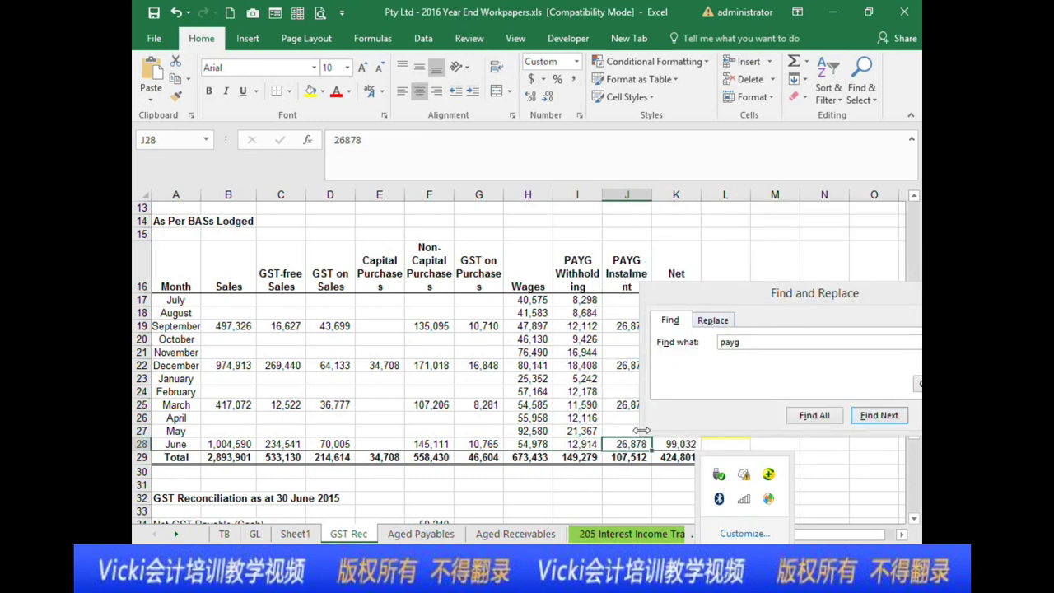
- Look over GST Rec from the As Per Xero section to the GST reconciliation, including March's wages
{"action": "left_click", "coordinate": [529, 404]}
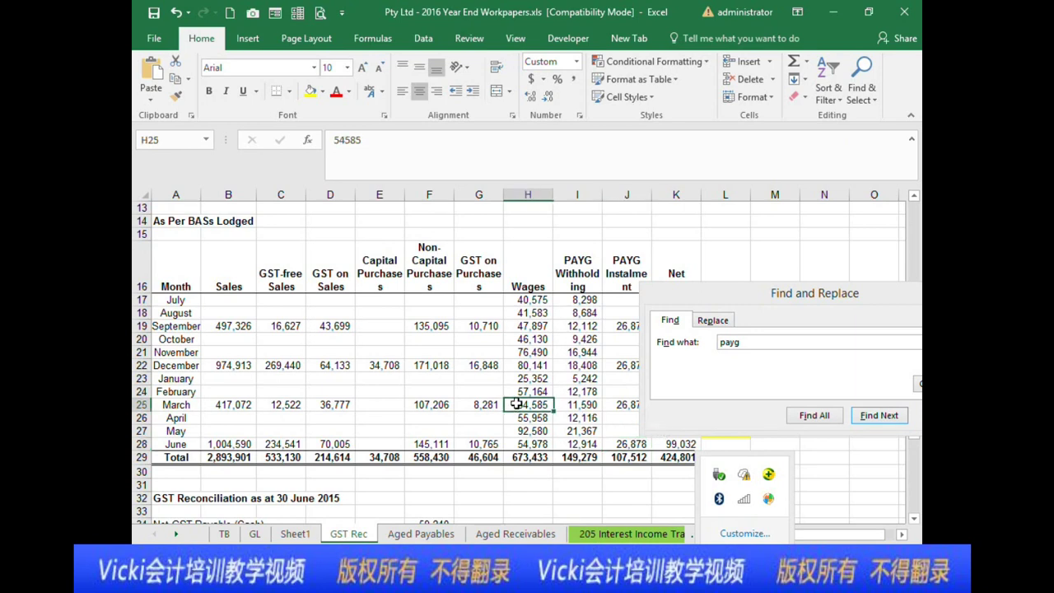
{"action": "scroll", "coordinate": [516, 311], "scroll_direction": "up", "scroll_amount": 4}
{"action": "scroll", "coordinate": [345, 353], "scroll_direction": "down", "scroll_amount": 6}
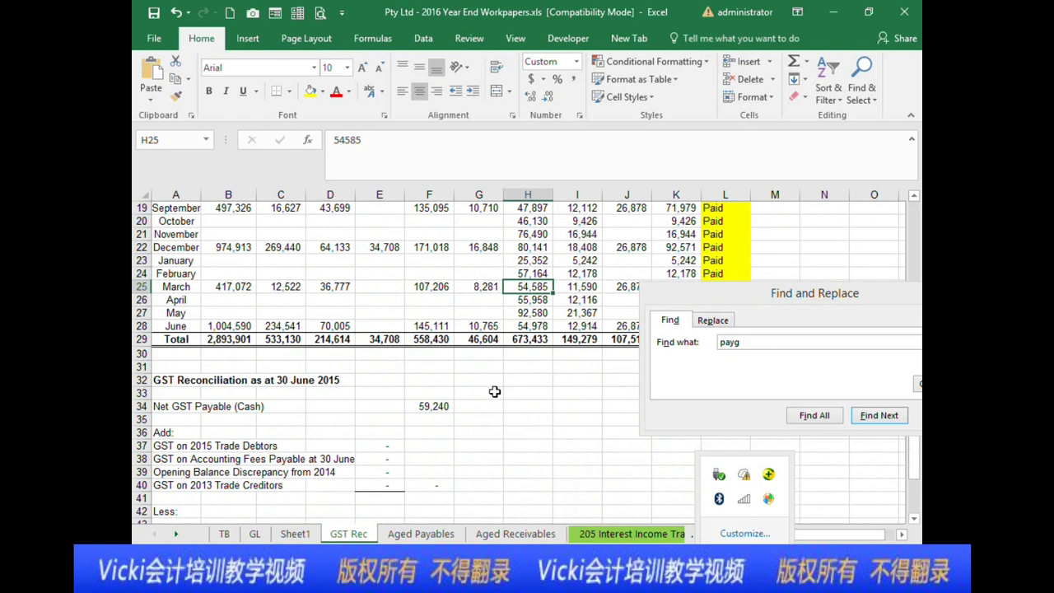
{"action": "scroll", "coordinate": [506, 395], "scroll_direction": "down", "scroll_amount": 2}
{"action": "scroll", "coordinate": [541, 382], "scroll_direction": "up", "scroll_amount": 1}
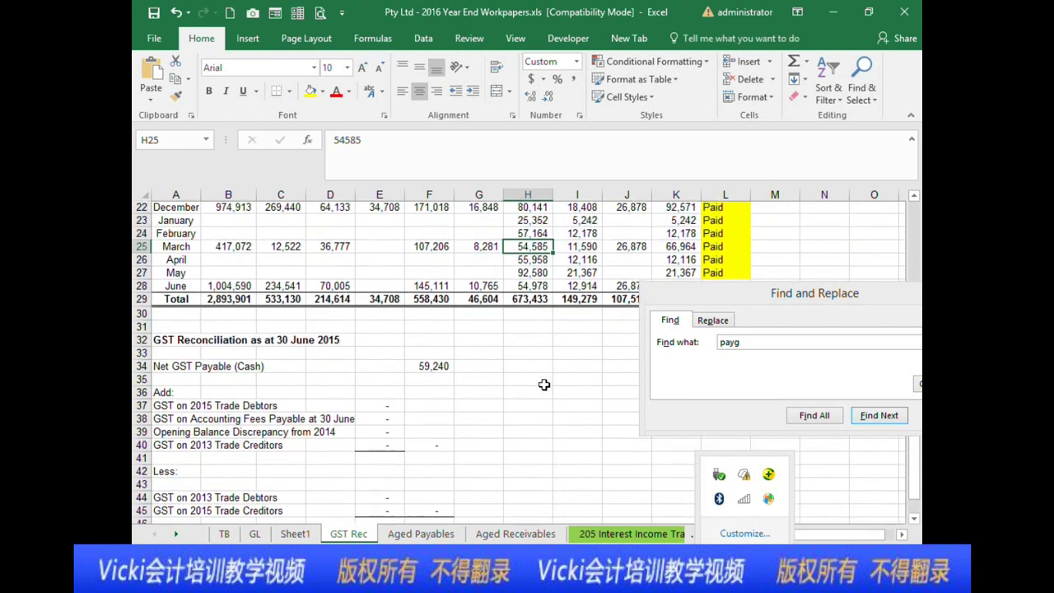
{"action": "scroll", "coordinate": [541, 382], "scroll_direction": "down", "scroll_amount": 1}
{"action": "scroll", "coordinate": [539, 398], "scroll_direction": "up", "scroll_amount": 3}
{"action": "scroll", "coordinate": [539, 398], "scroll_direction": "up", "scroll_amount": 4}
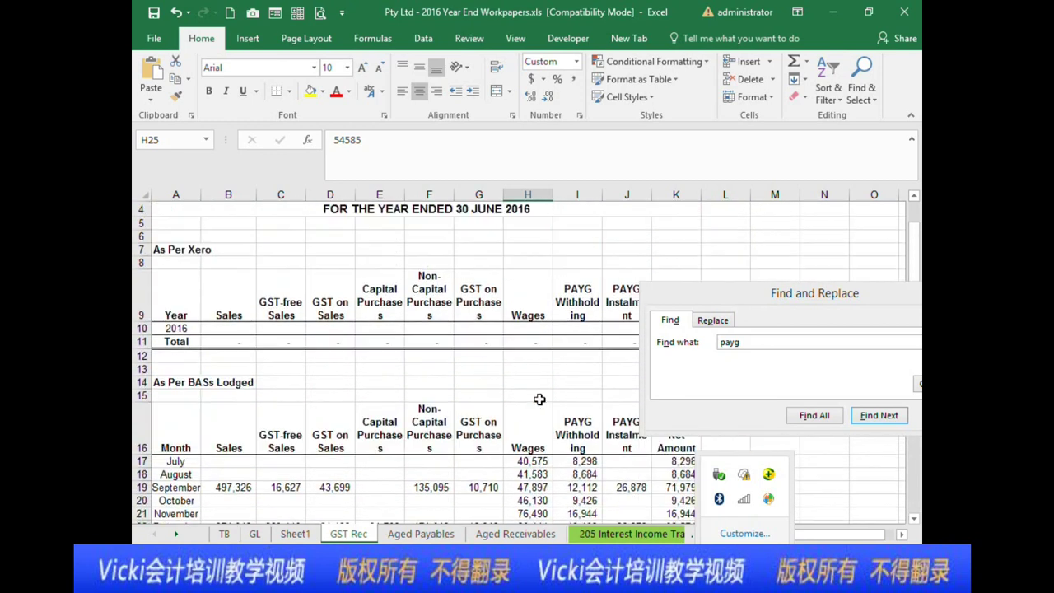
{"action": "scroll", "coordinate": [504, 396], "scroll_direction": "down", "scroll_amount": 1}
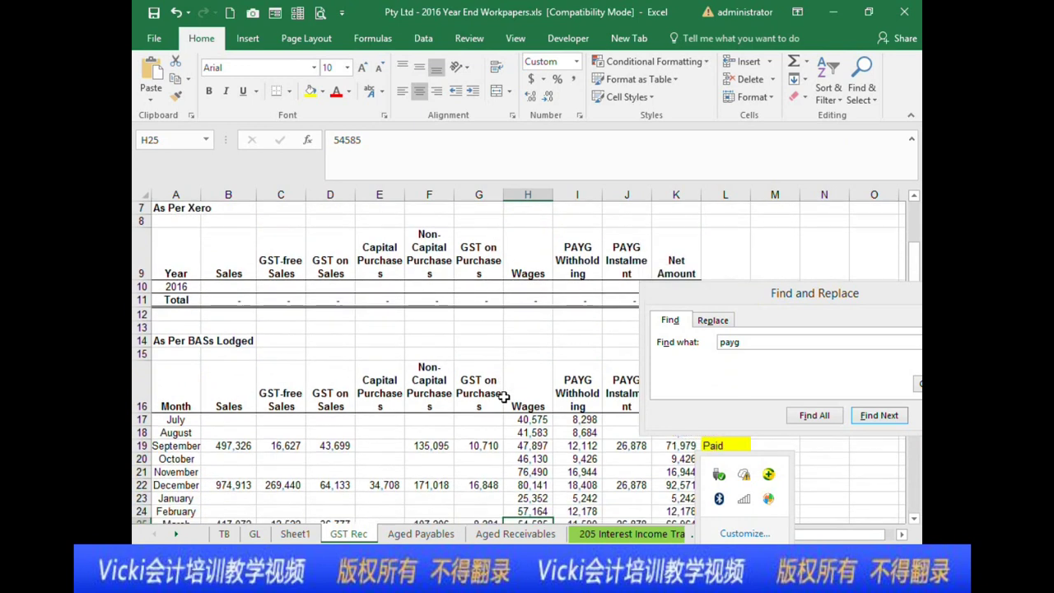
{"action": "scroll", "coordinate": [503, 397], "scroll_direction": "up", "scroll_amount": 2}
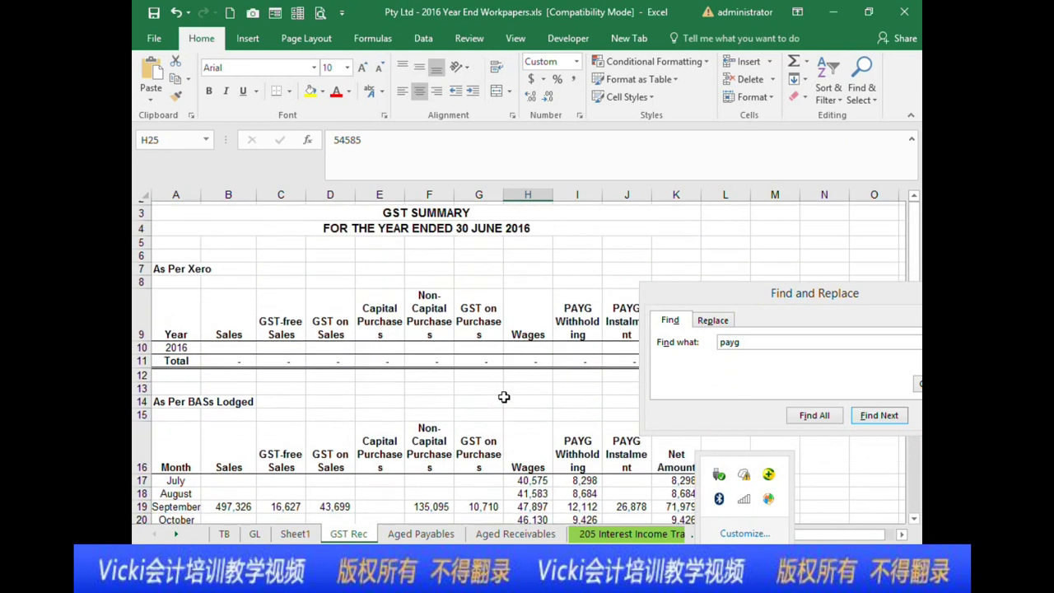
- Examine the As Per Xero table, then highlight the BASs lodged rows from July to Total
{"action": "left_click_drag", "start_coordinate": [172, 290], "coordinate": [673, 359]}
{"action": "left_click", "coordinate": [479, 435]}
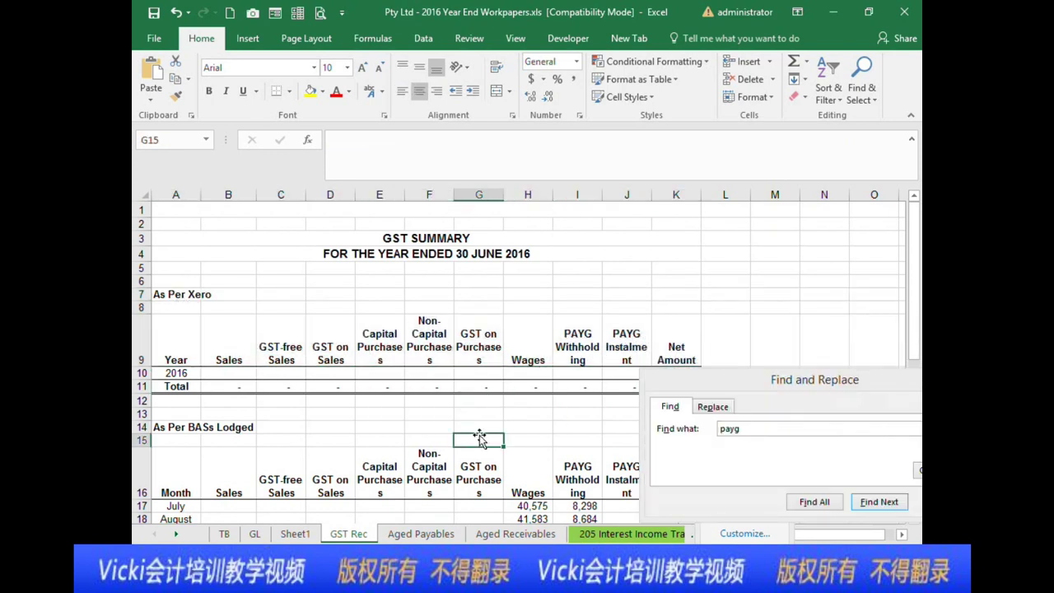
{"action": "scroll", "coordinate": [231, 284], "scroll_direction": "down", "scroll_amount": 4}
{"action": "left_click_drag", "start_coordinate": [169, 301], "coordinate": [676, 451]}
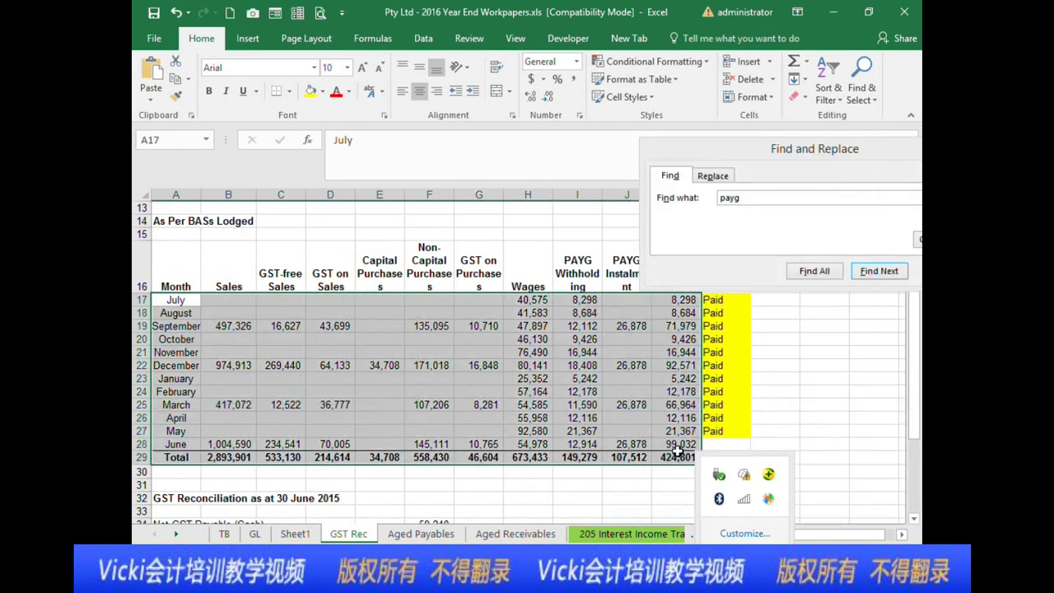
{"action": "left_click", "coordinate": [646, 430]}
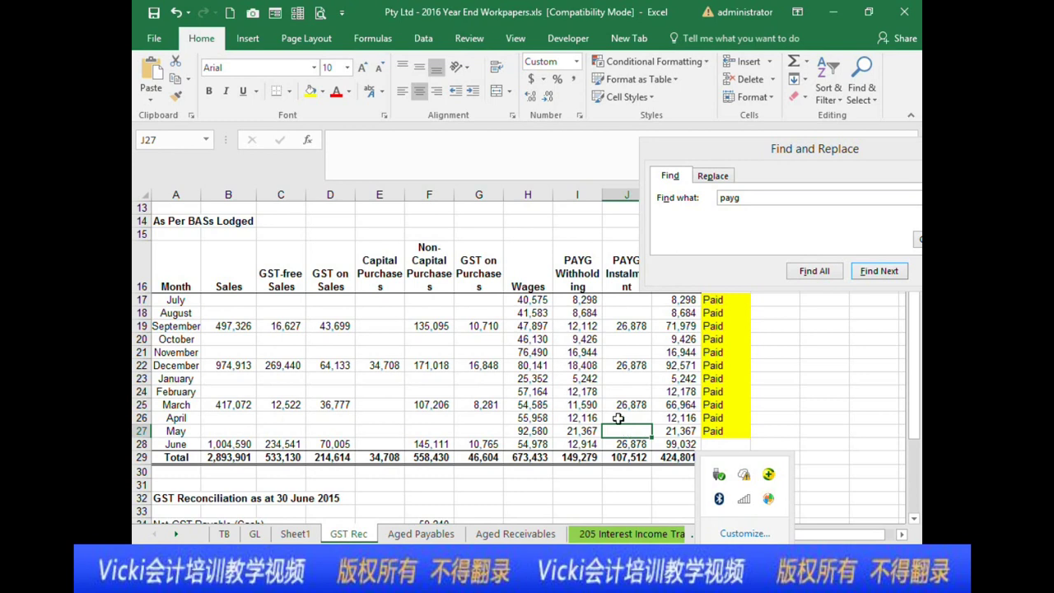
- Revisit the Xero and BASs lodged tables and check the formula behind the Wages total
{"action": "scroll", "coordinate": [619, 421], "scroll_direction": "up", "scroll_amount": 3}
{"action": "scroll", "coordinate": [479, 420], "scroll_direction": "up", "scroll_amount": 1}
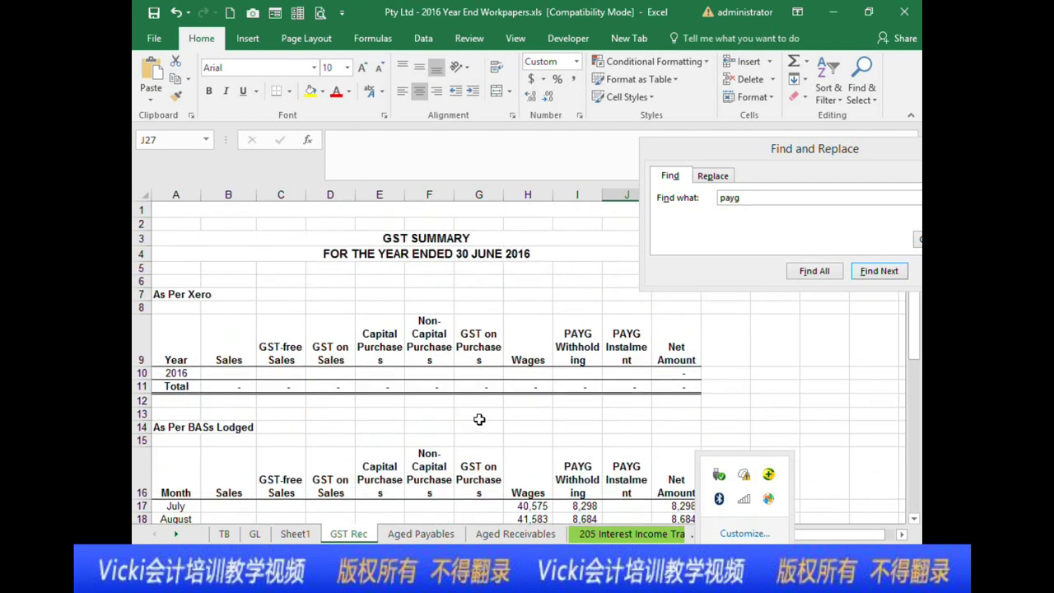
{"action": "scroll", "coordinate": [473, 428], "scroll_direction": "down", "scroll_amount": 4}
{"action": "scroll", "coordinate": [449, 375], "scroll_direction": "down", "scroll_amount": 1}
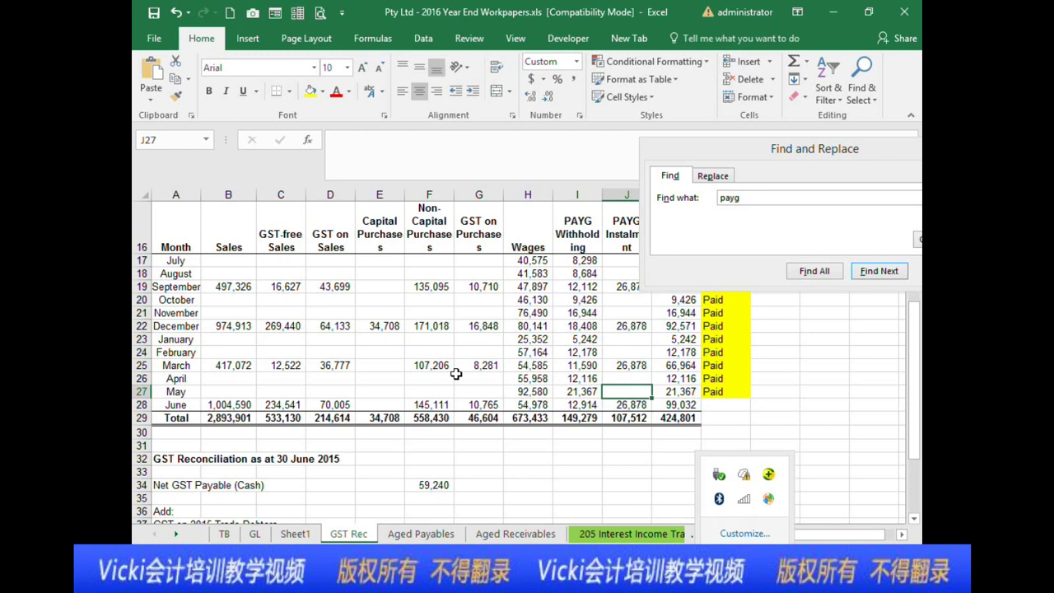
{"action": "left_click", "coordinate": [522, 414]}
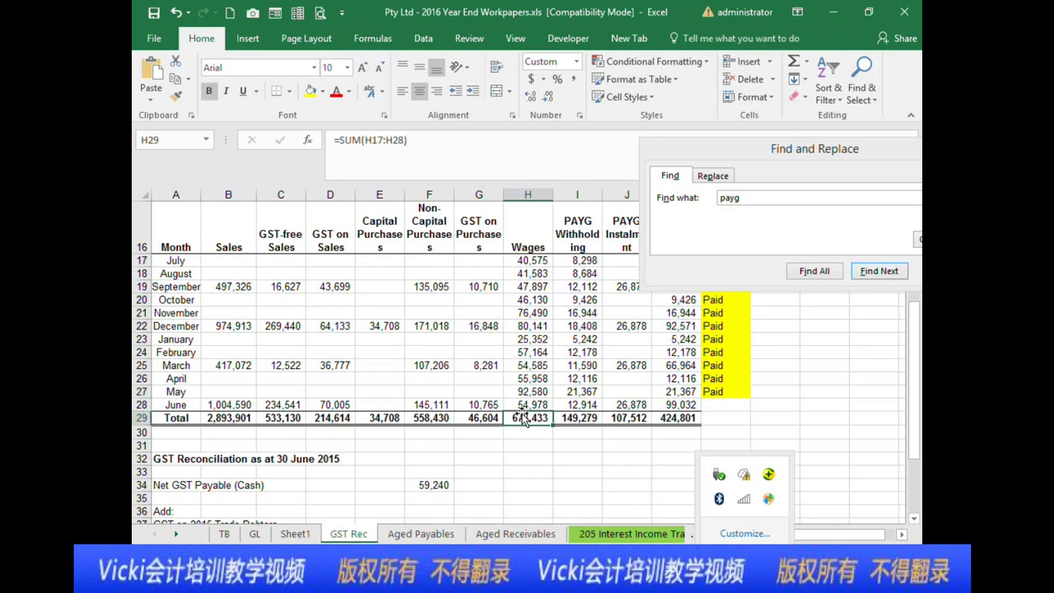
- Review the GST Reconciliation section and inspect the formula behind Net GST Payable (Cash)
{"action": "scroll", "coordinate": [516, 438], "scroll_direction": "down", "scroll_amount": 3}
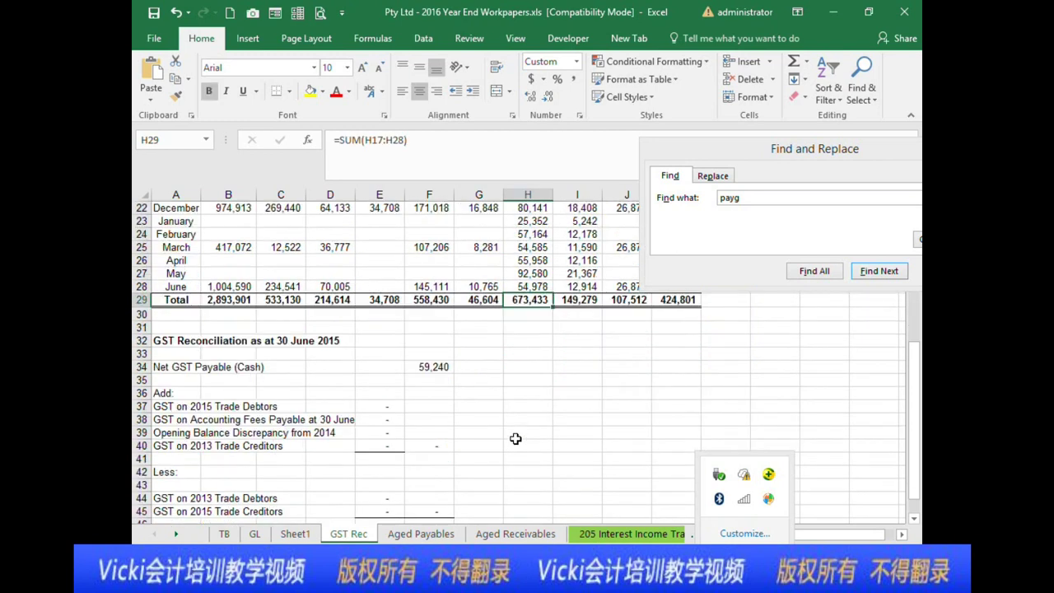
{"action": "scroll", "coordinate": [515, 438], "scroll_direction": "up", "scroll_amount": 2}
{"action": "scroll", "coordinate": [516, 438], "scroll_direction": "down", "scroll_amount": 1}
{"action": "left_click", "coordinate": [477, 406]}
{"action": "left_click", "coordinate": [378, 379]}
{"action": "left_click", "coordinate": [289, 372]}
{"action": "scroll", "coordinate": [289, 375], "scroll_direction": "down", "scroll_amount": 1}
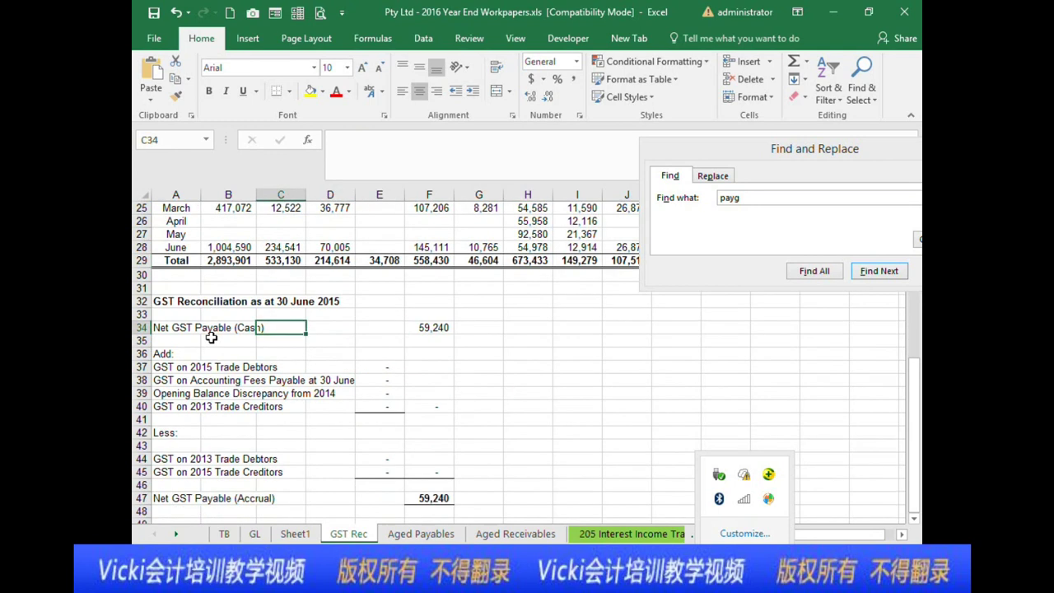
{"action": "left_click", "coordinate": [432, 325]}
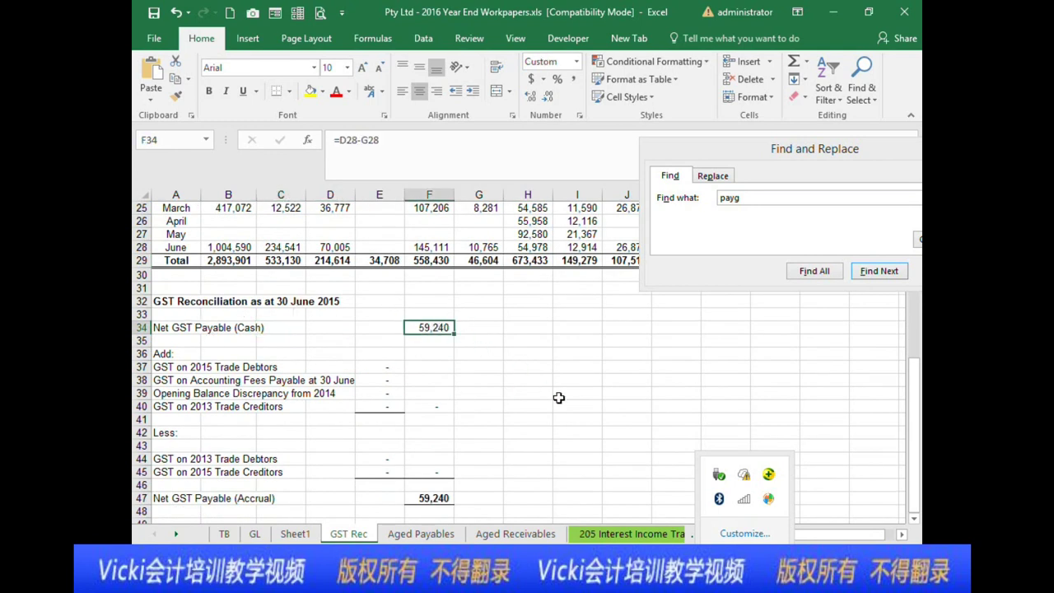
- Recheck Net GST Payable (Cash) against June's GST figures in the BASs lodged table
{"action": "scroll", "coordinate": [560, 407], "scroll_direction": "down", "scroll_amount": 1}
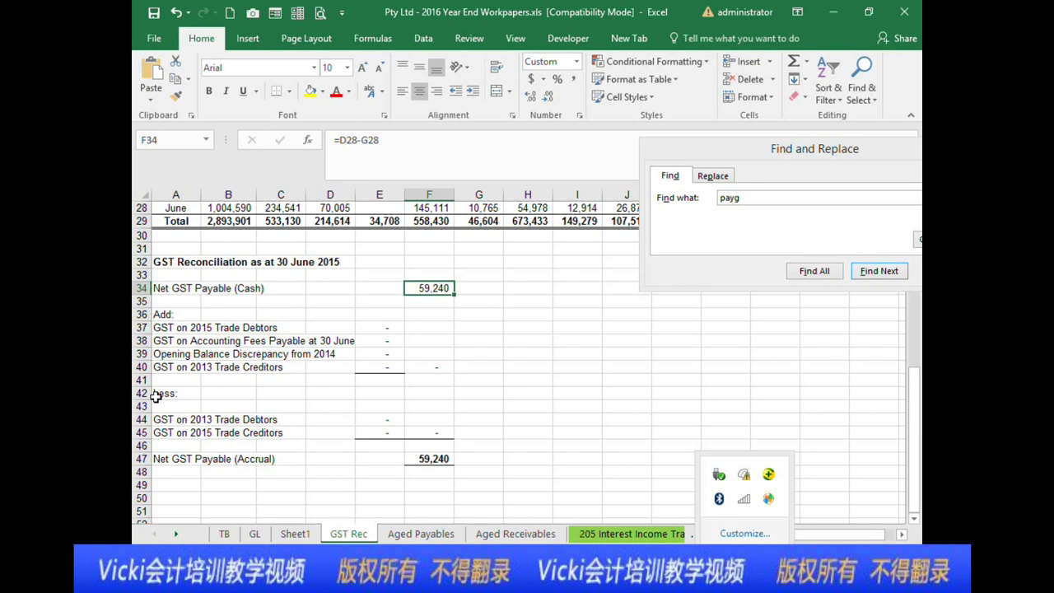
{"action": "left_click", "coordinate": [452, 306]}
{"action": "left_click", "coordinate": [441, 285]}
{"action": "scroll", "coordinate": [475, 286], "scroll_direction": "up", "scroll_amount": 5}
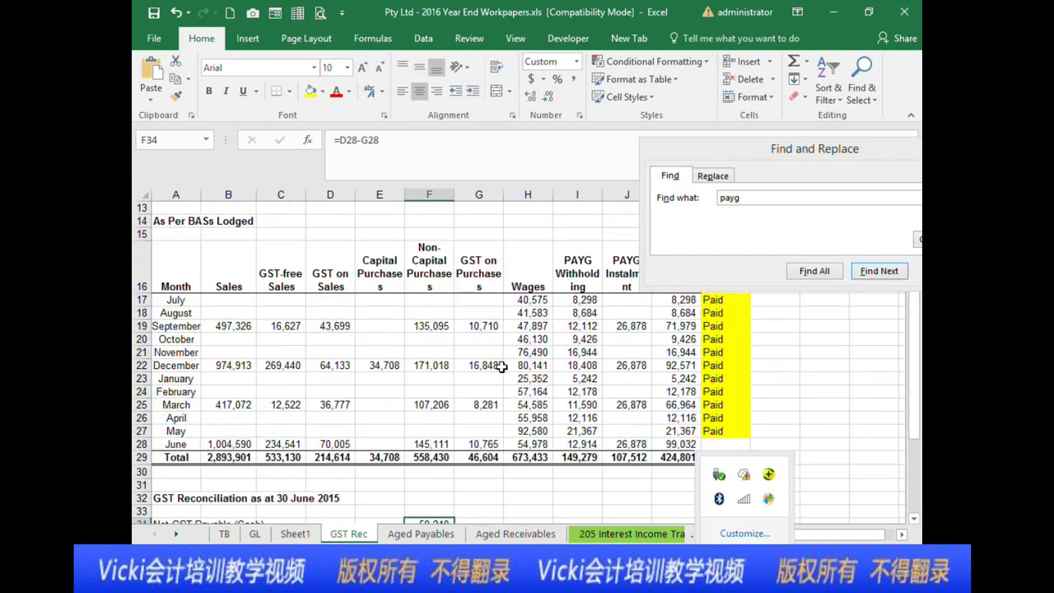
{"action": "scroll", "coordinate": [501, 365], "scroll_direction": "down", "scroll_amount": 4}
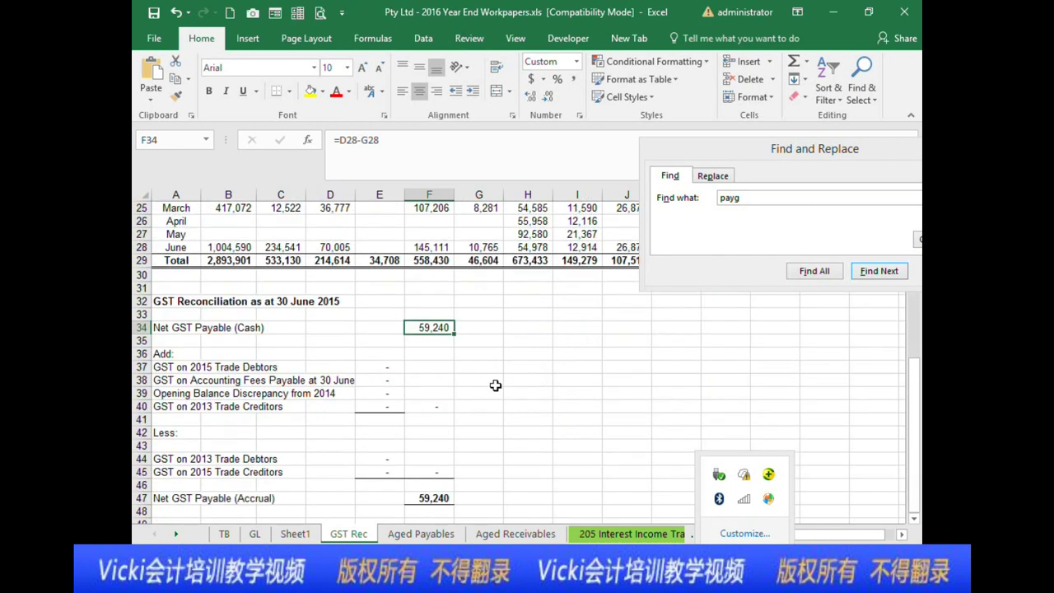
- Examine the reconciliation's Add items for 2015 trade debtors, accounting fees payable and the 2014 opening balance discrepancy
{"action": "left_click", "coordinate": [186, 354]}
{"action": "left_click", "coordinate": [170, 367]}
{"action": "left_click", "coordinate": [246, 365]}
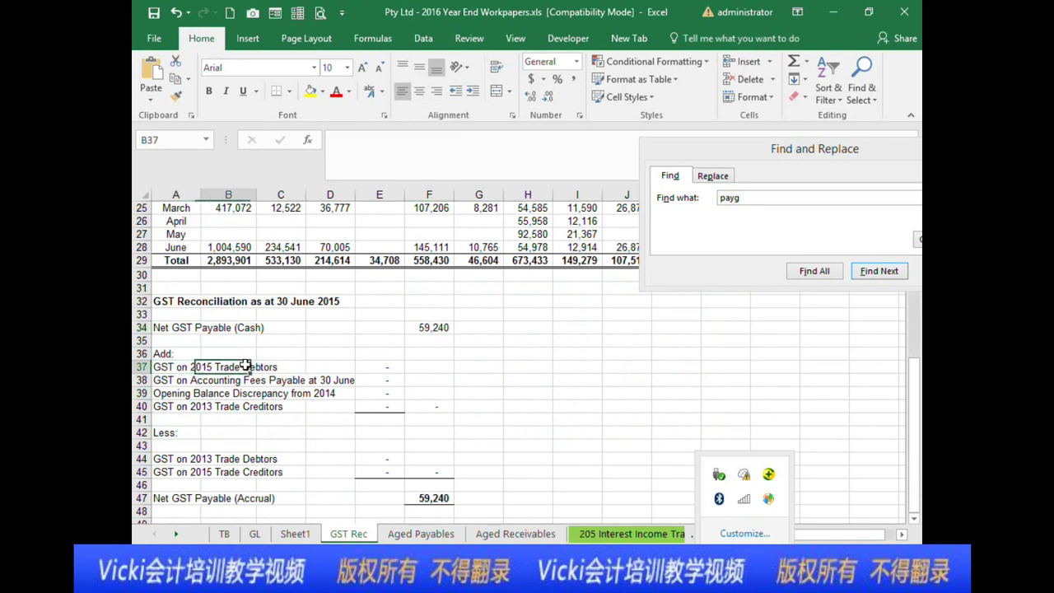
{"action": "left_click", "coordinate": [199, 384]}
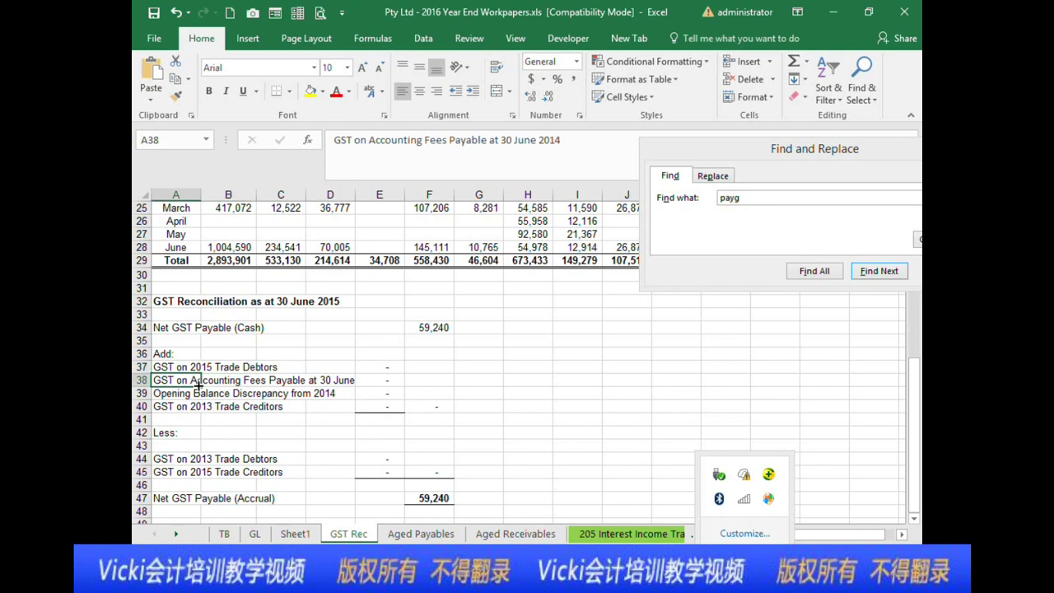
{"action": "left_click", "coordinate": [177, 392]}
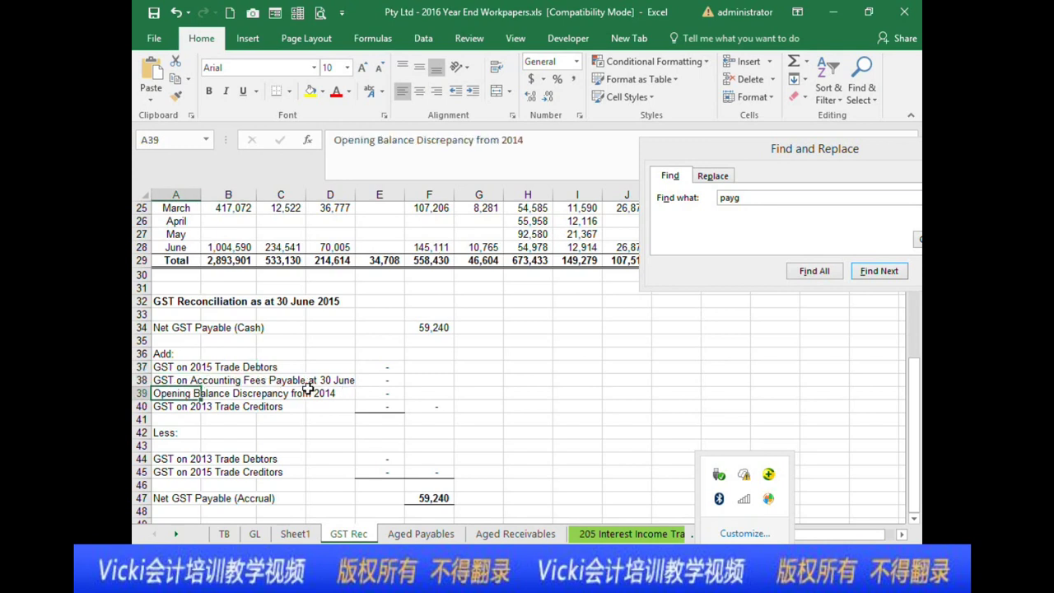
- Change the year in the Add section's trade creditors label to read "GST on 2014 Trade Creditors"
{"action": "scroll", "coordinate": [247, 395], "scroll_direction": "down", "scroll_amount": 1}
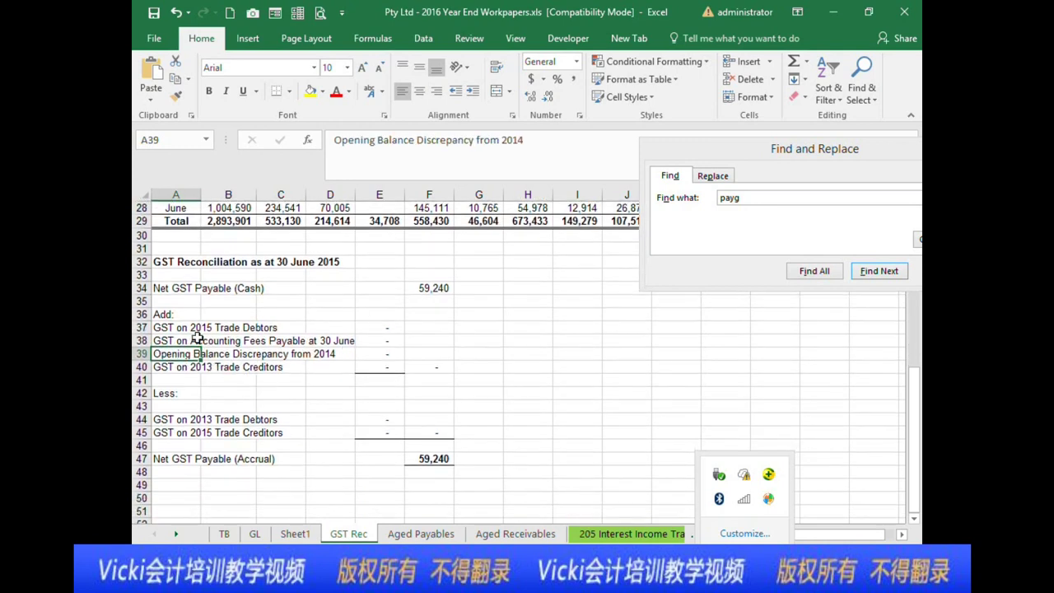
{"action": "left_click", "coordinate": [170, 367]}
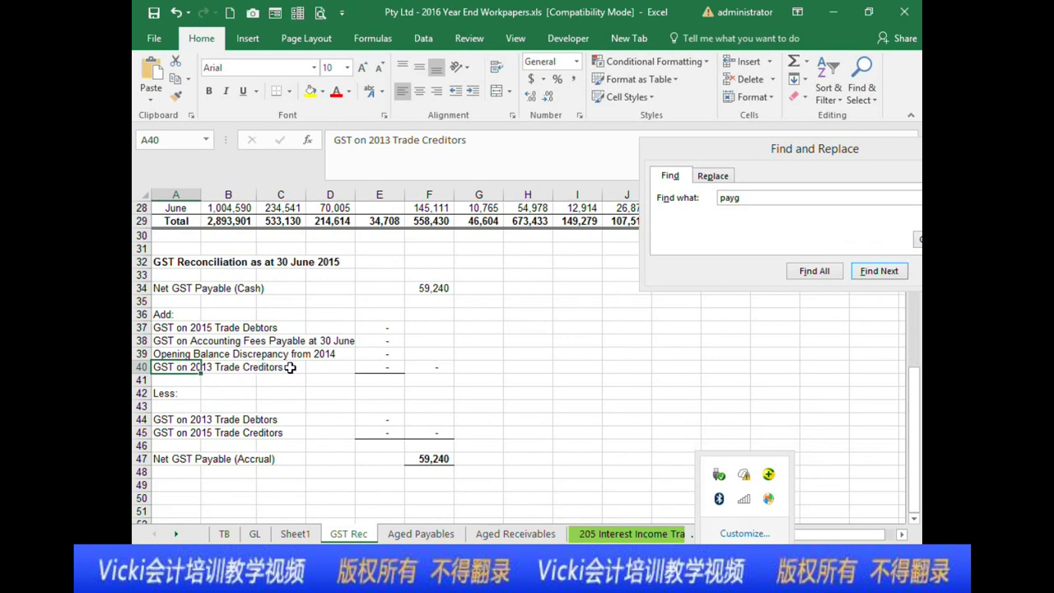
{"action": "left_click", "coordinate": [211, 367]}
{"action": "left_click", "coordinate": [167, 363]}
{"action": "left_click", "coordinate": [390, 139]}
{"action": "key", "text": "BackSpace"}
{"action": "type", "text": "4"}
{"action": "left_click", "coordinate": [235, 444]}
- Change the year in the Less section's trade debtors label to read "GST on 2014 Trade Debtors"
{"action": "left_click", "coordinate": [202, 431]}
{"action": "left_click", "coordinate": [211, 418]}
{"action": "left_click", "coordinate": [175, 414]}
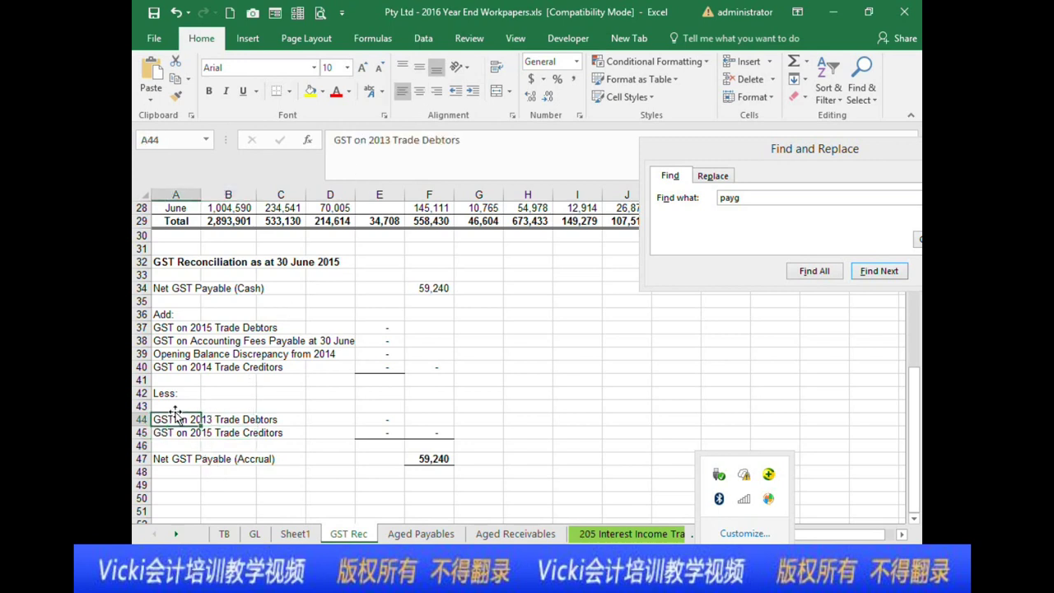
{"action": "left_click", "coordinate": [390, 140]}
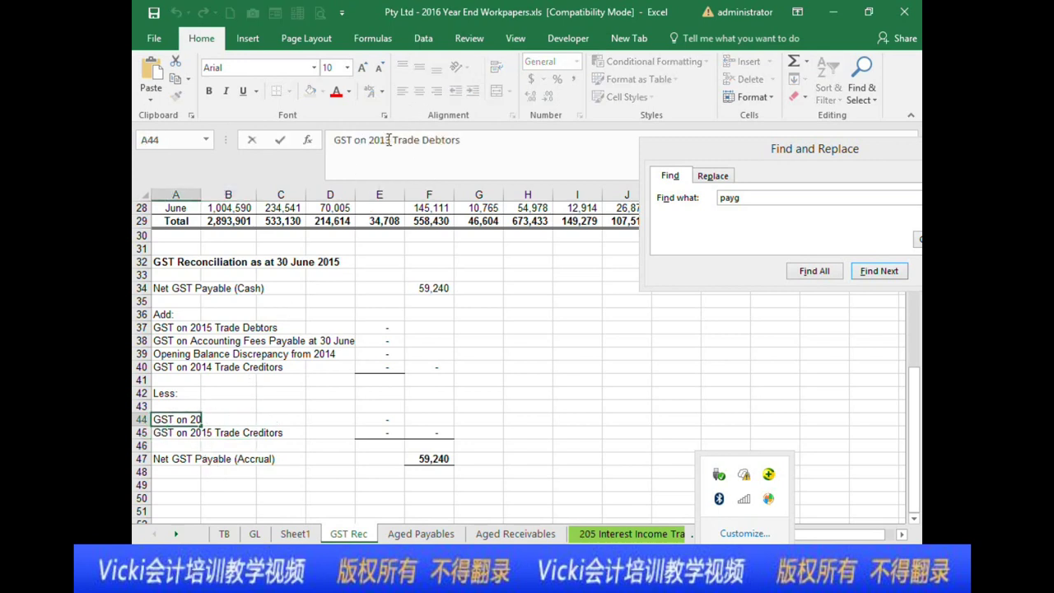
{"action": "key", "text": "Delete"}
{"action": "type", "text": "5"}
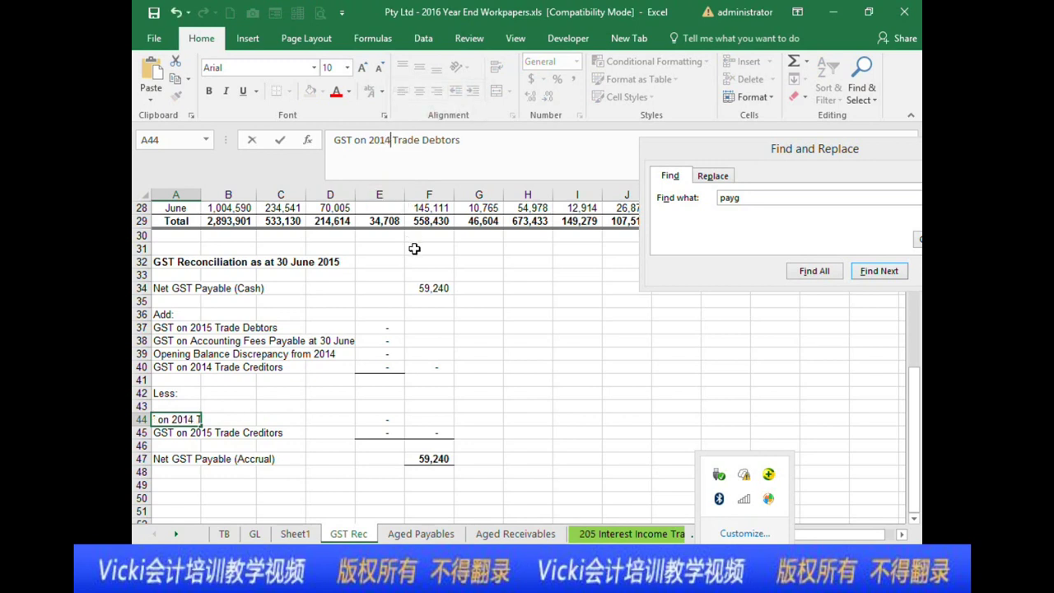
{"action": "left_click", "coordinate": [386, 418]}
- Inspect the formula behind the Add section's subtotal in F40, leaving it unedited
{"action": "left_click", "coordinate": [428, 353]}
{"action": "left_click", "coordinate": [380, 328]}
{"action": "left_click", "coordinate": [434, 375]}
{"action": "left_click", "coordinate": [433, 367]}
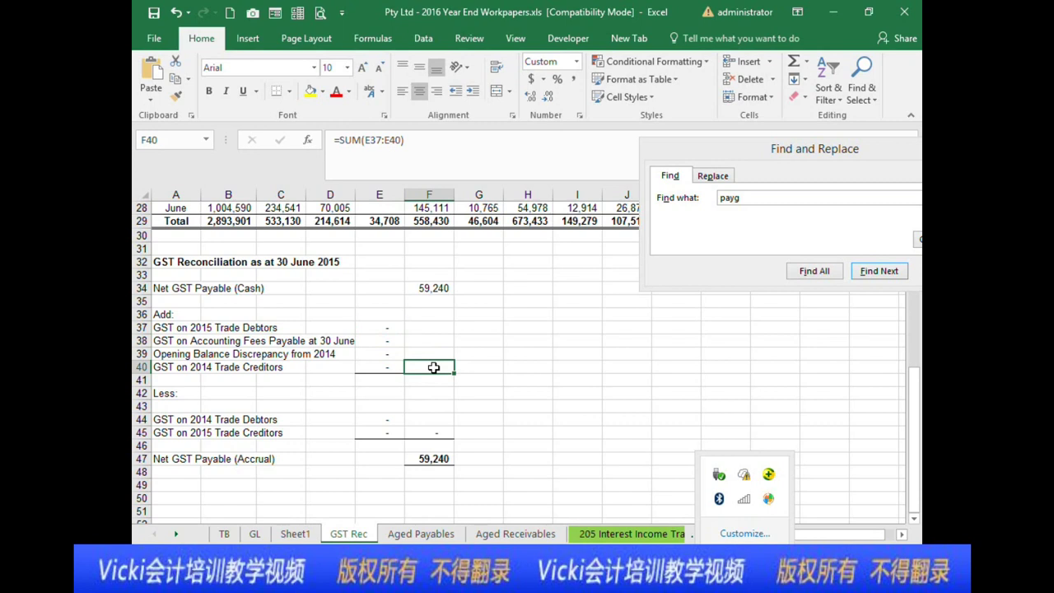
{"action": "double_click", "coordinate": [434, 367]}
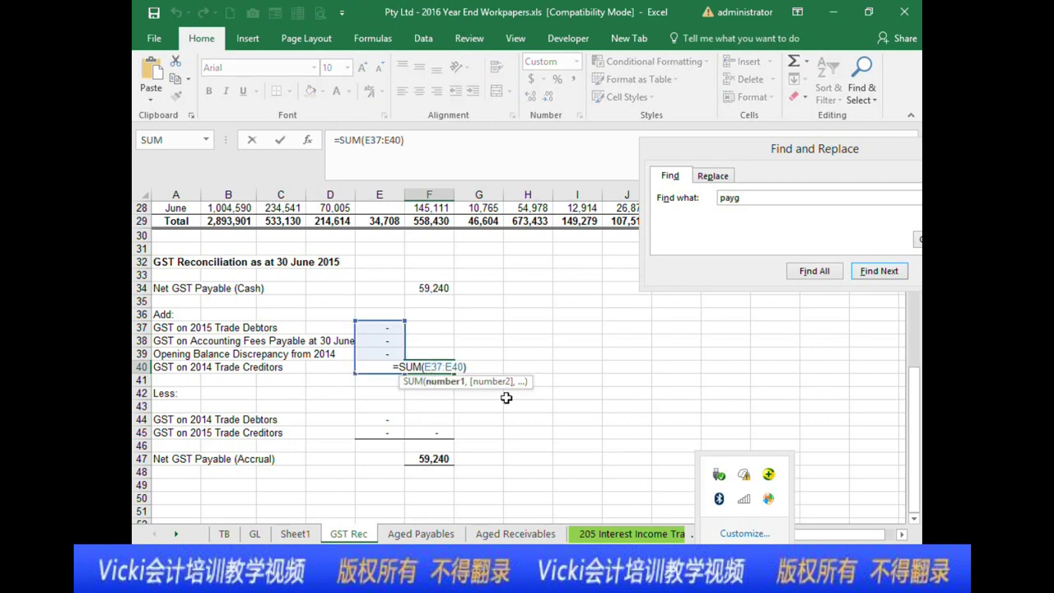
{"action": "key", "text": "Escape"}
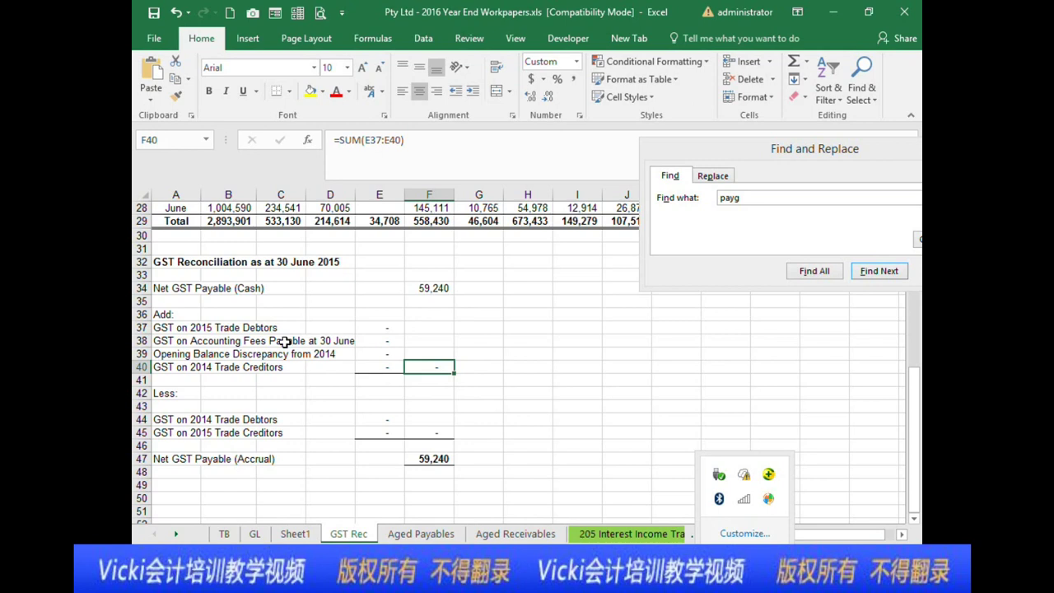
{"action": "left_click", "coordinate": [497, 306]}
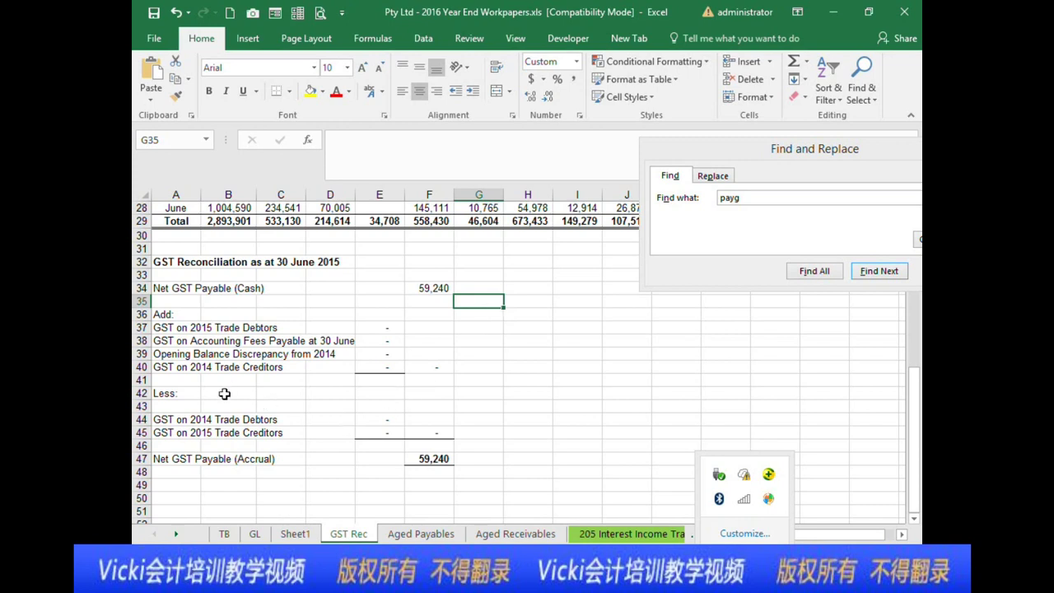
- Compare the 2014 trade debtors item under Less with the Add items for 2015 trade debtors and 2014 trade creditors
{"action": "left_click", "coordinate": [218, 418]}
{"action": "left_click", "coordinate": [212, 366]}
{"action": "left_click", "coordinate": [211, 328]}
{"action": "left_click", "coordinate": [176, 367]}
{"action": "left_click", "coordinate": [191, 342]}
{"action": "left_click", "coordinate": [191, 352]}
{"action": "left_click", "coordinate": [192, 313]}
{"action": "left_click", "coordinate": [191, 366]}
{"action": "left_click", "coordinate": [251, 364]}
{"action": "left_click", "coordinate": [272, 355]}
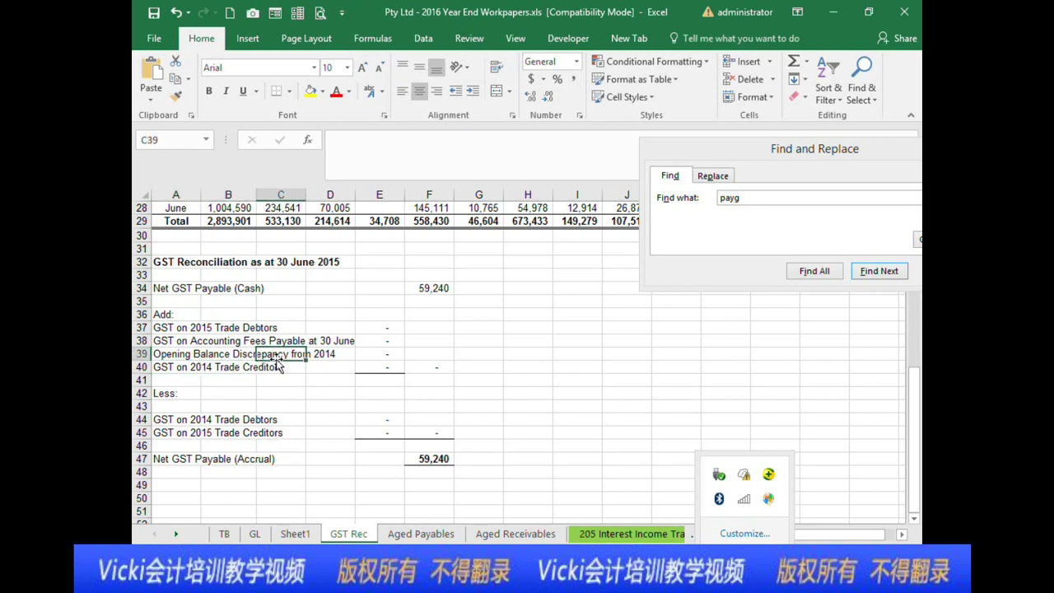
{"action": "left_click", "coordinate": [182, 338]}
{"action": "left_click", "coordinate": [182, 329]}
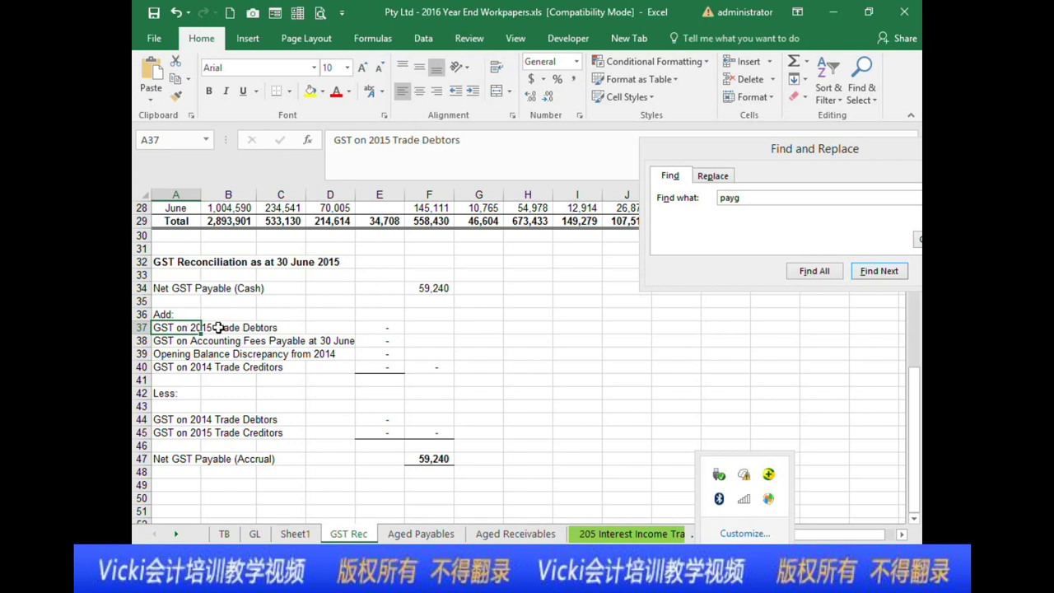
- Review the Add items again, covering accounting fees payable, the 2014 opening balance discrepancy, 2015 trade debtors and 2014 trade creditors
{"action": "left_click", "coordinate": [229, 367]}
{"action": "left_click", "coordinate": [222, 353]}
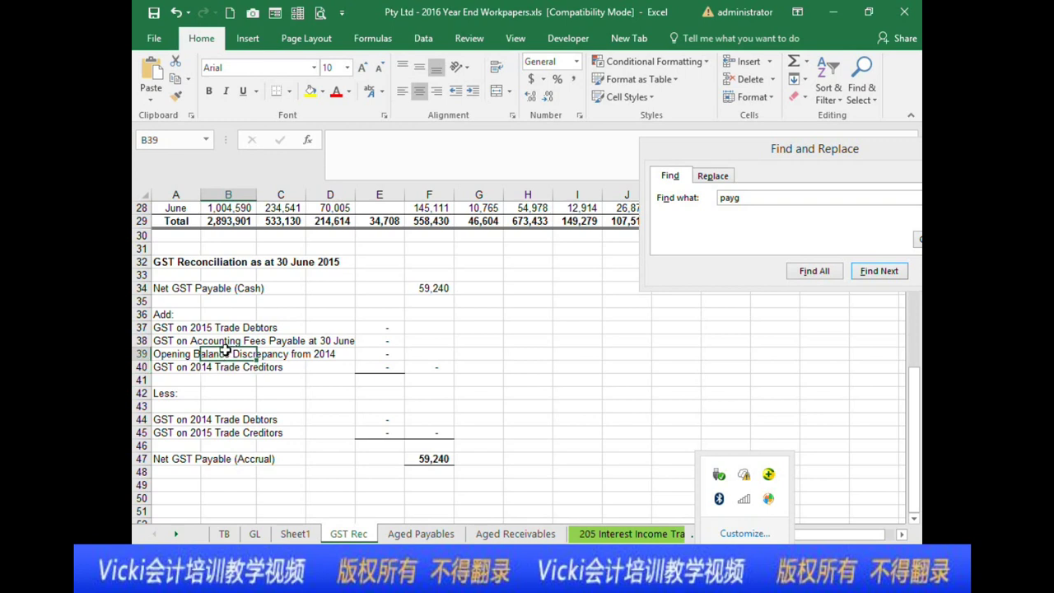
{"action": "left_click", "coordinate": [224, 341]}
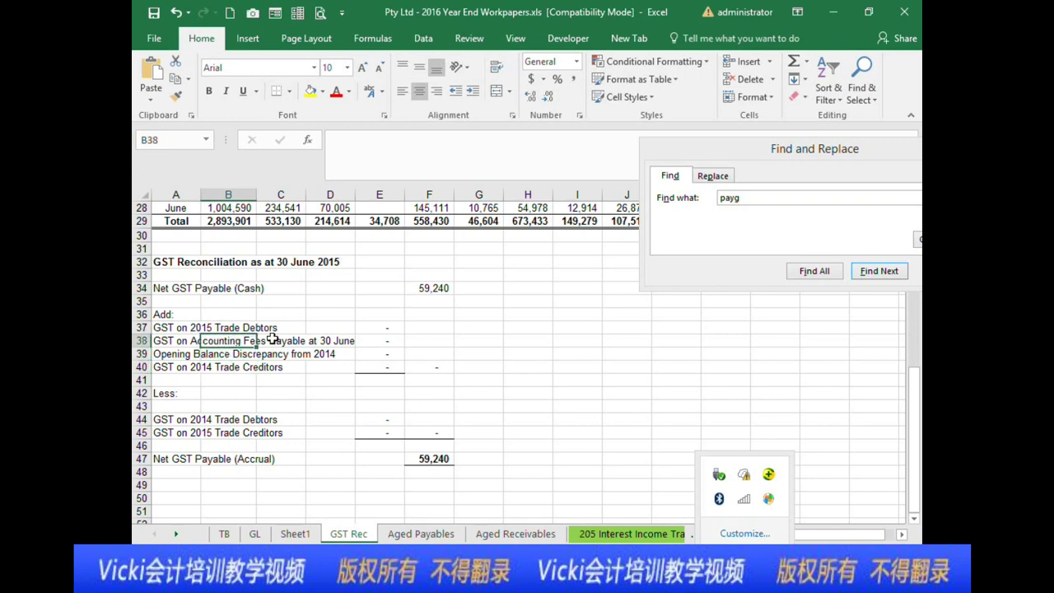
{"action": "left_click", "coordinate": [219, 353]}
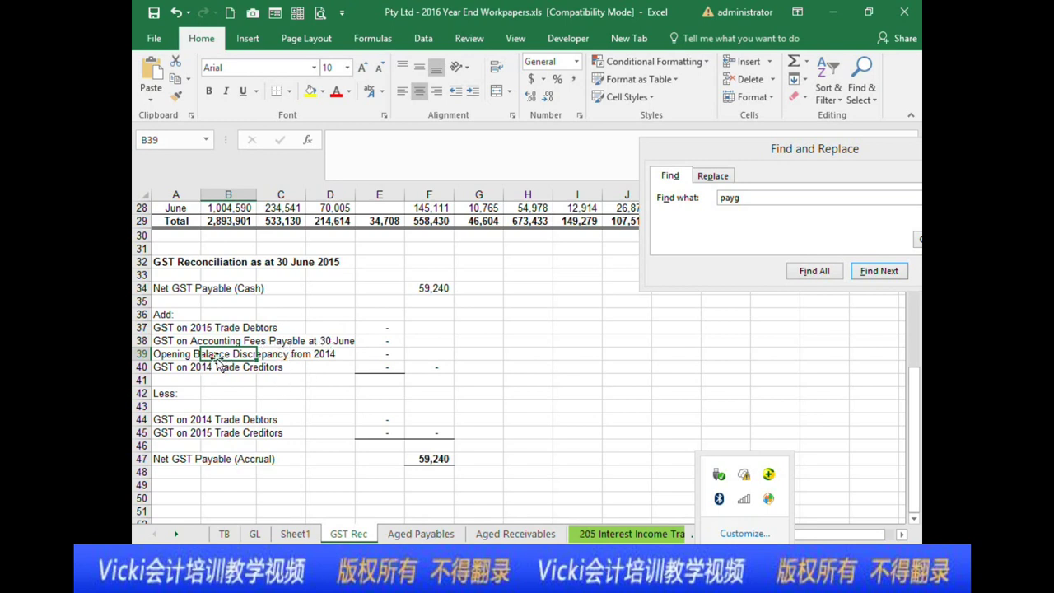
{"action": "left_click", "coordinate": [171, 355]}
{"action": "left_click", "coordinate": [235, 366]}
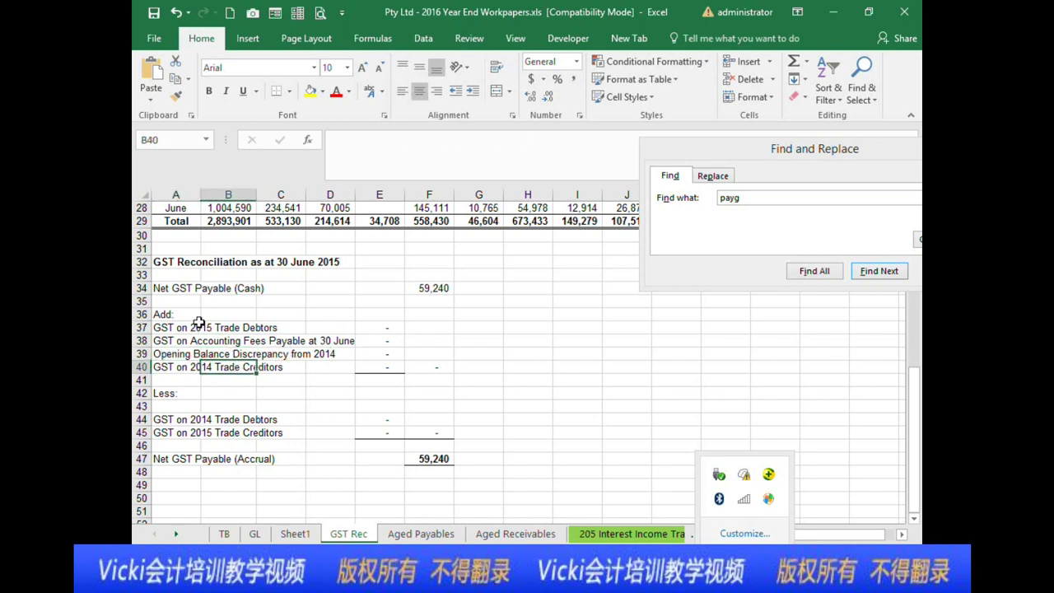
{"action": "left_click", "coordinate": [196, 327]}
{"action": "left_click", "coordinate": [179, 367]}
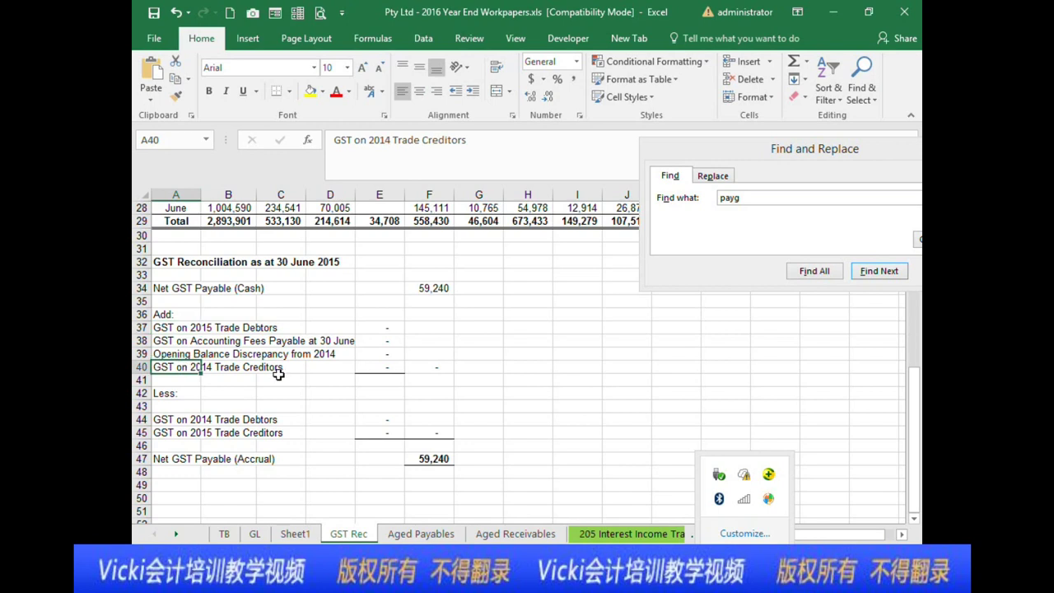
{"action": "left_click", "coordinate": [186, 329]}
{"action": "left_click", "coordinate": [188, 354]}
{"action": "left_click", "coordinate": [189, 370]}
- Highlight the 2015 Trade Debtors and 2014 Trade Creditors labels in A37:B37 and A40:B40 with yellow fill
{"action": "left_click_drag", "start_coordinate": [186, 327], "coordinate": [247, 328]}
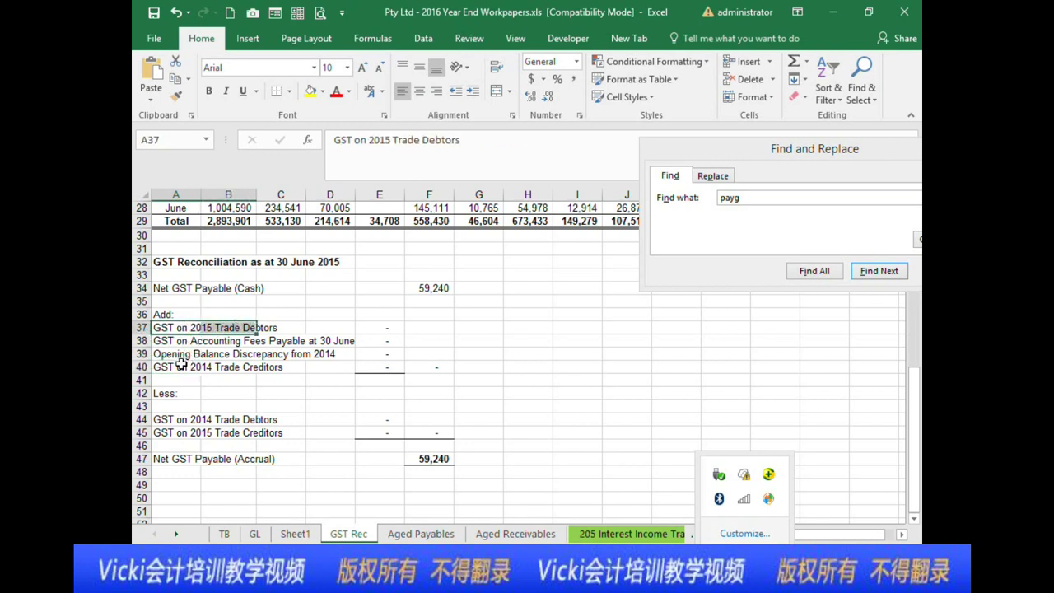
{"action": "left_click", "coordinate": [181, 367]}
{"action": "left_click", "coordinate": [183, 316]}
{"action": "left_click_drag", "start_coordinate": [156, 329], "coordinate": [247, 327]}
{"action": "left_click_drag", "start_coordinate": [158, 369], "coordinate": [247, 368]}
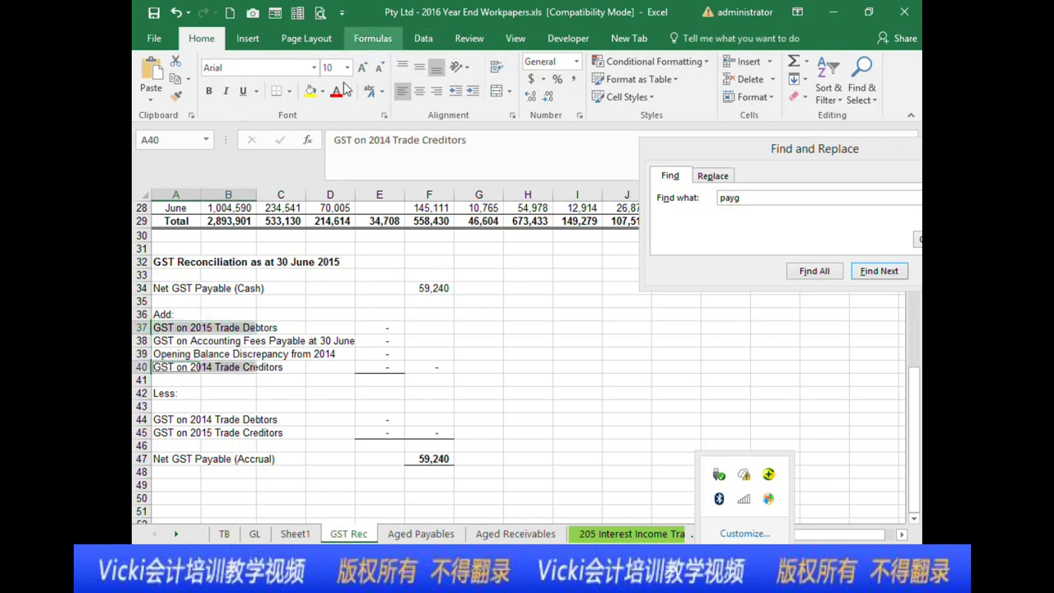
{"action": "left_click", "coordinate": [310, 91]}
{"action": "left_click", "coordinate": [364, 419]}
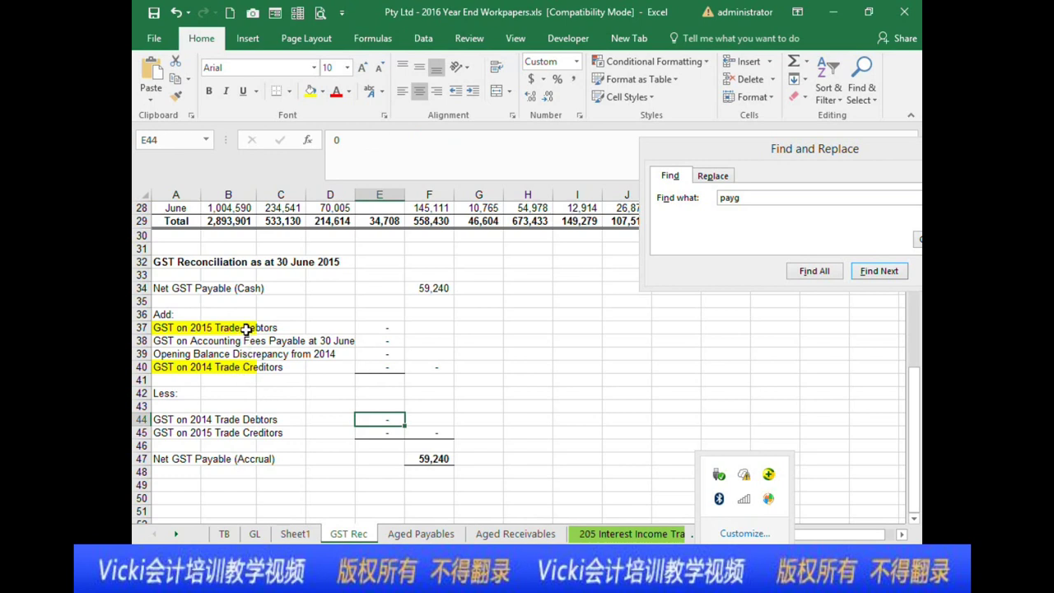
- Examine the Less items for 2014 trade debtors and 2015 trade creditors against the highlighted Add items, and revisit the BAS totals
{"action": "left_click", "coordinate": [231, 367]}
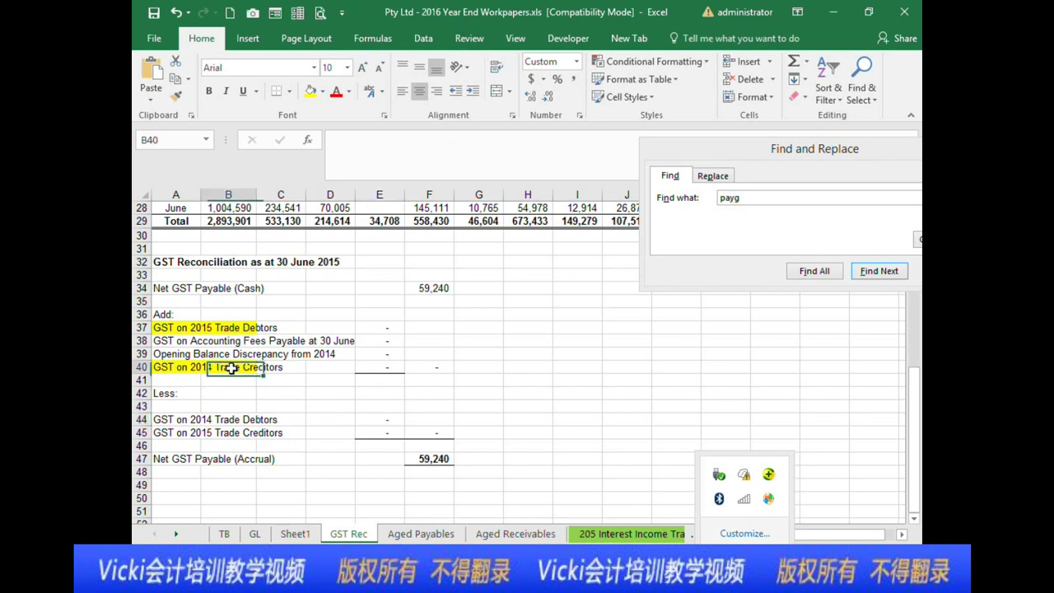
{"action": "scroll", "coordinate": [252, 379], "scroll_direction": "down", "scroll_amount": 1}
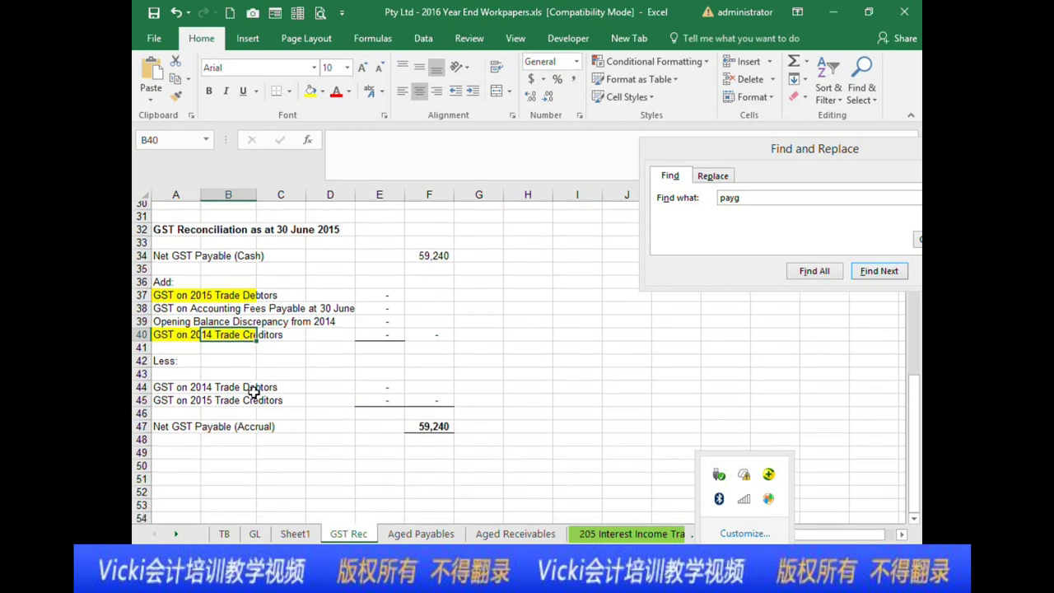
{"action": "left_click", "coordinate": [226, 380]}
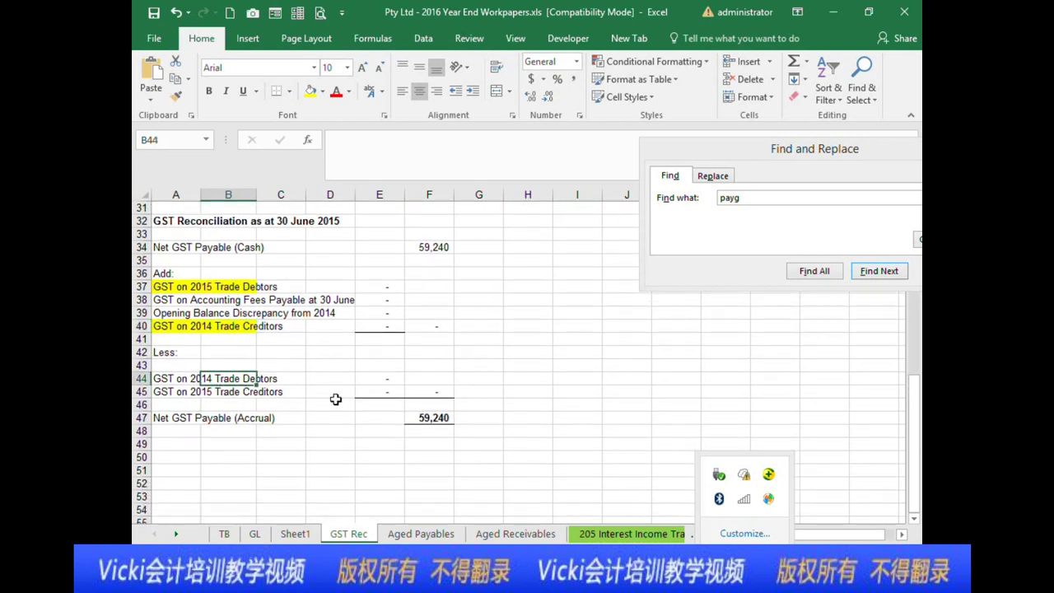
{"action": "left_click", "coordinate": [194, 377]}
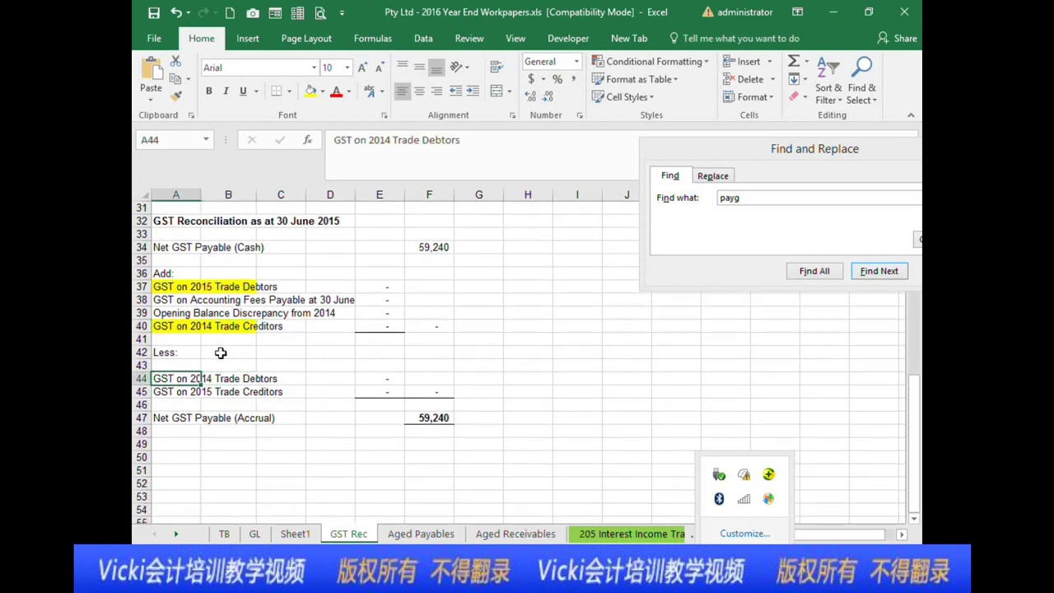
{"action": "left_click", "coordinate": [198, 327]}
{"action": "left_click", "coordinate": [205, 289]}
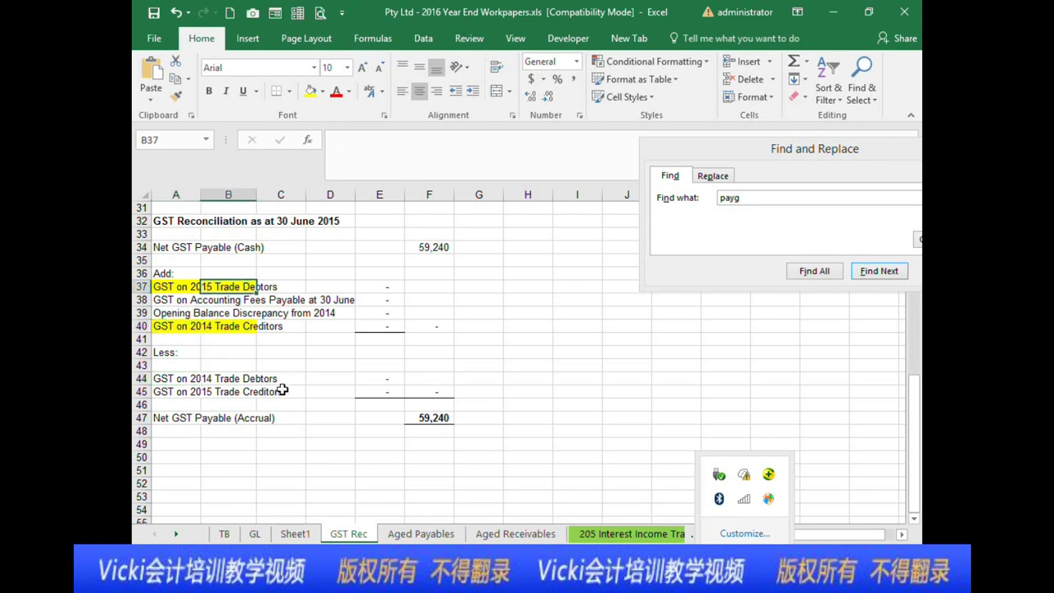
{"action": "left_click", "coordinate": [212, 377]}
{"action": "left_click", "coordinate": [179, 378]}
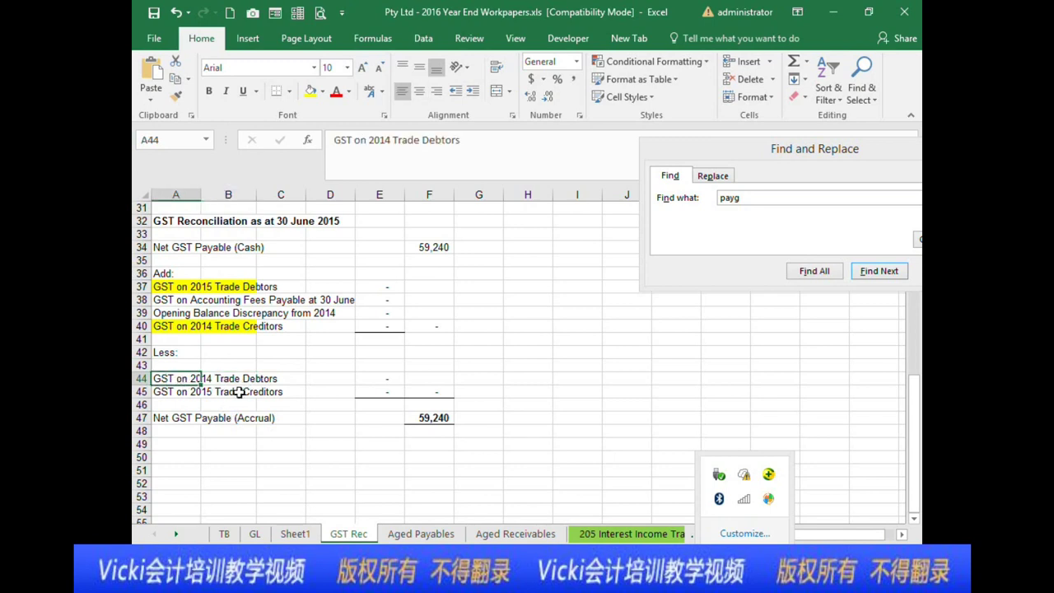
{"action": "left_click", "coordinate": [189, 391]}
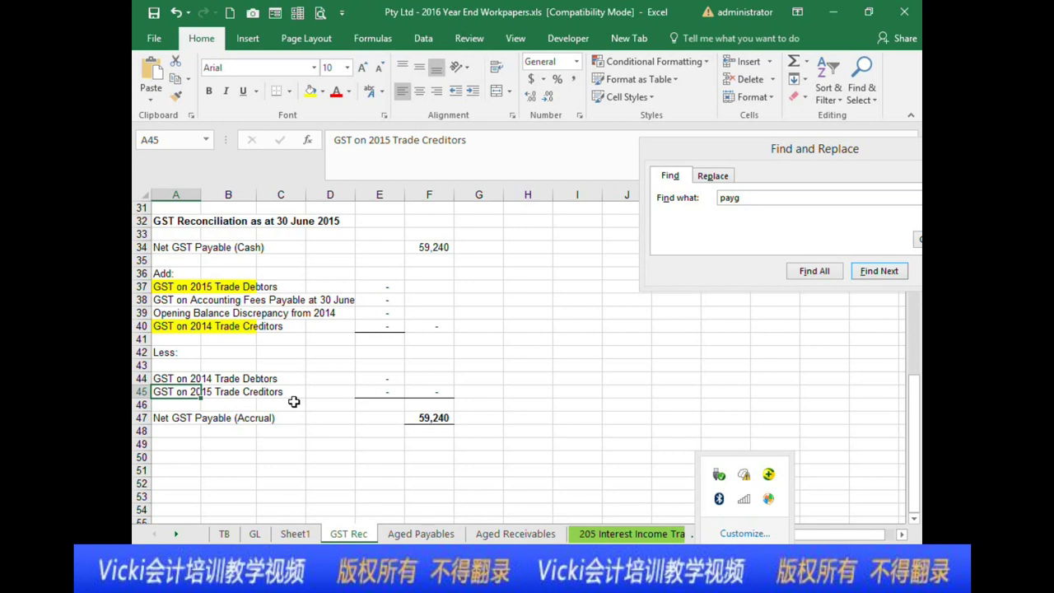
{"action": "left_click", "coordinate": [247, 400]}
{"action": "left_click", "coordinate": [194, 393]}
{"action": "scroll", "coordinate": [416, 413], "scroll_direction": "up", "scroll_amount": 1}
{"action": "scroll", "coordinate": [494, 445], "scroll_direction": "down", "scroll_amount": 1}
{"action": "scroll", "coordinate": [617, 482], "scroll_direction": "up", "scroll_amount": 1}
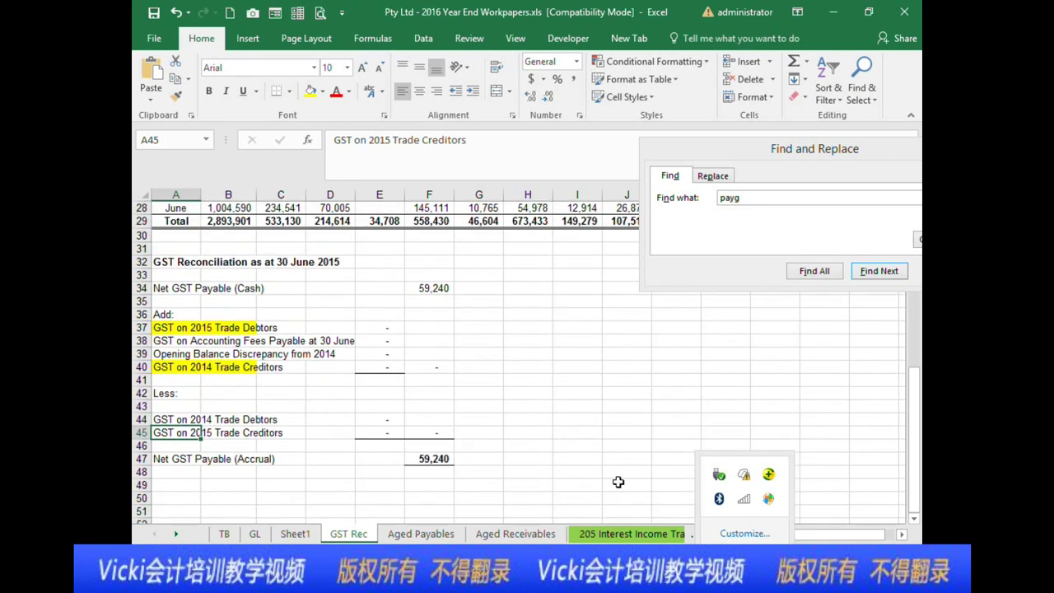
{"action": "scroll", "coordinate": [617, 482], "scroll_direction": "up", "scroll_amount": 3}
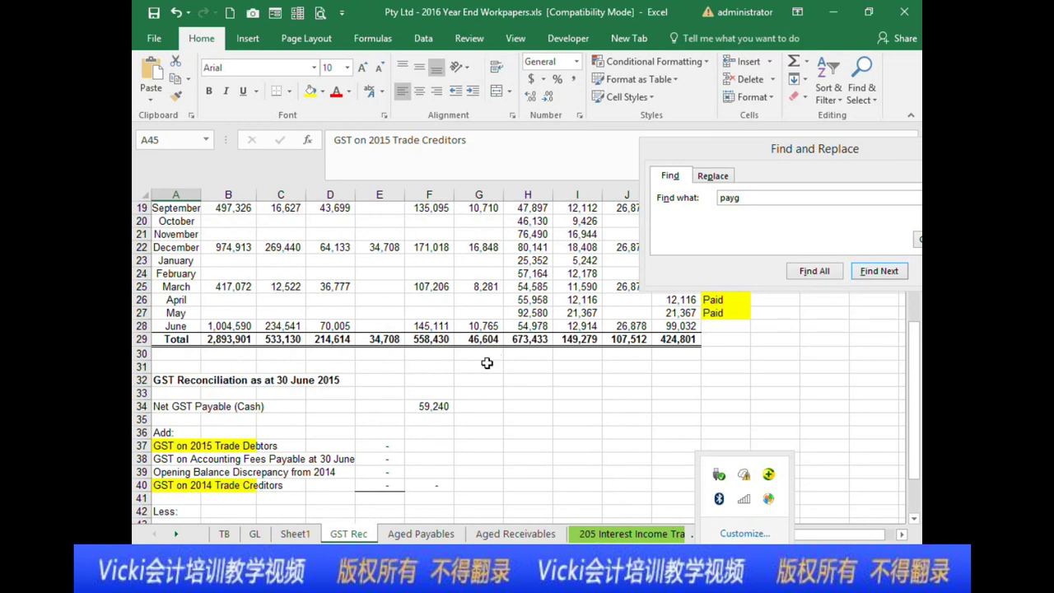
- Switch to File Explorer and open the Consultation 1 folder on Removable Disk (I:)
{"action": "left_click", "coordinate": [832, 12]}
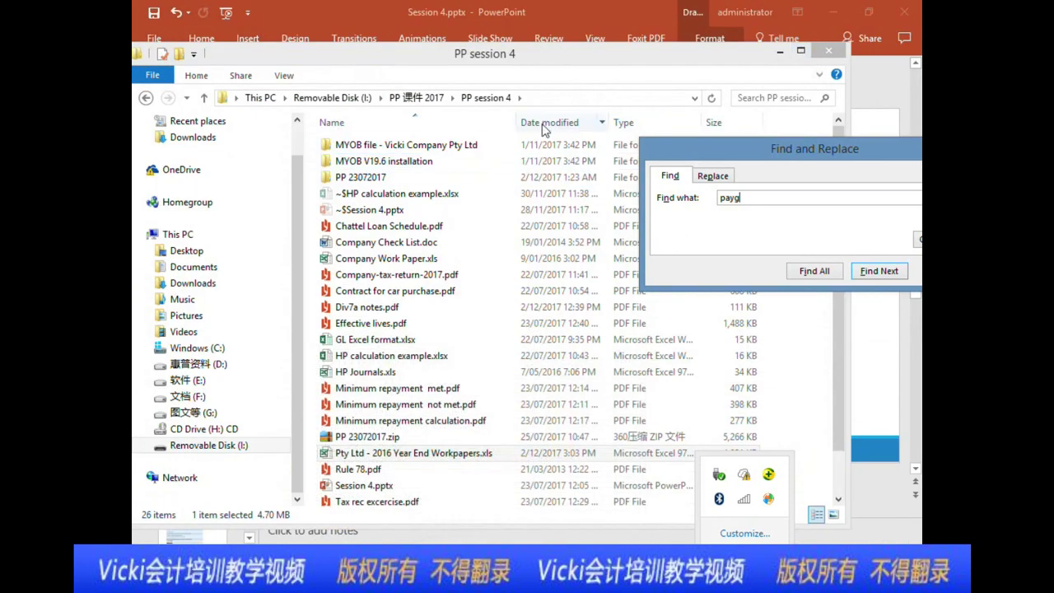
{"action": "left_click", "coordinate": [419, 97]}
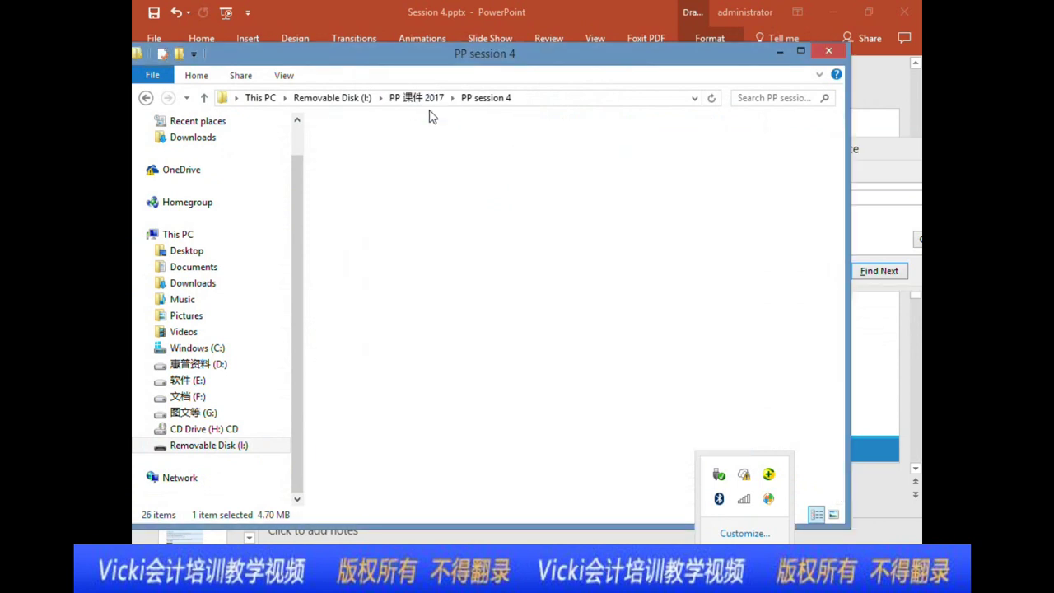
{"action": "left_click", "coordinate": [364, 98]}
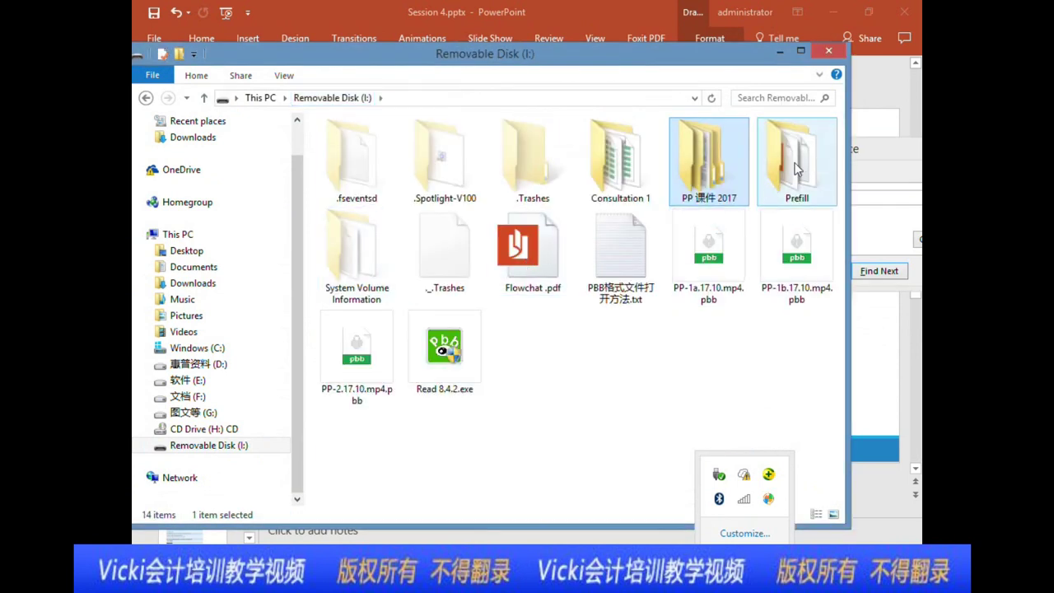
{"action": "left_click", "coordinate": [639, 189]}
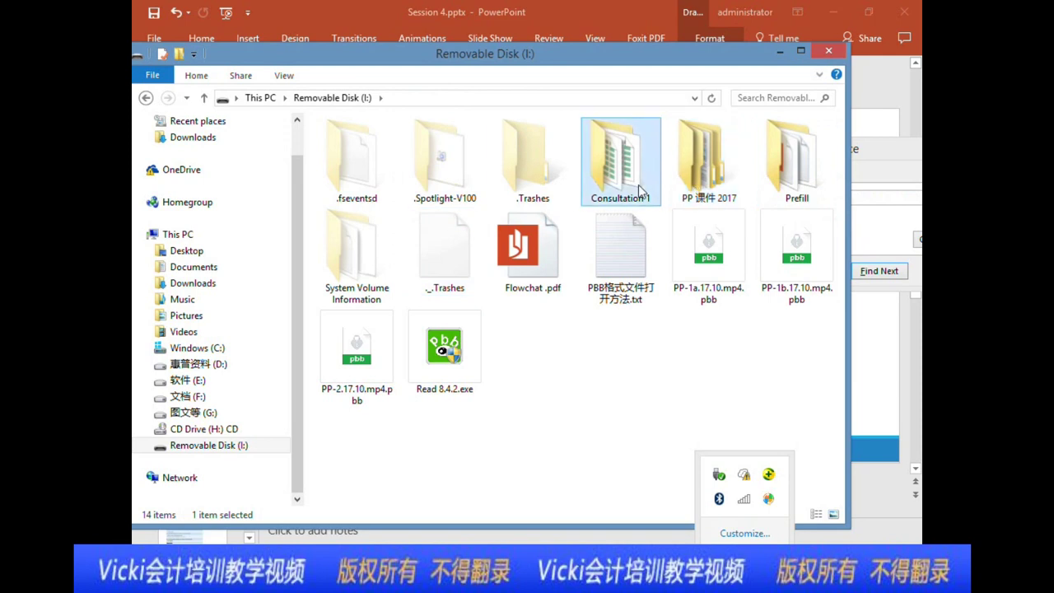
{"action": "double_click", "coordinate": [638, 189]}
- Check BAS workpaper.xlsx and close it, and open BAS AUDIT.XLSX to browse its Adjustment Journals sheet
{"action": "double_click", "coordinate": [375, 193]}
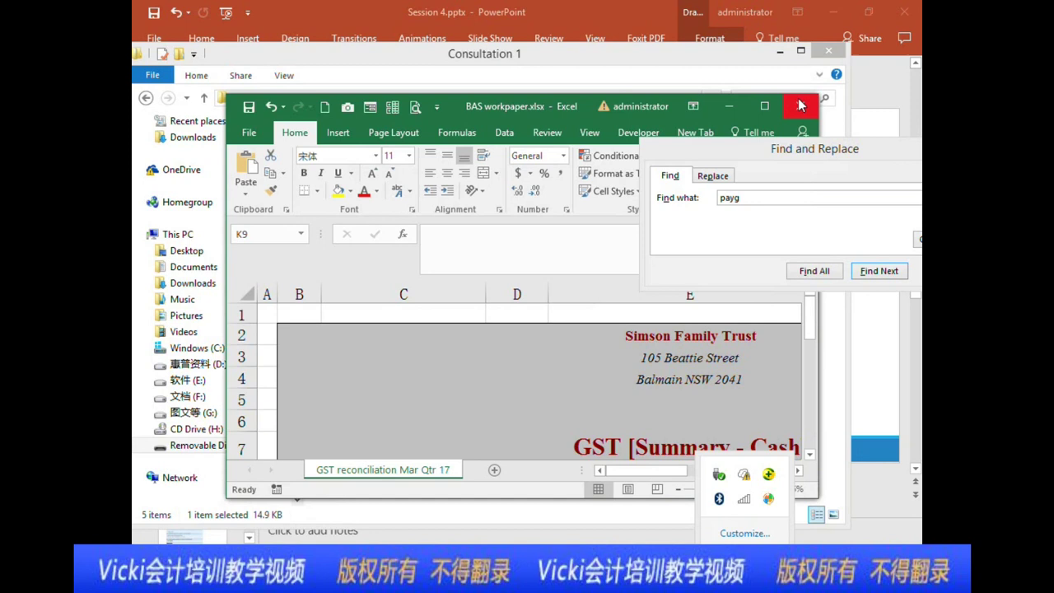
{"action": "left_click", "coordinate": [799, 105]}
{"action": "double_click", "coordinate": [403, 178]}
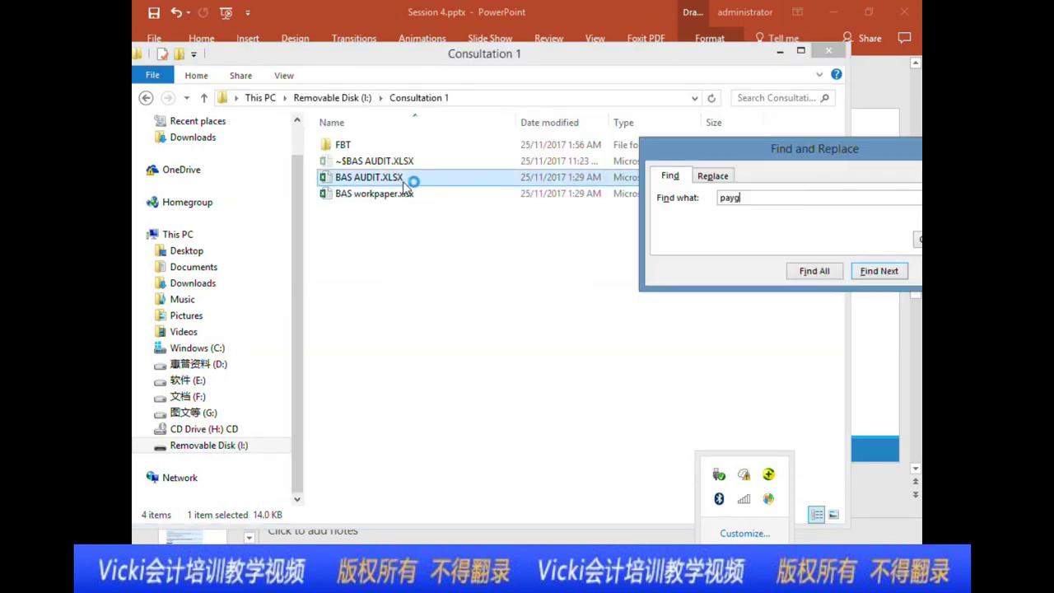
{"action": "scroll", "coordinate": [605, 292], "scroll_direction": "down", "scroll_amount": 4}
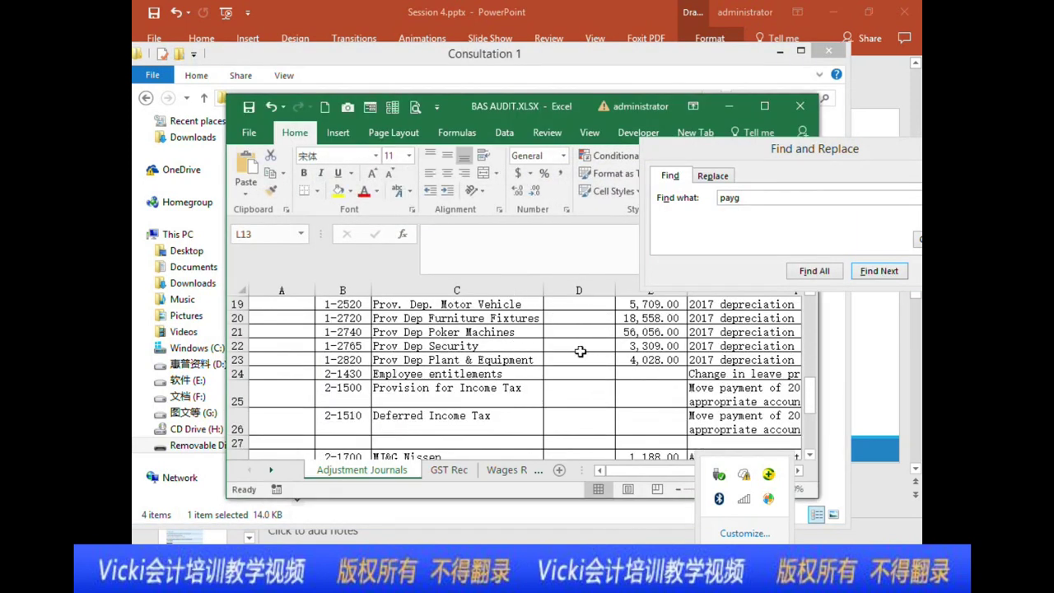
- Maximize the BAS AUDIT.XLSX window and show its GST Rec sheet without the Find and Replace dialog
{"action": "double_click", "coordinate": [586, 105]}
{"action": "left_click", "coordinate": [362, 536]}
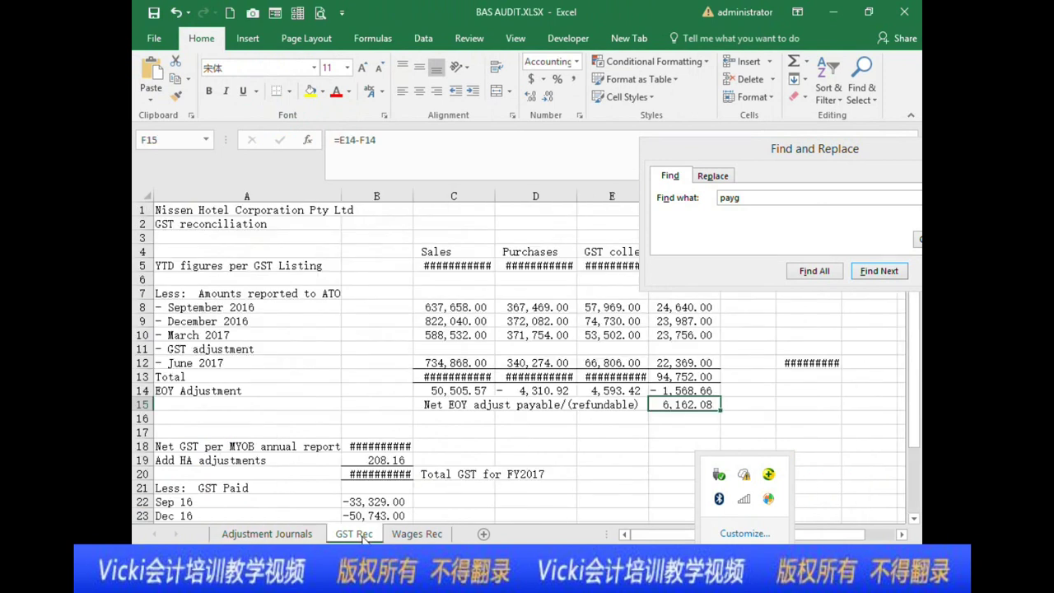
{"action": "left_click_drag", "start_coordinate": [833, 159], "coordinate": [512, 156]}
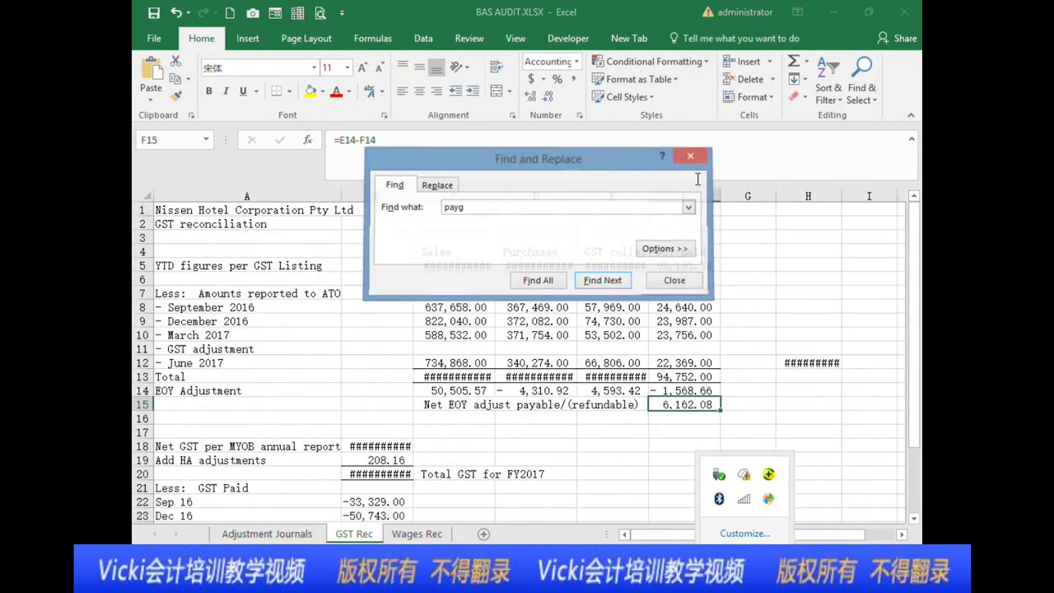
{"action": "left_click", "coordinate": [839, 143]}
- Widen columns B, C, D, E and H of the GST reconciliation so that every figure is fully readable
{"action": "left_click_drag", "start_coordinate": [502, 193], "coordinate": [503, 191]}
{"action": "left_click_drag", "start_coordinate": [585, 194], "coordinate": [599, 194]}
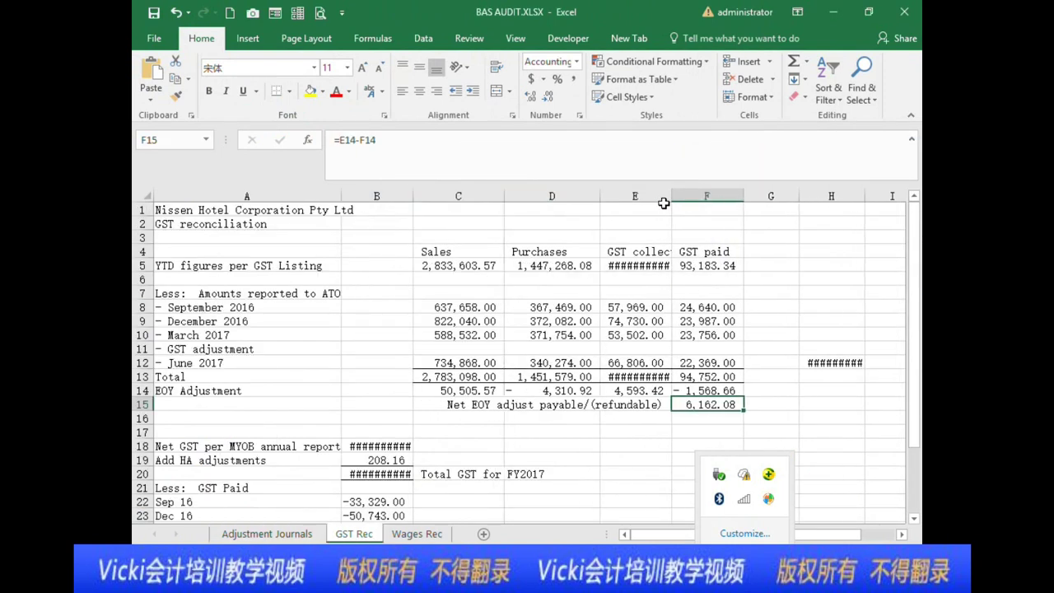
{"action": "left_click_drag", "start_coordinate": [668, 191], "coordinate": [687, 194]}
{"action": "left_click_drag", "start_coordinate": [879, 193], "coordinate": [888, 193]}
{"action": "left_click_drag", "start_coordinate": [412, 196], "coordinate": [422, 196]}
{"action": "scroll", "coordinate": [470, 320], "scroll_direction": "down", "scroll_amount": 2}
{"action": "scroll", "coordinate": [470, 321], "scroll_direction": "up", "scroll_amount": 2}
- Examine the YTD figures per GST Listing in row 5 for sales, purchases, GST collected and GST paid
{"action": "left_click_drag", "start_coordinate": [242, 224], "coordinate": [243, 210]}
{"action": "left_click", "coordinate": [243, 196]}
{"action": "left_click", "coordinate": [243, 209]}
{"action": "left_click", "coordinate": [507, 294]}
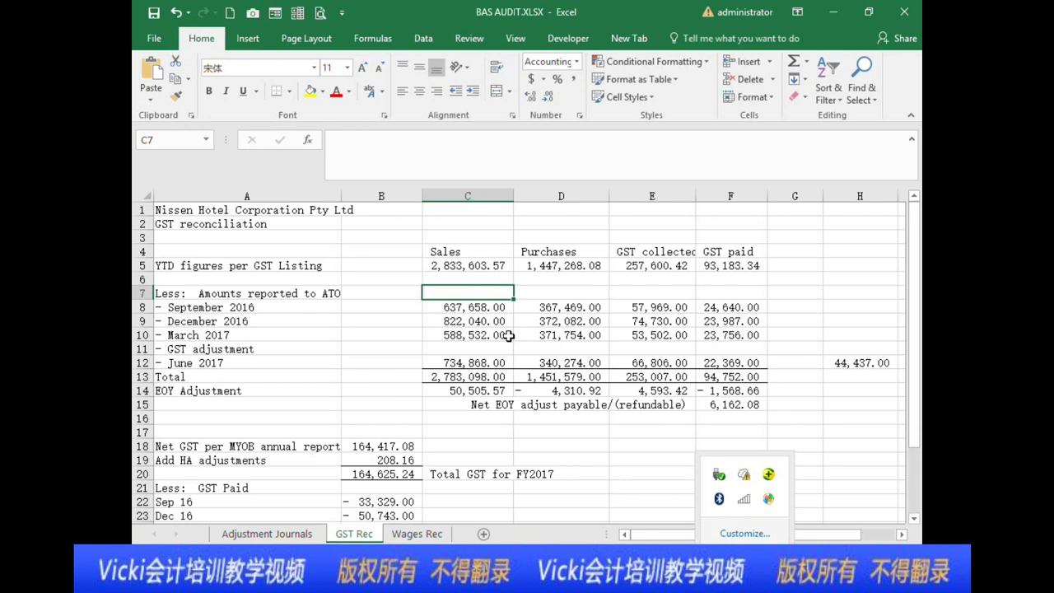
{"action": "left_click", "coordinate": [401, 349]}
{"action": "left_click_drag", "start_coordinate": [456, 263], "coordinate": [683, 264]}
{"action": "left_click", "coordinate": [468, 334]}
{"action": "left_click_drag", "start_coordinate": [474, 265], "coordinate": [675, 265]}
{"action": "left_click", "coordinate": [606, 308]}
{"action": "left_click", "coordinate": [486, 265]}
{"action": "left_click", "coordinate": [564, 265]}
{"action": "left_click", "coordinate": [654, 265]}
{"action": "left_click", "coordinate": [731, 265]}
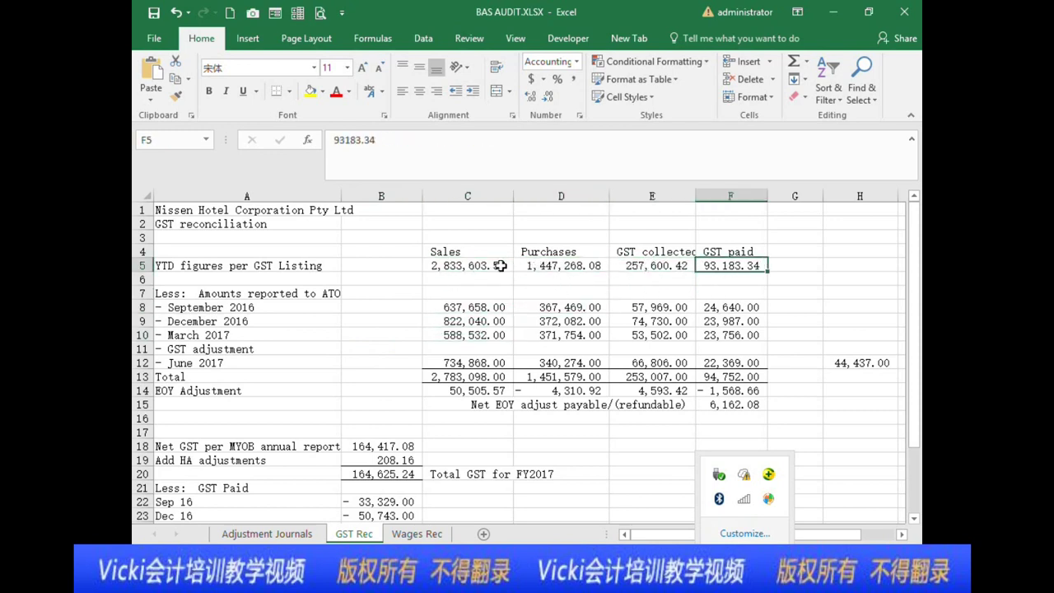
- Examine the quarterly sales amounts reported to the ATO and how the EOY Adjustment derives from them
{"action": "left_click", "coordinate": [328, 350]}
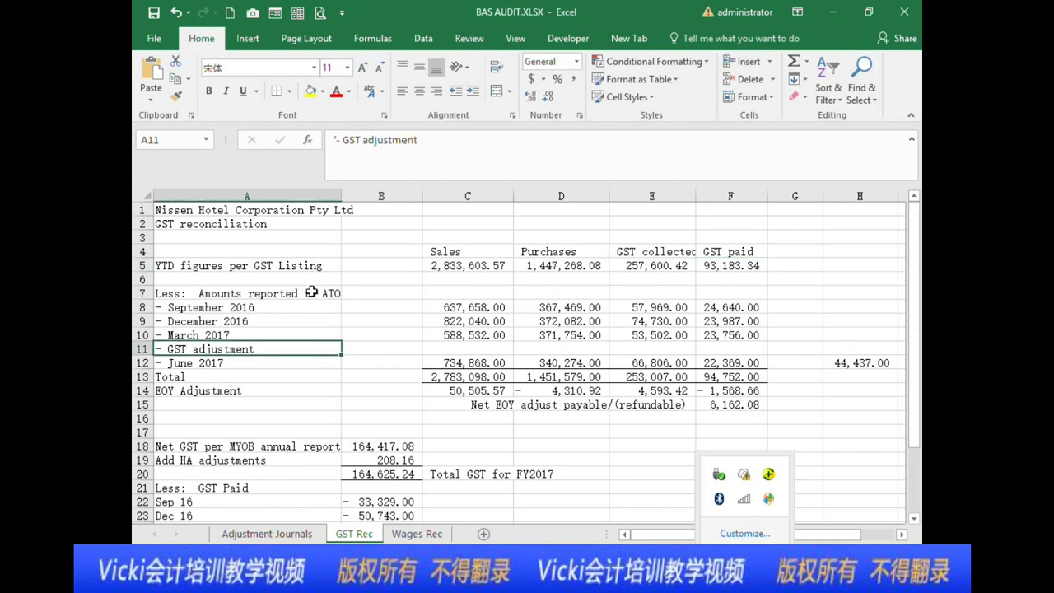
{"action": "left_click", "coordinate": [281, 295]}
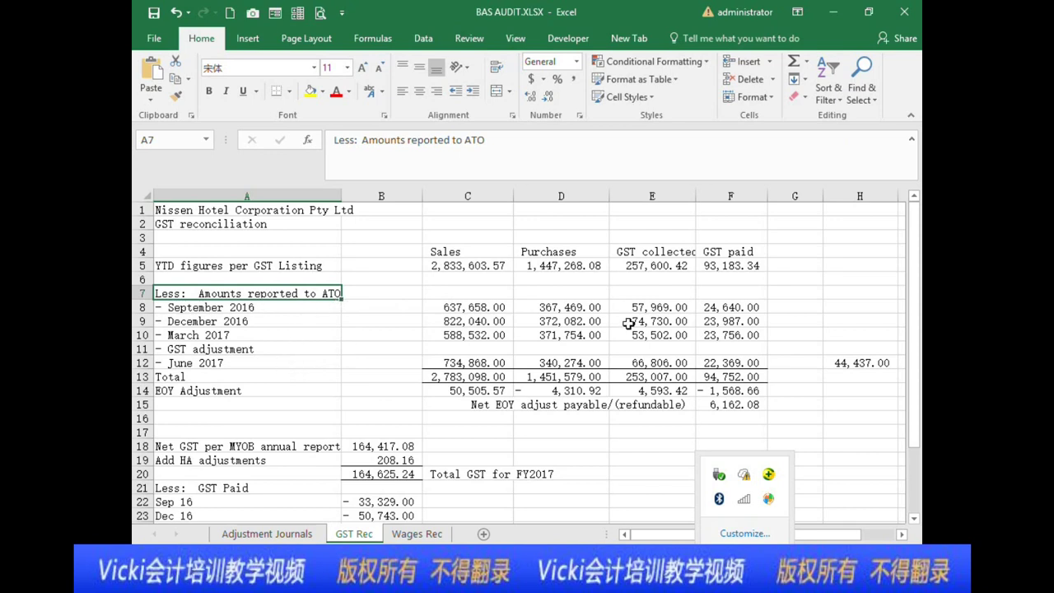
{"action": "left_click_drag", "start_coordinate": [490, 308], "coordinate": [481, 366]}
{"action": "left_click", "coordinate": [471, 390]}
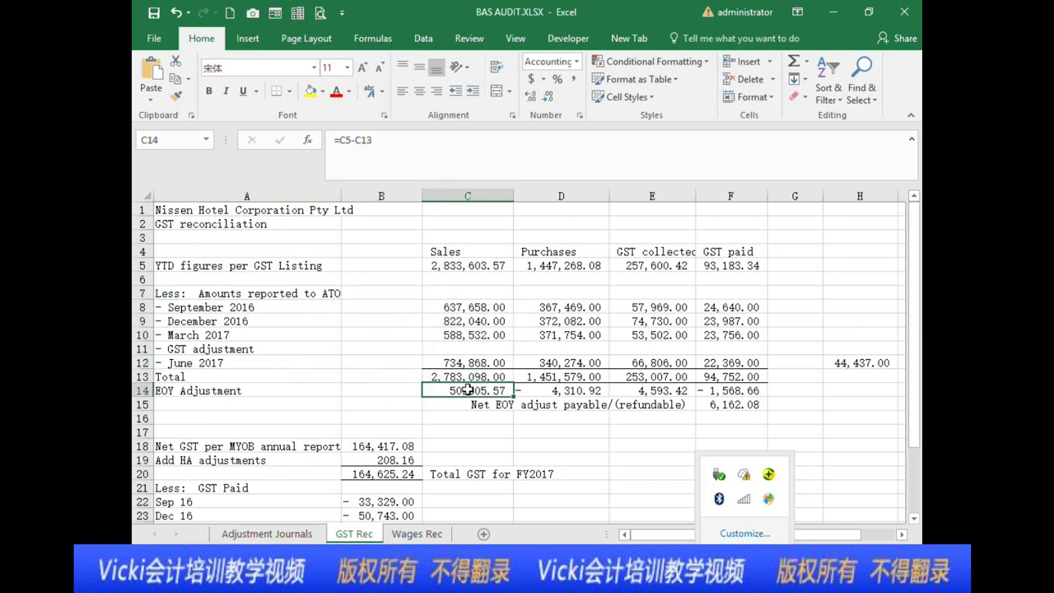
{"action": "left_click", "coordinate": [570, 401]}
{"action": "left_click", "coordinate": [509, 390]}
{"action": "left_click_drag", "start_coordinate": [496, 303], "coordinate": [495, 377]}
{"action": "left_click", "coordinate": [408, 390]}
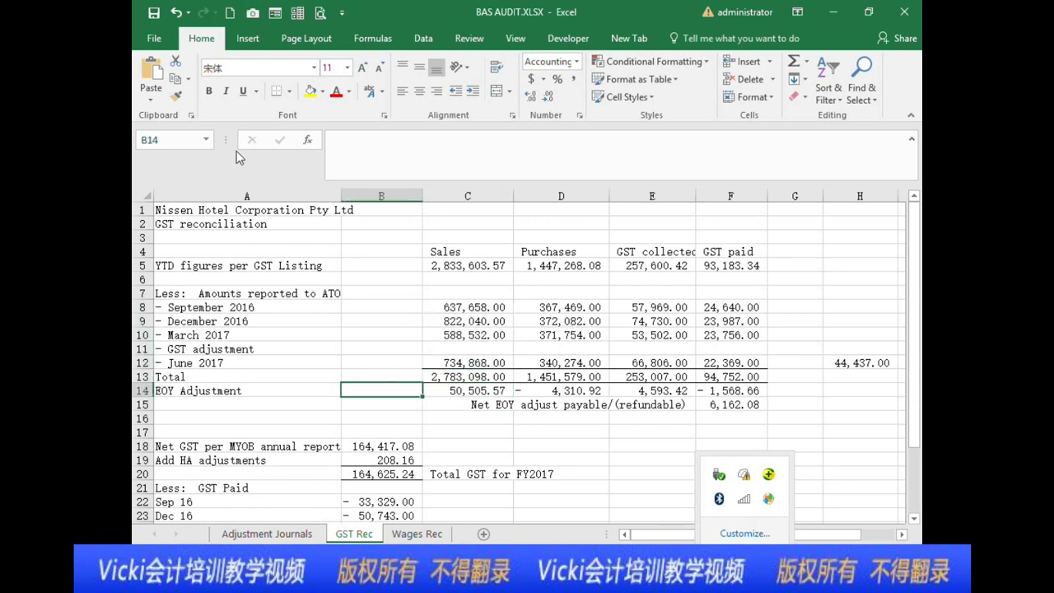
- Check the EOY Adjustment in row 14 for each of sales, purchases, GST collected and GST paid
{"action": "left_click", "coordinate": [479, 391]}
{"action": "left_click", "coordinate": [583, 390]}
{"action": "left_click", "coordinate": [674, 392]}
{"action": "left_click", "coordinate": [728, 395]}
{"action": "left_click", "coordinate": [553, 386]}
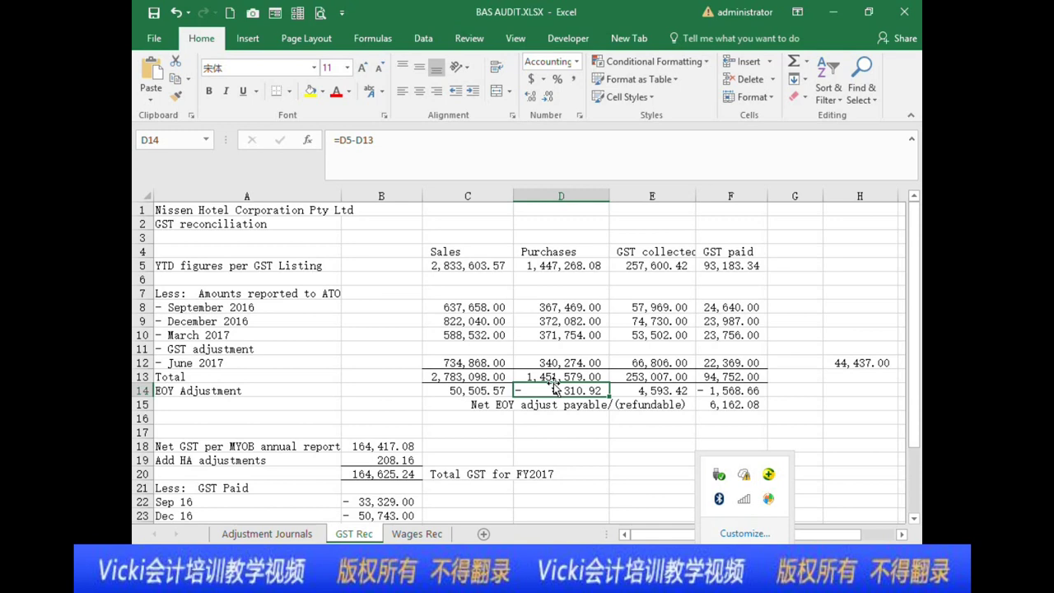
- Read through the lower reconciliation from Net GST per MYOB annual report to the final Net GST
{"action": "scroll", "coordinate": [437, 399], "scroll_direction": "down", "scroll_amount": 3}
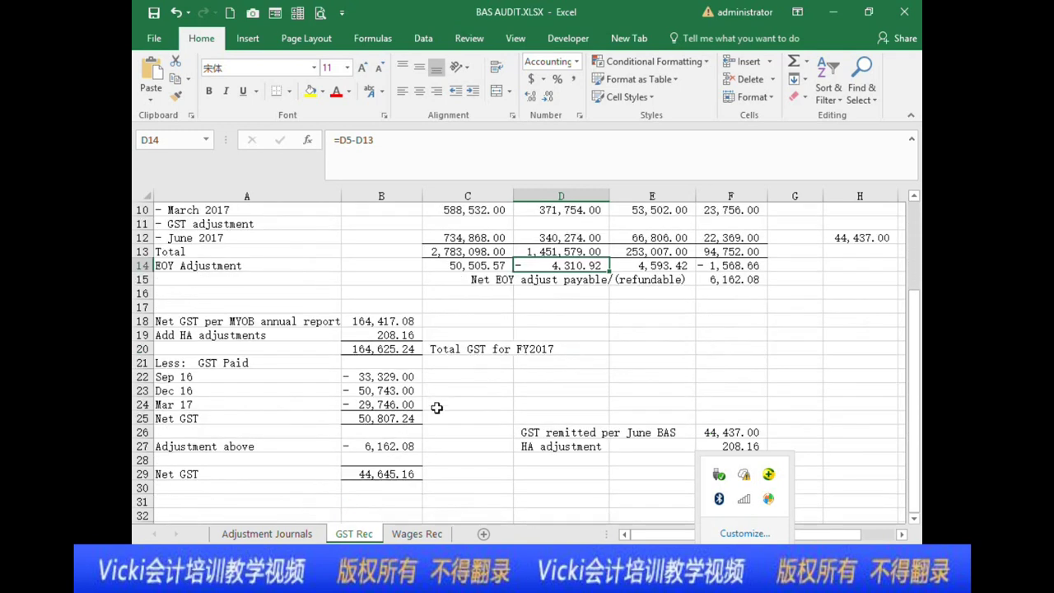
{"action": "scroll", "coordinate": [423, 363], "scroll_direction": "down", "scroll_amount": 1}
{"action": "left_click", "coordinate": [297, 349]}
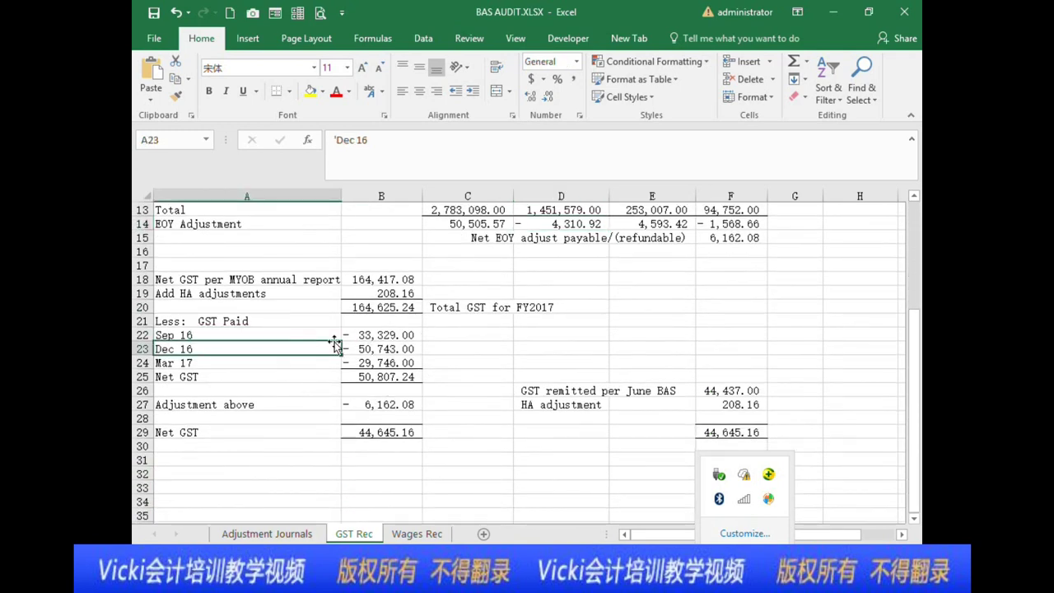
{"action": "left_click", "coordinate": [503, 348]}
{"action": "scroll", "coordinate": [530, 344], "scroll_direction": "up", "scroll_amount": 1}
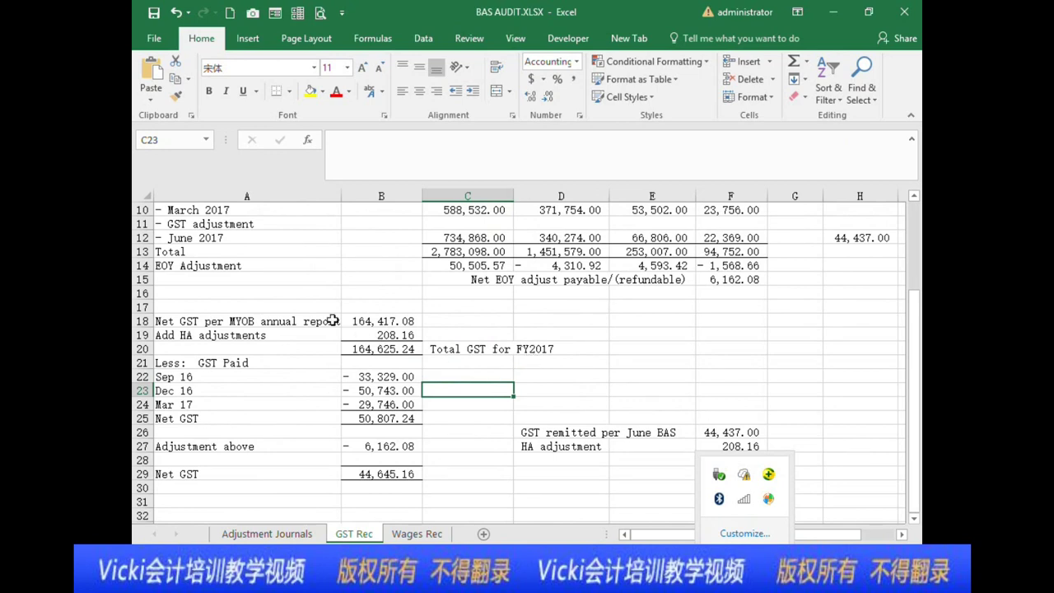
{"action": "left_click", "coordinate": [403, 324]}
{"action": "left_click", "coordinate": [410, 337]}
{"action": "scroll", "coordinate": [423, 364], "scroll_direction": "down", "scroll_amount": 1}
{"action": "left_click", "coordinate": [206, 333]}
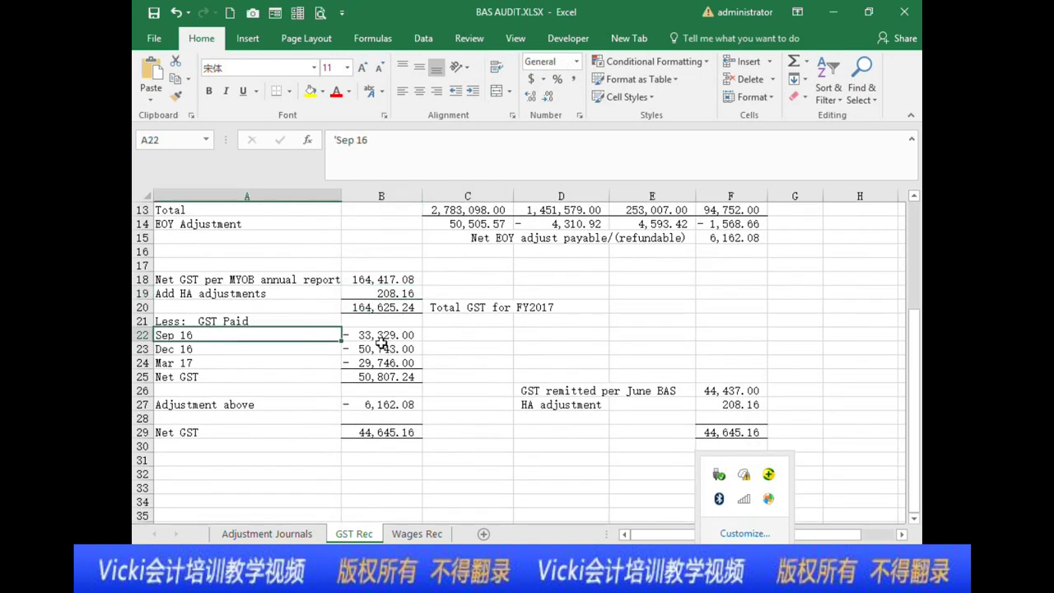
{"action": "scroll", "coordinate": [468, 359], "scroll_direction": "up", "scroll_amount": 1}
{"action": "scroll", "coordinate": [468, 359], "scroll_direction": "up", "scroll_amount": 1}
{"action": "scroll", "coordinate": [467, 388], "scroll_direction": "down", "scroll_amount": 1}
{"action": "scroll", "coordinate": [429, 338], "scroll_direction": "up", "scroll_amount": 2}
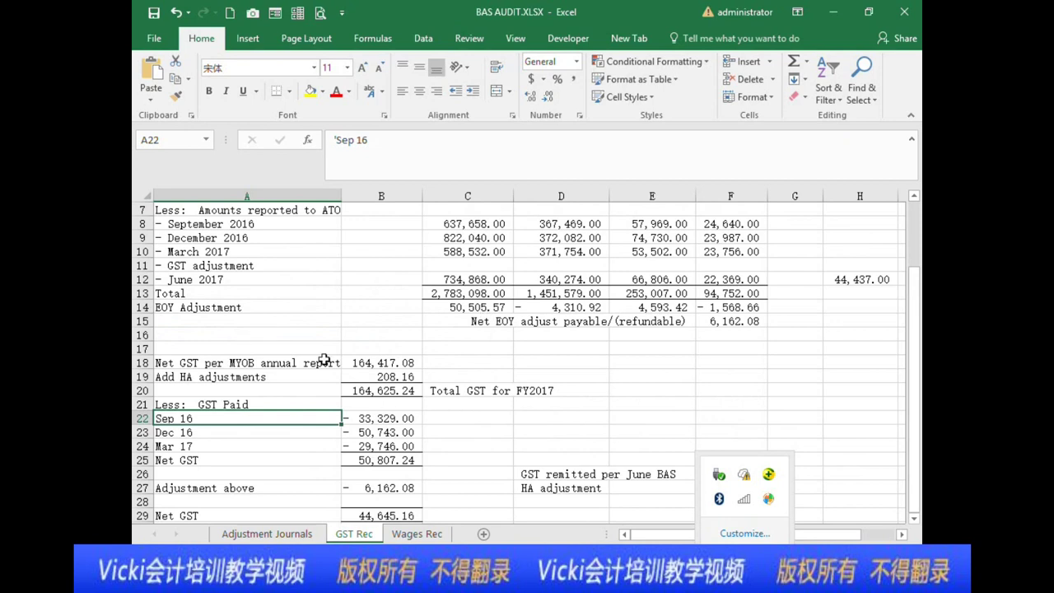
{"action": "scroll", "coordinate": [392, 421], "scroll_direction": "down", "scroll_amount": 1}
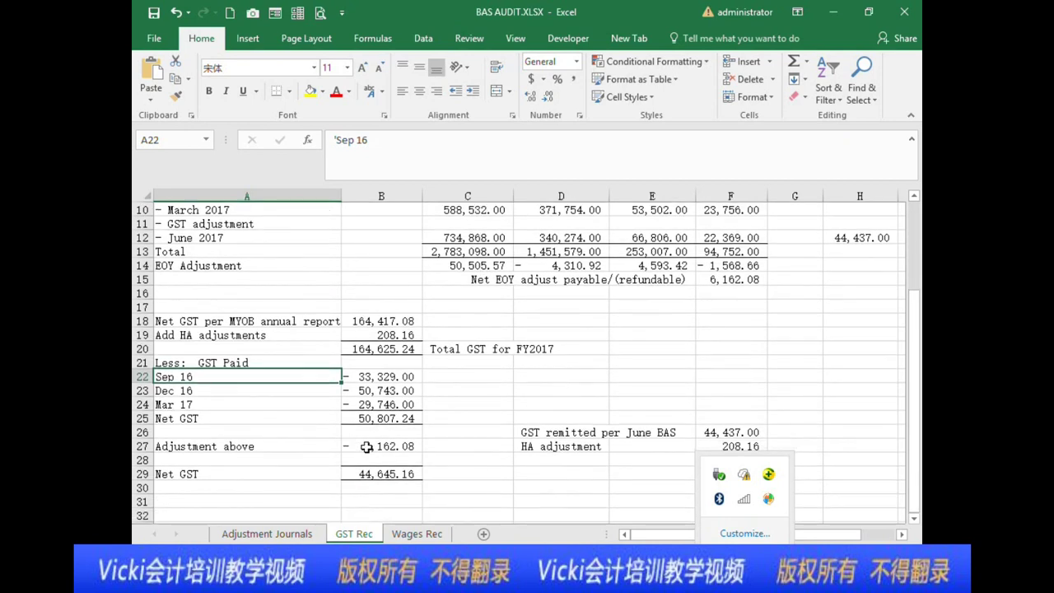
- Trace the MYOB GST, HA adjustments, quarterly GST paid and Adjustment above in B18:B27 against the net EOY adjustment
{"action": "left_click", "coordinate": [387, 322]}
{"action": "left_click", "coordinate": [211, 325]}
{"action": "left_click", "coordinate": [402, 330]}
{"action": "left_click", "coordinate": [414, 348]}
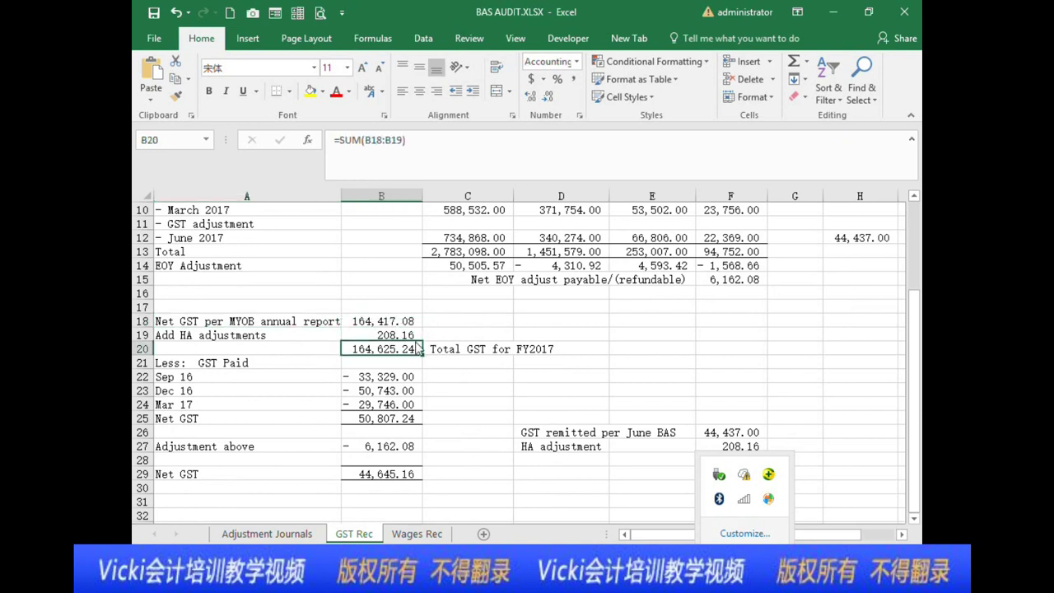
{"action": "left_click", "coordinate": [389, 336]}
{"action": "left_click", "coordinate": [386, 376]}
{"action": "left_click", "coordinate": [402, 390]}
{"action": "left_click", "coordinate": [400, 405]}
{"action": "left_click", "coordinate": [400, 418]}
{"action": "left_click", "coordinate": [403, 446]}
{"action": "scroll", "coordinate": [464, 456], "scroll_direction": "up", "scroll_amount": 2}
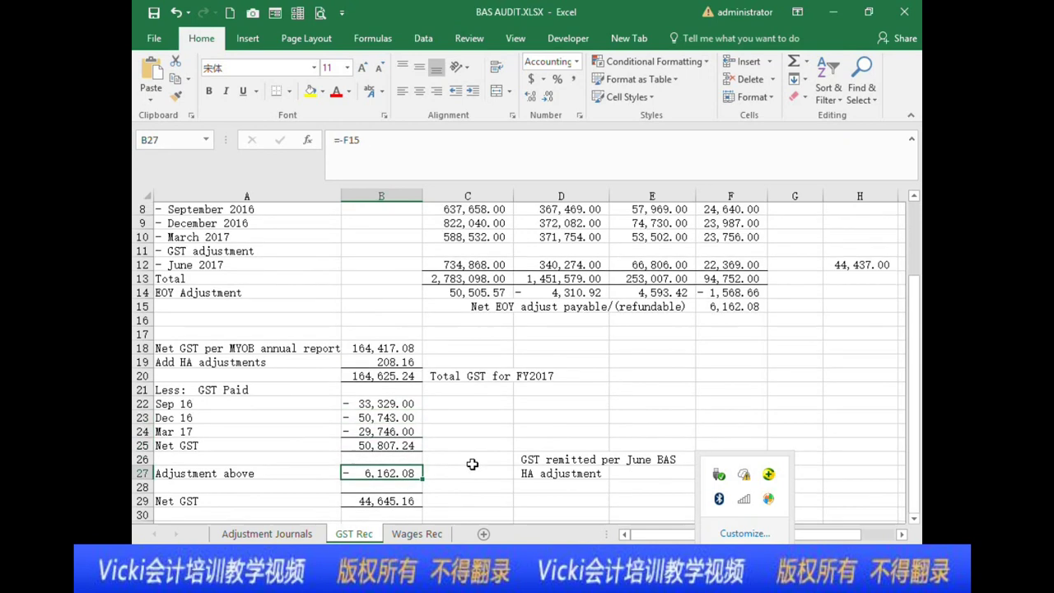
{"action": "left_click_drag", "start_coordinate": [729, 349], "coordinate": [632, 355]}
{"action": "left_click", "coordinate": [494, 484]}
{"action": "scroll", "coordinate": [494, 484], "scroll_direction": "down", "scroll_amount": 2}
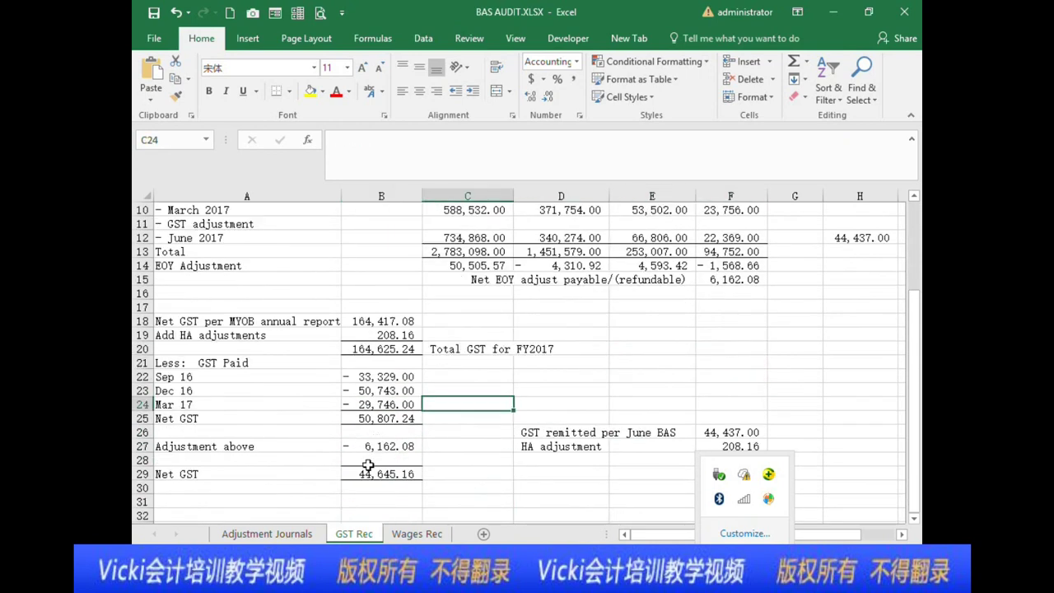
- Compare the Net GST in B29 with the June BAS remittance plus HA adjustment total in F29
{"action": "left_click", "coordinate": [374, 471]}
{"action": "left_click", "coordinate": [731, 432]}
{"action": "left_click", "coordinate": [381, 474]}
{"action": "key", "text": "ctrl+c"}
{"action": "scroll", "coordinate": [735, 445], "scroll_direction": "down", "scroll_amount": 2}
{"action": "left_click", "coordinate": [735, 392]}
{"action": "key", "text": "ctrl+v"}
{"action": "left_click", "coordinate": [735, 392]}
{"action": "left_click", "coordinate": [416, 390]}
{"action": "left_click", "coordinate": [700, 392]}
{"action": "left_click", "coordinate": [359, 390]}
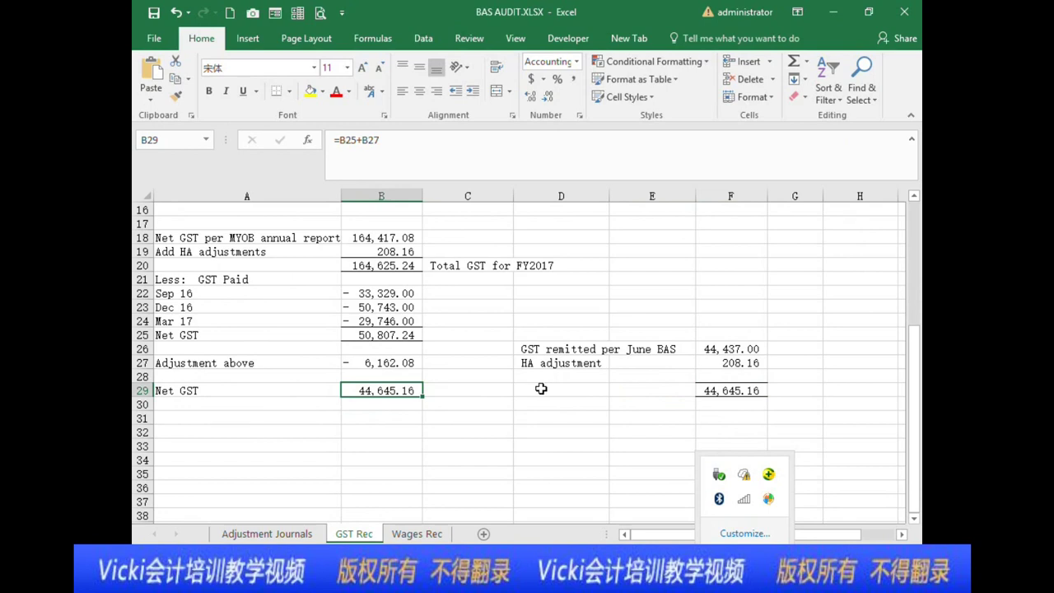
- Switch to the 2016 Year End Workpapers to check its GST Reconciliation, and return to BAS AUDIT.XLSX
{"action": "scroll", "coordinate": [540, 390], "scroll_direction": "up", "scroll_amount": 5}
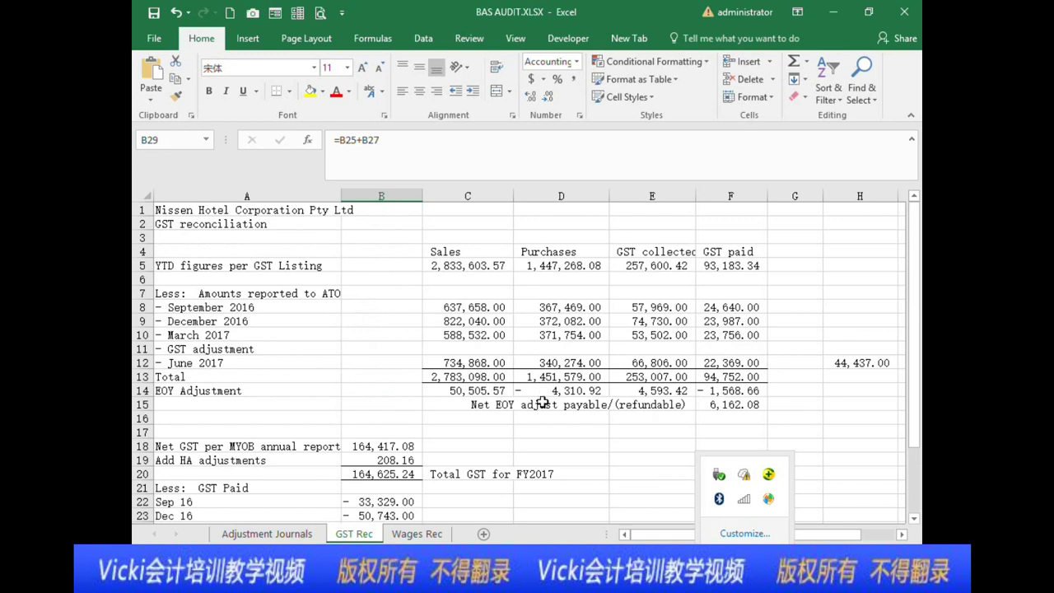
{"action": "mouse_move", "coordinate": [445, 576]}
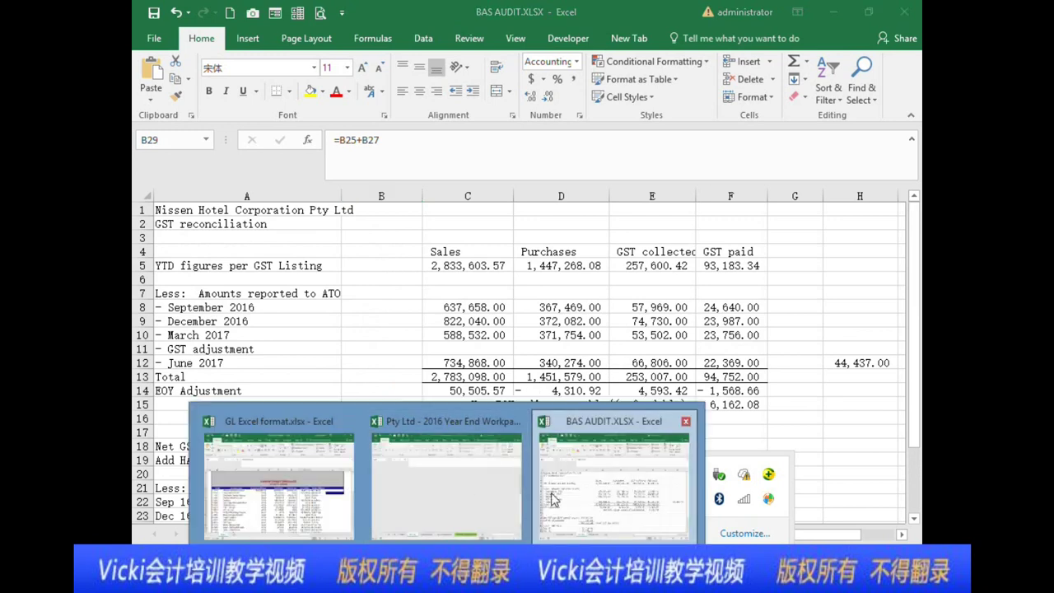
{"action": "left_click", "coordinate": [432, 487]}
{"action": "scroll", "coordinate": [459, 381], "scroll_direction": "down", "scroll_amount": 3}
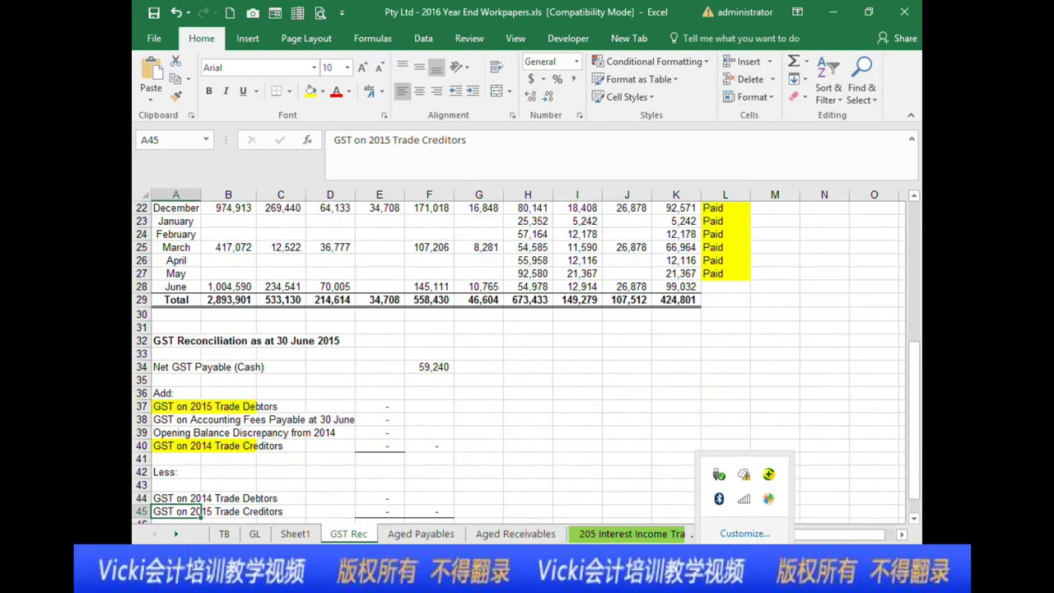
{"action": "key", "text": "alt+Tab"}
- Review the whole BAS AUDIT GST reconciliation again, from the YTD listing figures through the EOY adjustment to Net GST
{"action": "scroll", "coordinate": [523, 405], "scroll_direction": "down", "scroll_amount": 4}
{"action": "scroll", "coordinate": [522, 406], "scroll_direction": "up", "scroll_amount": 4}
{"action": "scroll", "coordinate": [563, 390], "scroll_direction": "down", "scroll_amount": 2}
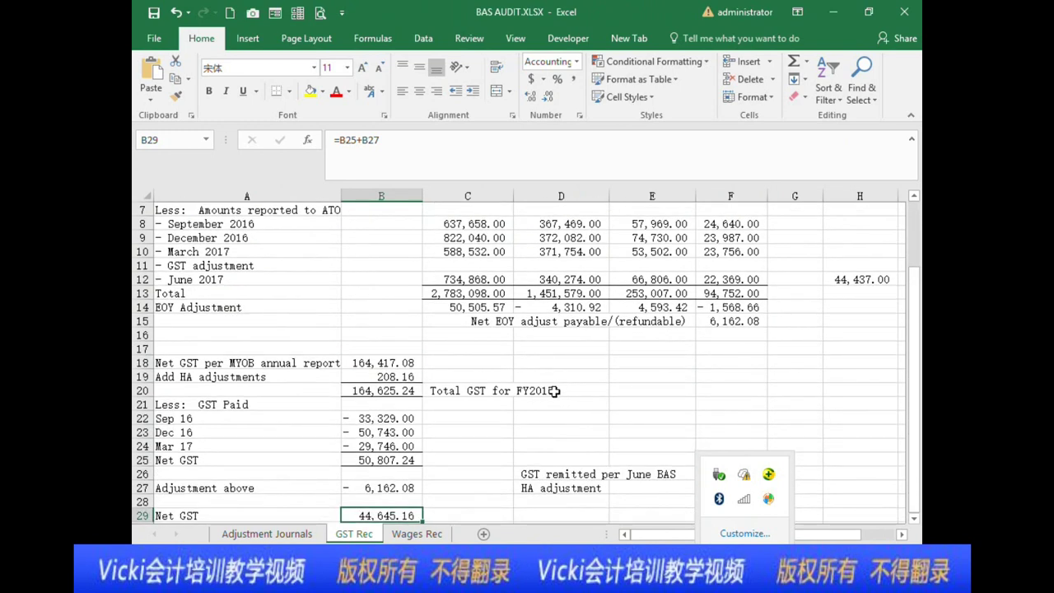
{"action": "scroll", "coordinate": [554, 391], "scroll_direction": "up", "scroll_amount": 1}
{"action": "scroll", "coordinate": [554, 392], "scroll_direction": "down", "scroll_amount": 1}
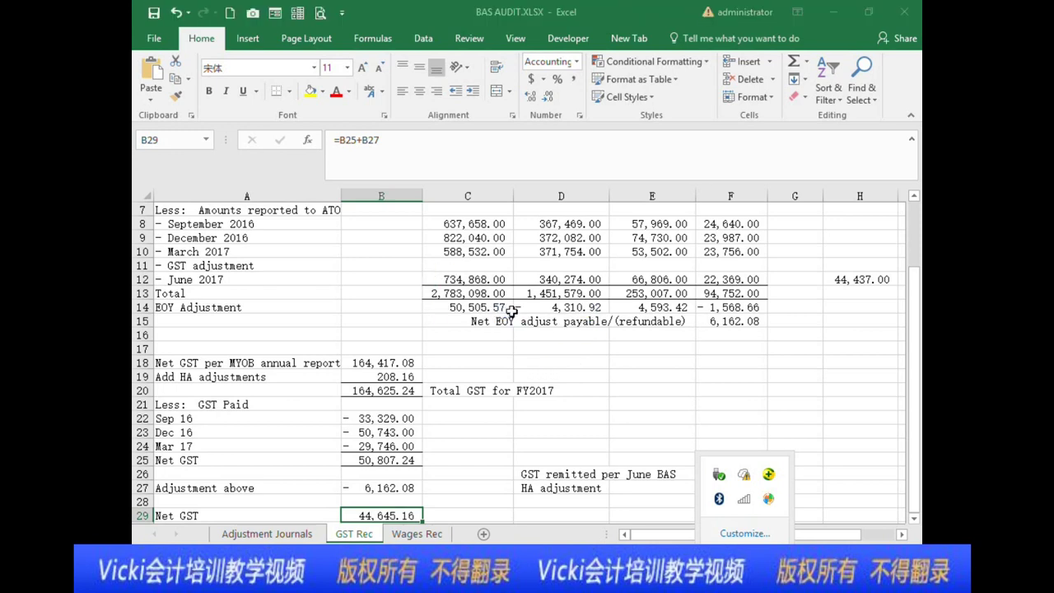
{"action": "scroll", "coordinate": [515, 400], "scroll_direction": "up", "scroll_amount": 1}
{"action": "scroll", "coordinate": [515, 400], "scroll_direction": "up", "scroll_amount": 2}
{"action": "scroll", "coordinate": [515, 400], "scroll_direction": "down", "scroll_amount": 2}
{"action": "left_click", "coordinate": [483, 266]}
{"action": "scroll", "coordinate": [483, 272], "scroll_direction": "down", "scroll_amount": 1}
{"action": "scroll", "coordinate": [489, 313], "scroll_direction": "up", "scroll_amount": 1}
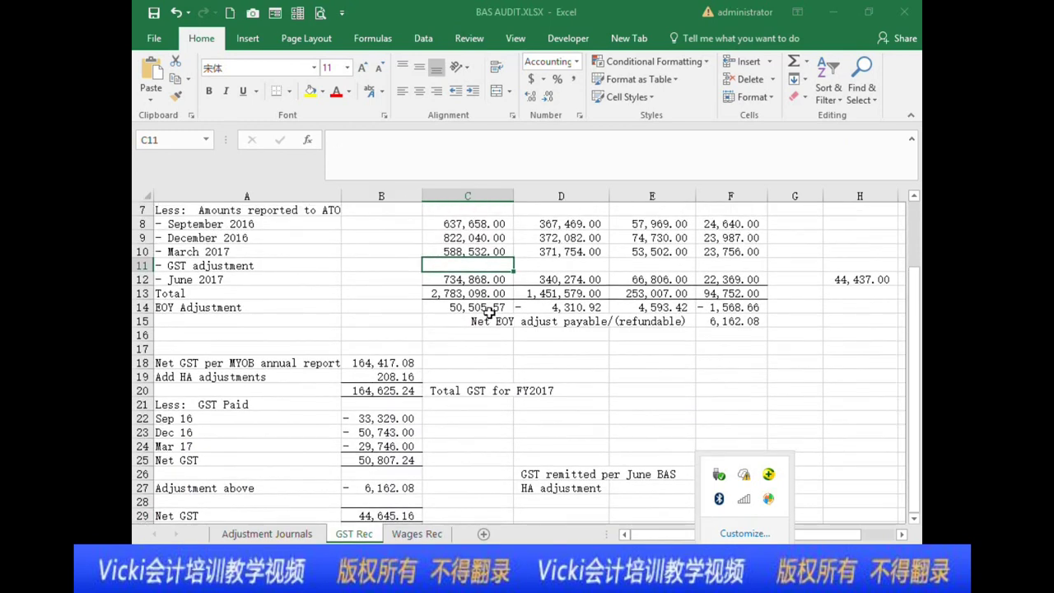
{"action": "scroll", "coordinate": [489, 313], "scroll_direction": "up", "scroll_amount": 2}
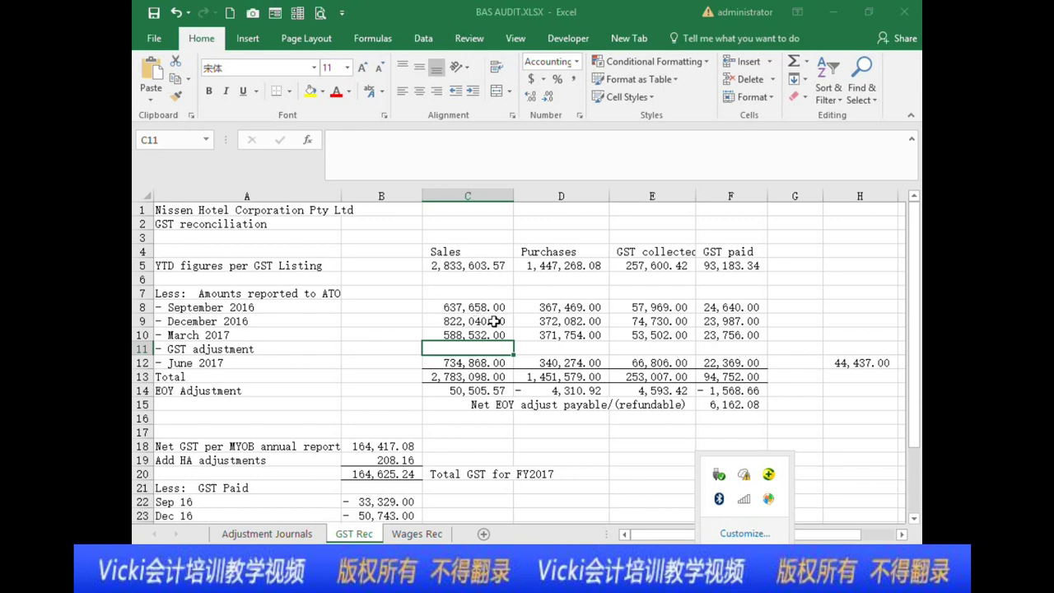
{"action": "scroll", "coordinate": [493, 321], "scroll_direction": "down", "scroll_amount": 4}
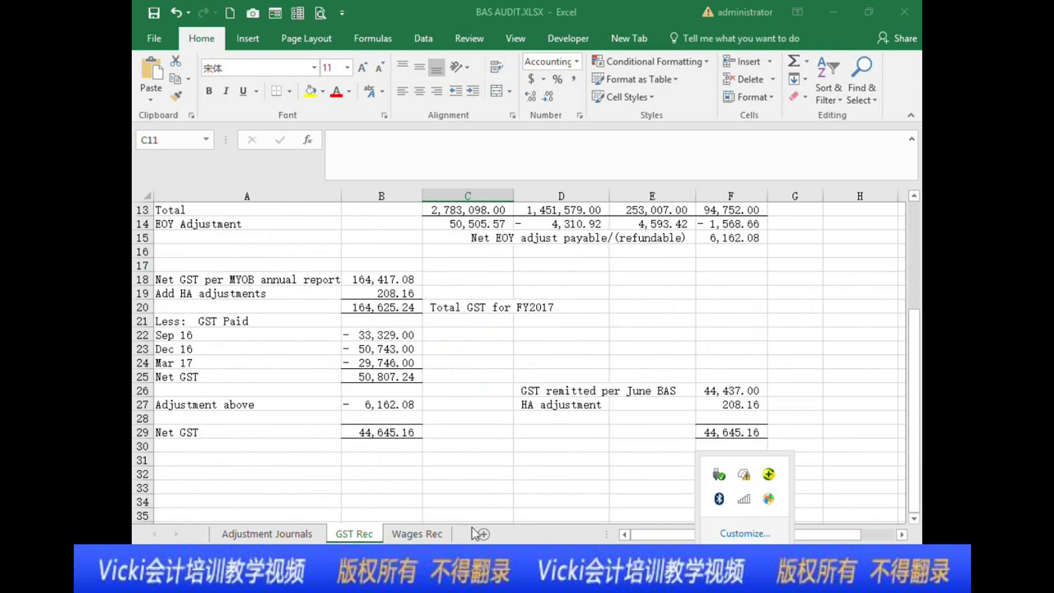
- Switch to the 2016 Year End Workpapers and review the BAS totals and the cash-to-accrual GST Reconciliation
{"action": "mouse_move", "coordinate": [448, 576]}
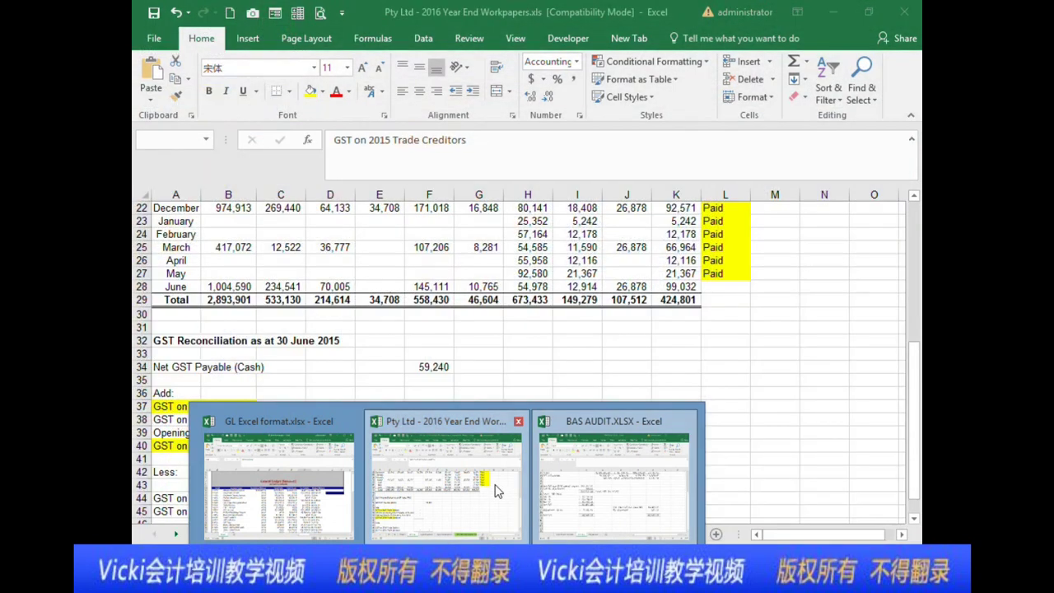
{"action": "left_click", "coordinate": [445, 482]}
{"action": "scroll", "coordinate": [444, 321], "scroll_direction": "down", "scroll_amount": 1}
{"action": "scroll", "coordinate": [442, 365], "scroll_direction": "down", "scroll_amount": 2}
{"action": "scroll", "coordinate": [431, 388], "scroll_direction": "up", "scroll_amount": 8}
{"action": "scroll", "coordinate": [431, 387], "scroll_direction": "down", "scroll_amount": 6}
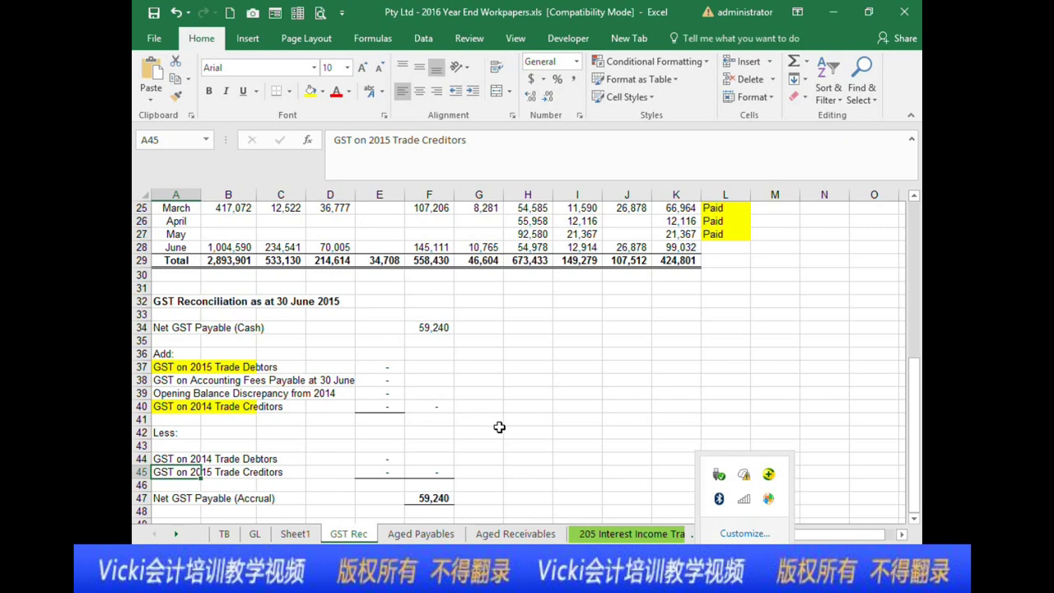
{"action": "scroll", "coordinate": [425, 405], "scroll_direction": "up", "scroll_amount": 3}
{"action": "scroll", "coordinate": [425, 405], "scroll_direction": "down", "scroll_amount": 2}
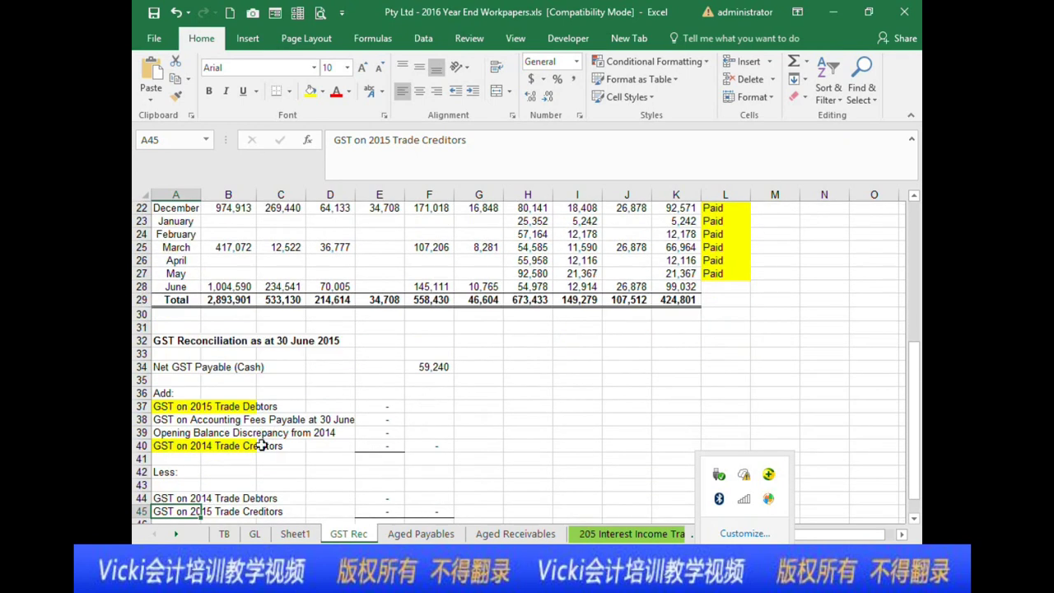
- Examine the full label of the Add item for GST on Accounting Fees Payable in A38
{"action": "left_click", "coordinate": [197, 421]}
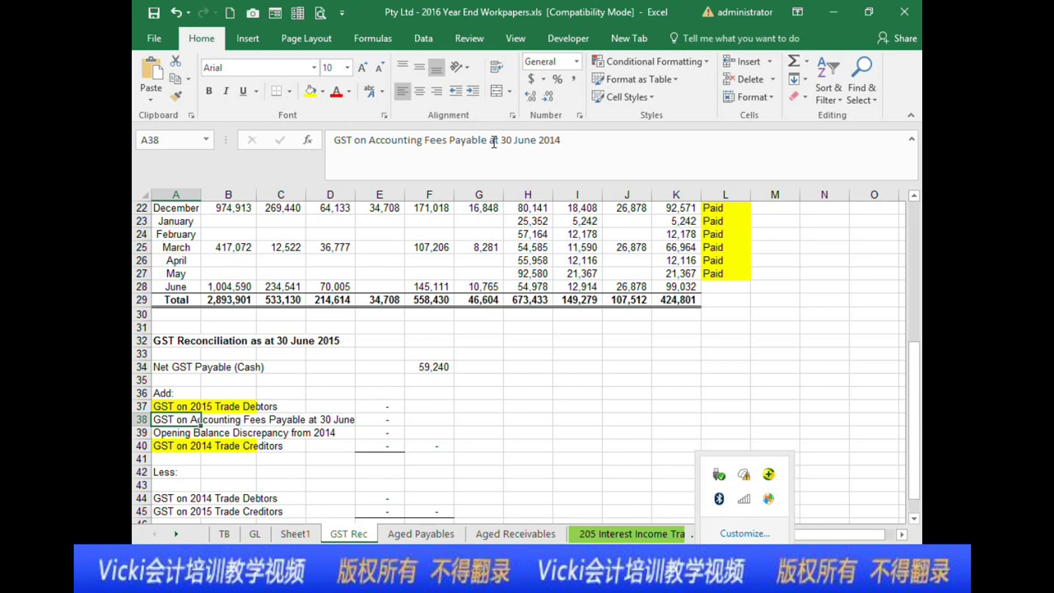
{"action": "left_click", "coordinate": [429, 392]}
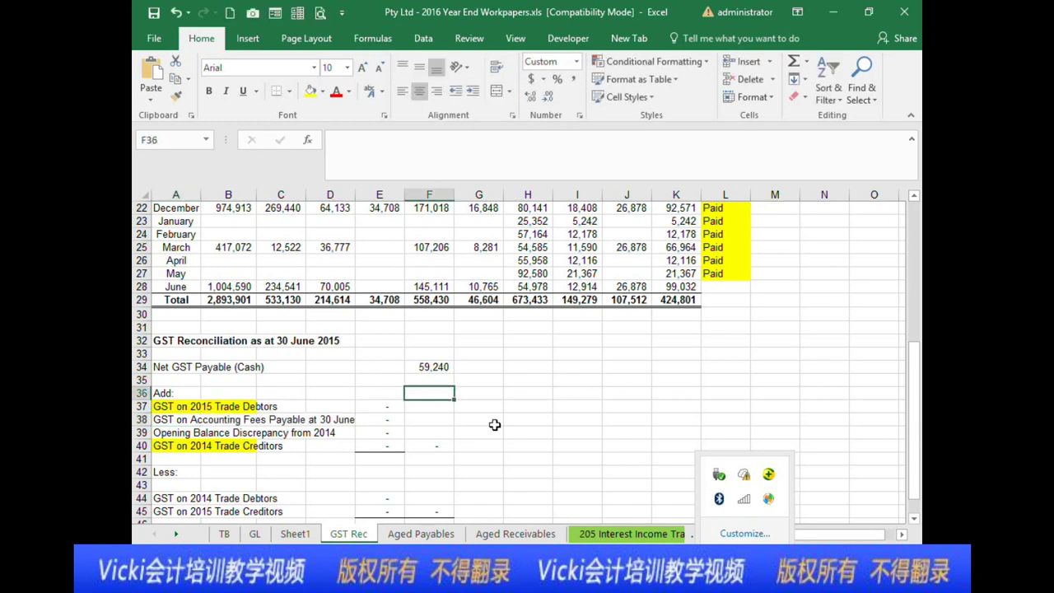
{"action": "left_click", "coordinate": [494, 424]}
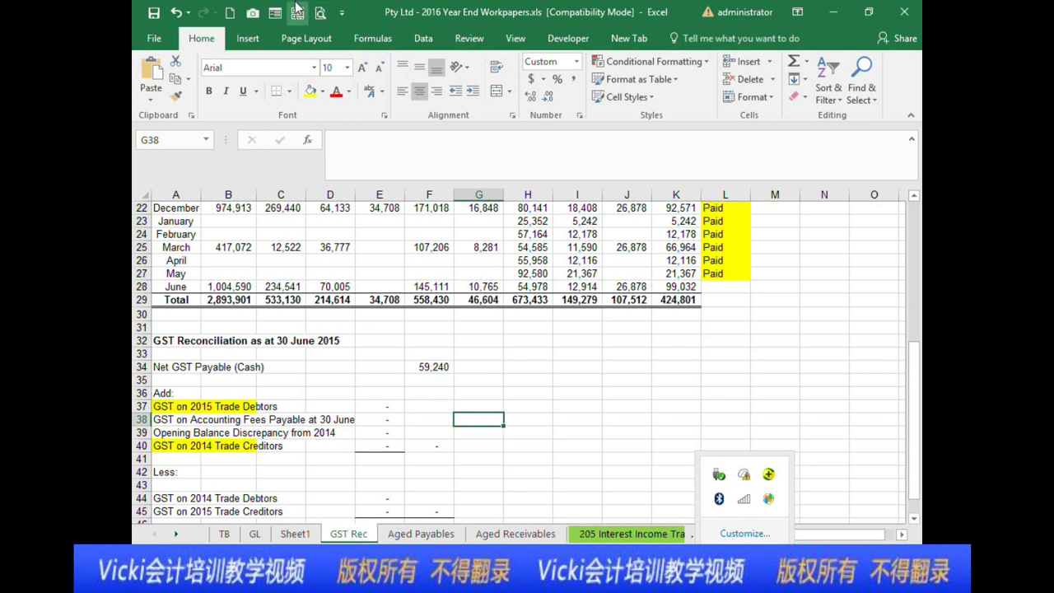
{"action": "left_click", "coordinate": [192, 419]}
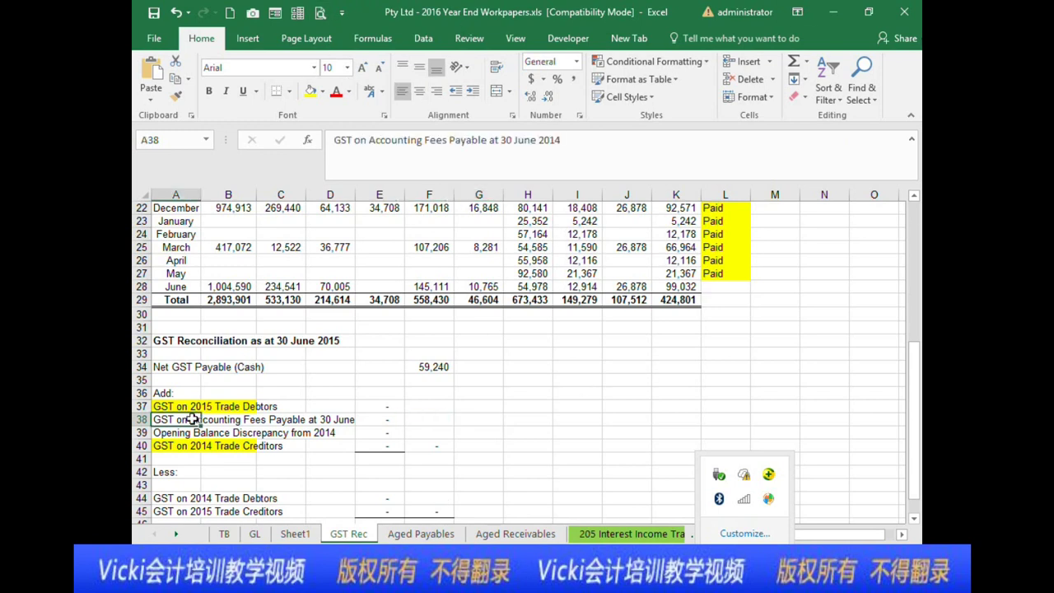
- Switch to BAS AUDIT.XLSX and compare the YTD sales per GST Listing with the reported sales total and its EOY adjustment
{"action": "left_click", "coordinate": [316, 419]}
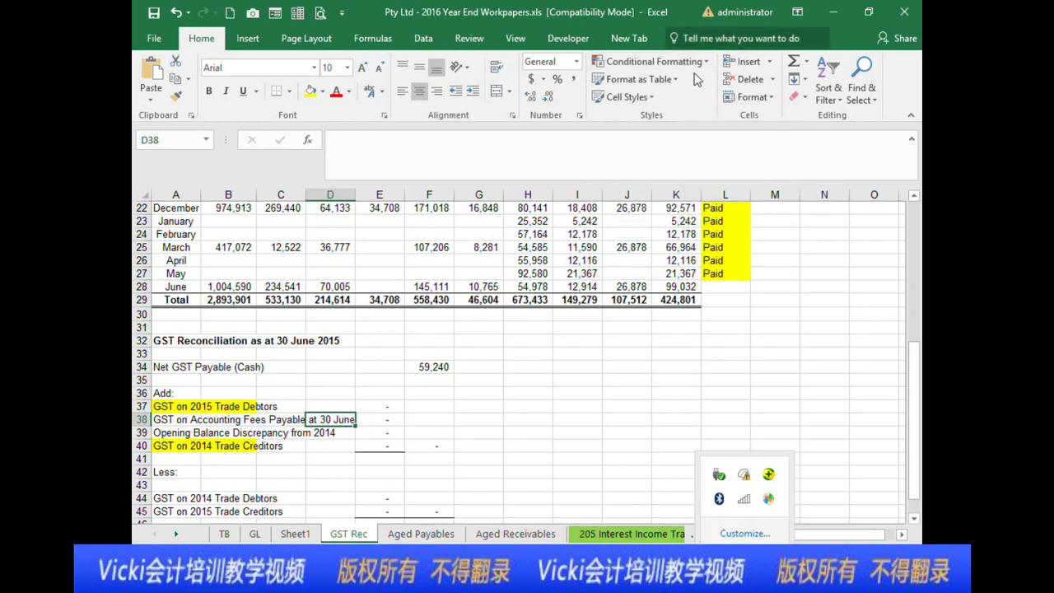
{"action": "left_click", "coordinate": [400, 393]}
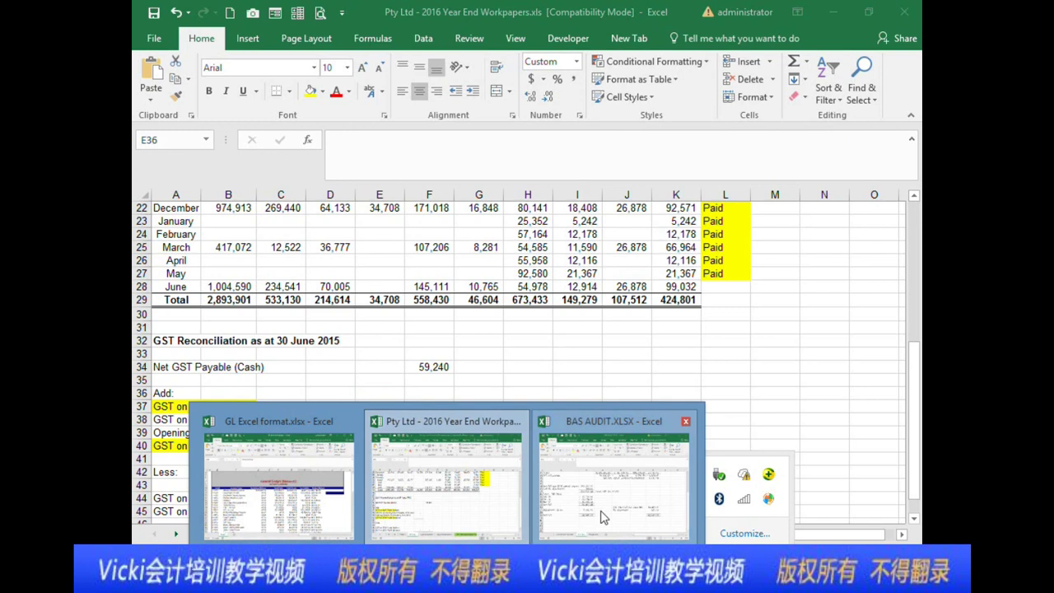
{"action": "left_click", "coordinate": [635, 458]}
{"action": "scroll", "coordinate": [651, 334], "scroll_direction": "up", "scroll_amount": 4}
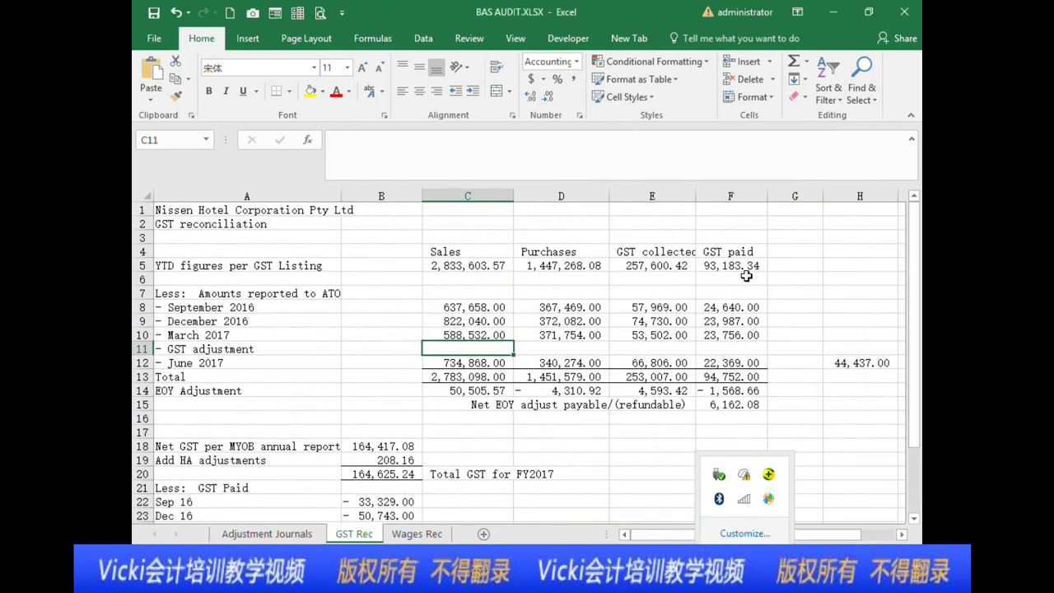
{"action": "left_click", "coordinate": [501, 306]}
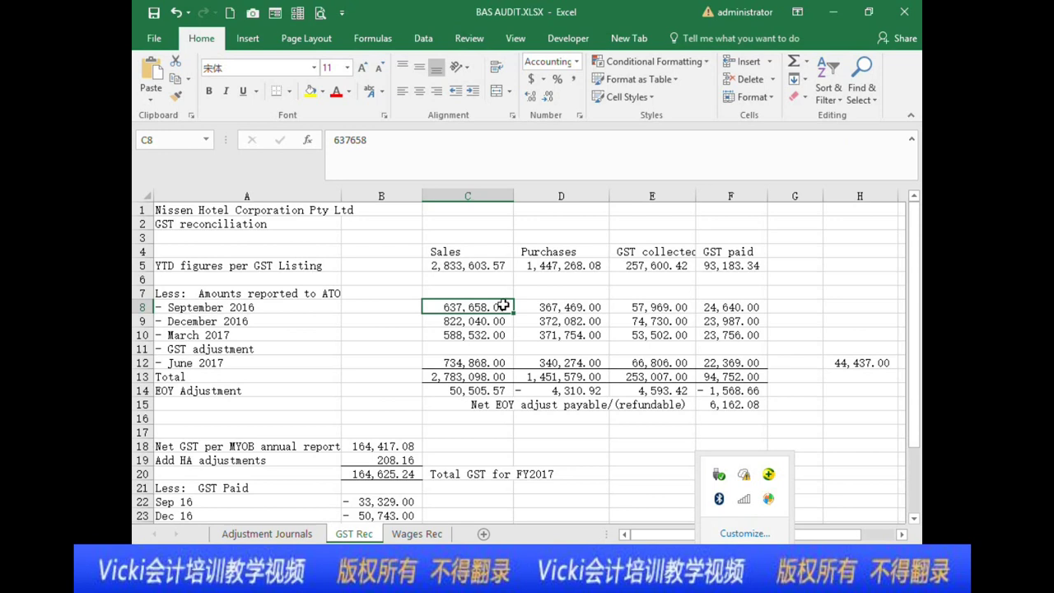
{"action": "left_click", "coordinate": [502, 392]}
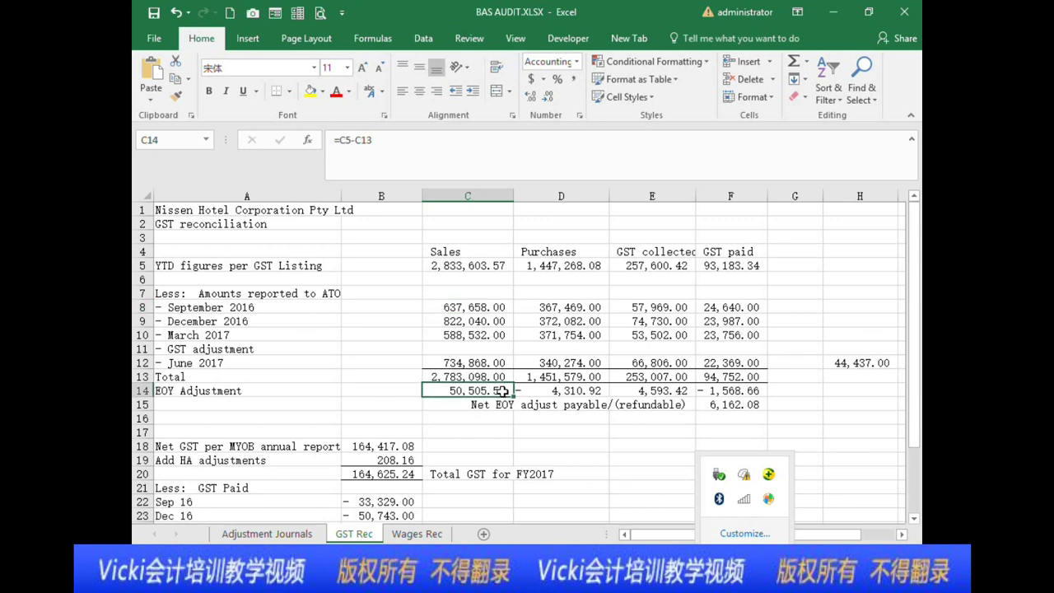
{"action": "left_click", "coordinate": [486, 377]}
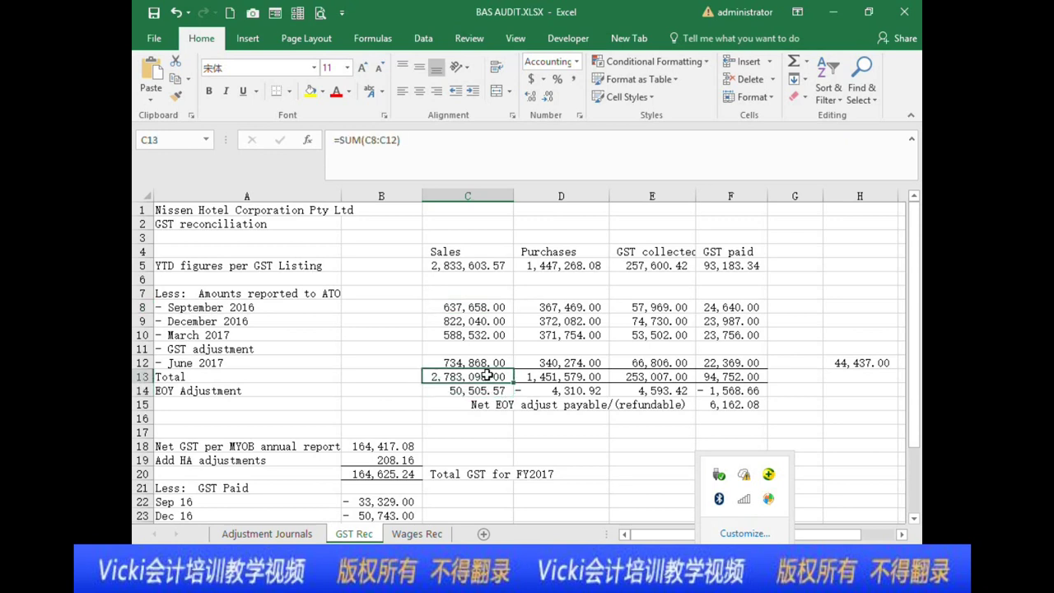
{"action": "left_click", "coordinate": [471, 264]}
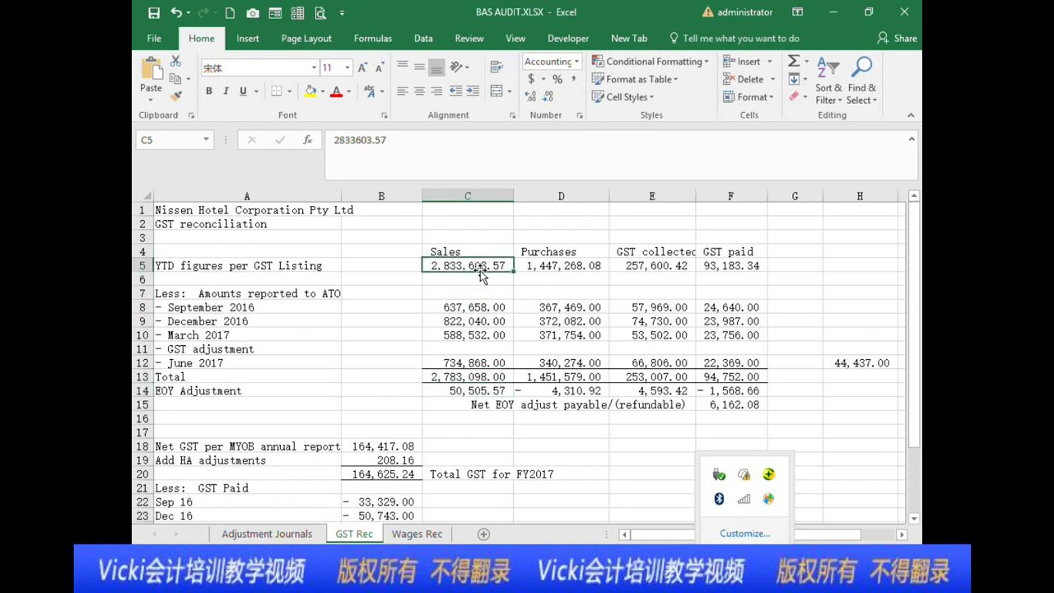
{"action": "left_click", "coordinate": [473, 376]}
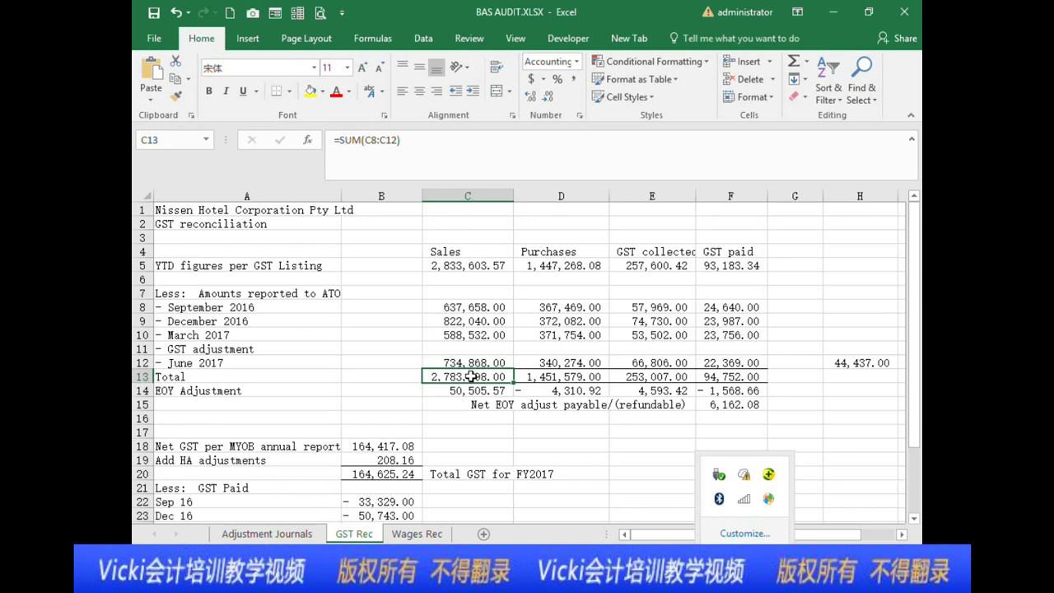
- Check the YTD purchases formula in D5, the Total row, and the Net GST calculation beneath the EOY adjustment
{"action": "mouse_move", "coordinate": [303, 568]}
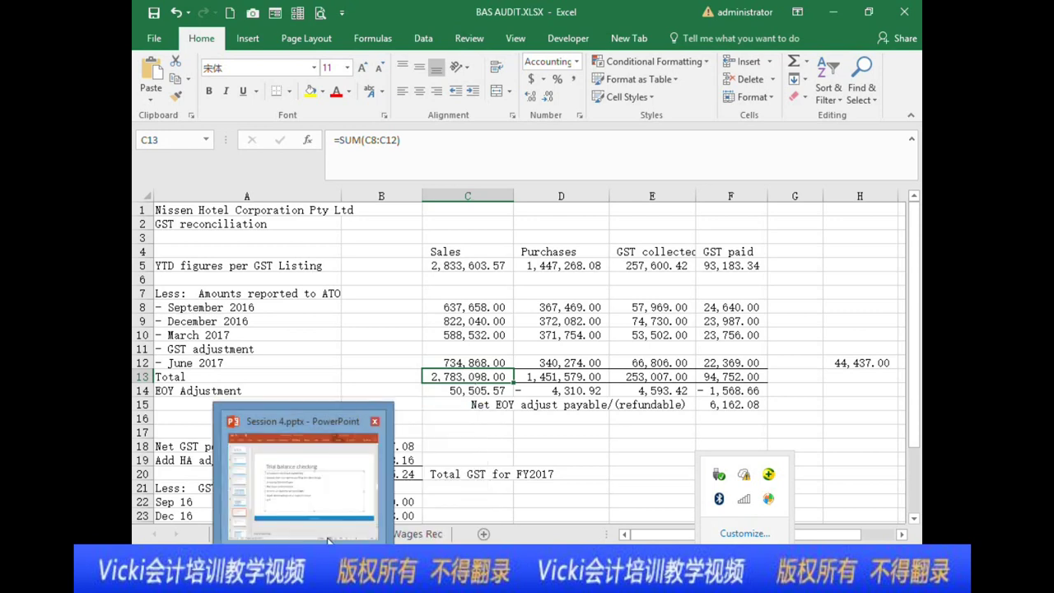
{"action": "left_click", "coordinate": [551, 276]}
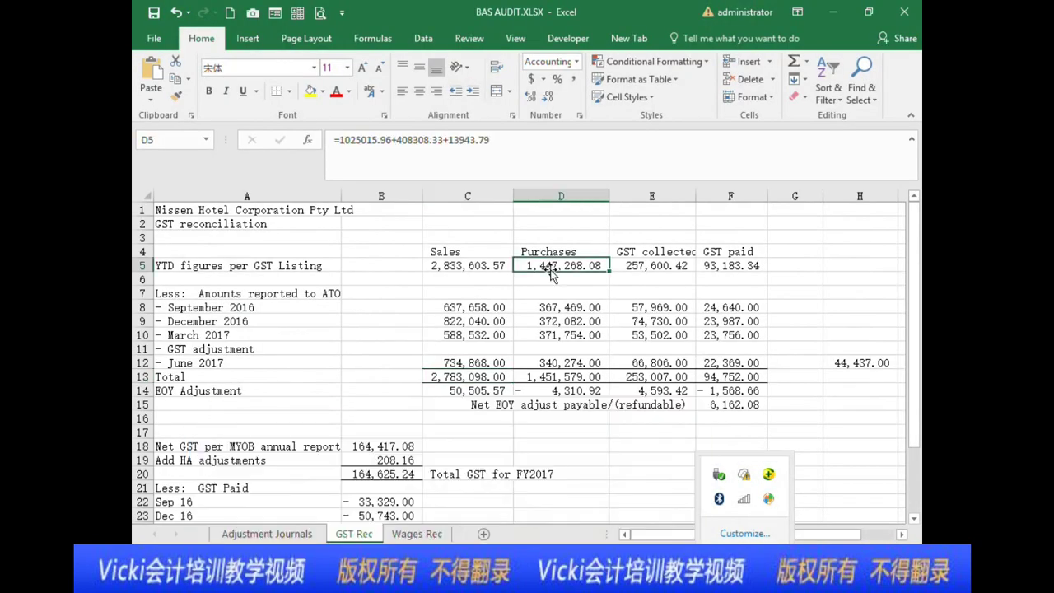
{"action": "left_click_drag", "start_coordinate": [485, 265], "coordinate": [478, 403]}
{"action": "left_click", "coordinate": [206, 376]}
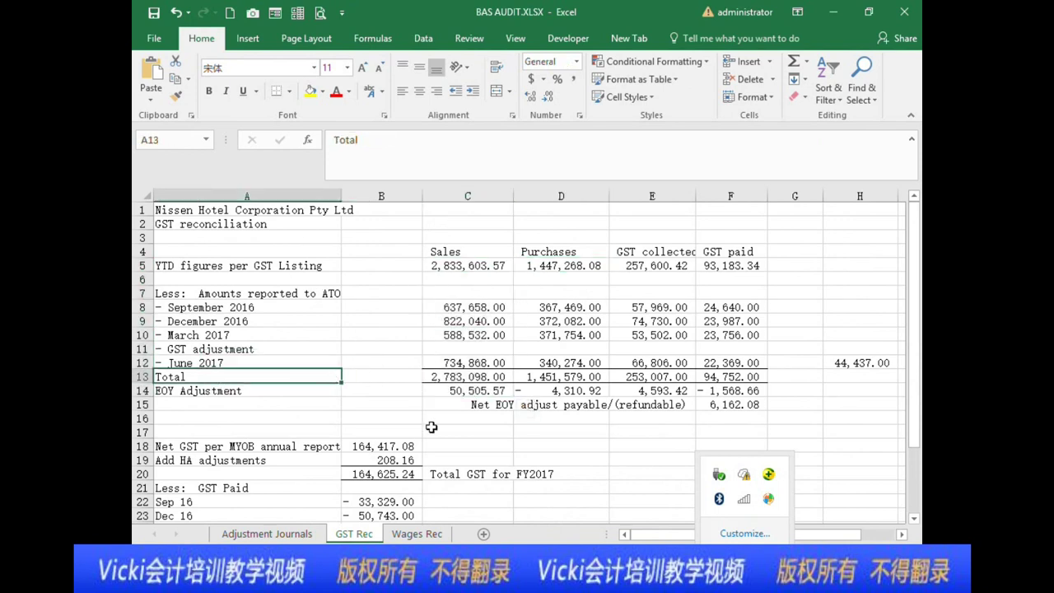
{"action": "left_click", "coordinate": [411, 307]}
{"action": "scroll", "coordinate": [411, 307], "scroll_direction": "down", "scroll_amount": 1}
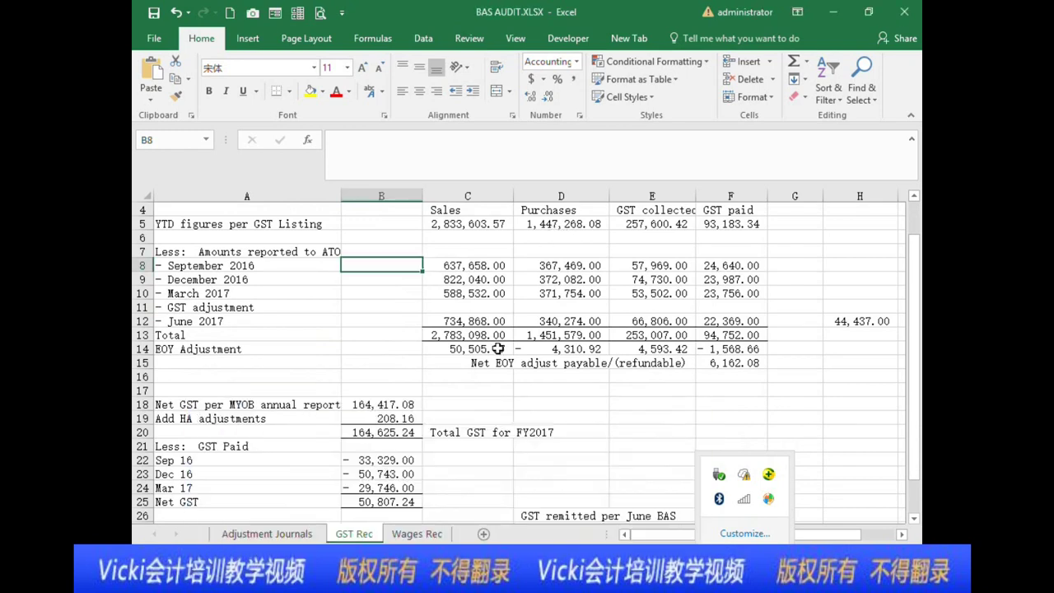
{"action": "scroll", "coordinate": [498, 348], "scroll_direction": "up", "scroll_amount": 1}
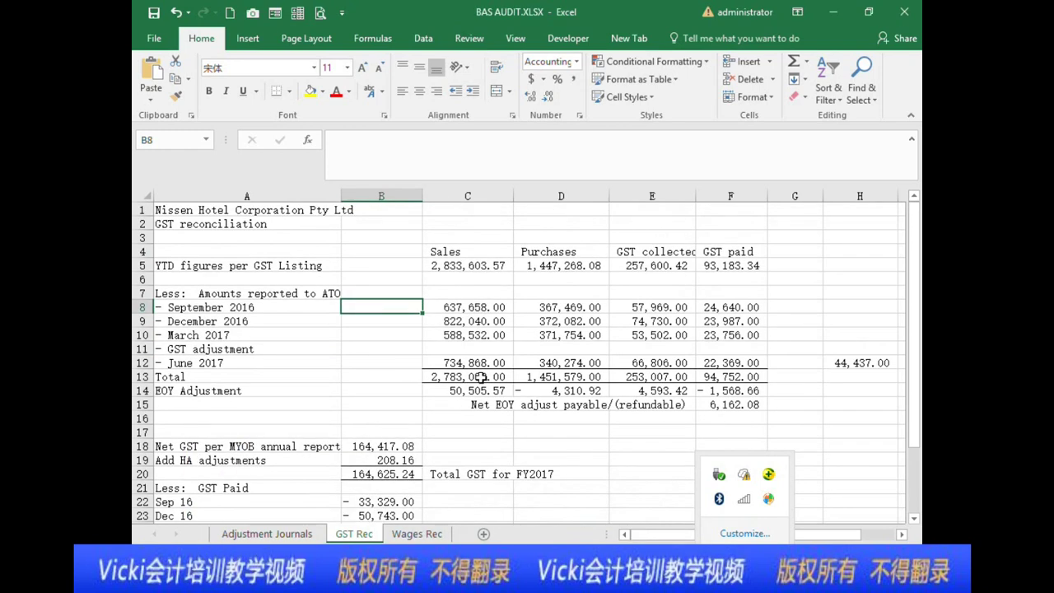
- Switch to the 2016 Year End Workpapers and review GST Rec from the As Per Xero table to Net GST Payable (Accrual)
{"action": "mouse_move", "coordinate": [399, 559]}
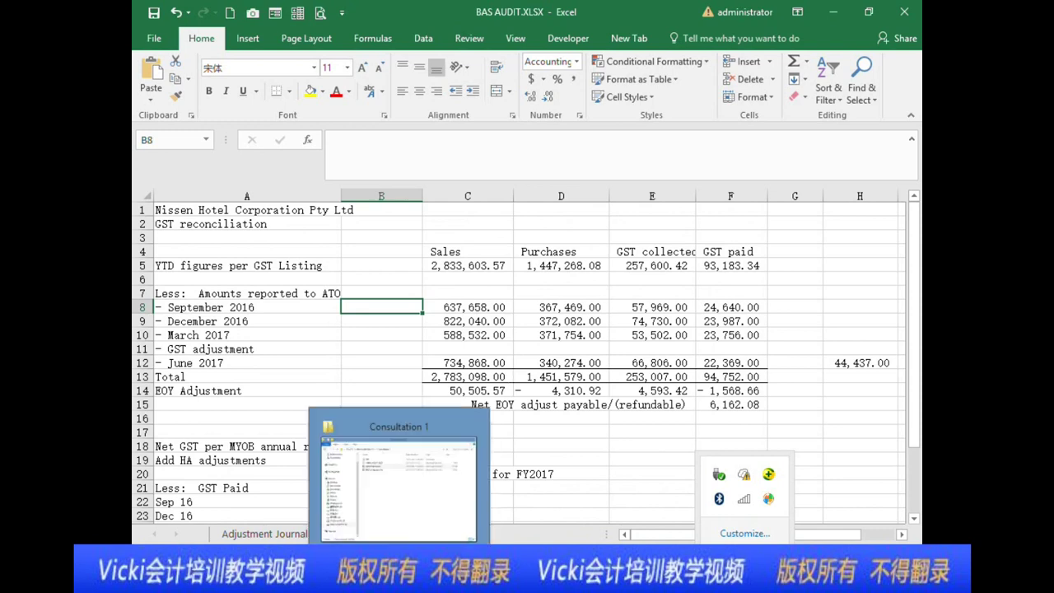
{"action": "mouse_move", "coordinate": [461, 568]}
{"action": "left_click", "coordinate": [467, 516]}
{"action": "scroll", "coordinate": [517, 383], "scroll_direction": "up", "scroll_amount": 2}
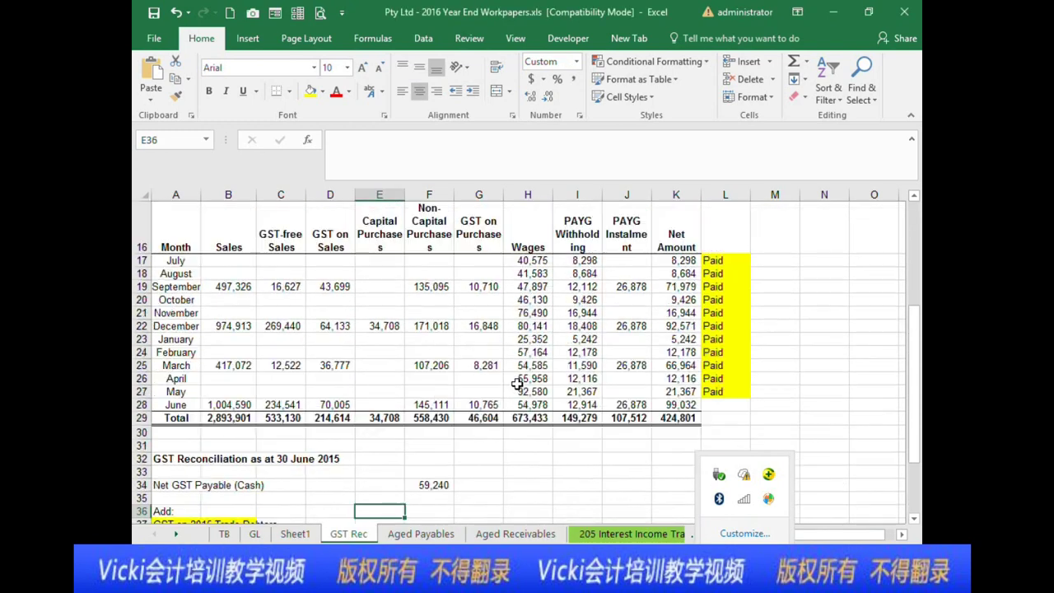
{"action": "scroll", "coordinate": [517, 383], "scroll_direction": "up", "scroll_amount": 5}
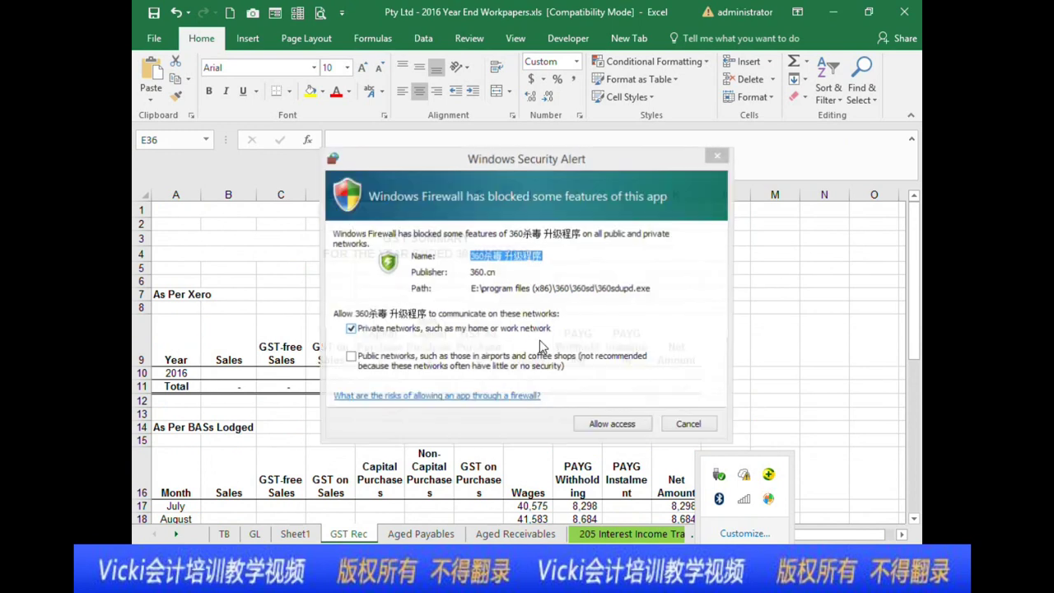
{"action": "scroll", "coordinate": [499, 334], "scroll_direction": "down", "scroll_amount": 9}
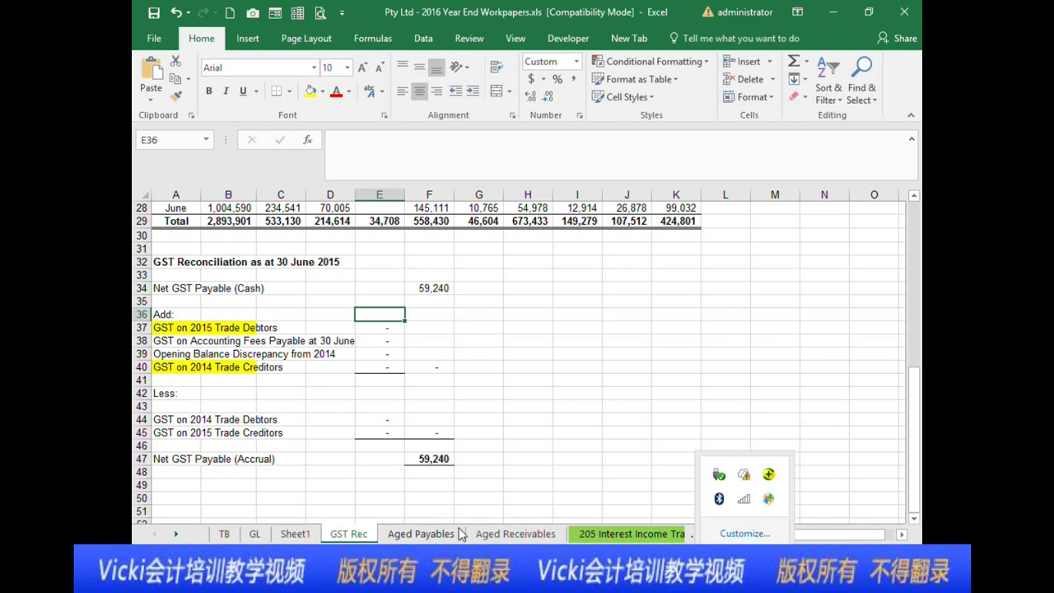
- Compare the As Per BASs Lodged monthly figures with the cash-to-accrual items in the GST Reconciliation
{"action": "left_click", "coordinate": [524, 382]}
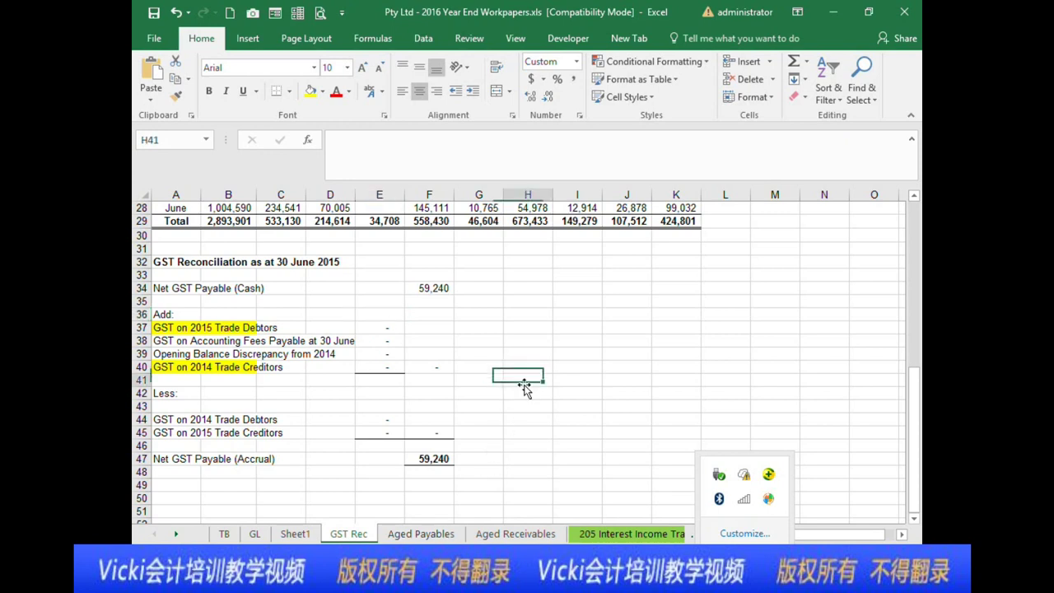
{"action": "scroll", "coordinate": [525, 388], "scroll_direction": "up", "scroll_amount": 4}
{"action": "scroll", "coordinate": [524, 388], "scroll_direction": "up", "scroll_amount": 2}
{"action": "scroll", "coordinate": [525, 388], "scroll_direction": "up", "scroll_amount": 2}
{"action": "scroll", "coordinate": [524, 389], "scroll_direction": "down", "scroll_amount": 4}
{"action": "scroll", "coordinate": [525, 389], "scroll_direction": "down", "scroll_amount": 2}
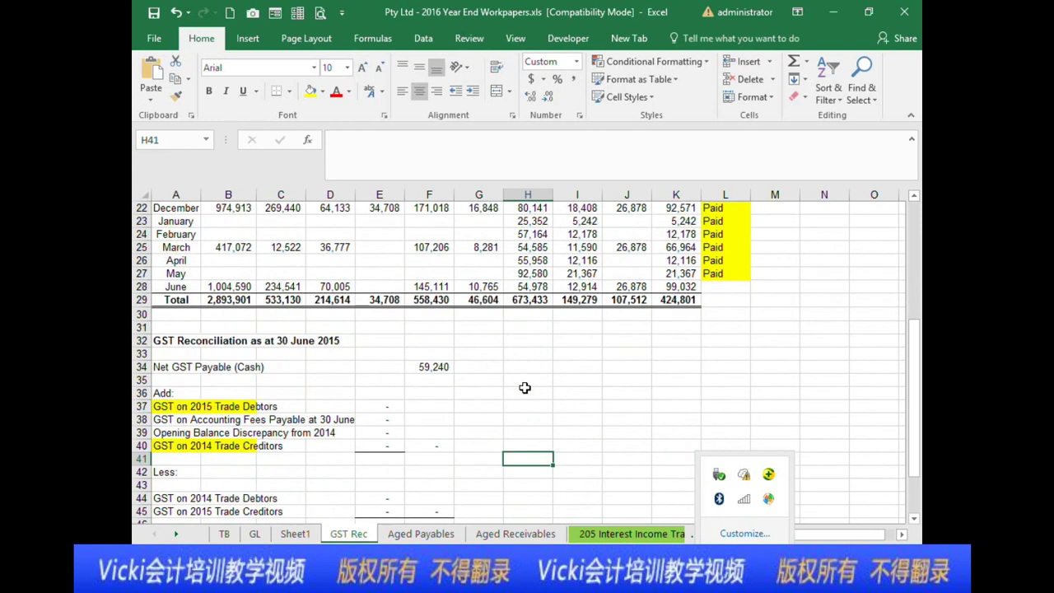
{"action": "scroll", "coordinate": [524, 389], "scroll_direction": "up", "scroll_amount": 4}
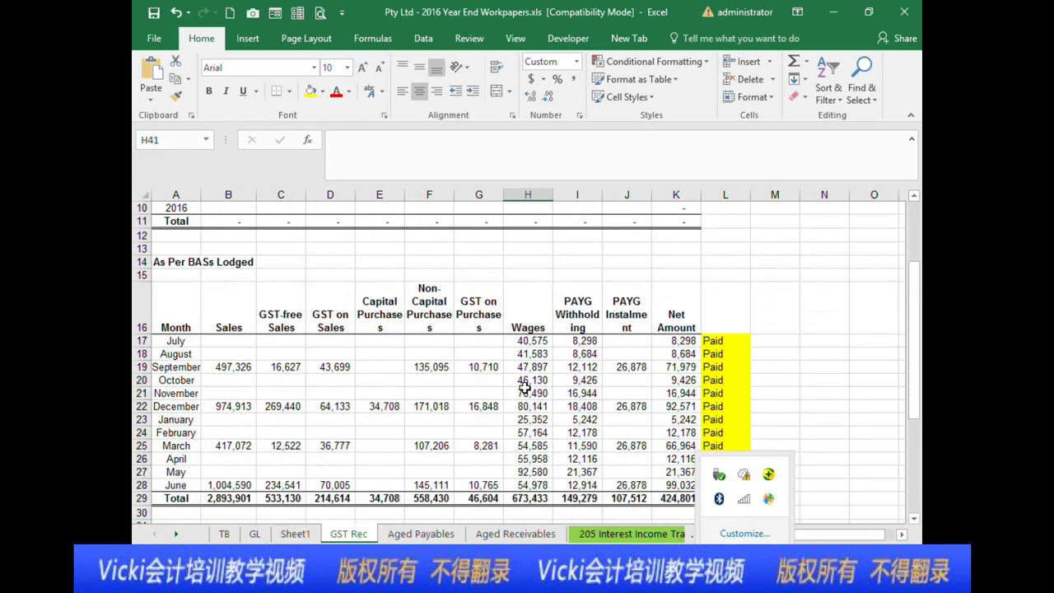
{"action": "scroll", "coordinate": [524, 387], "scroll_direction": "down", "scroll_amount": 4}
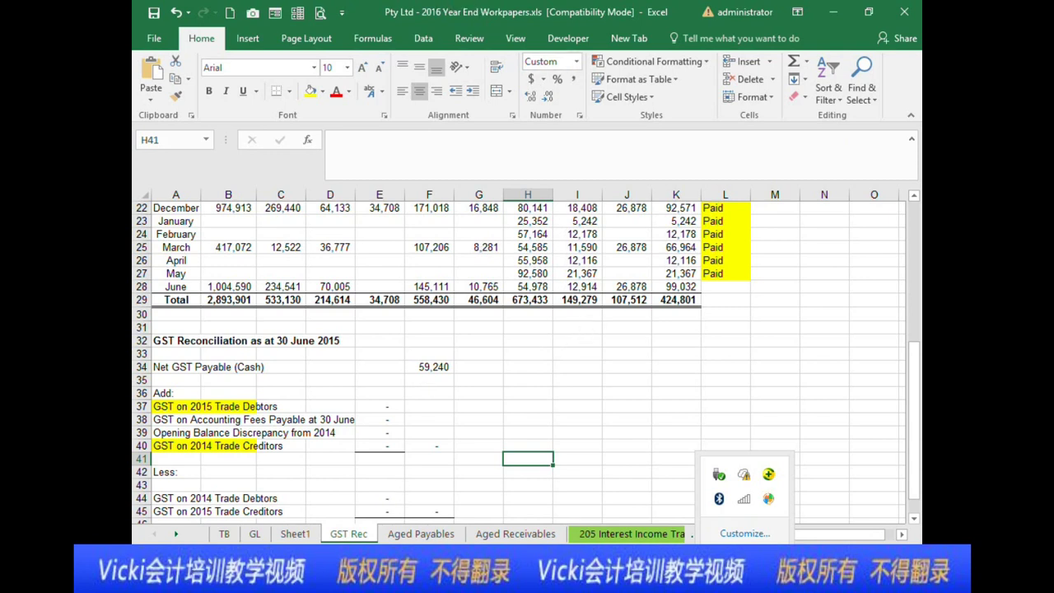
- Switch to Session 4.pptx in PowerPoint to view the Trial balance checking slide, and return to the 2016 Year End Workpapers
{"action": "key", "text": "alt+Tab"}
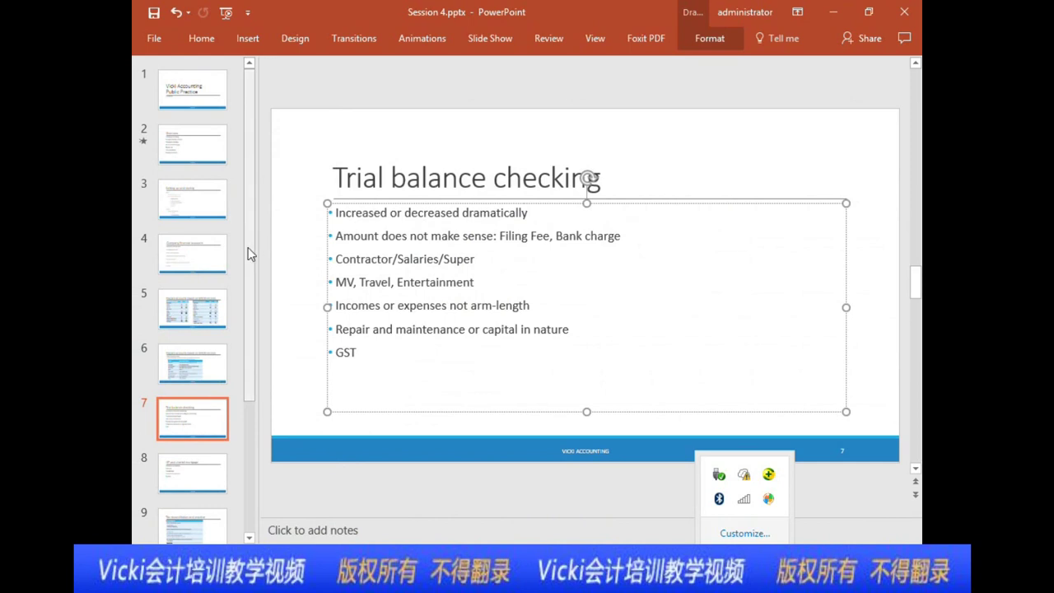
{"action": "left_click", "coordinate": [508, 188]}
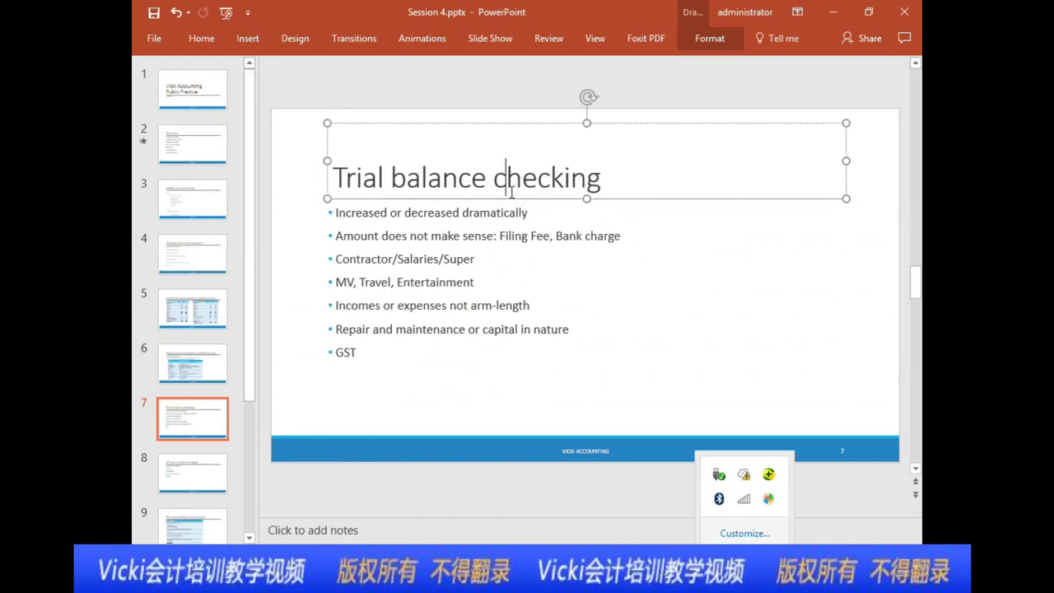
{"action": "left_click", "coordinate": [833, 12]}
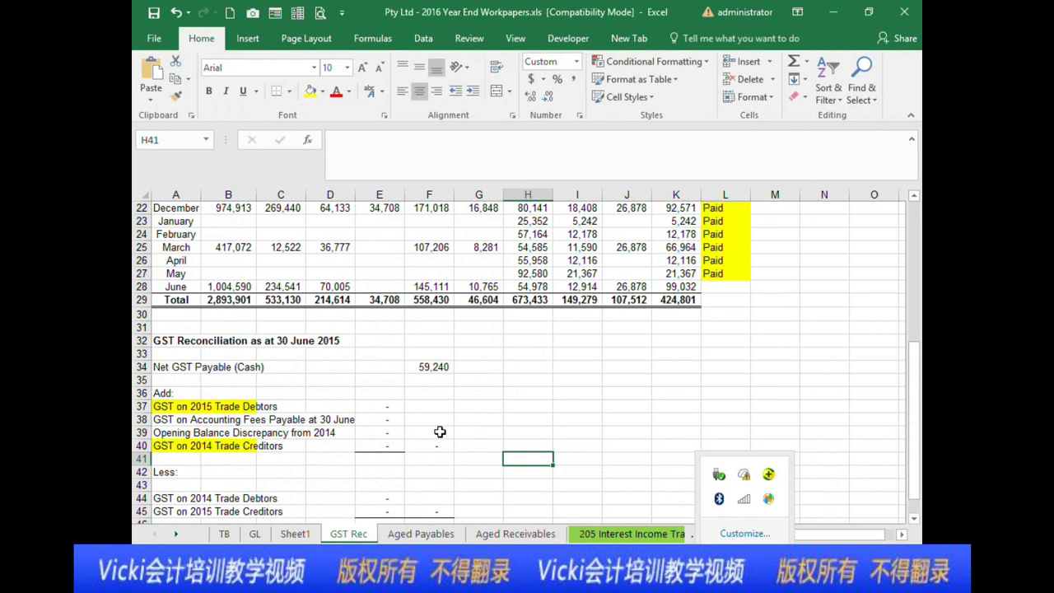
- Check the formula of the Net Amount total in K29 of the As Per BASs Lodged table
{"action": "left_click", "coordinate": [461, 396]}
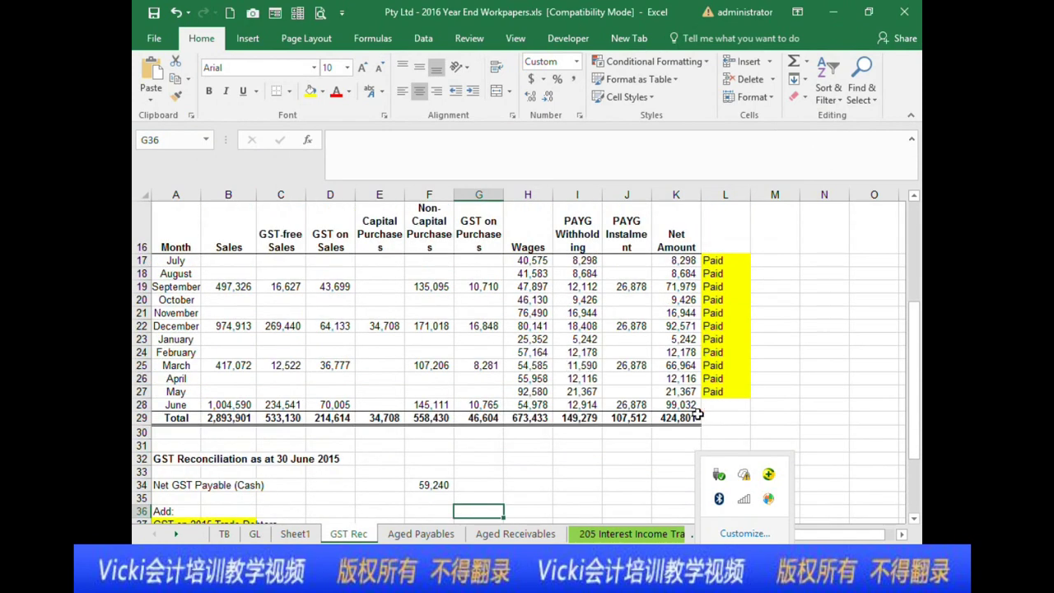
{"action": "scroll", "coordinate": [550, 366], "scroll_direction": "down", "scroll_amount": 1}
{"action": "left_click", "coordinate": [662, 339]}
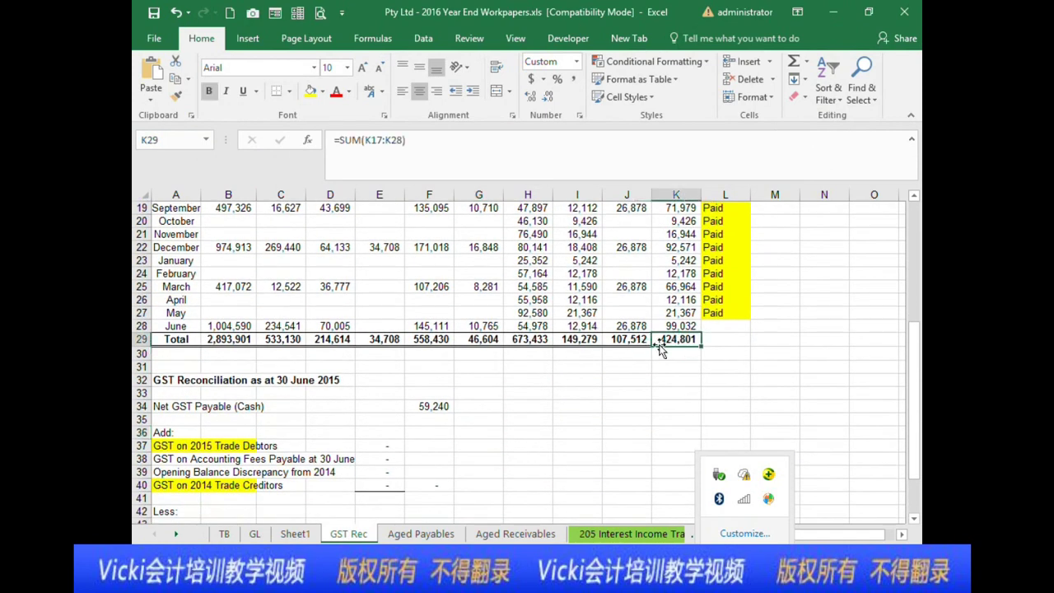